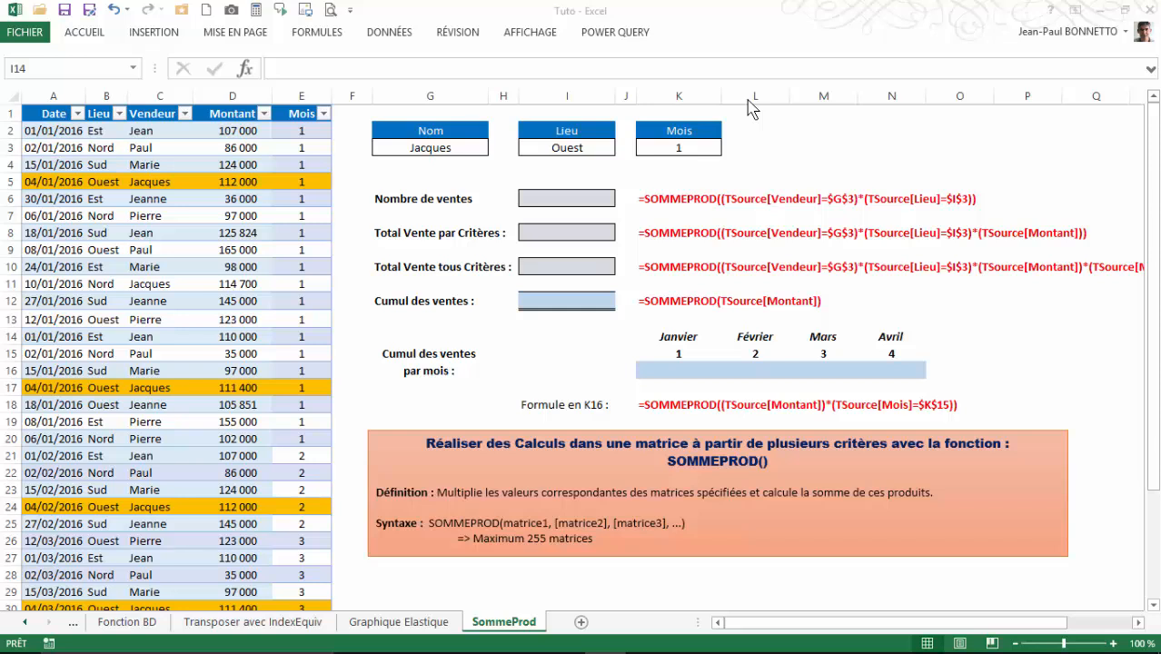
click(980, 463)
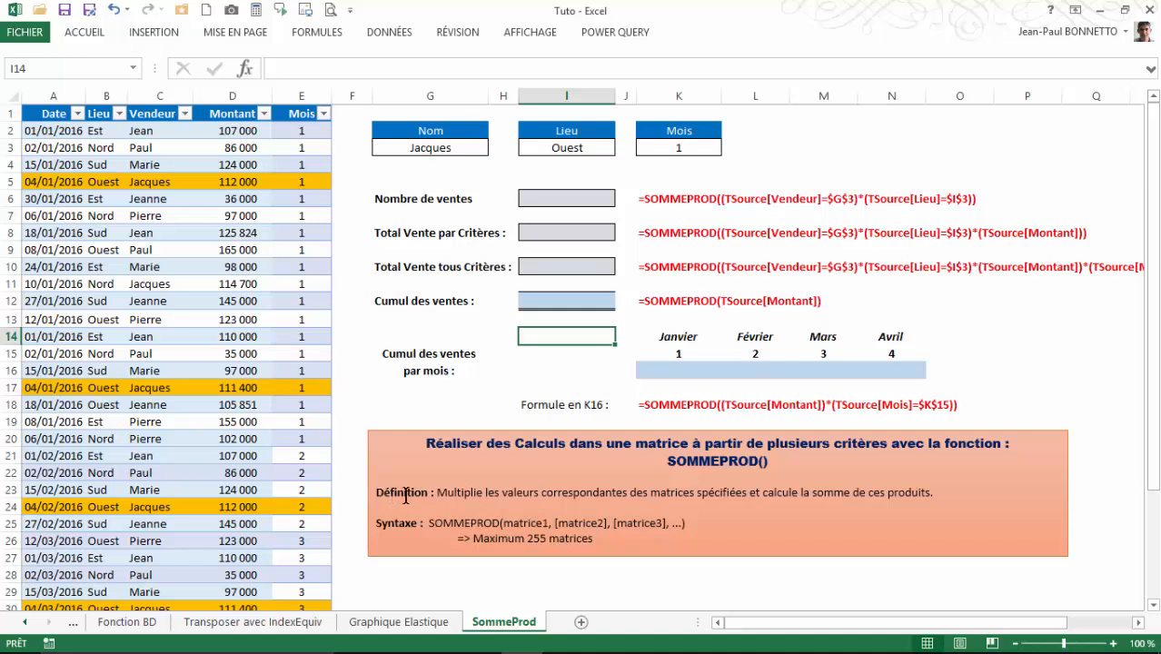
click(979, 549)
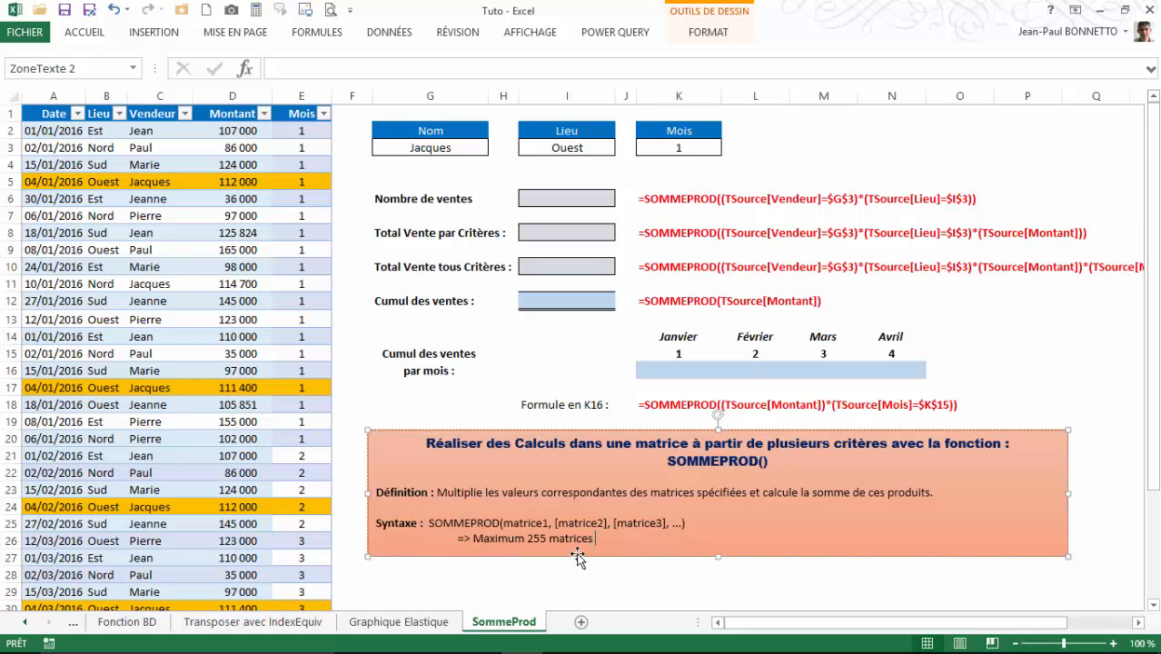
click(565, 199)
Step: Go through the entries of the Date column in the source table
click(52, 132)
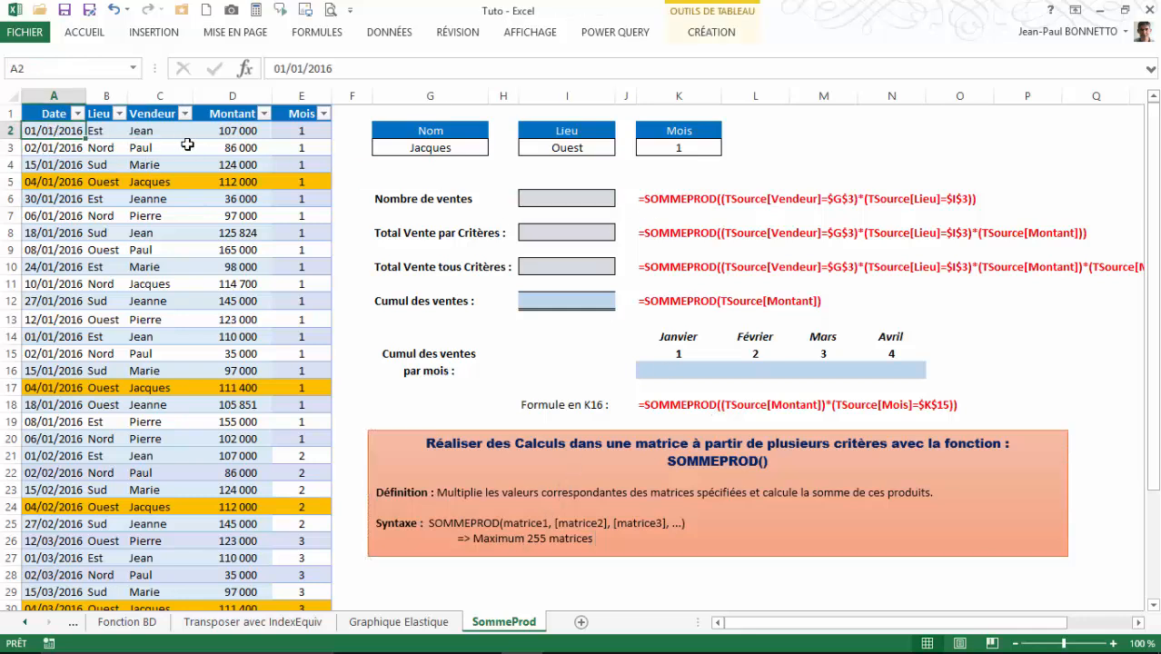
key(Down)
key(Down)
key(Down)
key(Down)
key(Down)
key(Down)
key(Down)
key(Up)
key(Up)
key(Up)
key(Up)
key(Up)
key(Up)
key(Up)
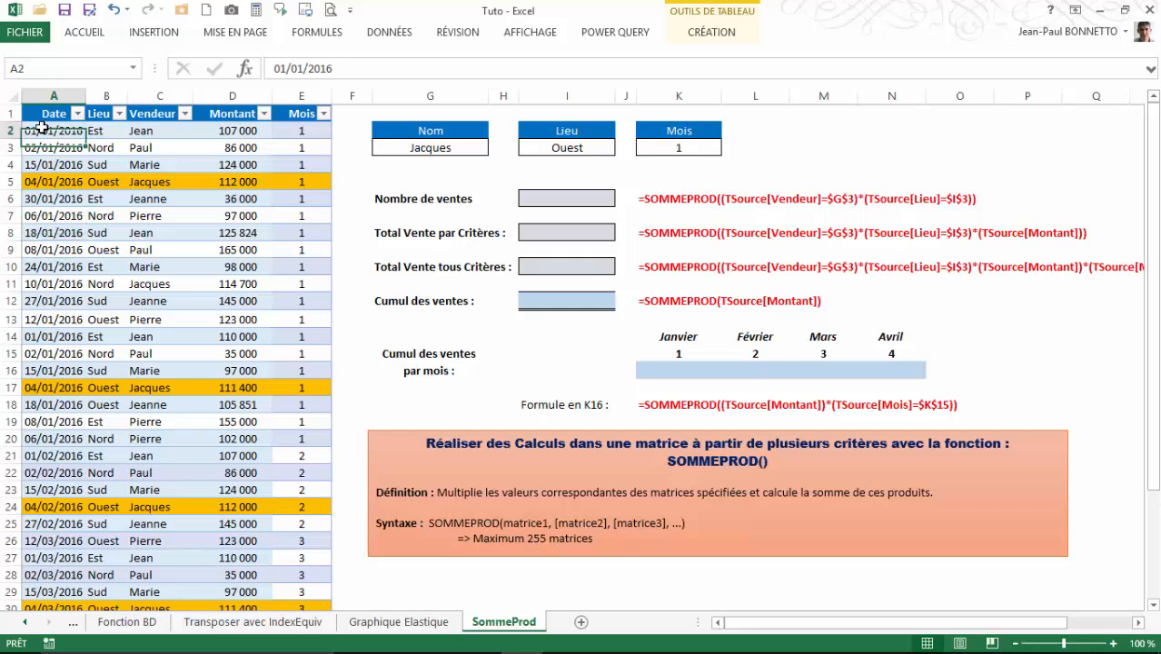
key(Down)
key(Down)
key(Down)
key(Down)
key(Down)
key(Down)
key(Down)
key(Down)
key(Down)
key(Down)
key(Down)
Step: Examine sample entries in the Lieu, Vendeur and Montant columns of the source table
click(110, 231)
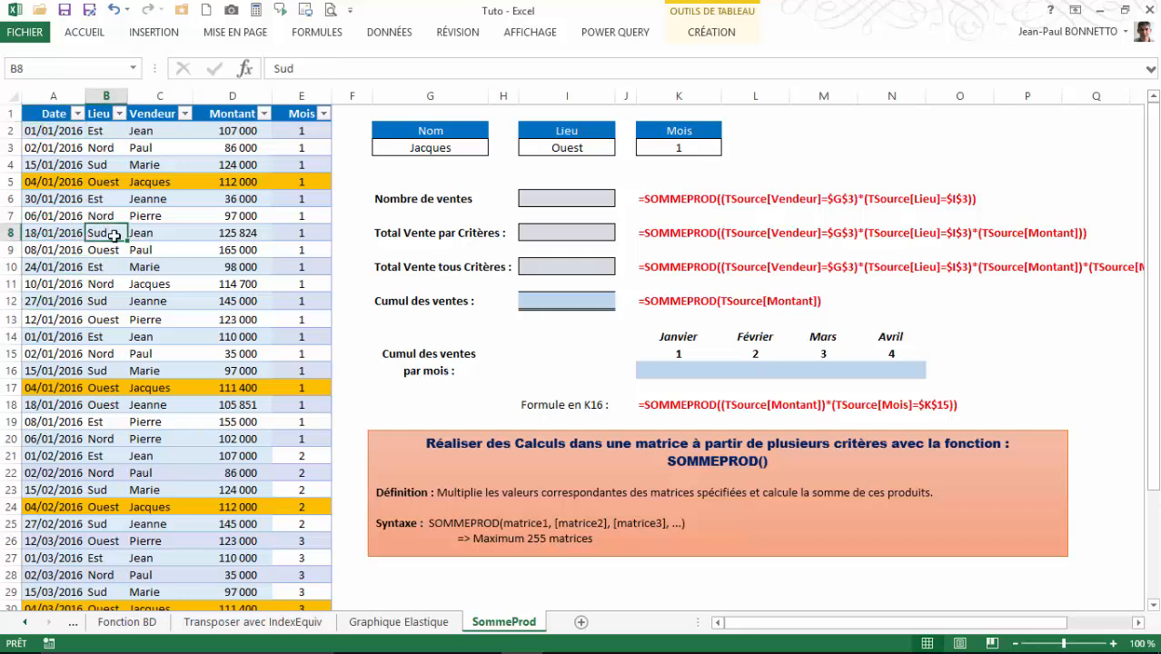
click(153, 213)
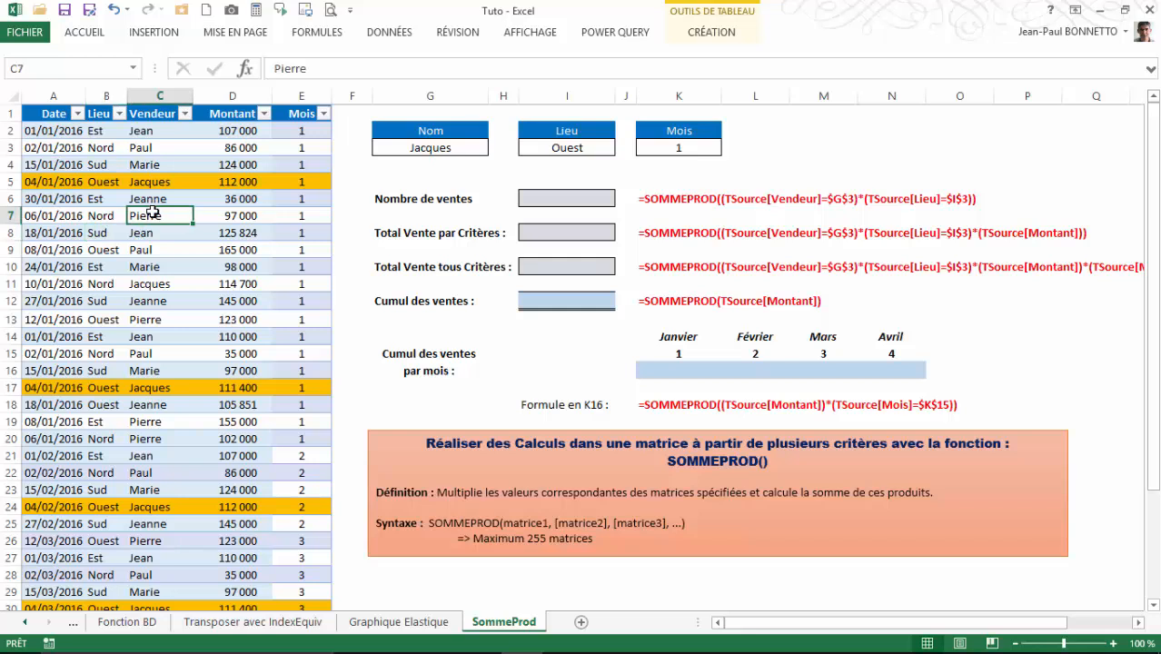
click(160, 265)
click(156, 331)
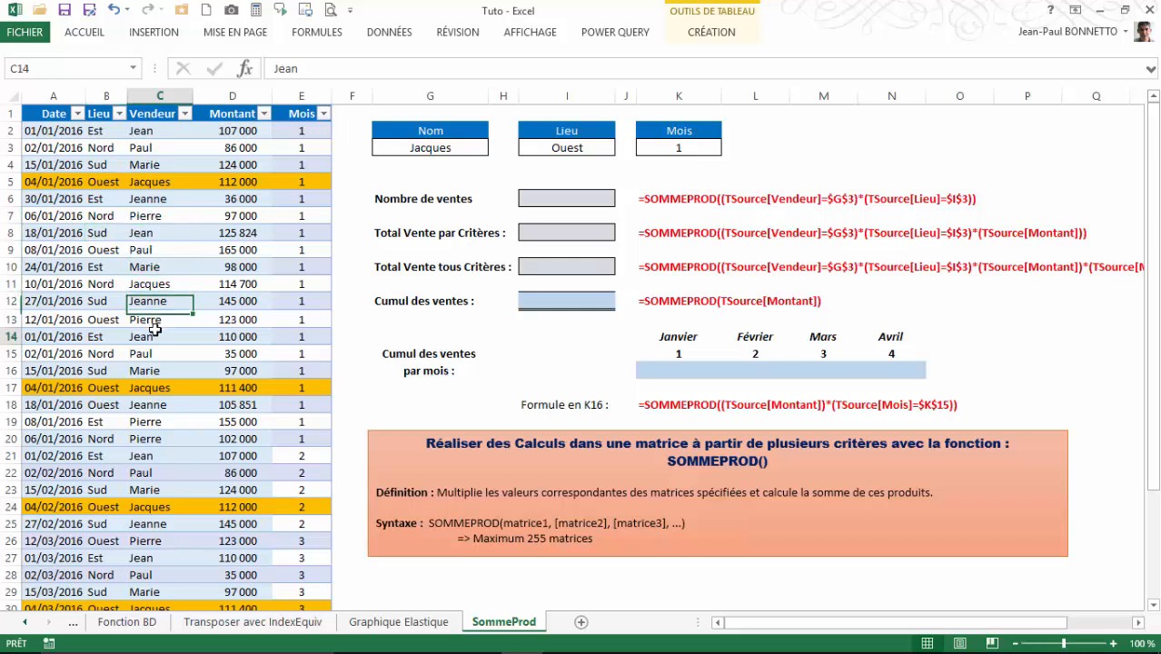
click(234, 264)
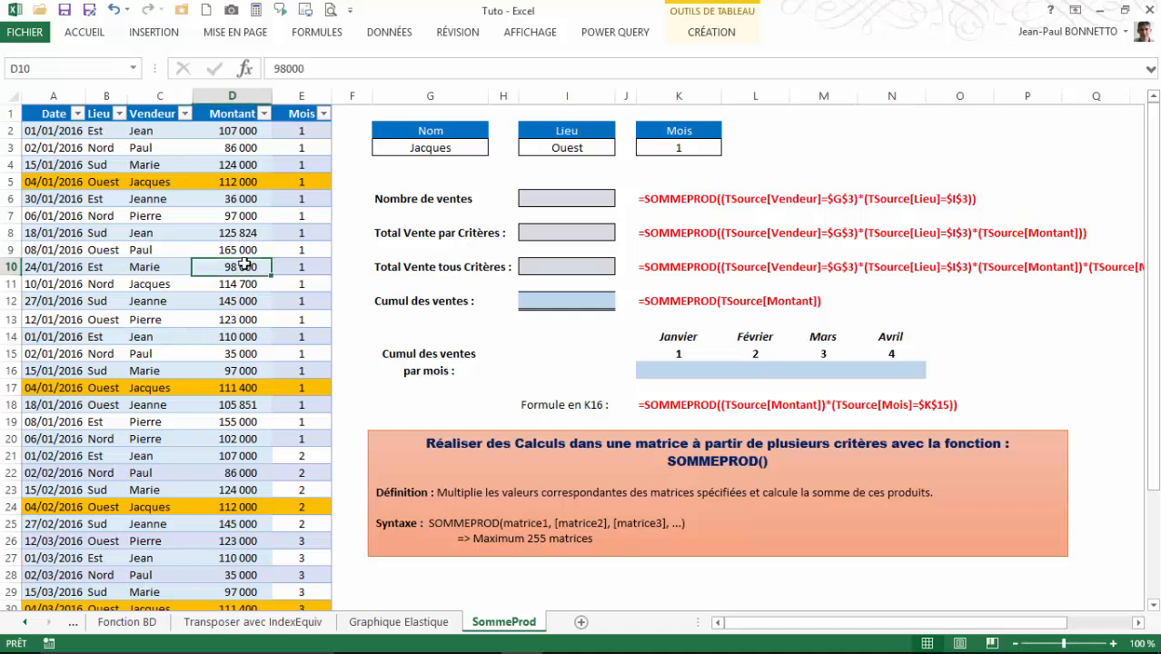
click(286, 214)
Step: Inspect the formulas in the Mois column and the date they refer to, checking the rows down to the table's end
click(302, 130)
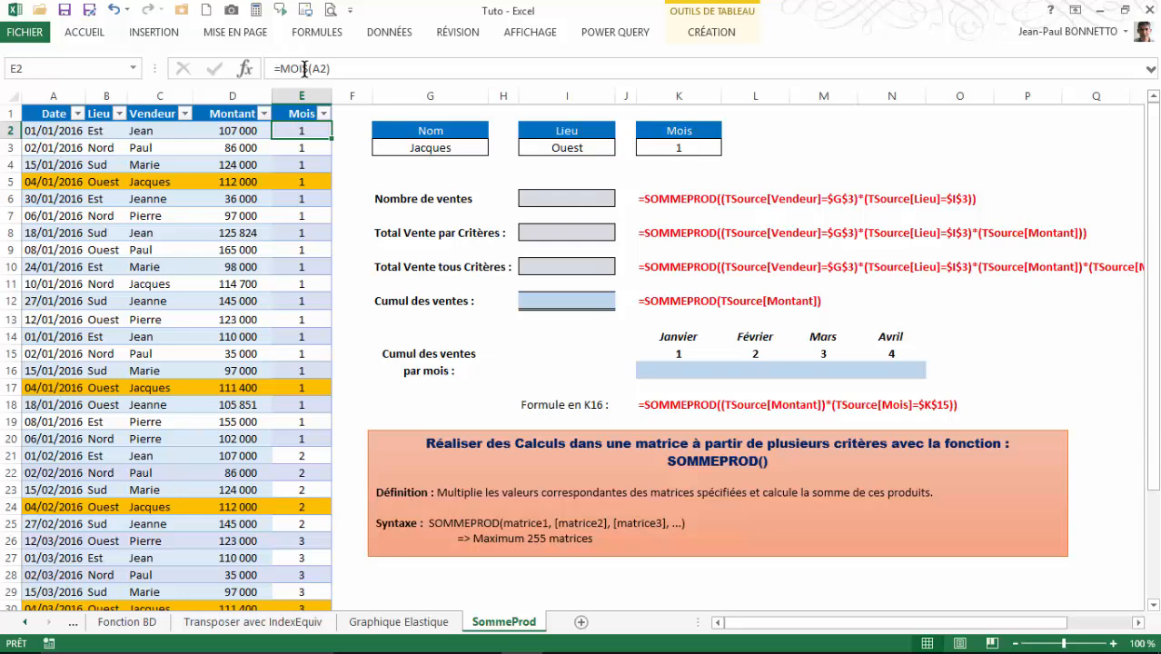
click(44, 130)
click(300, 132)
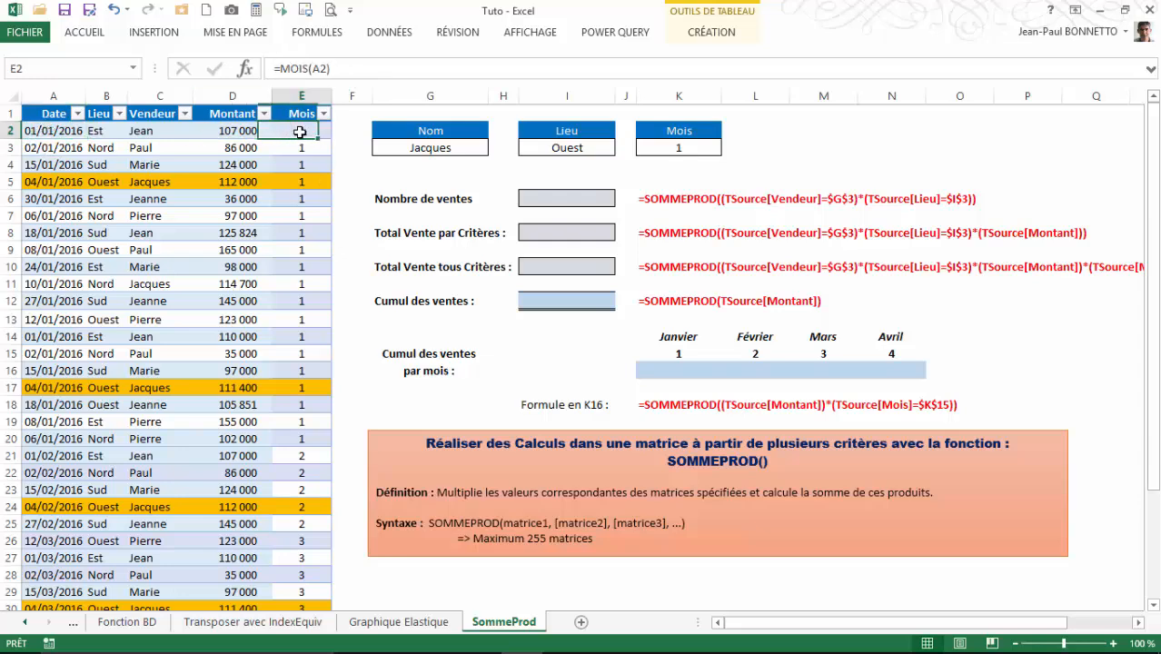
scroll(300, 133, down, 4)
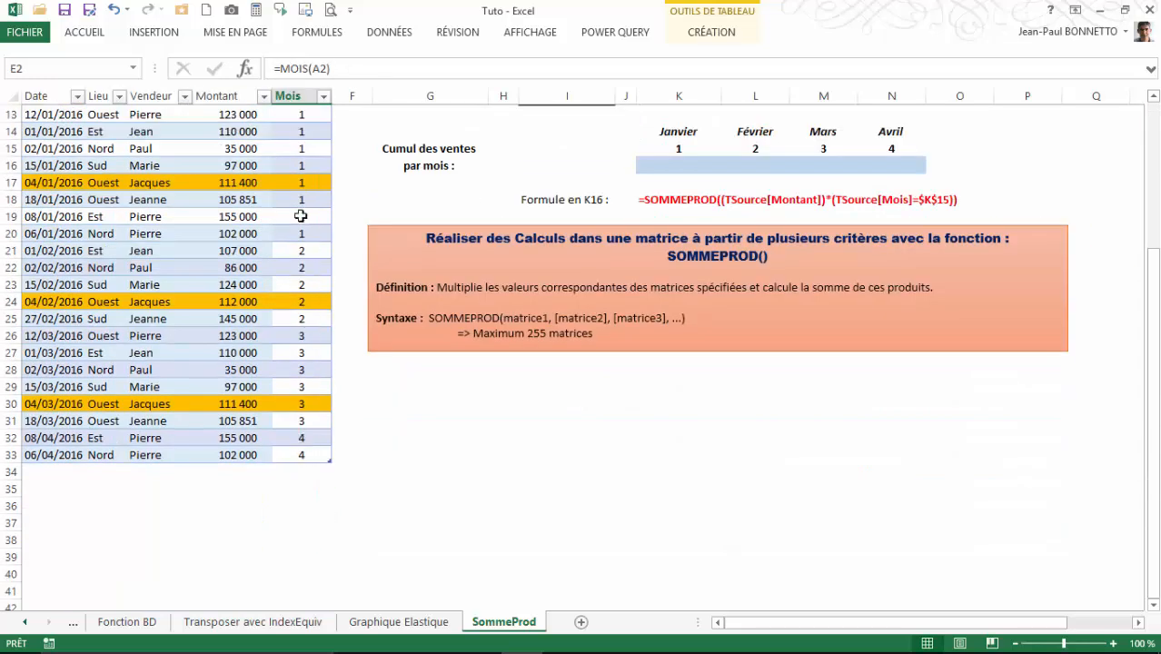
scroll(299, 216, up, 4)
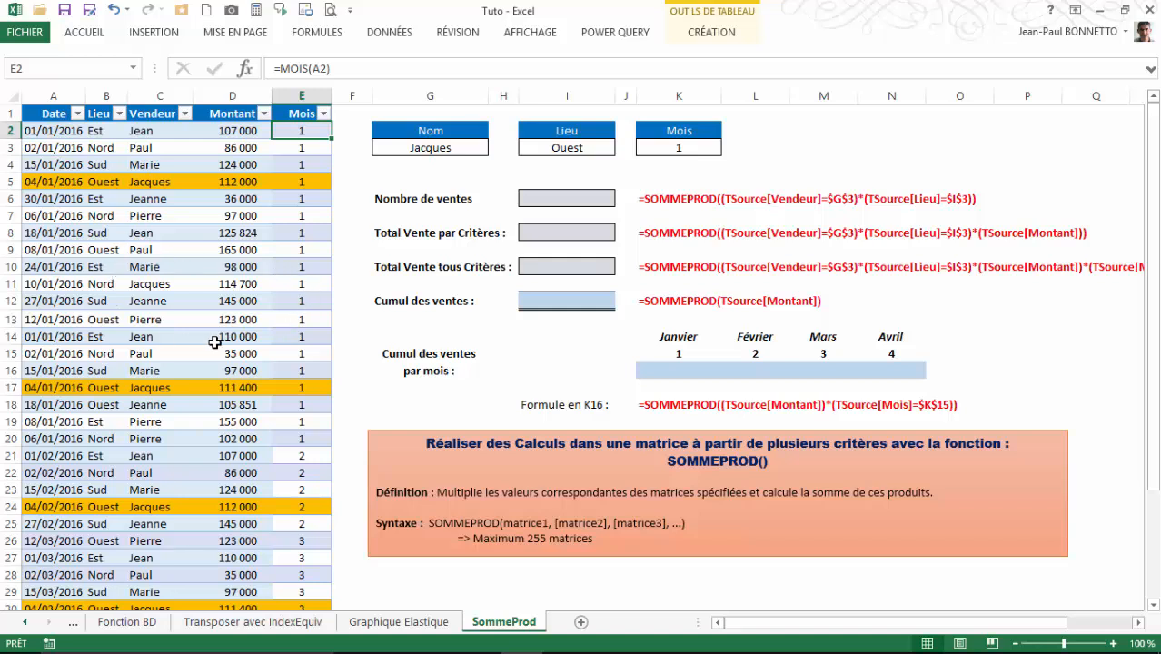
click(297, 283)
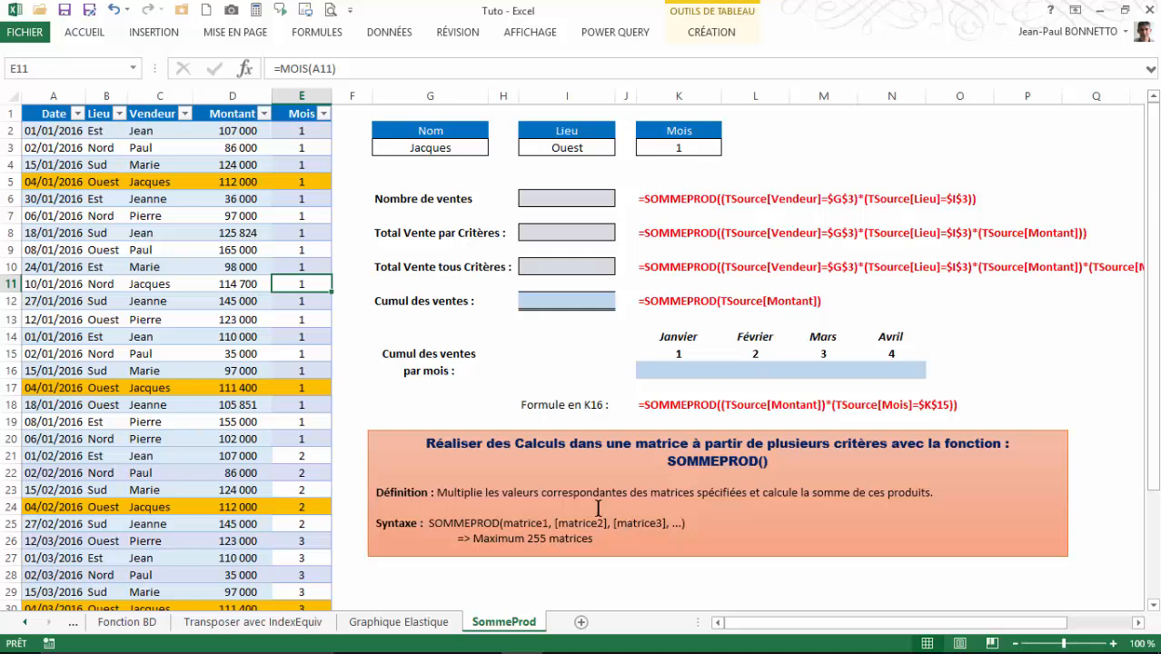
click(303, 231)
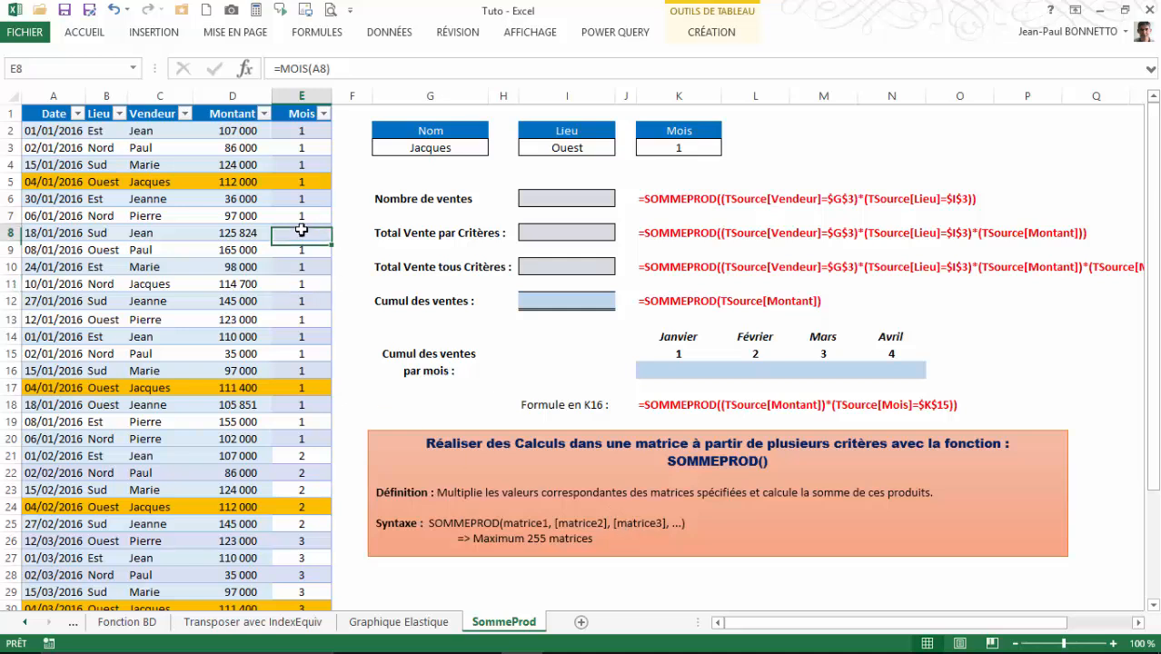
Step: Examine the Nom, Lieu and Mois criteria cells G3, I3 and K3
click(419, 153)
click(565, 148)
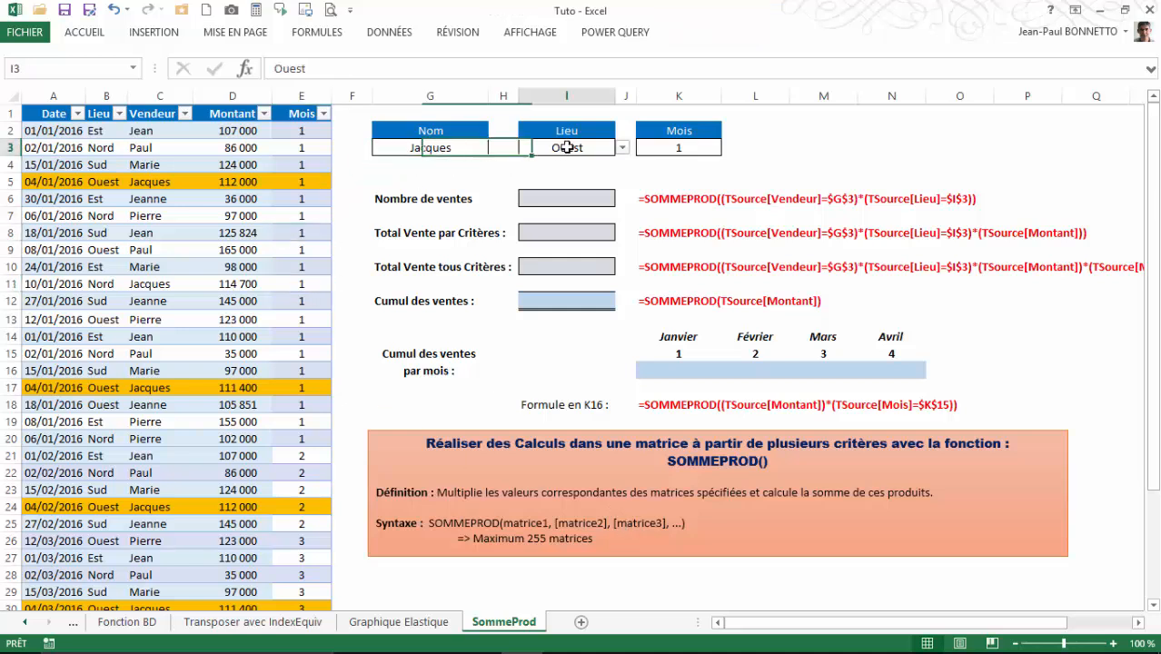
click(678, 148)
click(432, 146)
click(556, 149)
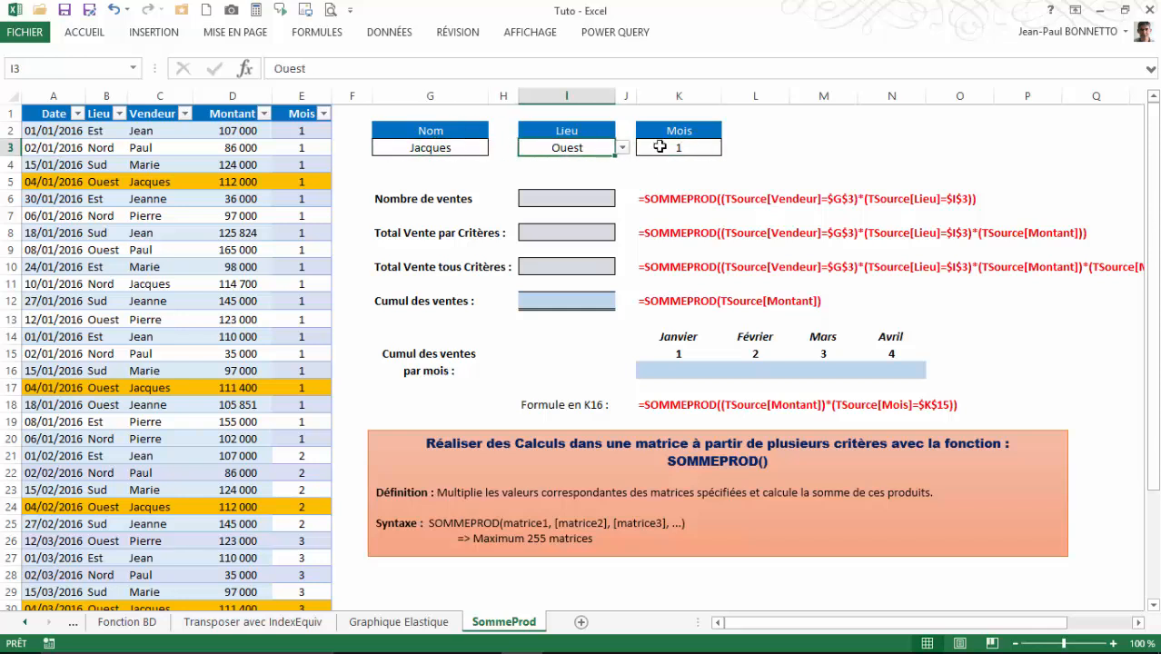
click(672, 148)
click(429, 151)
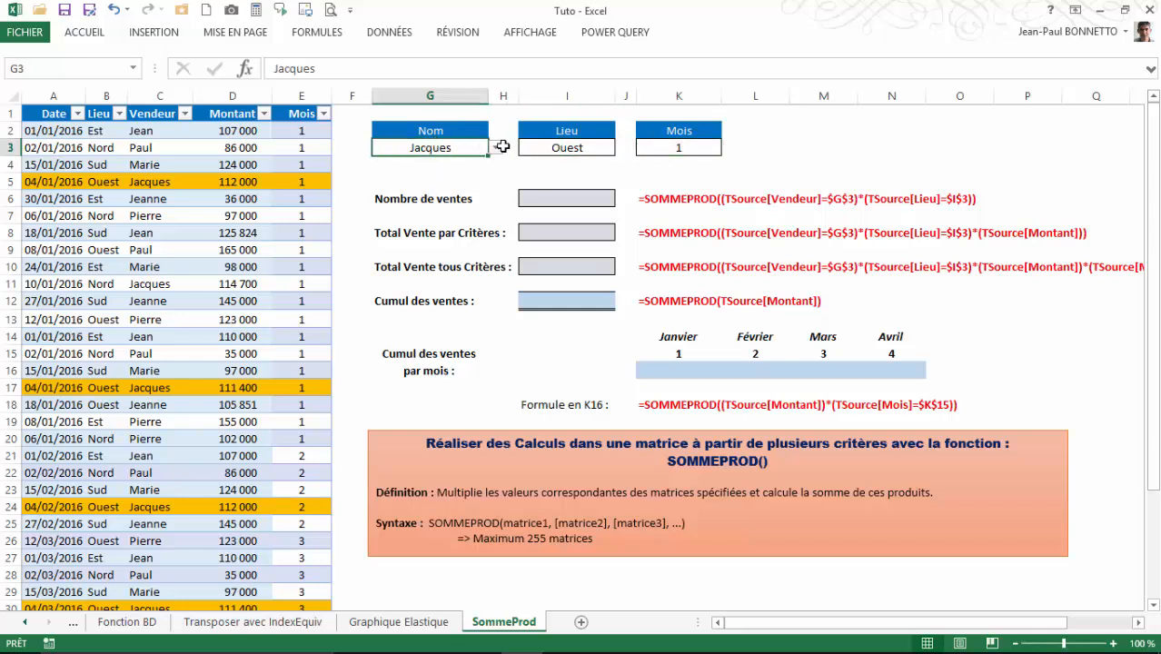
Step: View the available choices in the validation lists of the Nom, Lieu and Mois criteria cells
click(496, 148)
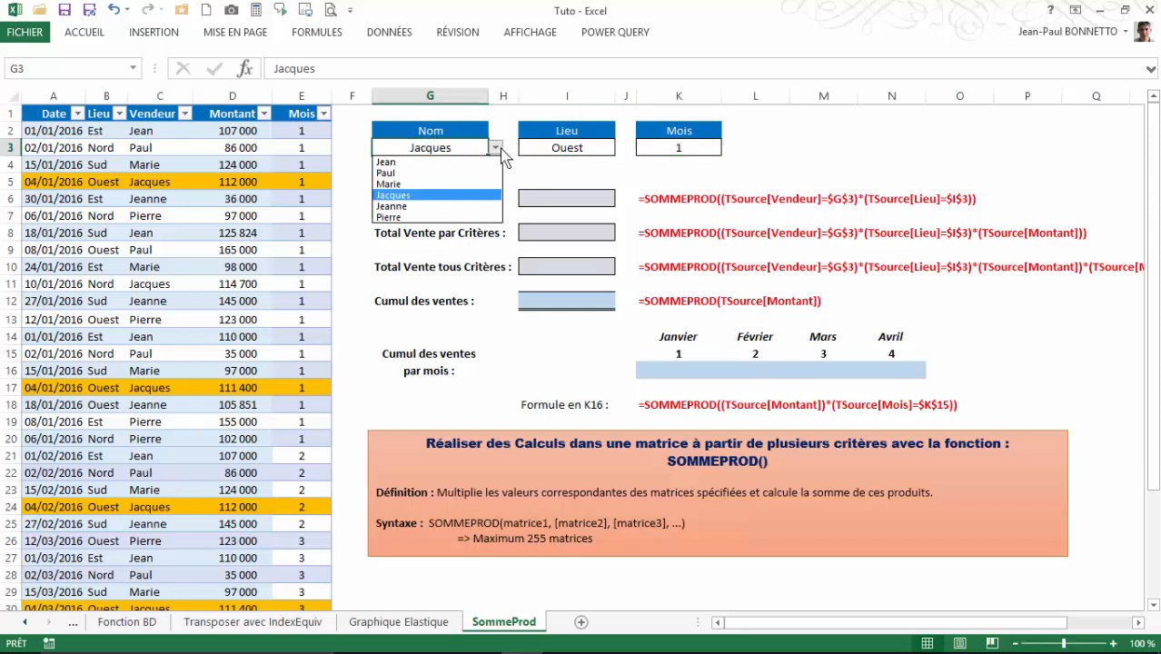
click(570, 145)
click(574, 143)
click(622, 145)
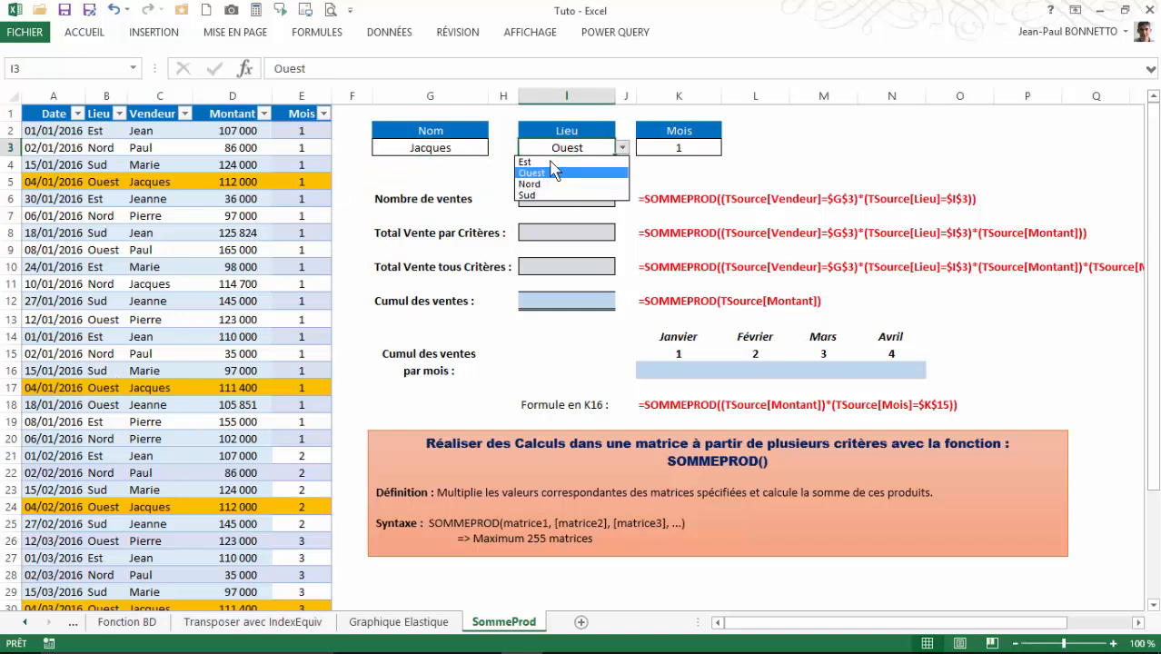
click(692, 150)
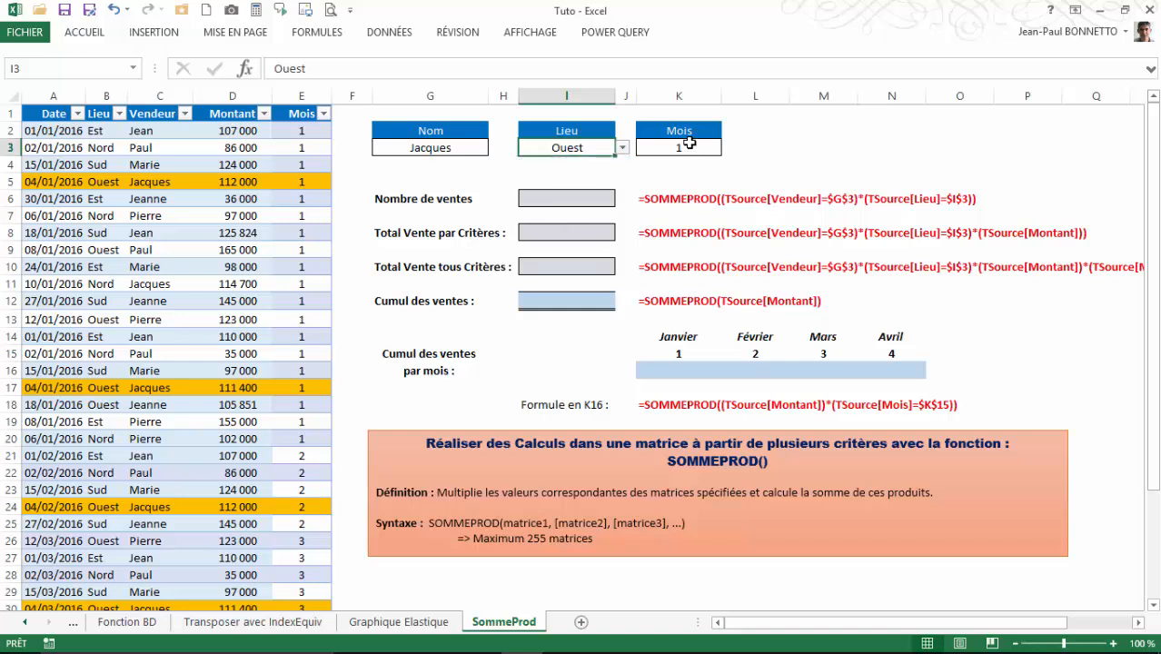
click(729, 148)
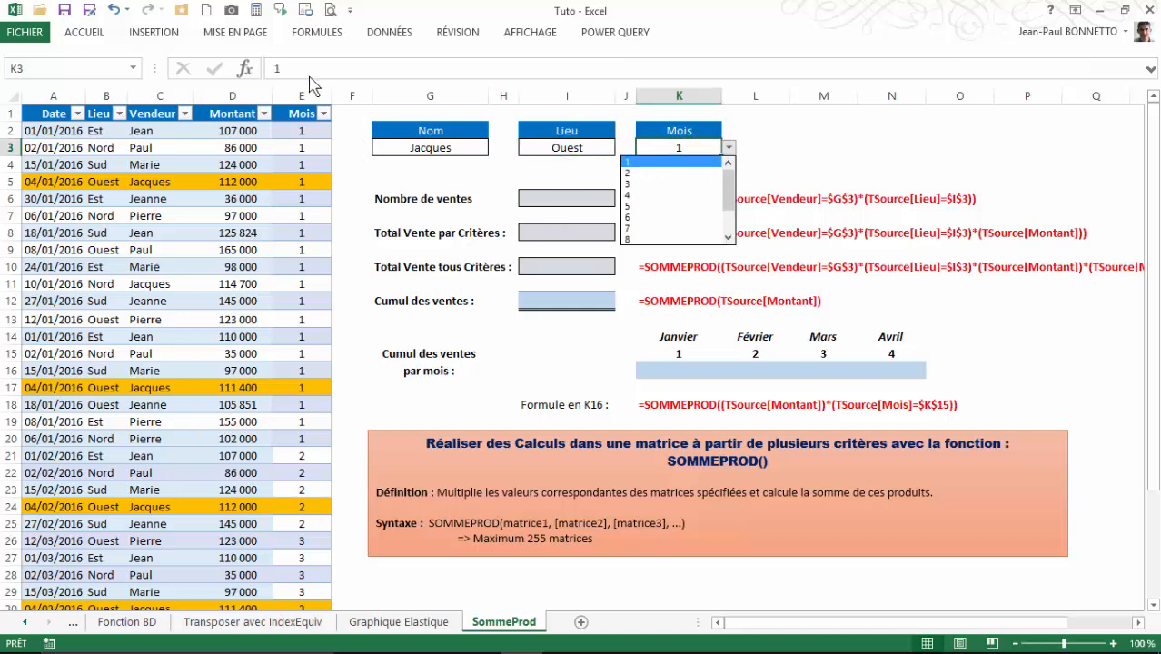
drag(730, 183, 730, 221)
click(682, 147)
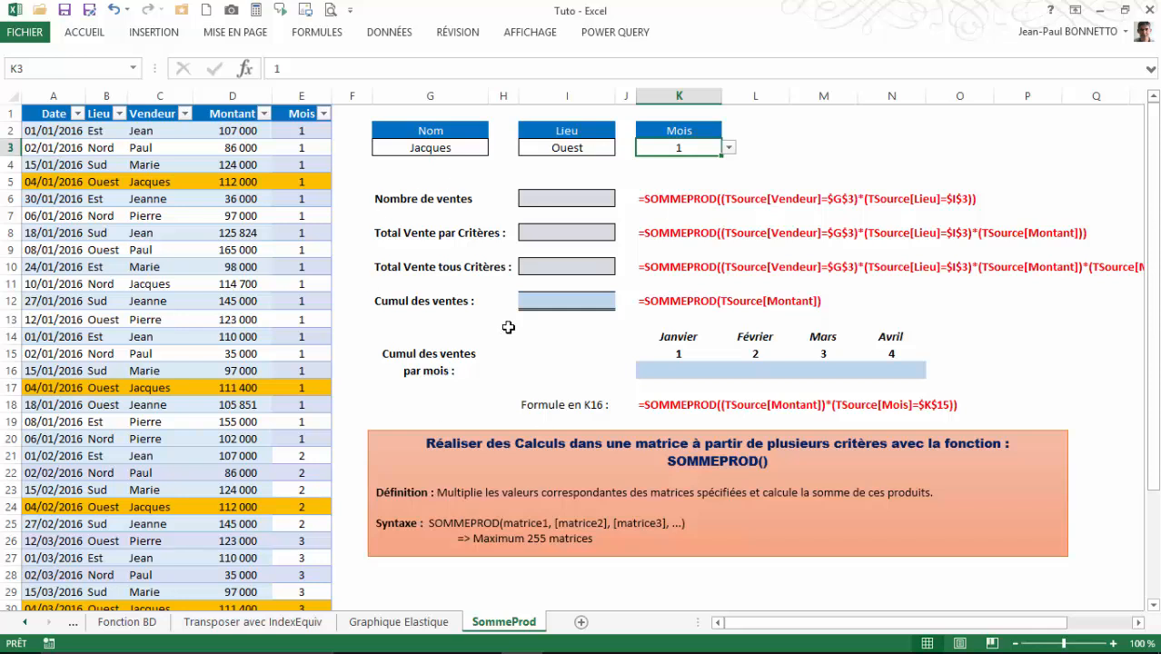
Step: Check the source table's name in its design properties and look over its full extent
click(169, 134)
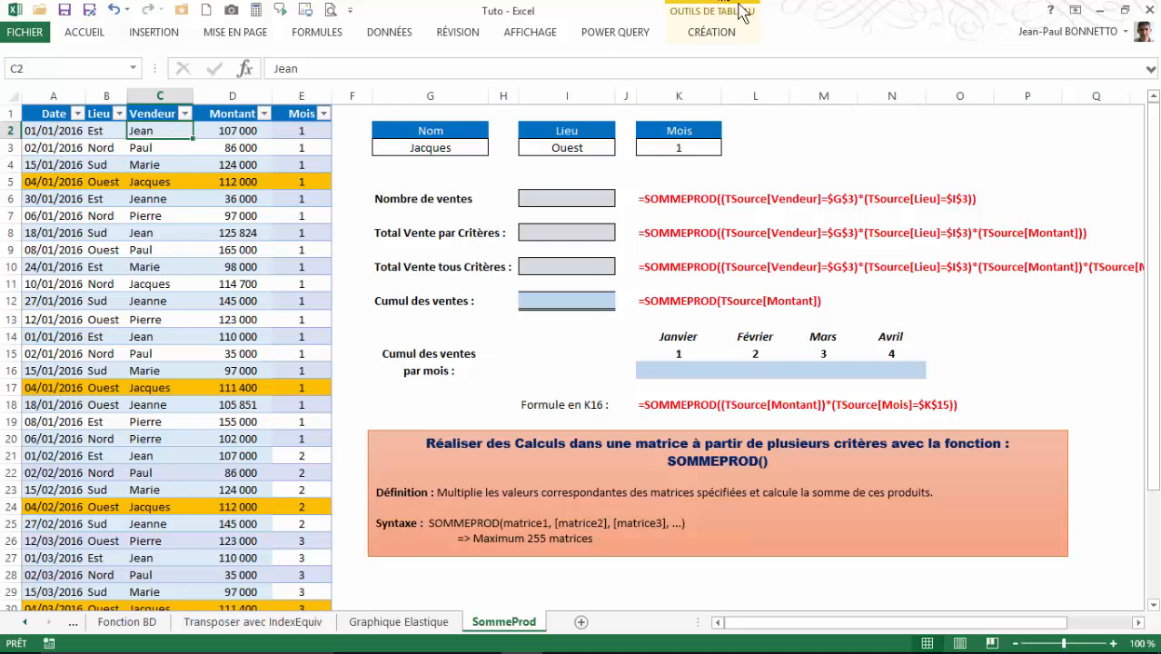
click(721, 40)
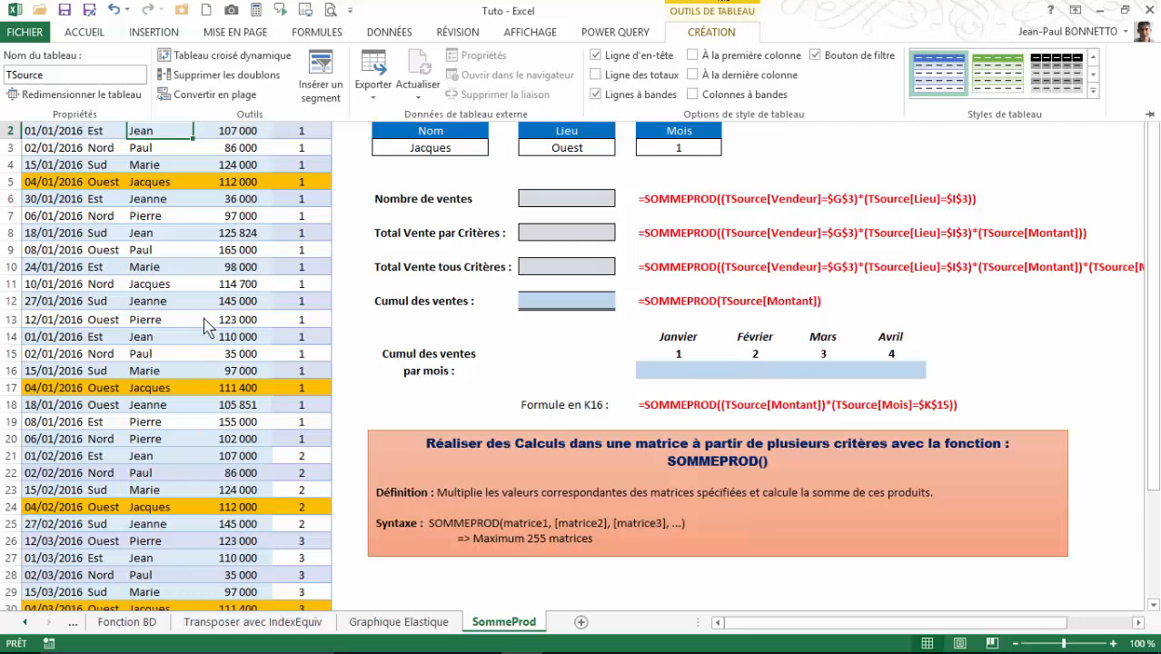
click(132, 247)
scroll(156, 325, down, 3)
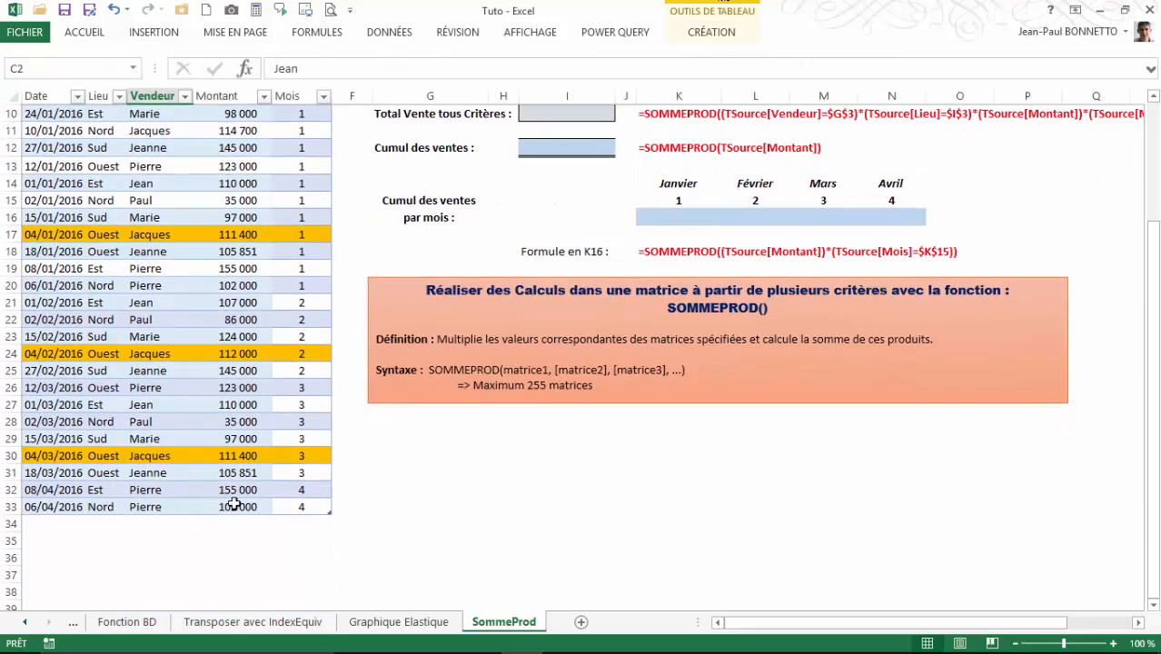
scroll(212, 201, up, 3)
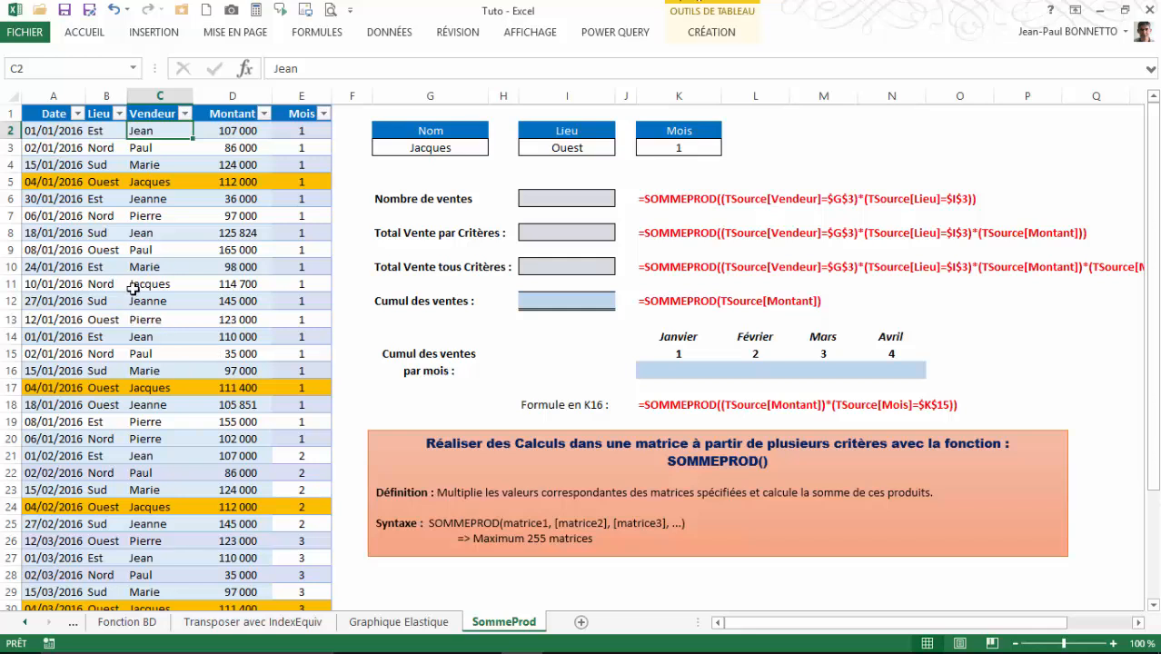
Step: Review the Vendeur column, the Nombre de ventes result cell I6, and the Nom and Lieu criteria it depends on
click(159, 151)
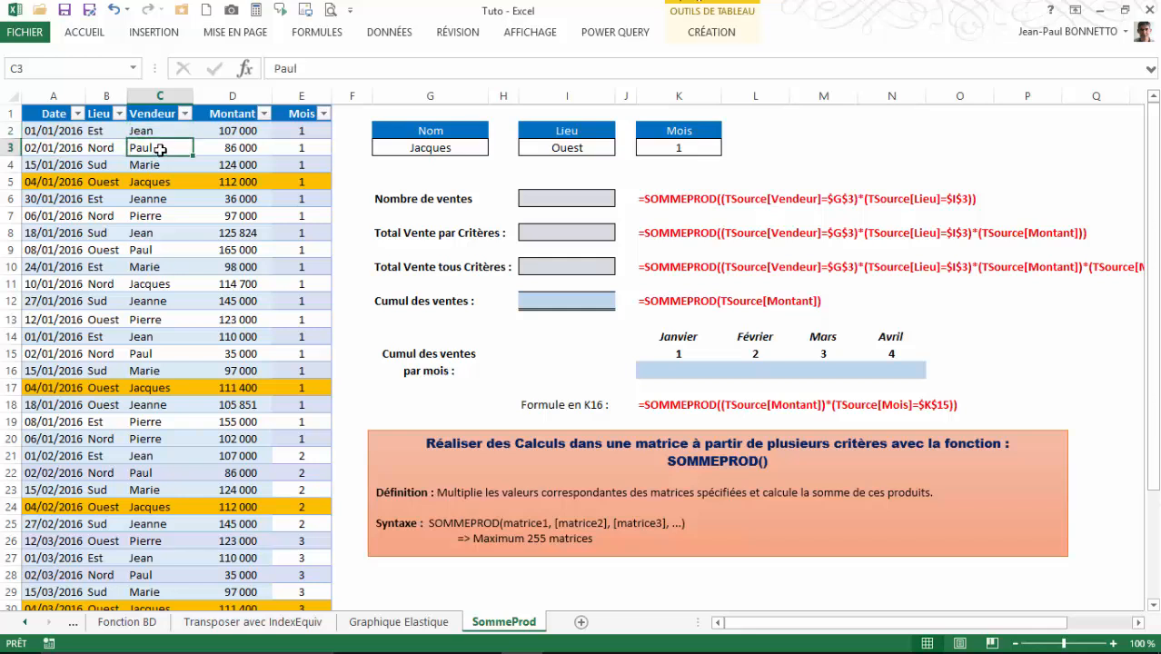
click(543, 197)
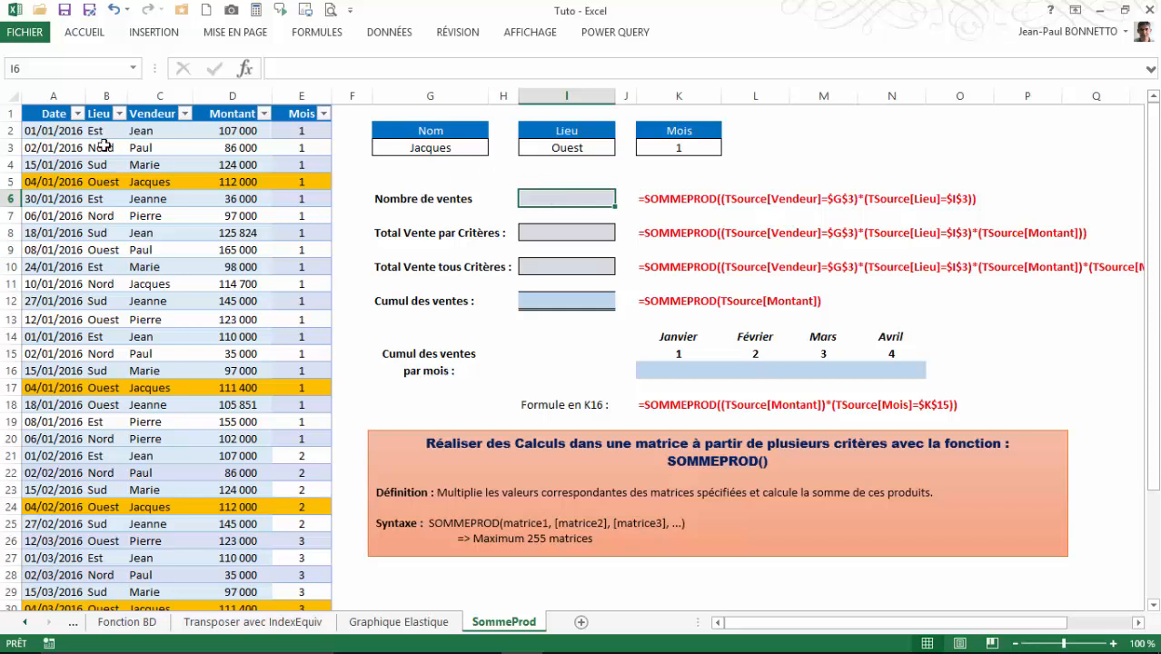
click(429, 147)
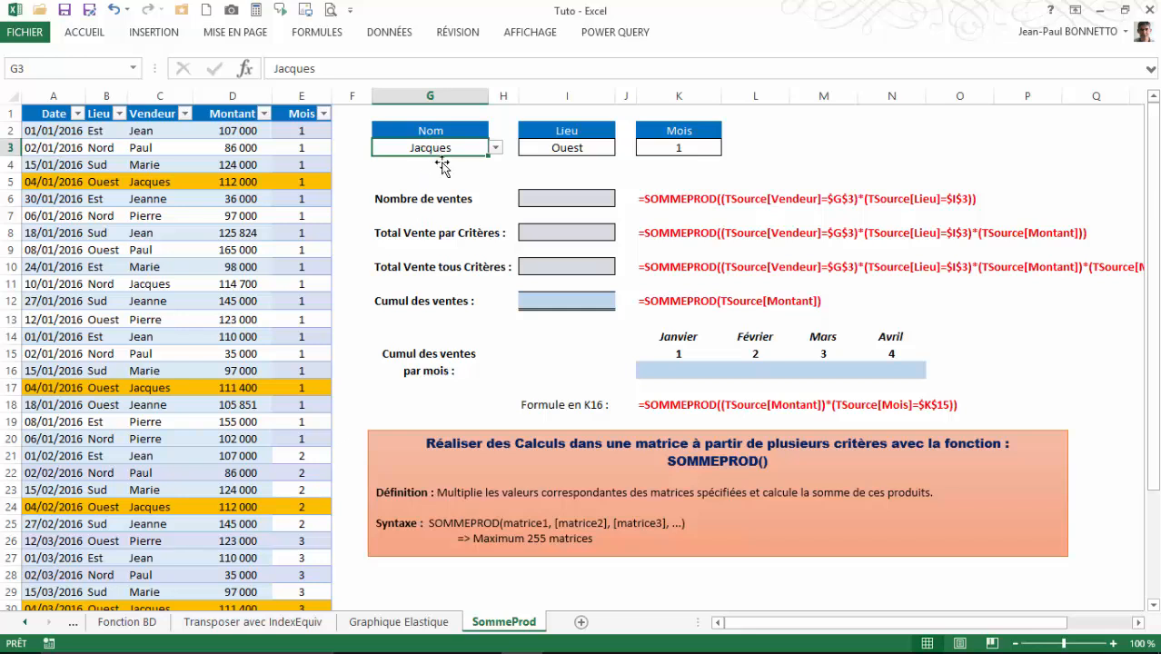
click(565, 148)
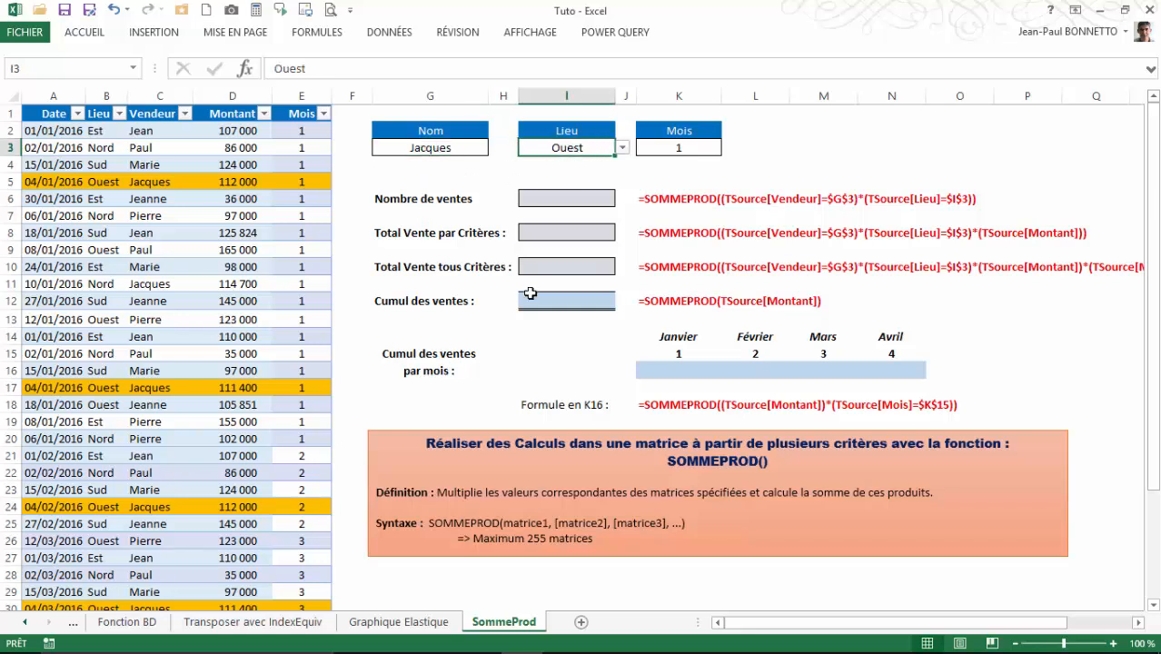
click(424, 147)
click(563, 146)
Step: Switch the Nom criterion in G3 to the third seller in its list, back to the fourth, and finally to the fifth
click(428, 147)
click(495, 148)
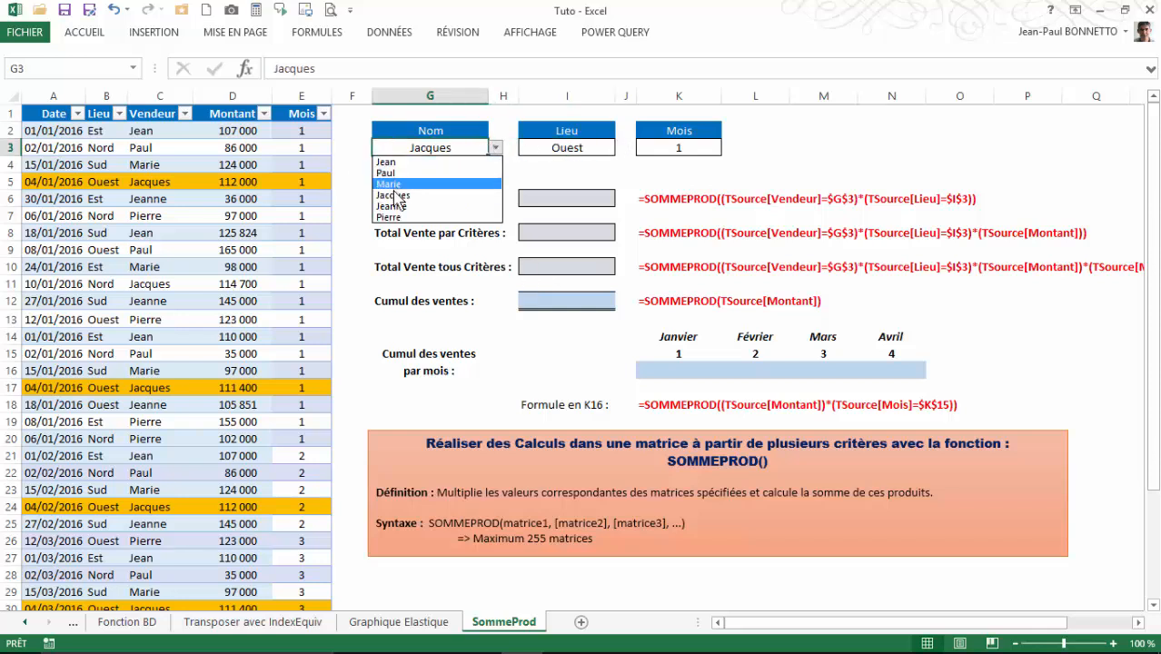
click(389, 188)
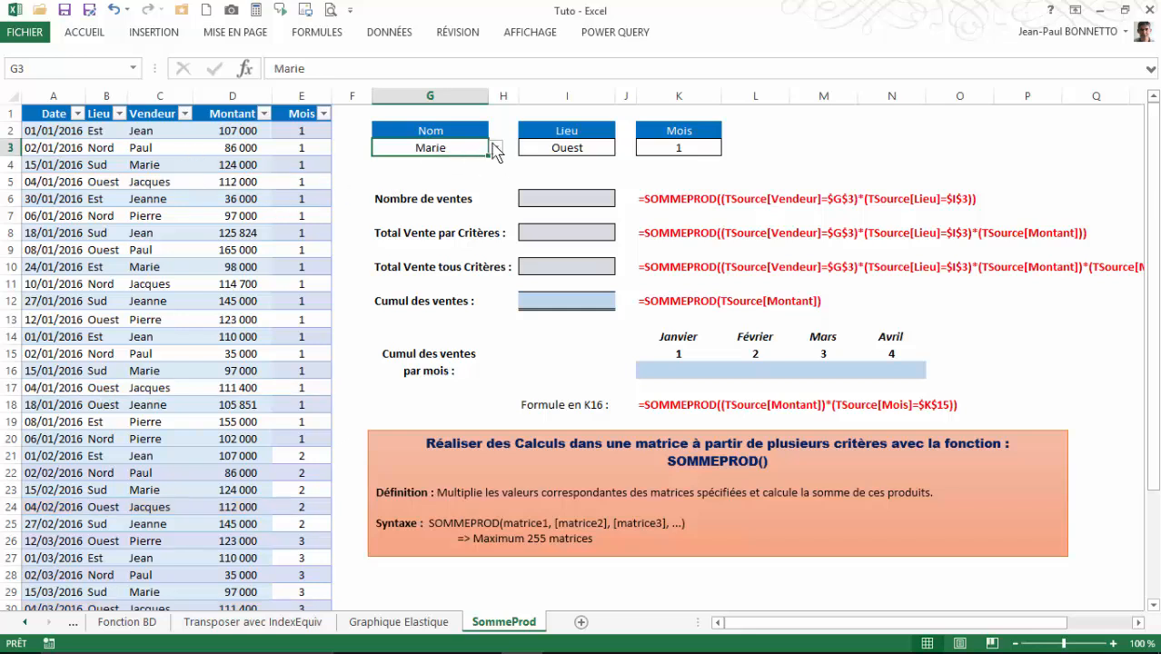
click(495, 147)
click(393, 196)
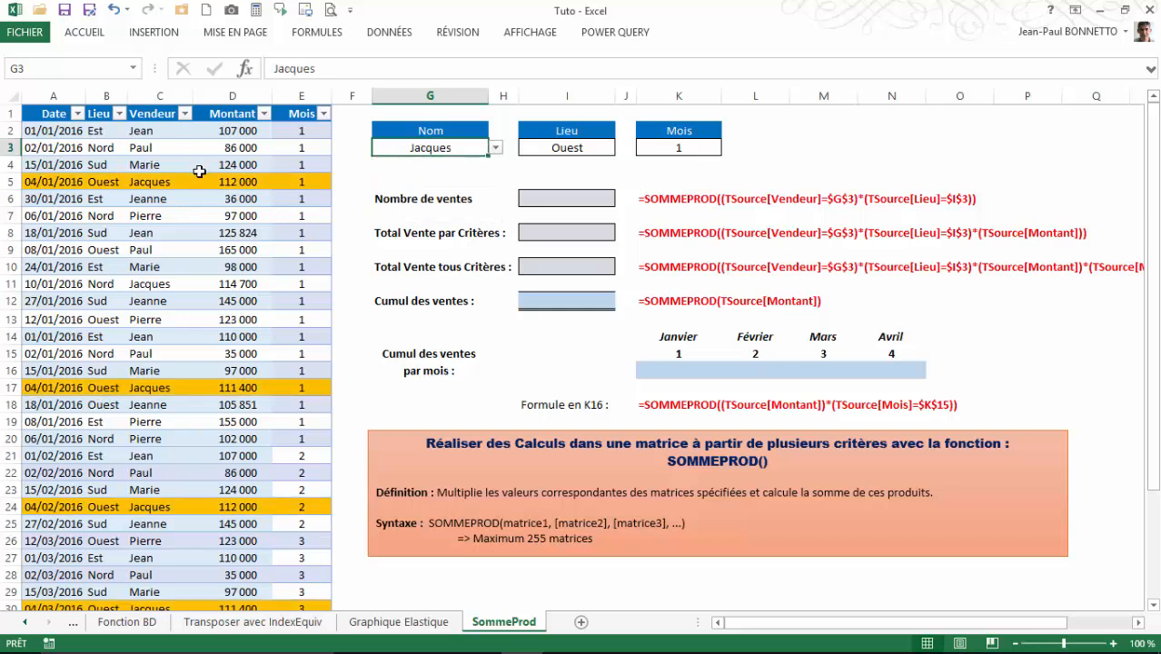
click(495, 147)
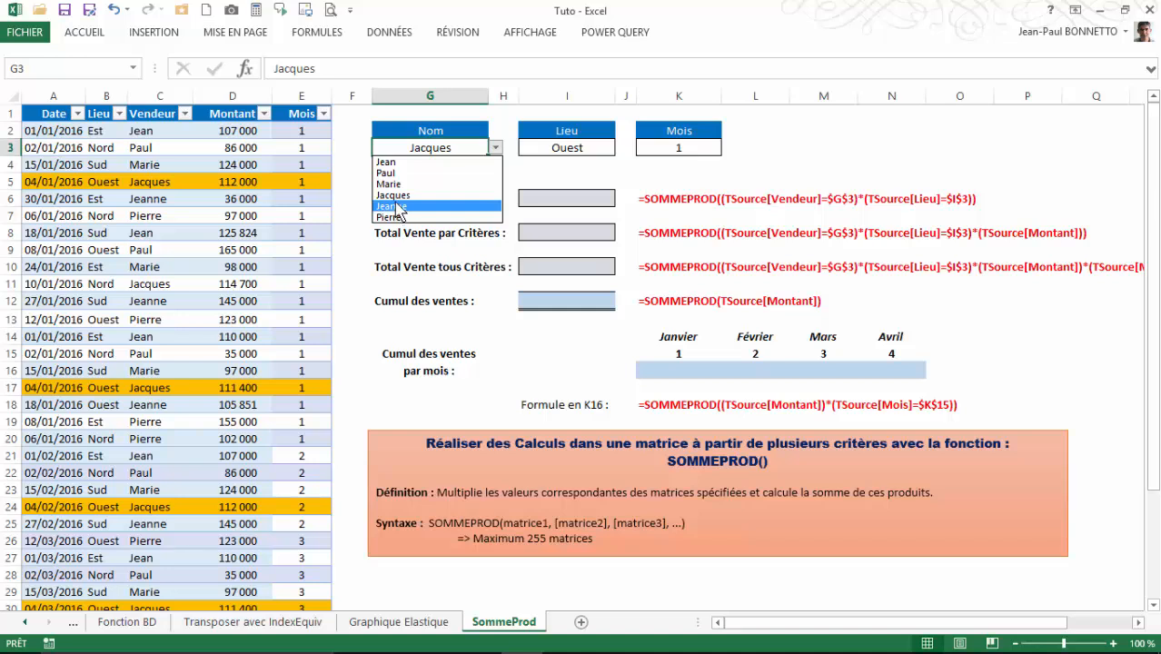
click(397, 206)
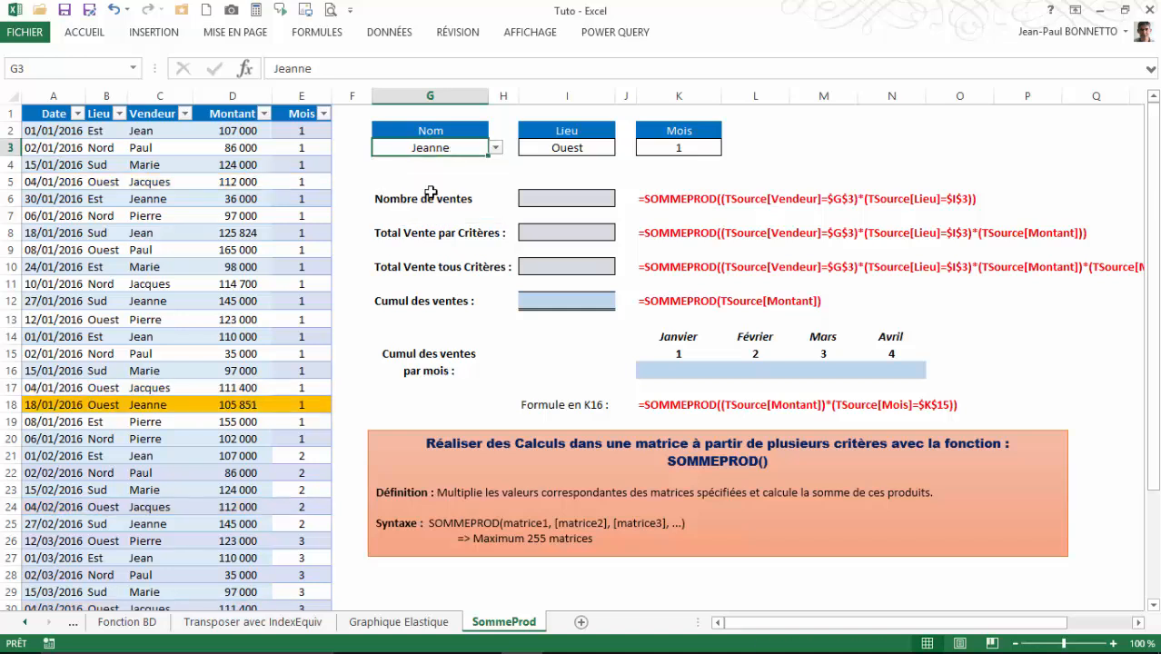
Step: Switch the Nom criterion in G3 to the first seller in its list, then the second, and finally the fourth
click(496, 149)
click(393, 173)
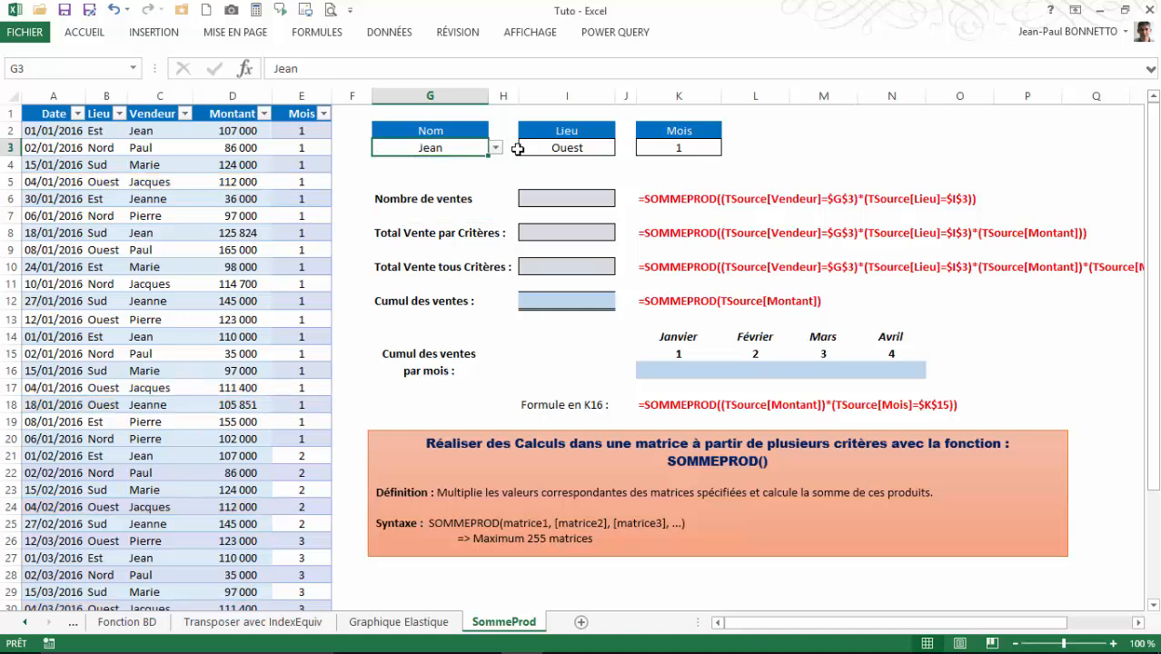
click(497, 148)
click(389, 173)
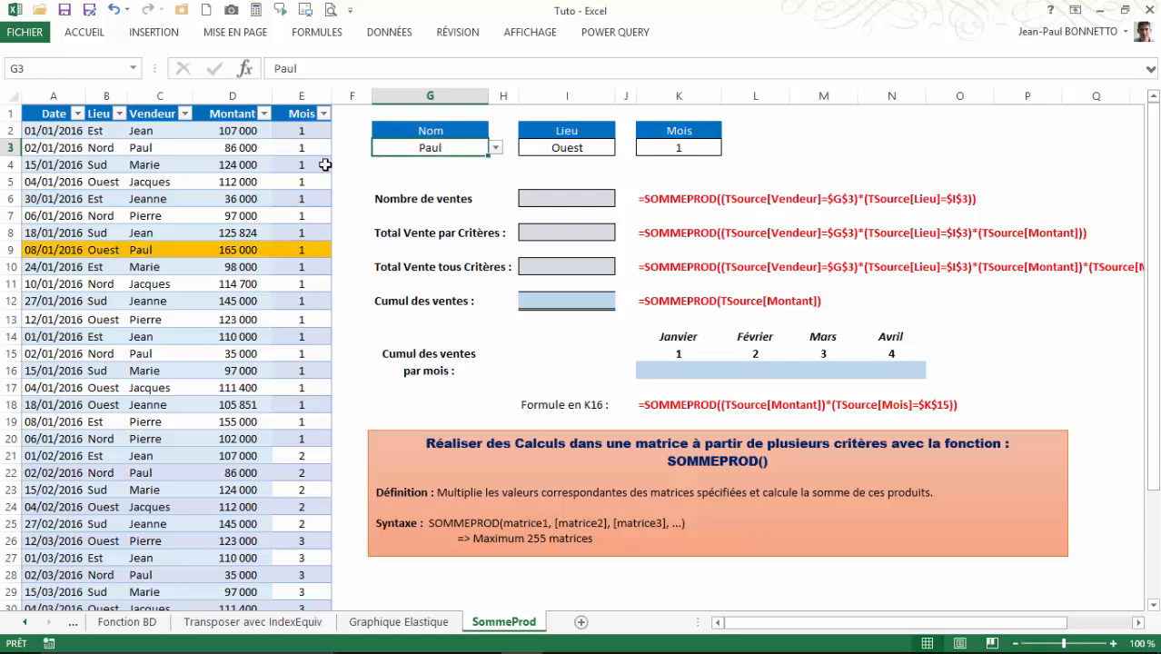
scroll(196, 251, down, 1)
scroll(196, 251, up, 1)
click(496, 148)
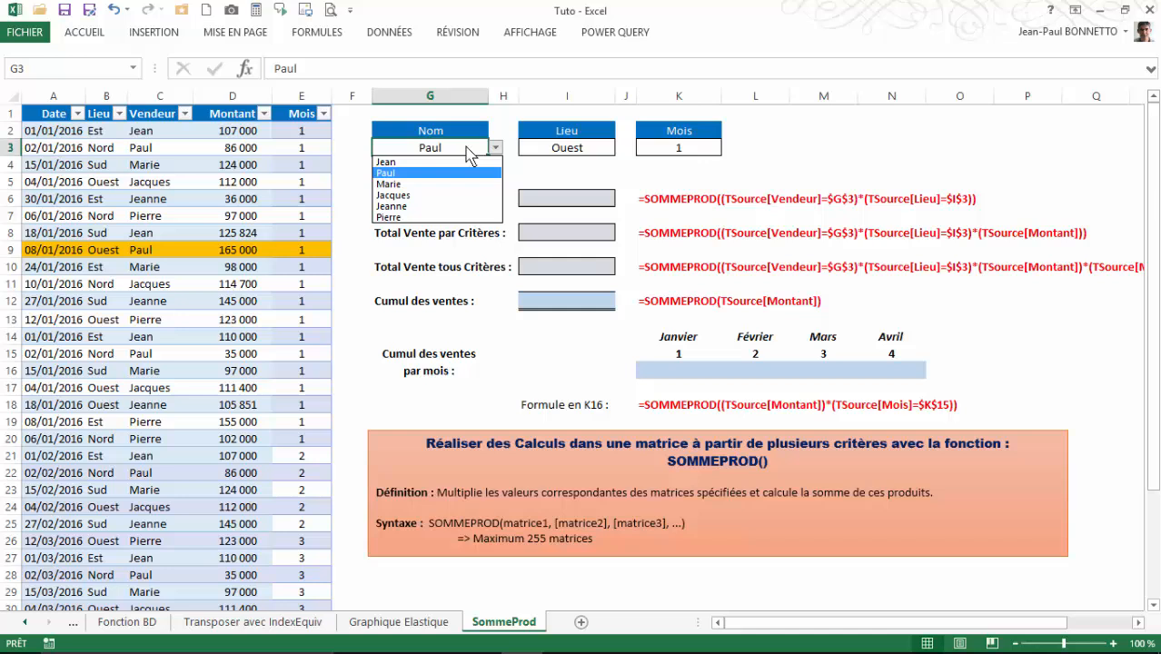
click(391, 195)
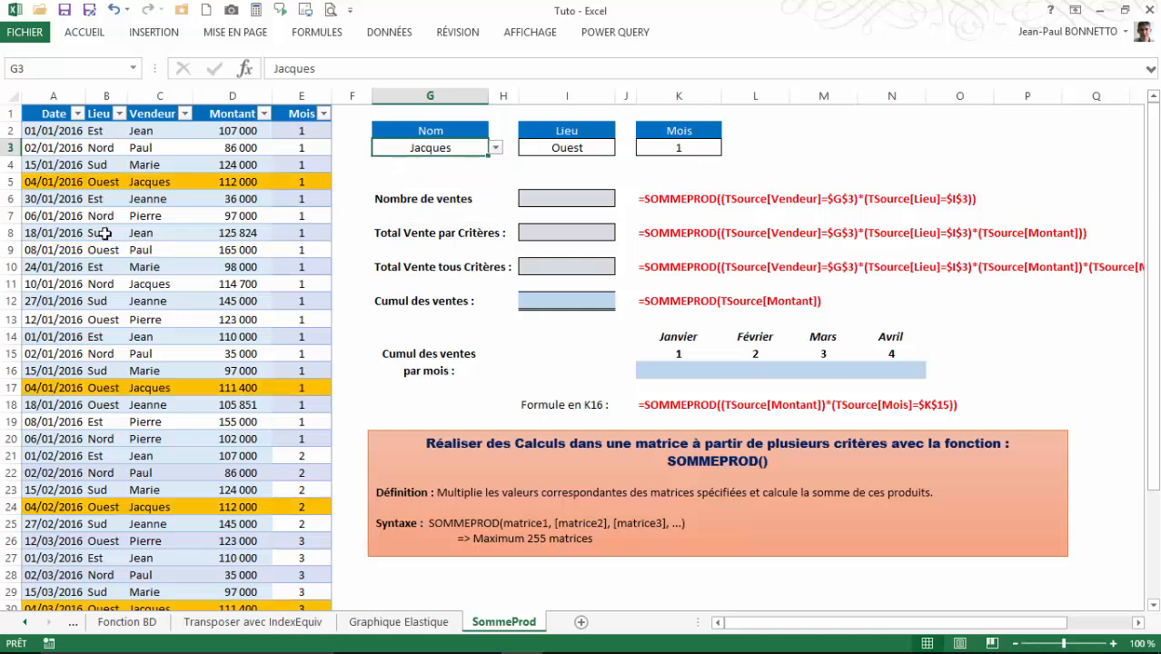
Step: Switch the Lieu criterion in I3 to Nord, check the highlighted rows of the source table, and set it back to Ouest
click(598, 147)
click(622, 148)
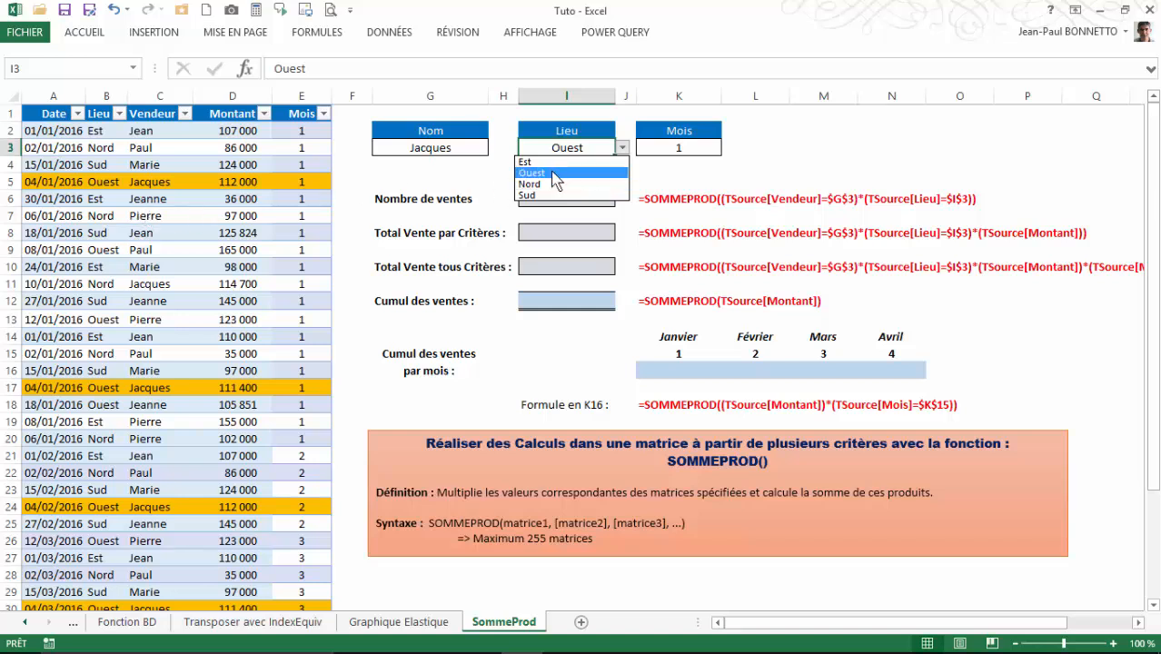
click(624, 151)
click(623, 150)
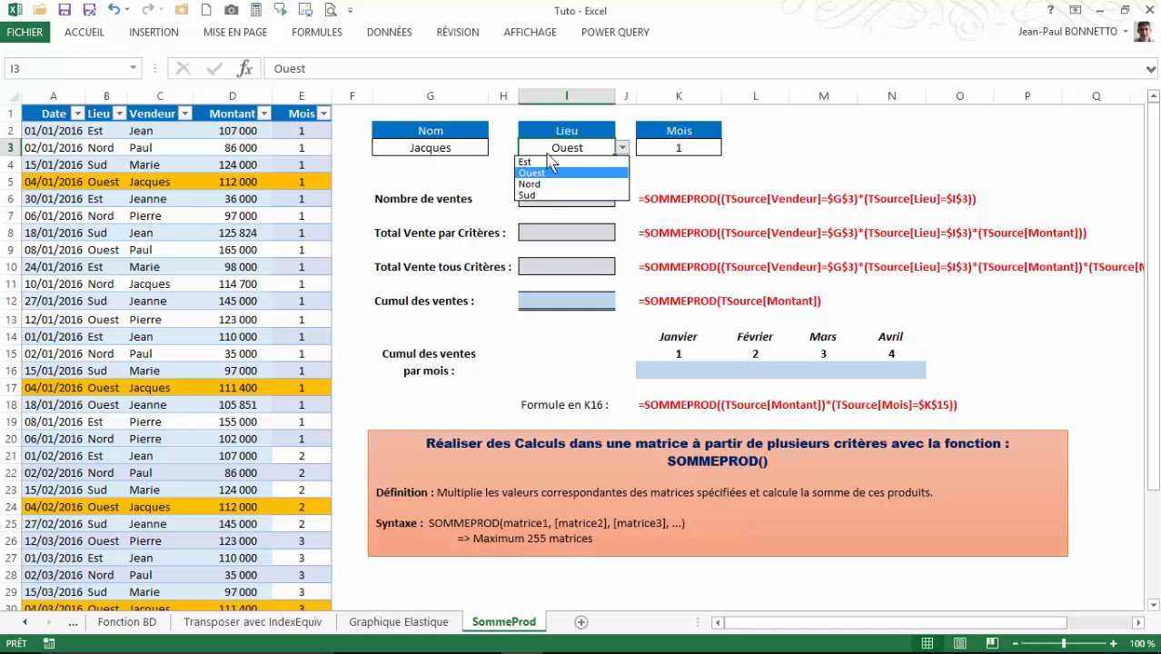
click(545, 182)
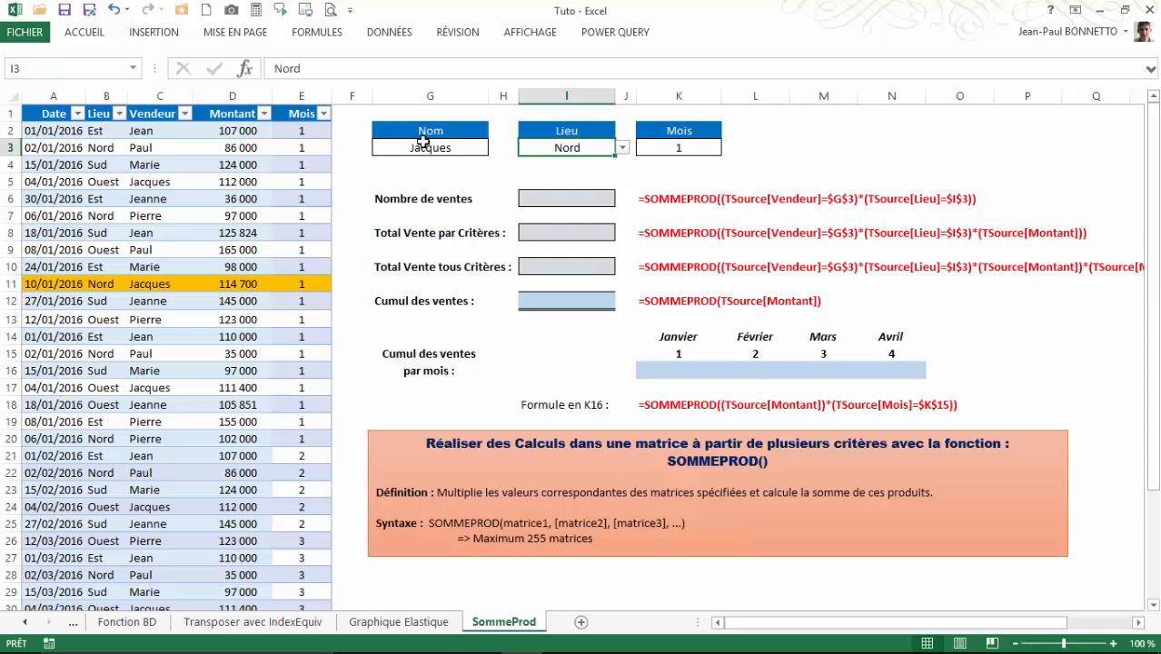
scroll(301, 285, down, 2)
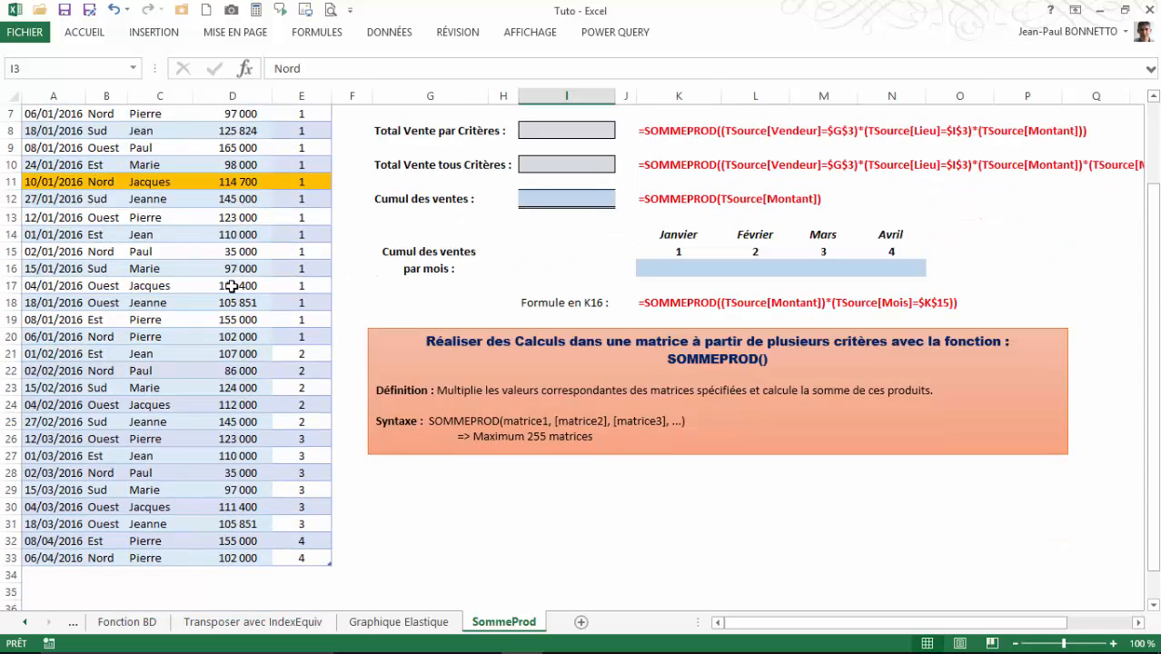
scroll(232, 286, up, 2)
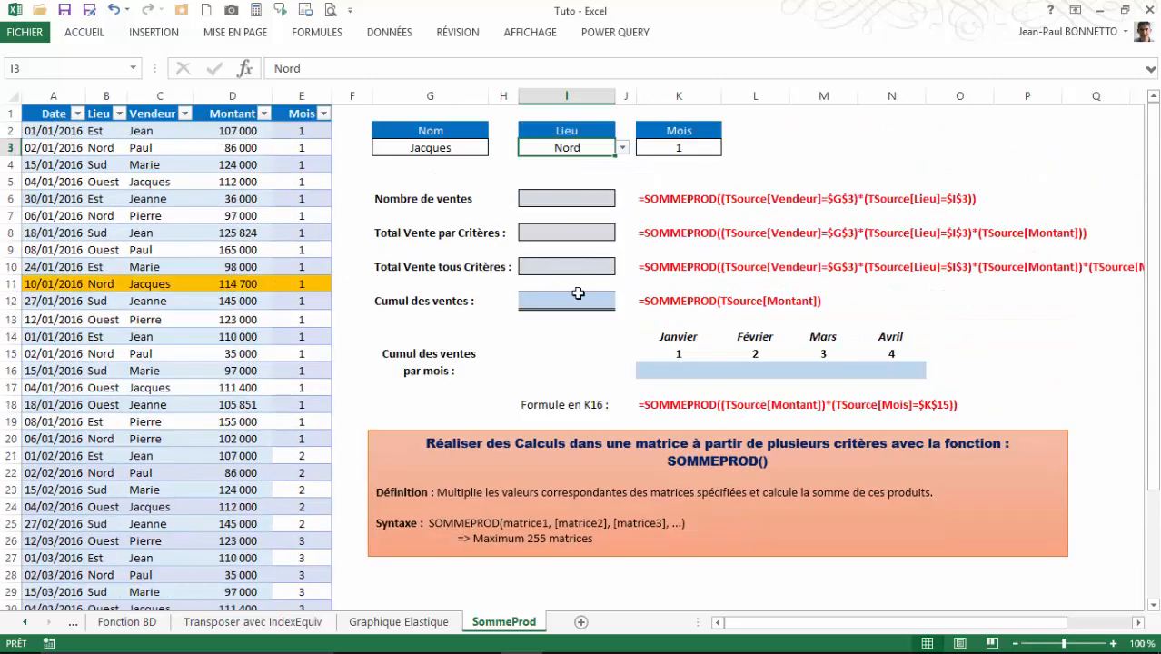
click(625, 155)
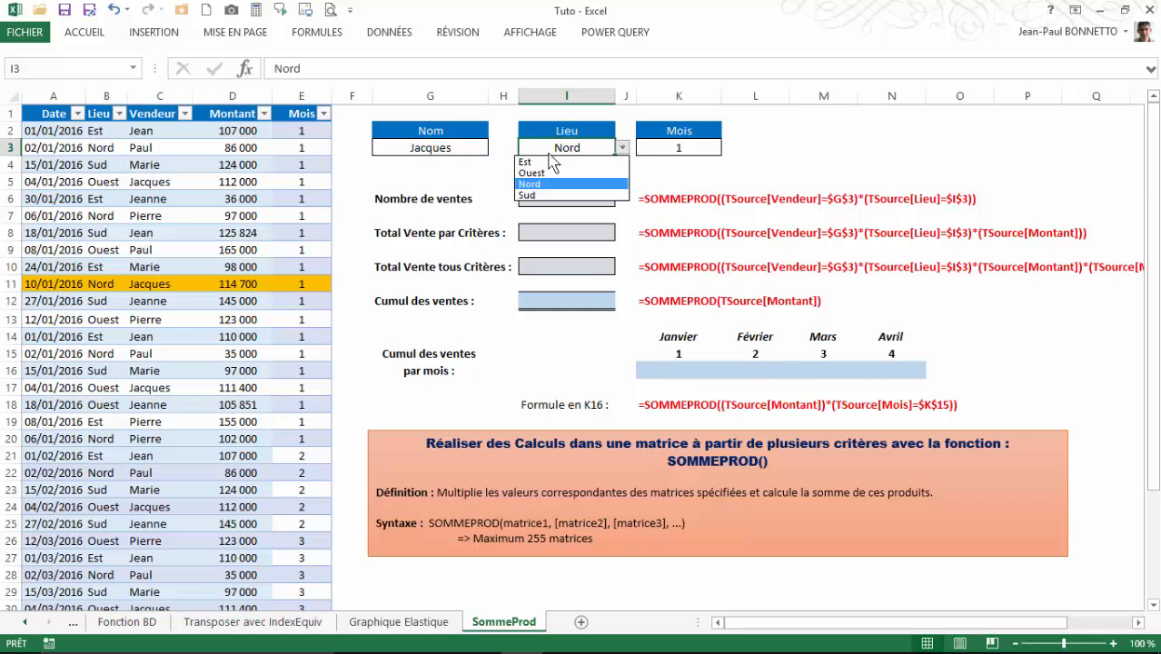
click(536, 183)
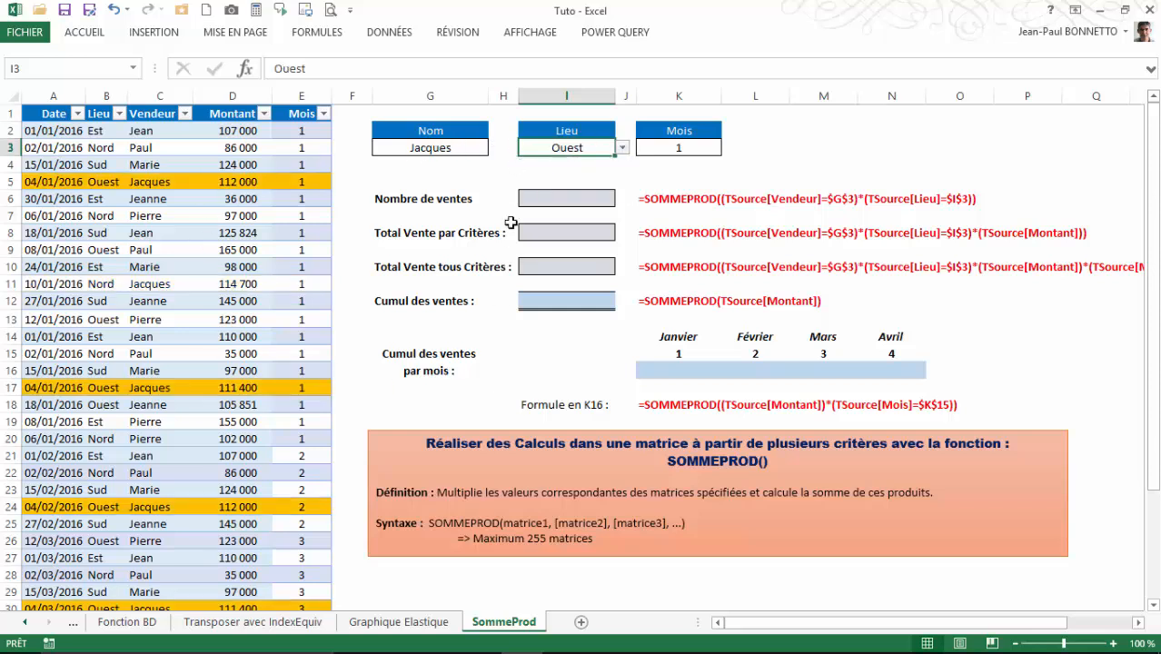
Step: Start a SOMMEPROD formula in the Nombre de ventes cell I6 with the whole column TSource[Vendeur] as its first array
click(562, 198)
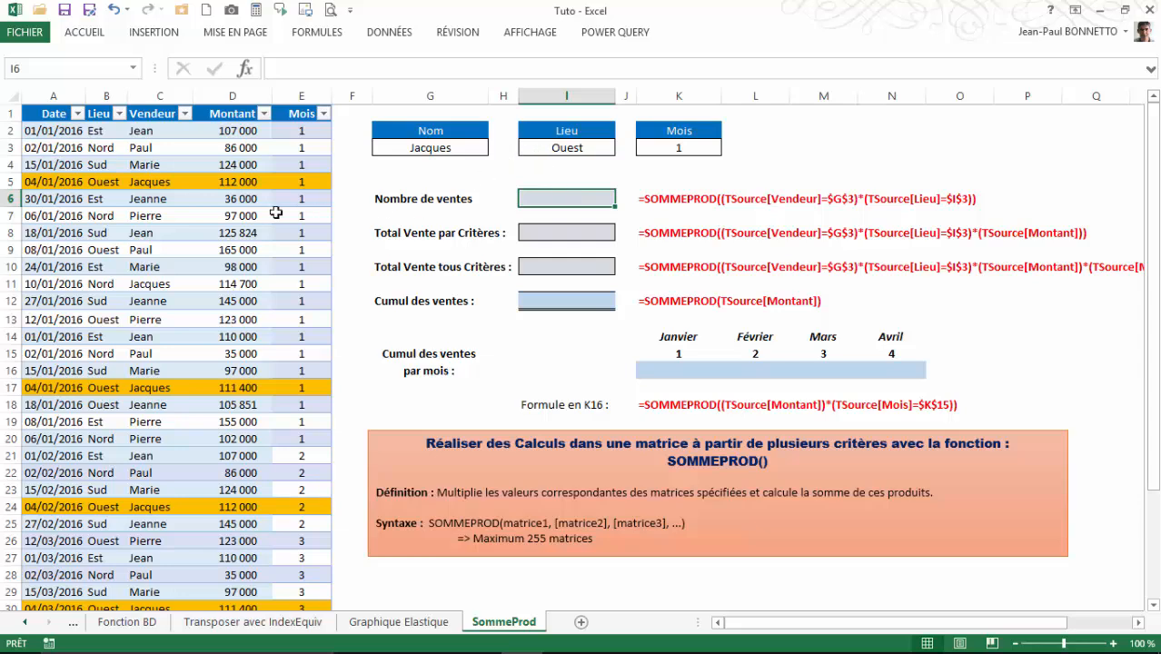
scroll(249, 182, down, 2)
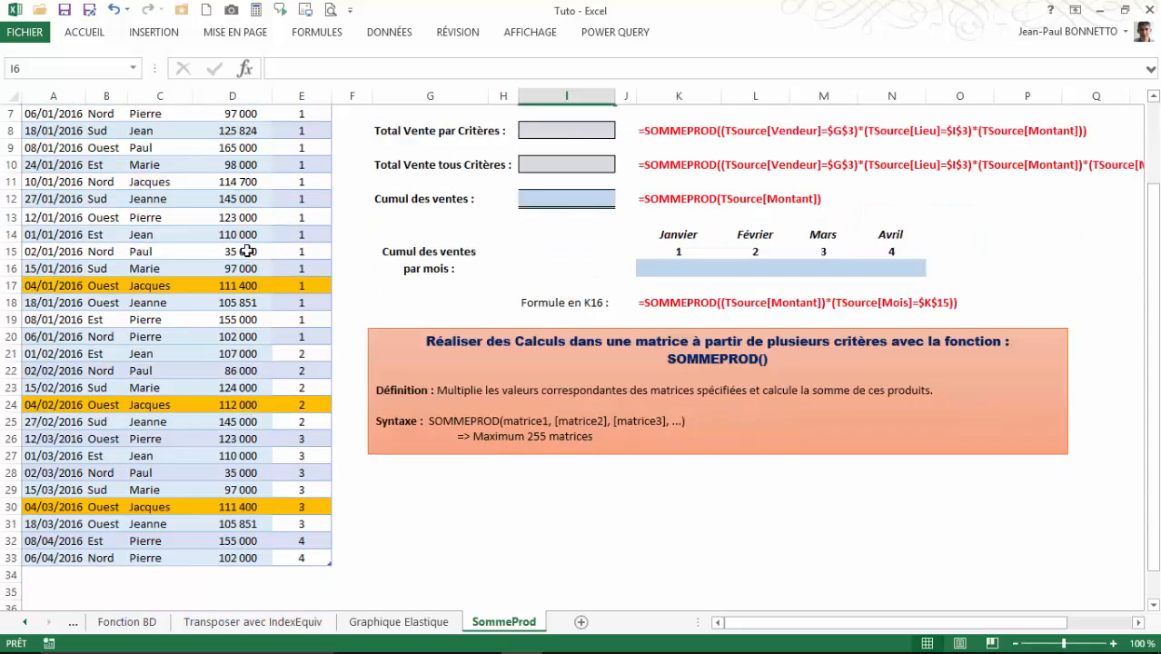
scroll(248, 252, up, 2)
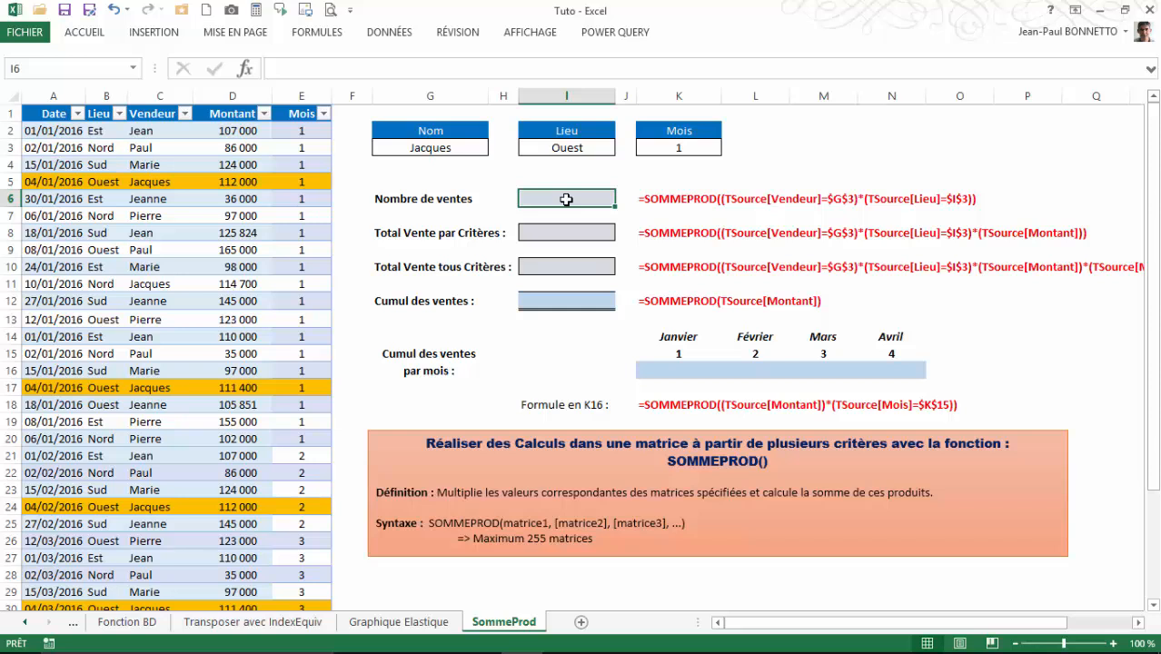
text(=)
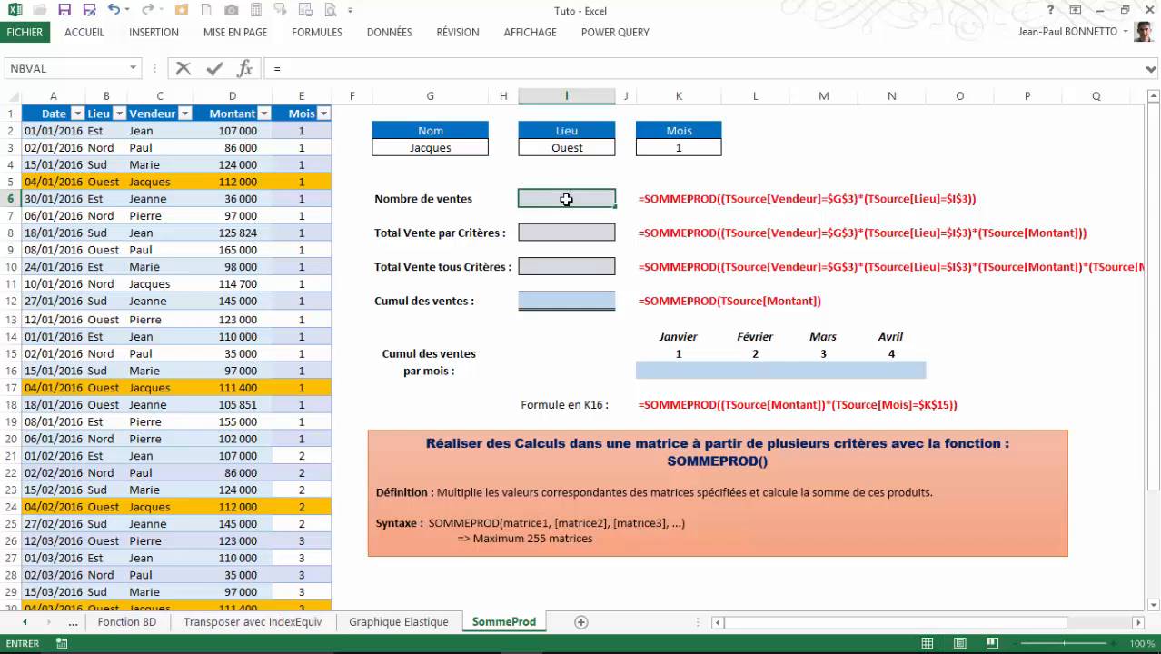
text(somm)
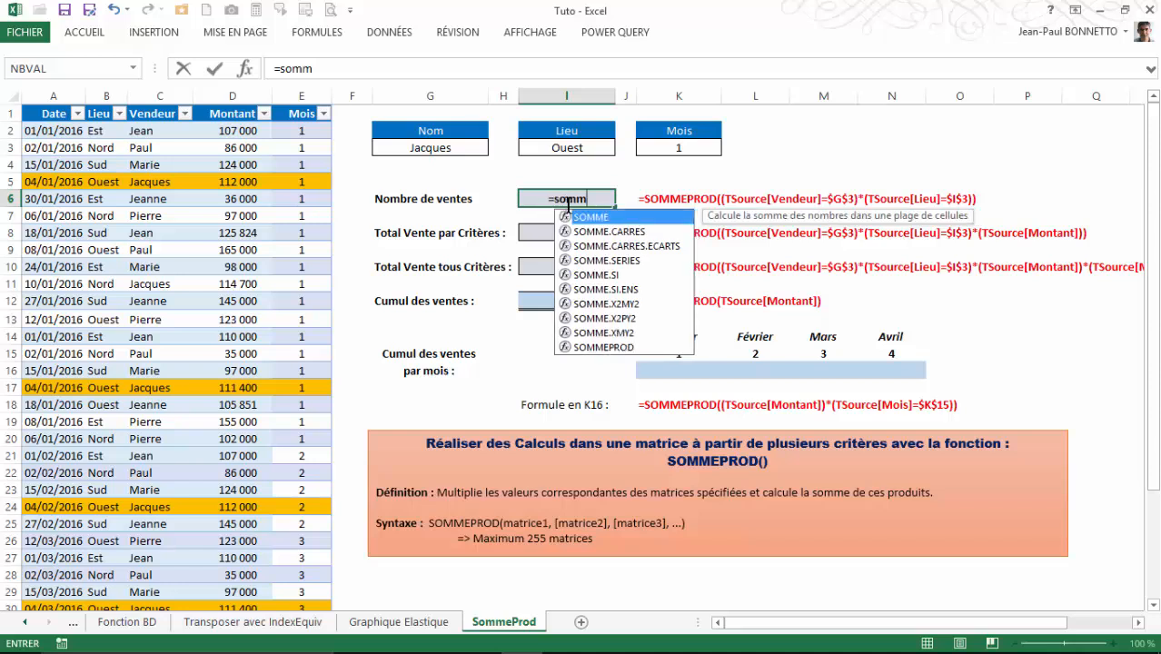
double_click(603, 347)
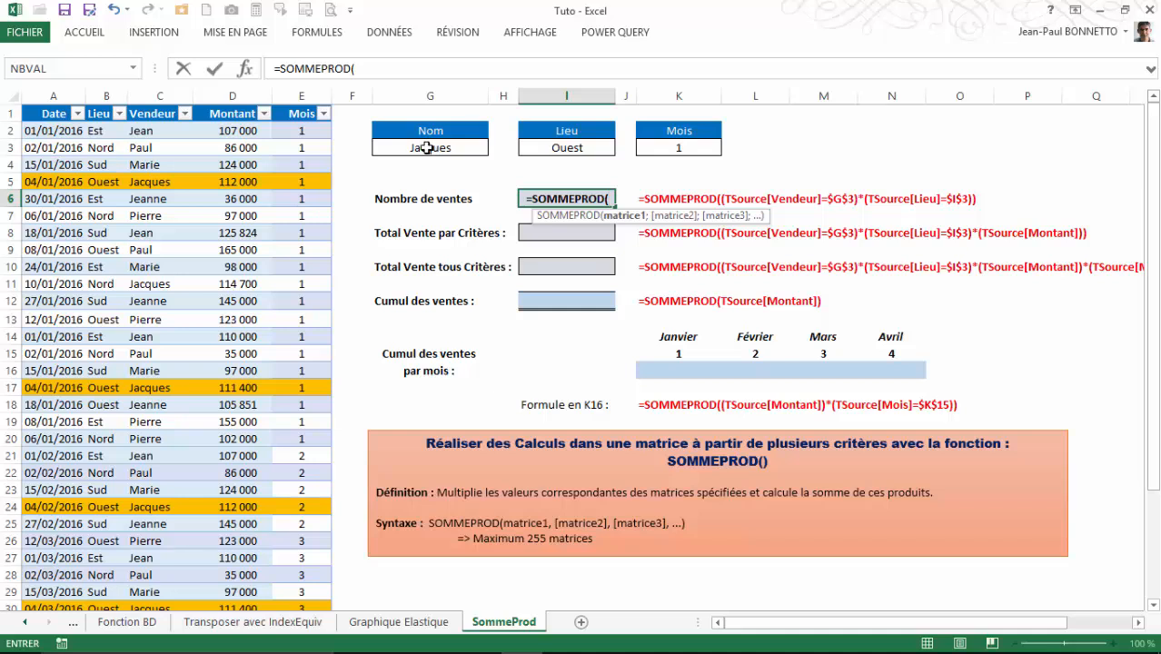
click(156, 132)
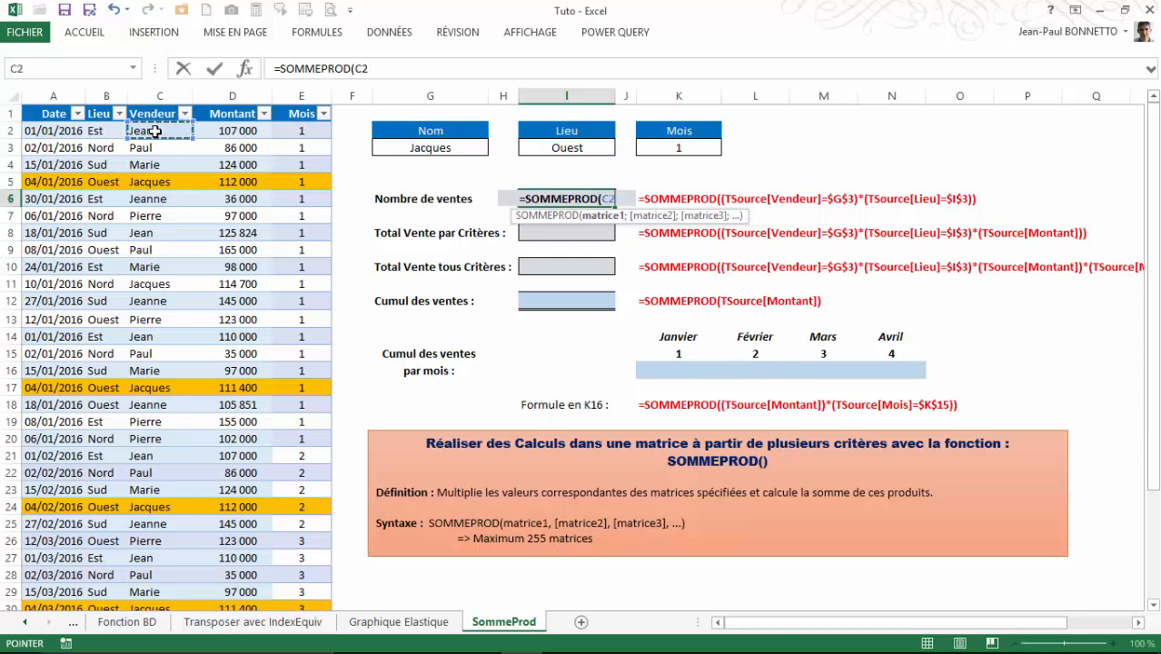
key(ctrl+shift+Down)
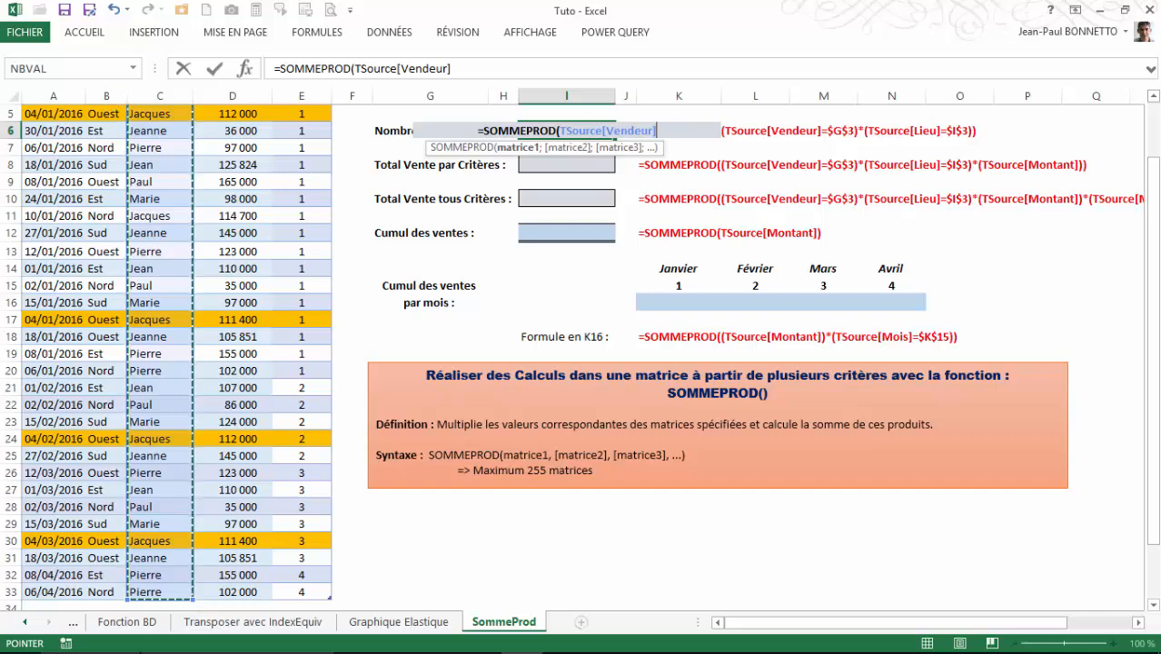
scroll(734, 199, up, 2)
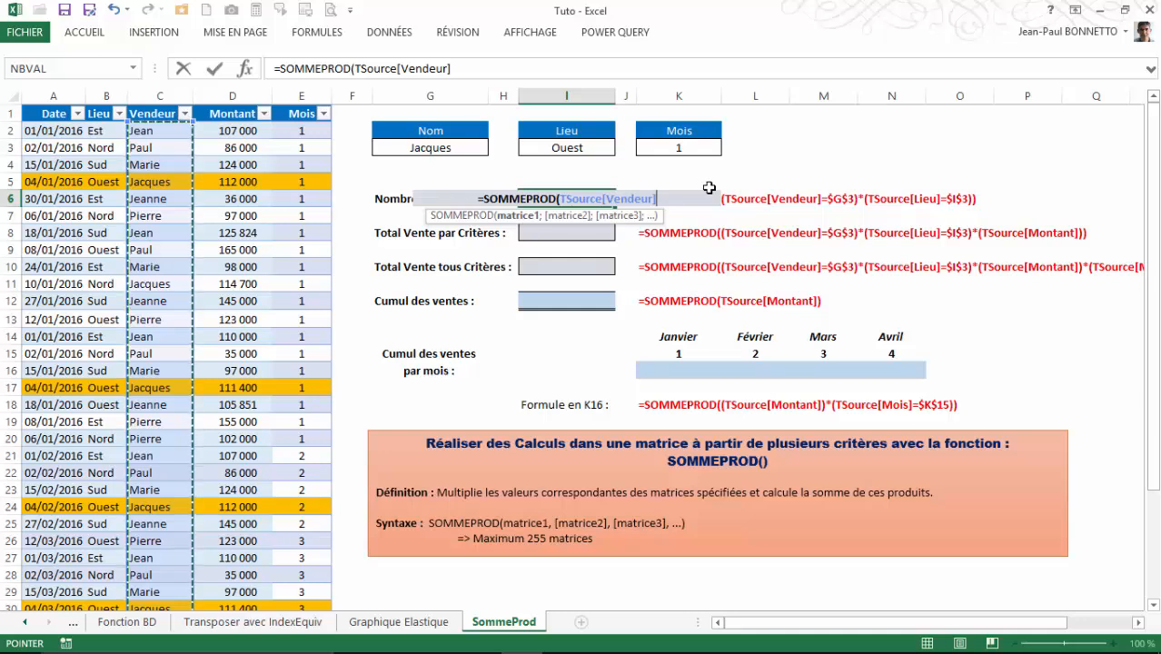
Step: Complete the I6 formula by comparing the Vendeur column with the Nom criterion as the absolute reference $G$3
text(=)
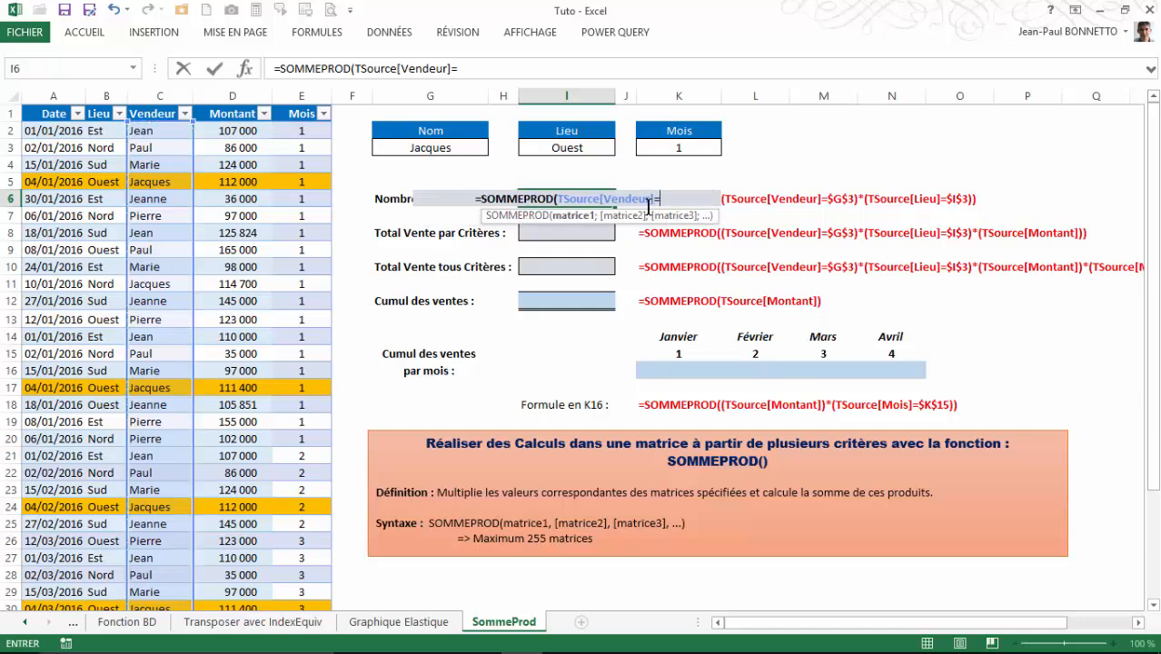
click(437, 148)
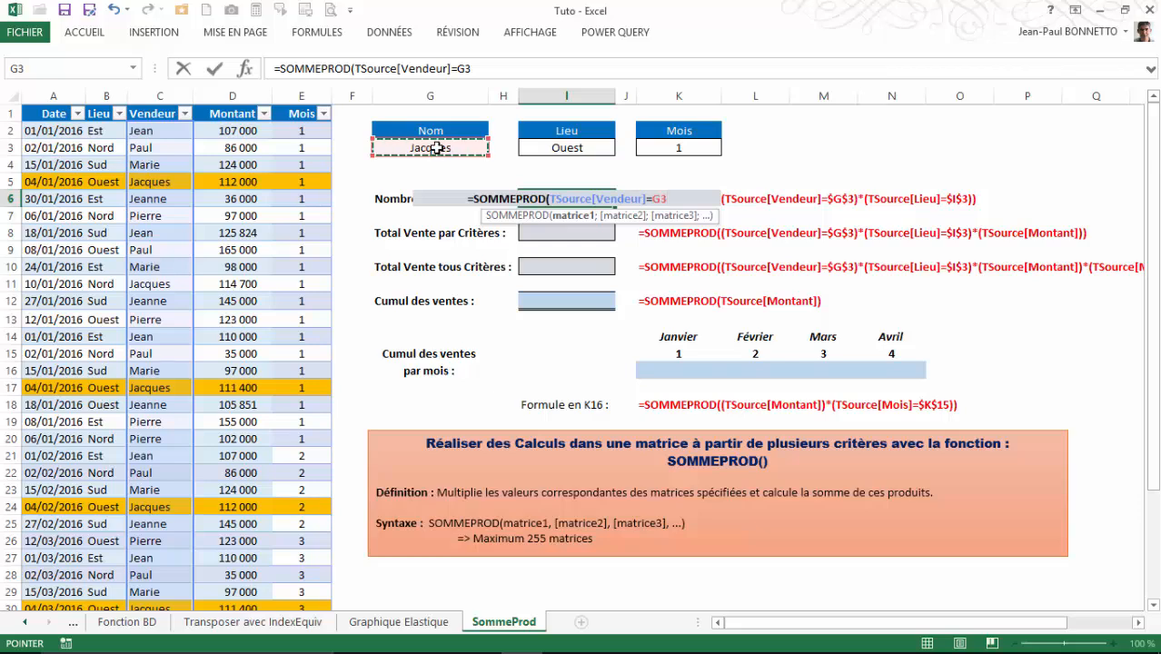
key(F3)
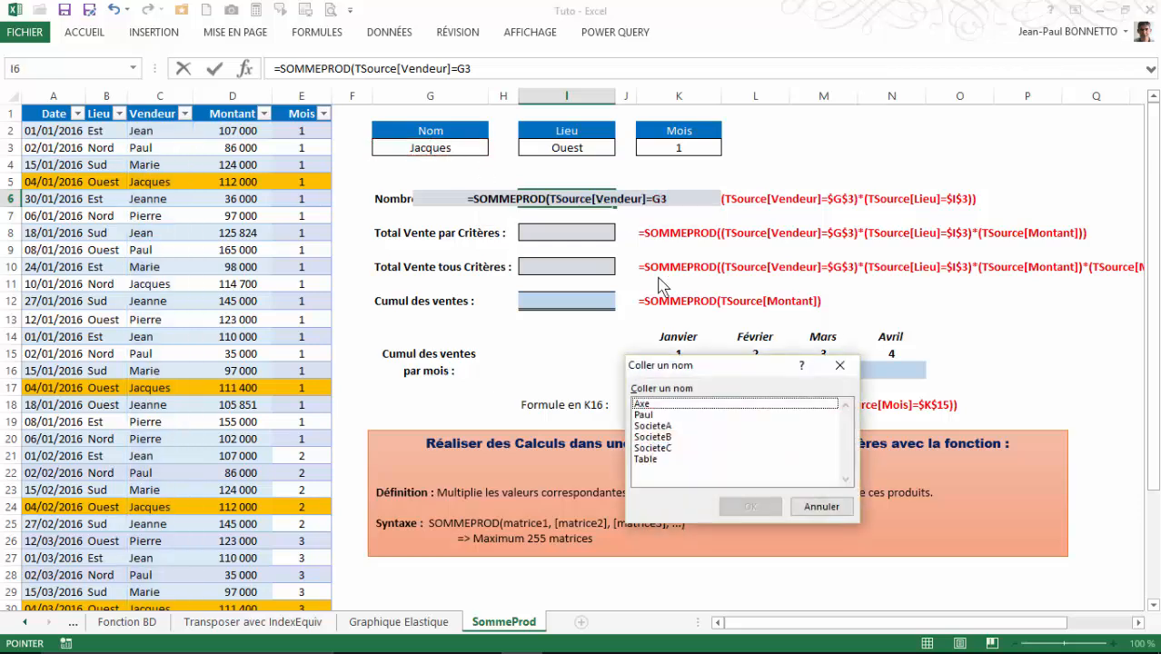
click(844, 507)
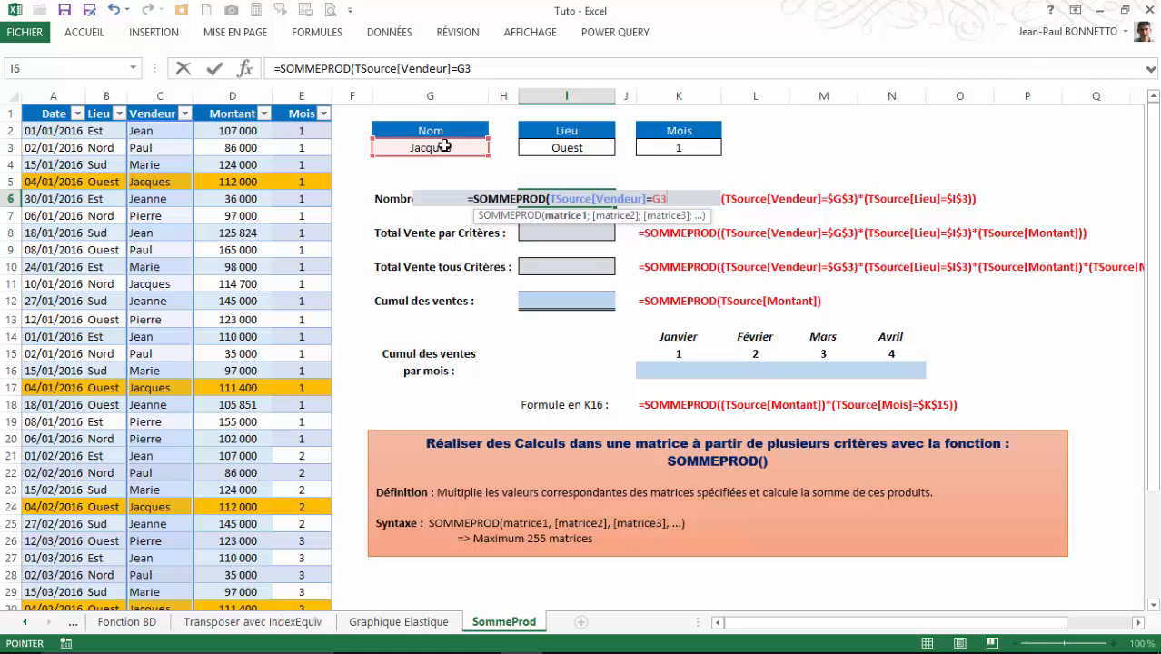
key(F4)
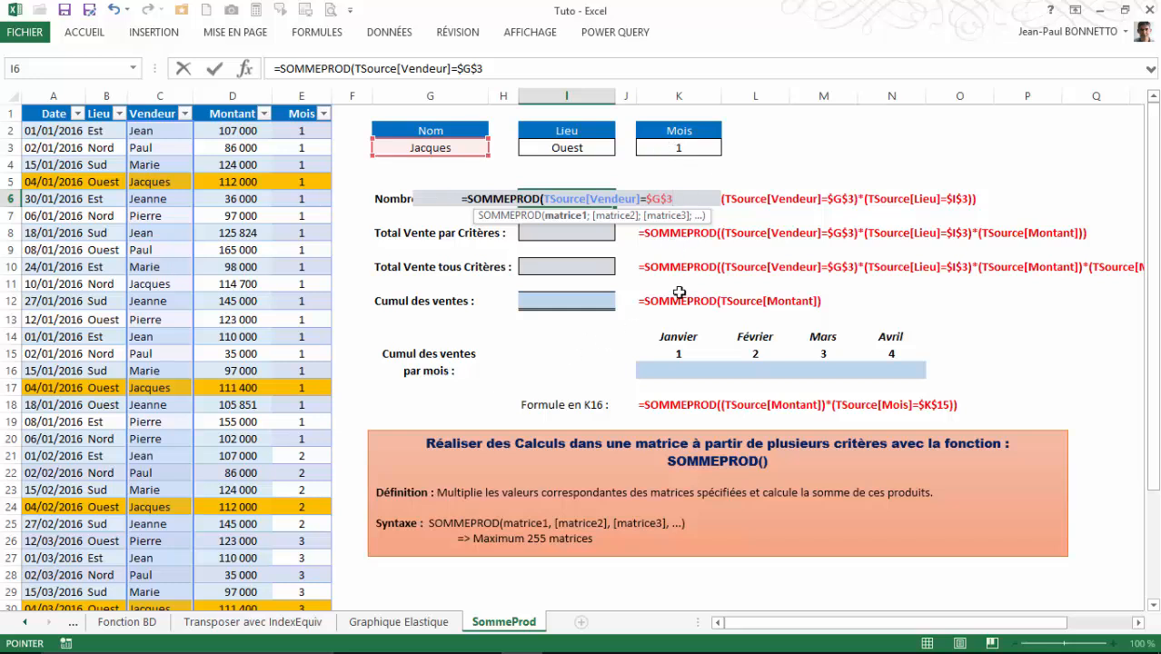
text())
key(Return)
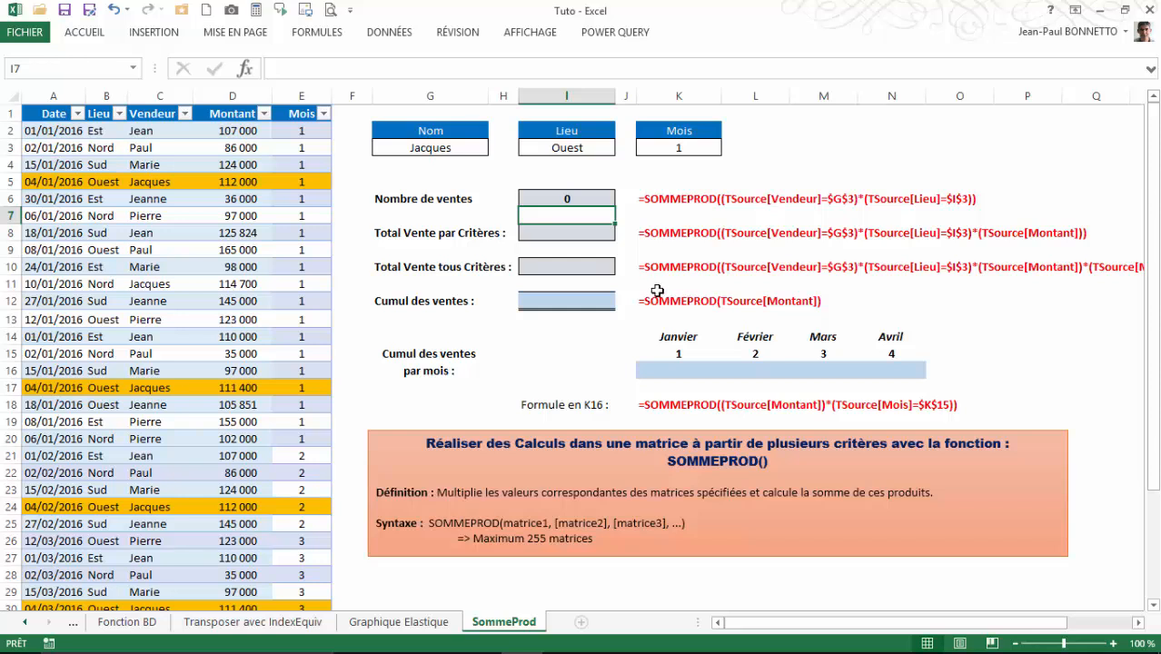
Step: Extend the I6 formula by multiplying it with a second parenthesised array, the whole column TSource[Lieu]
click(564, 200)
click(169, 182)
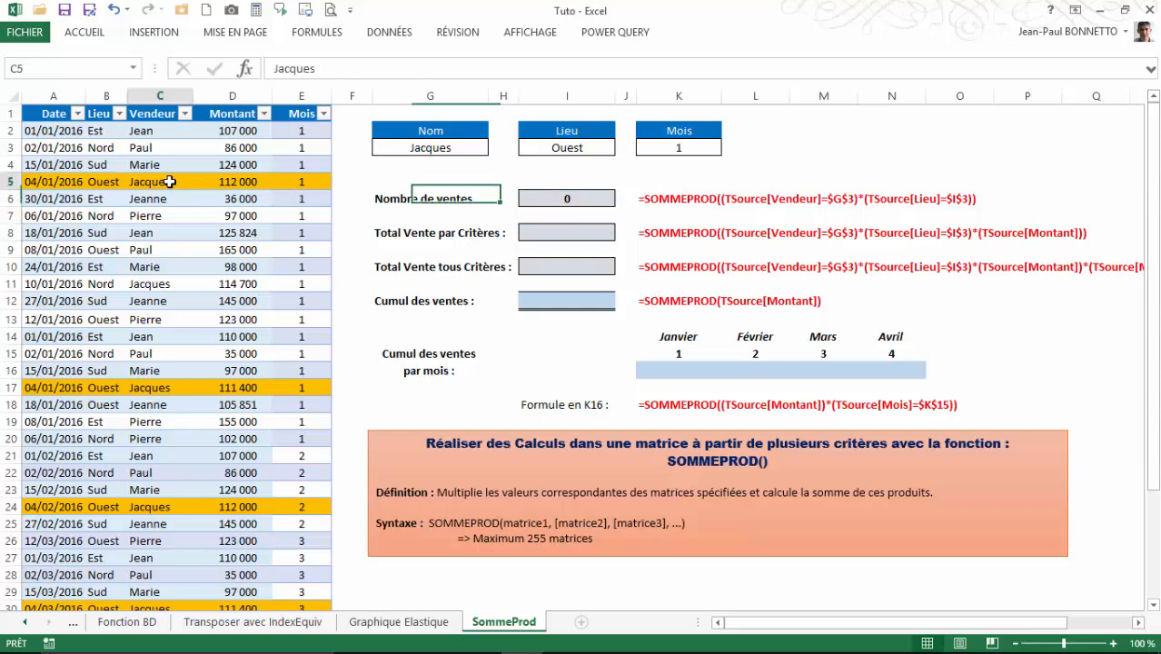
click(565, 197)
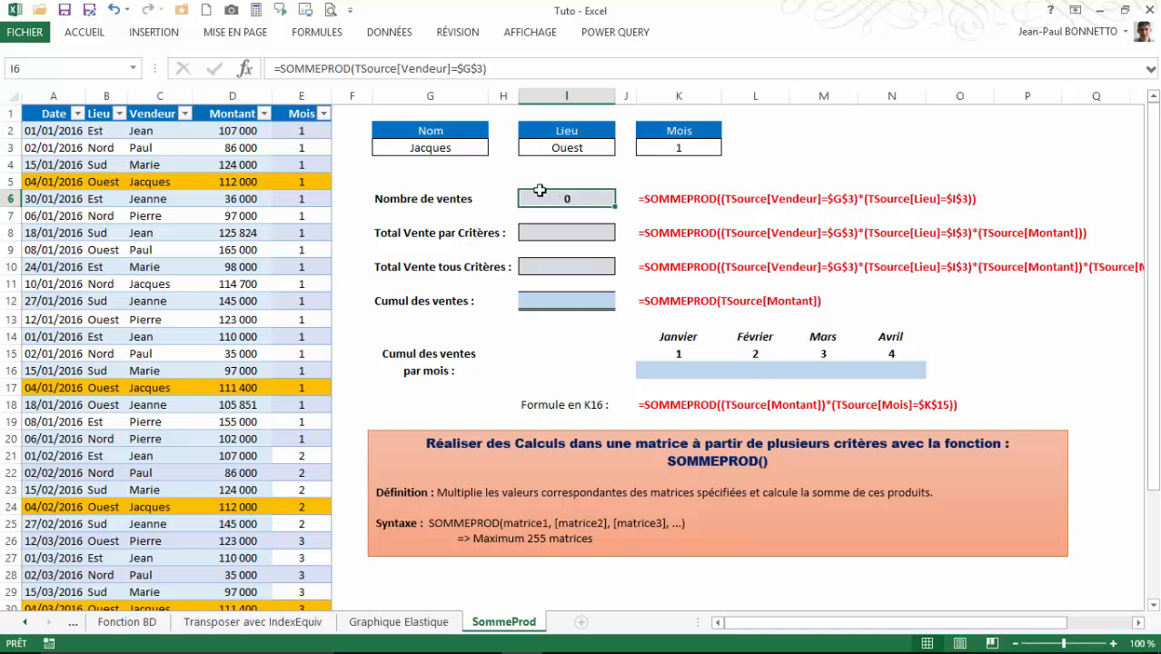
click(496, 68)
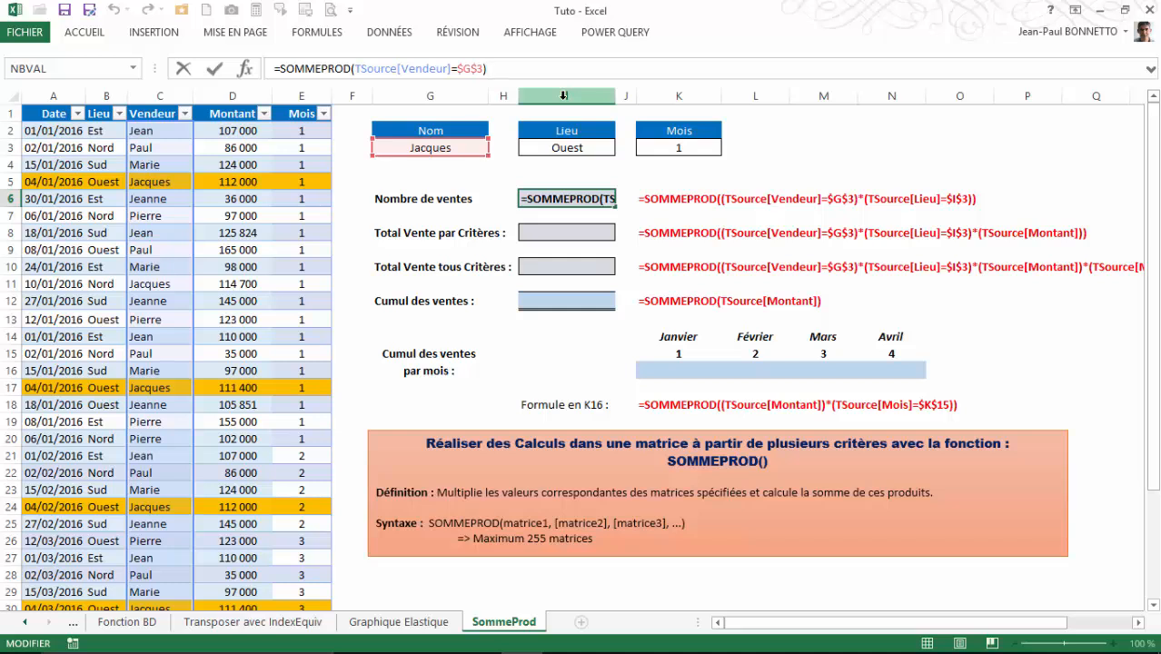
text(*)
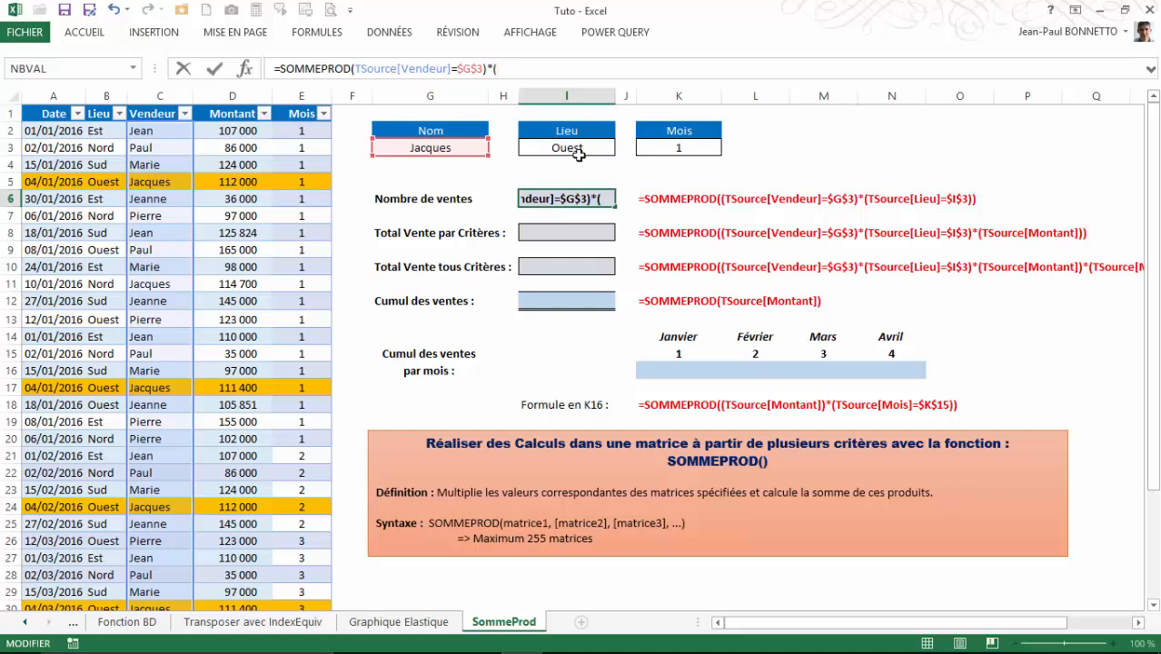
click(100, 131)
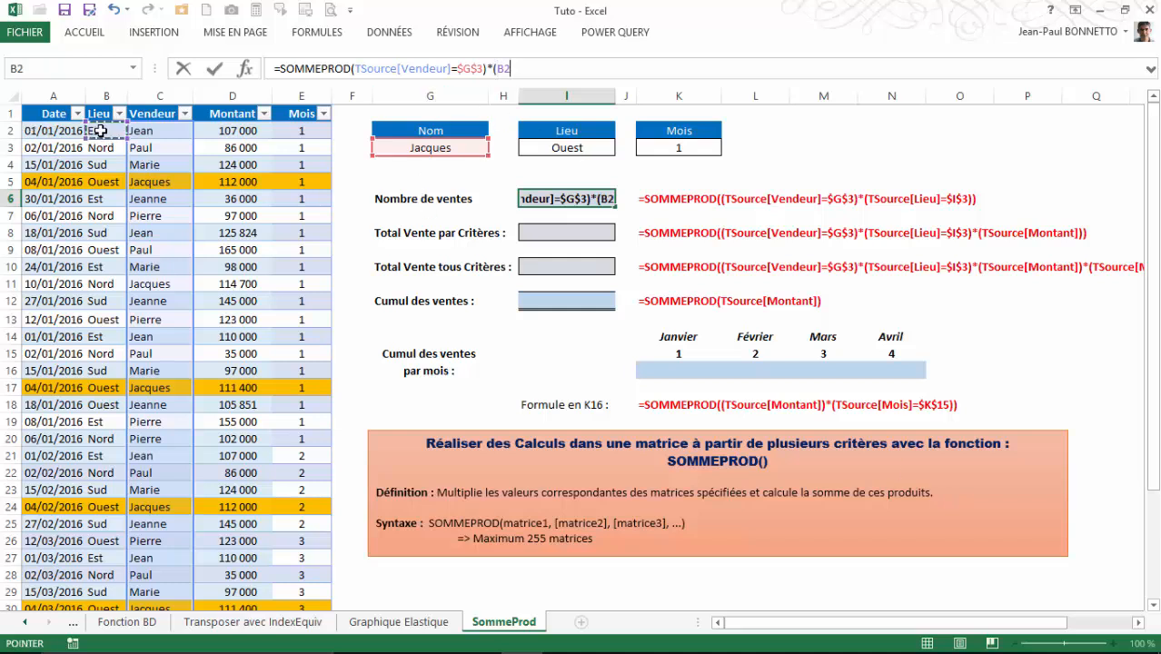
key(ctrl+shift+Down)
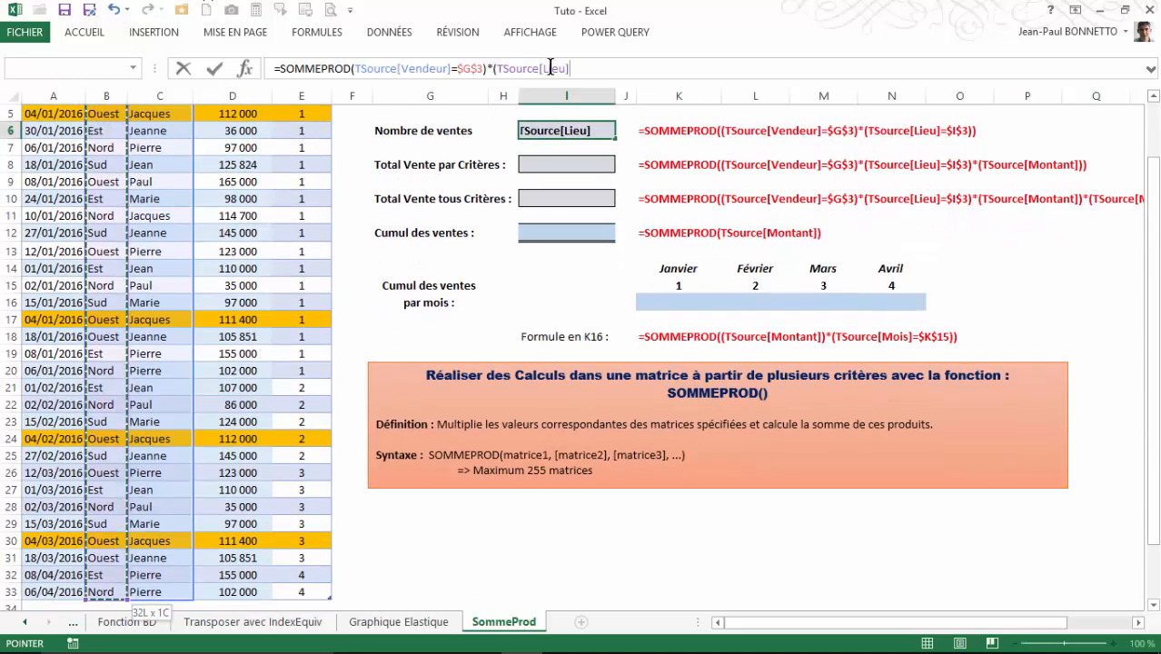
scroll(247, 124, up, 2)
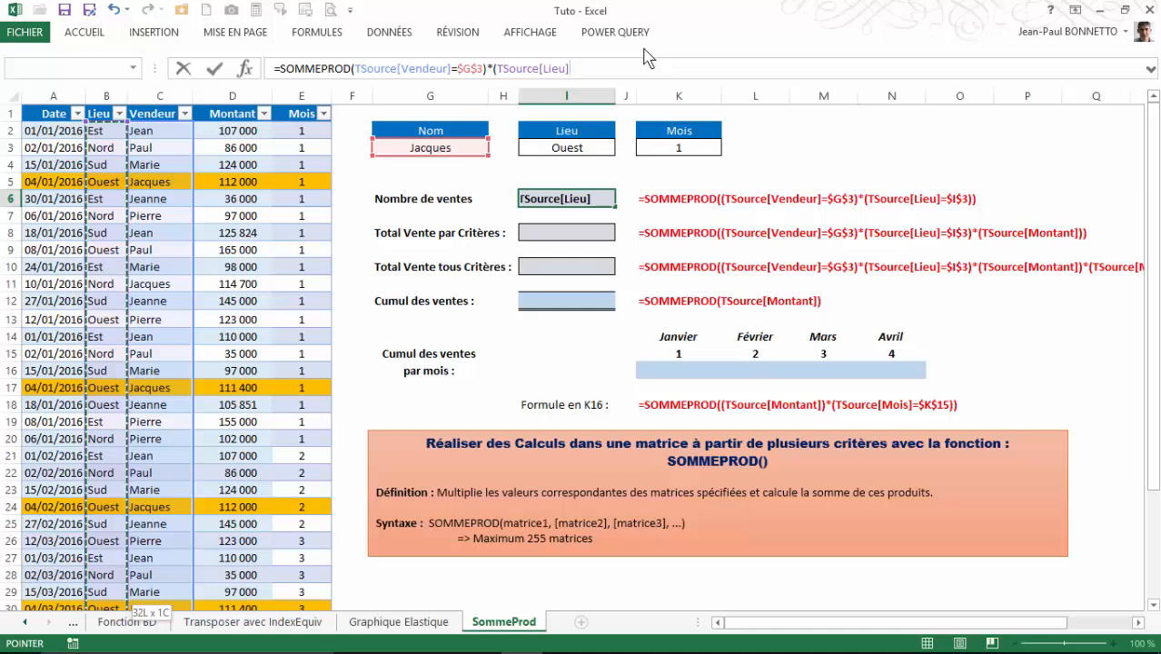
Step: Compare the Lieu column in the I6 formula with the Lieu criterion as the absolute reference $I$3, closing its parenthesis
text(=)
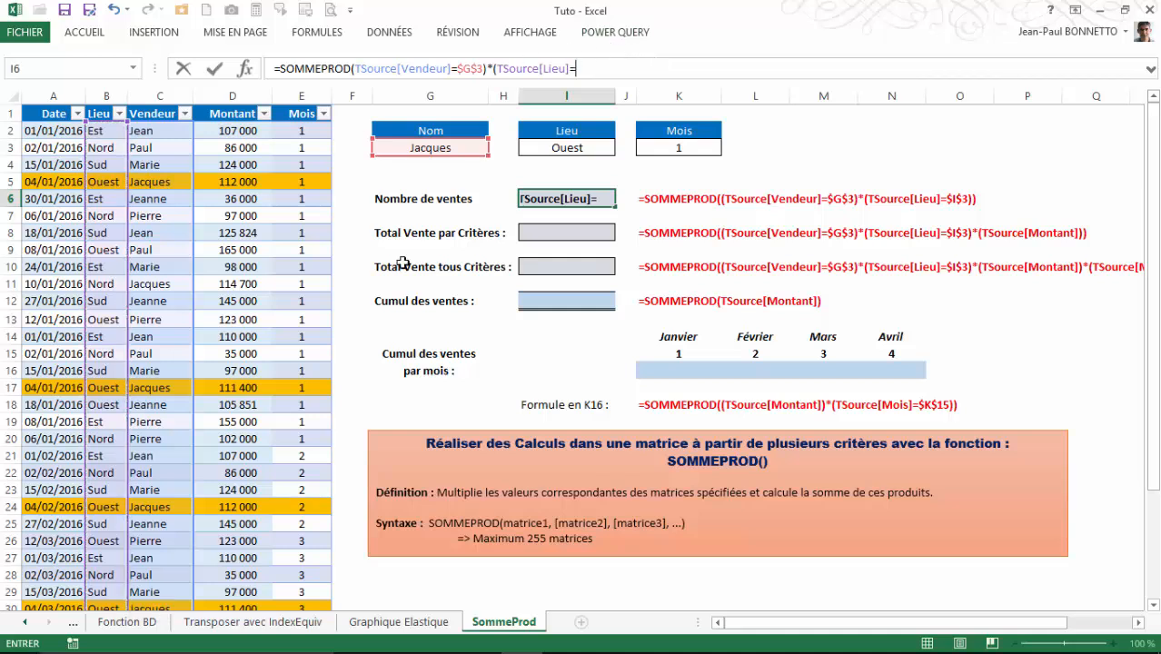
click(577, 148)
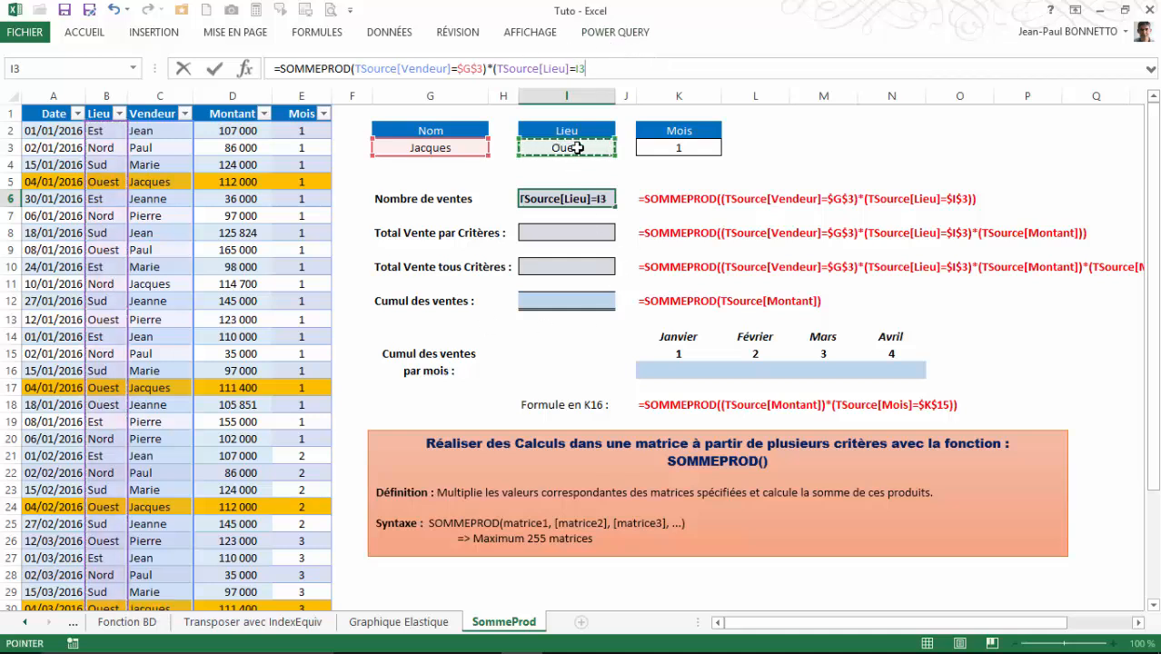
key(F4)
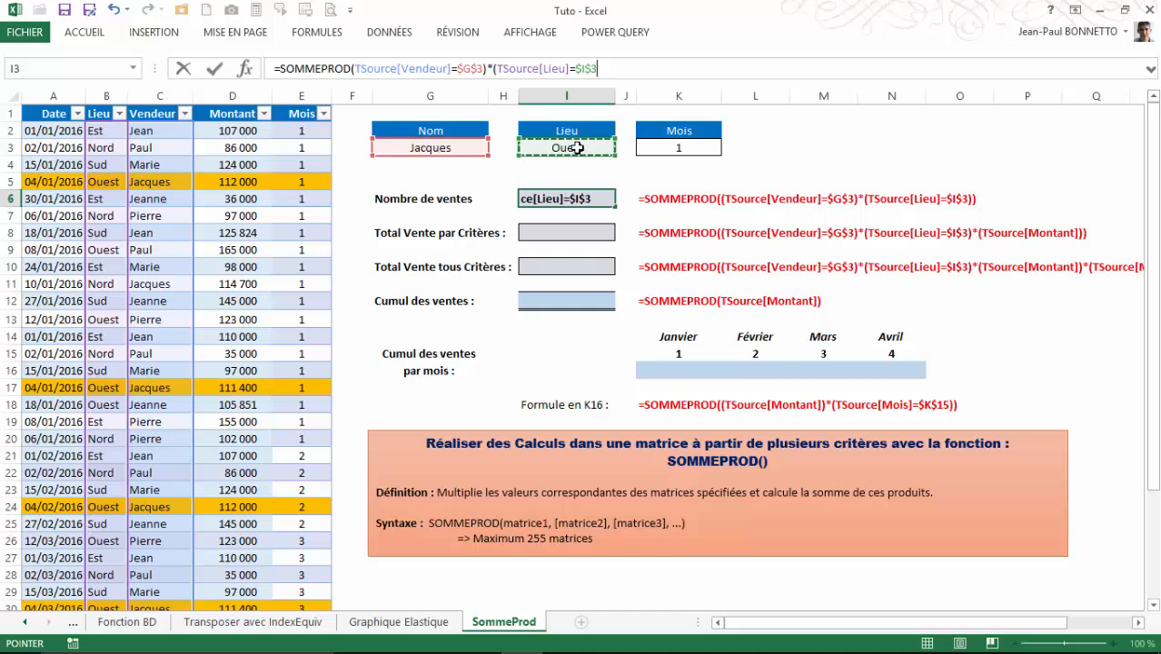
text())
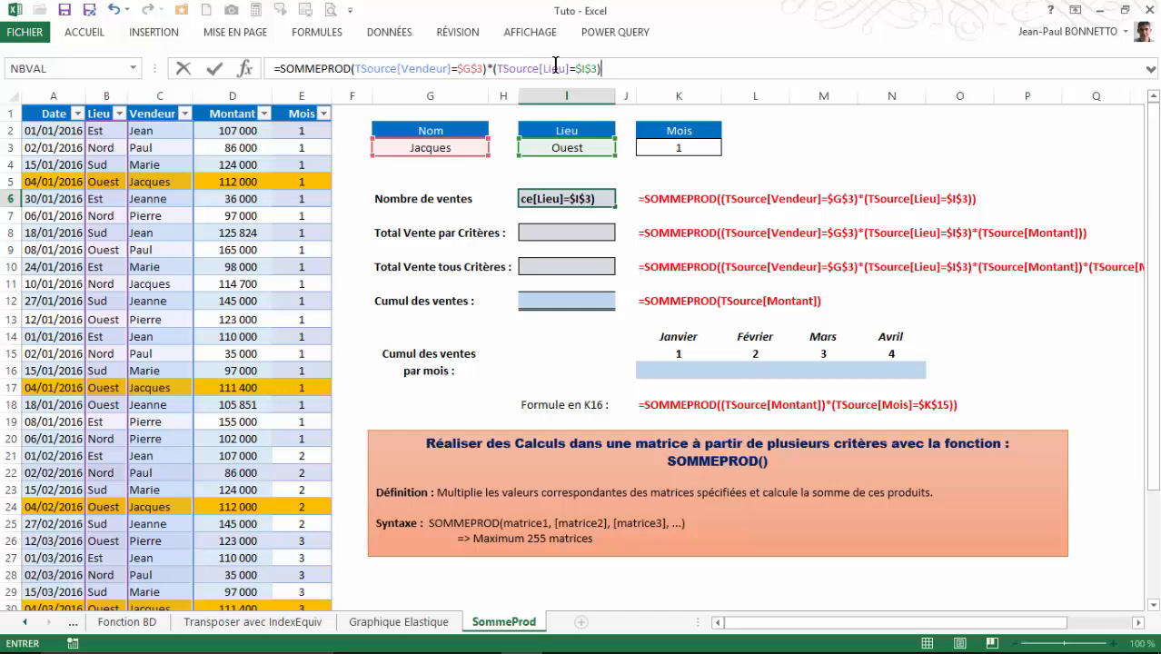
Step: Add the missing outer parentheses so that I6 holds =SOMMEPROD((TSource[Vendeur]=$G$3)*(TSource[Lieu]=$I$3)), and validate it
click(356, 70)
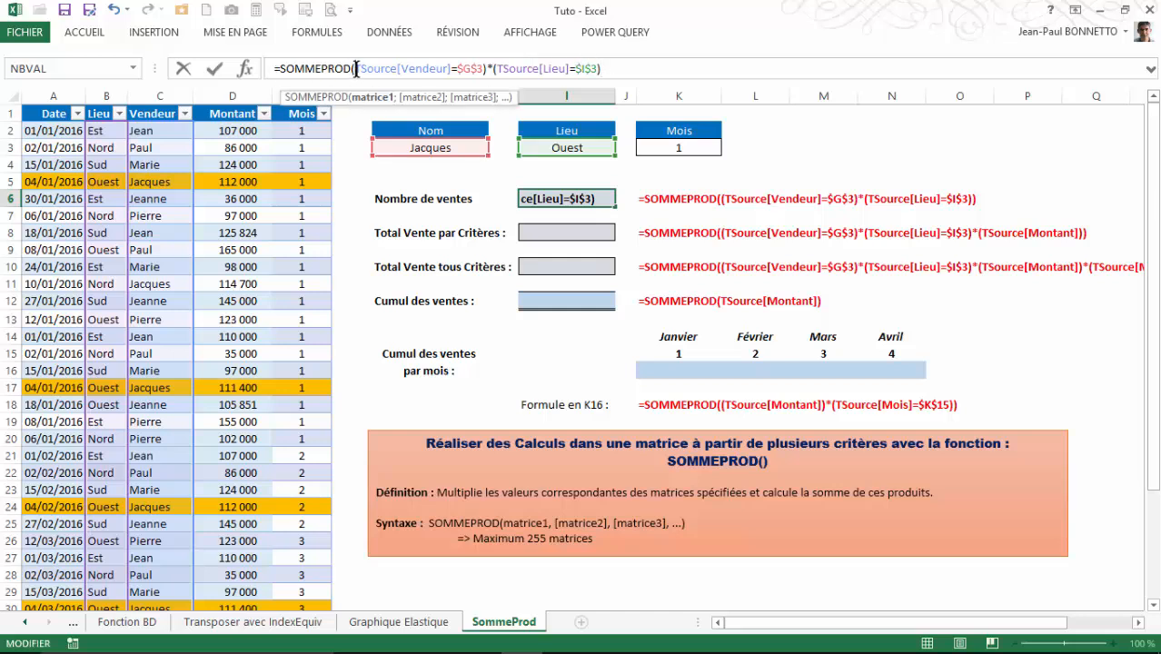
text(()
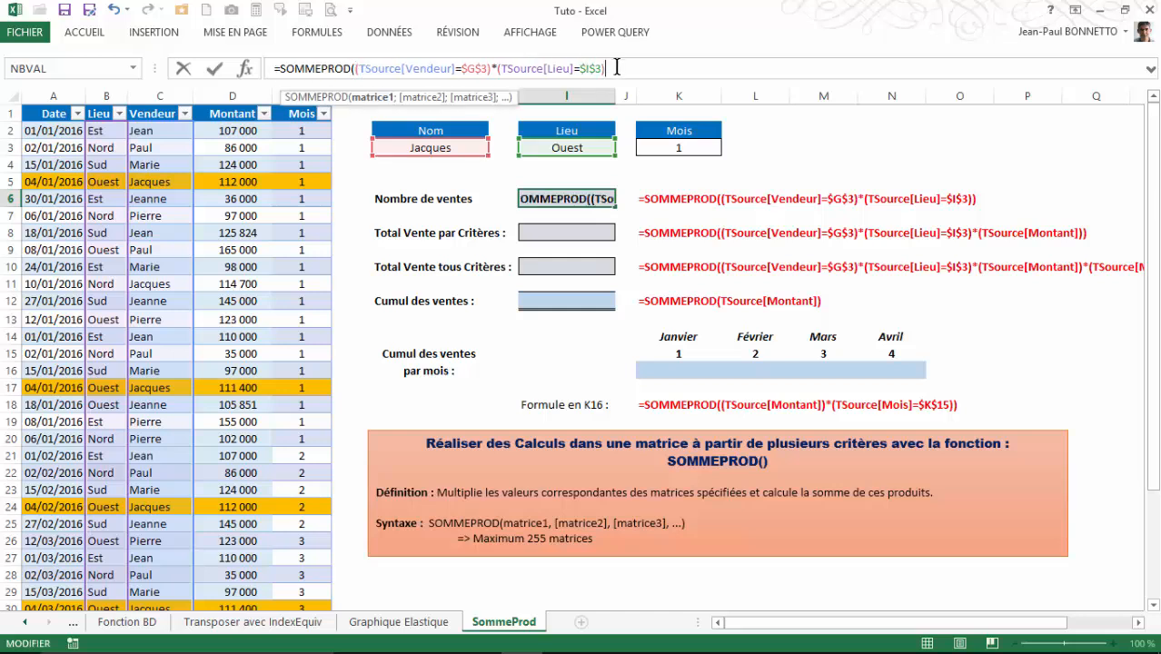
text())
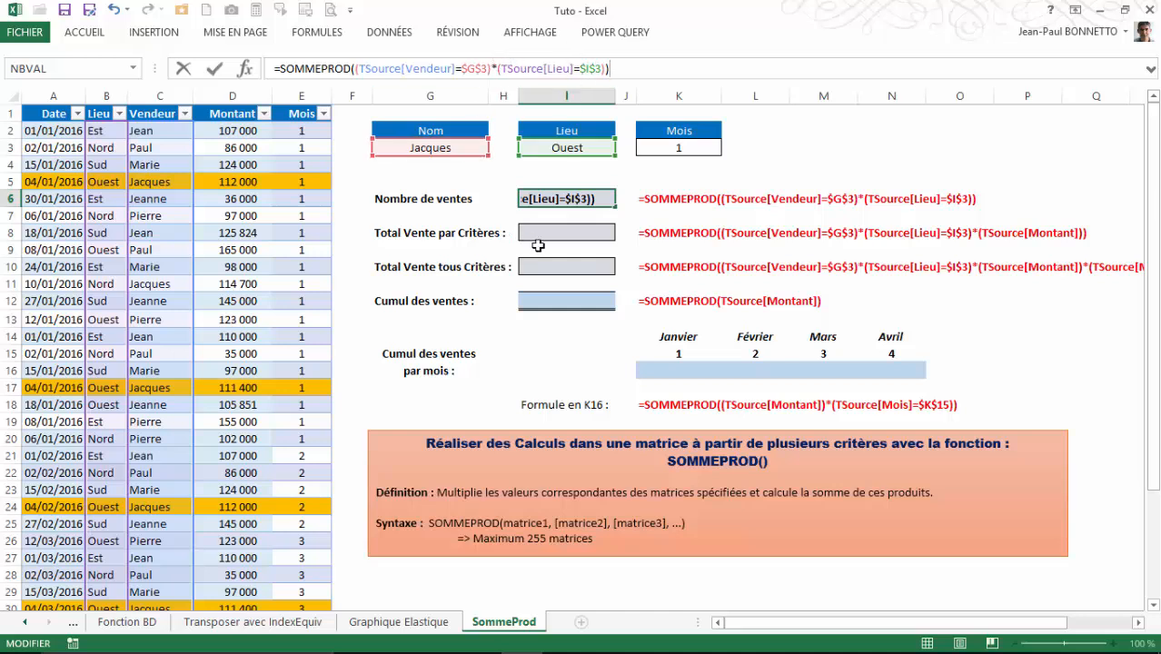
key(Return)
click(567, 202)
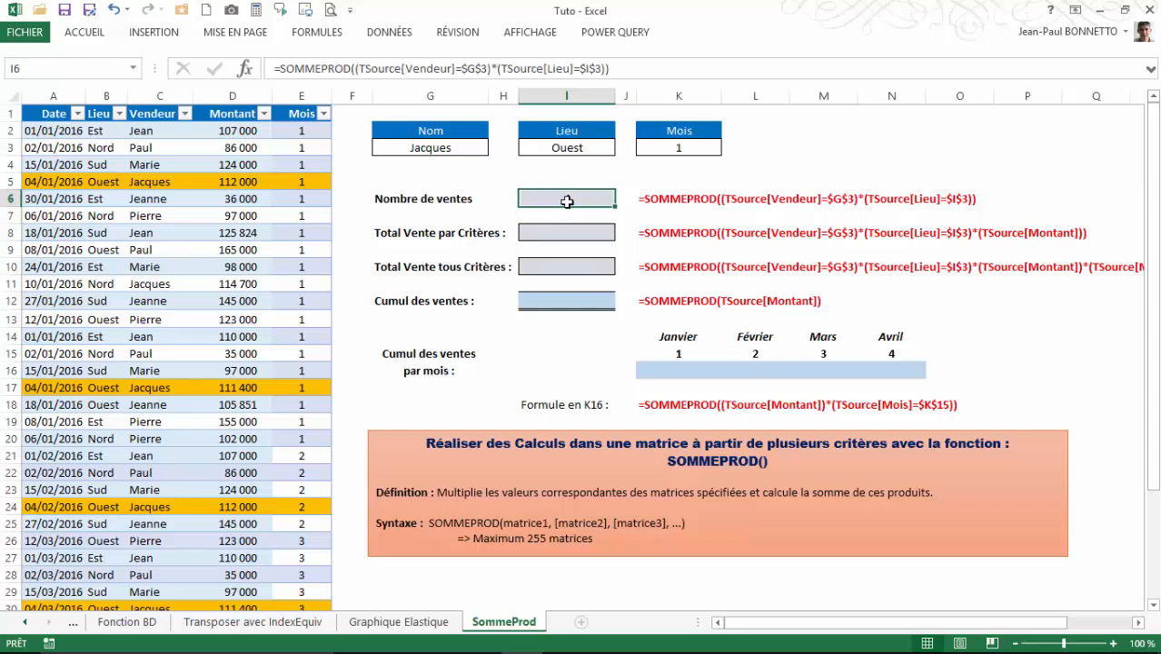
Step: Examine the Lieu and Vendeur cells of each highlighted row in the source table to verify the sales count
click(103, 182)
click(146, 181)
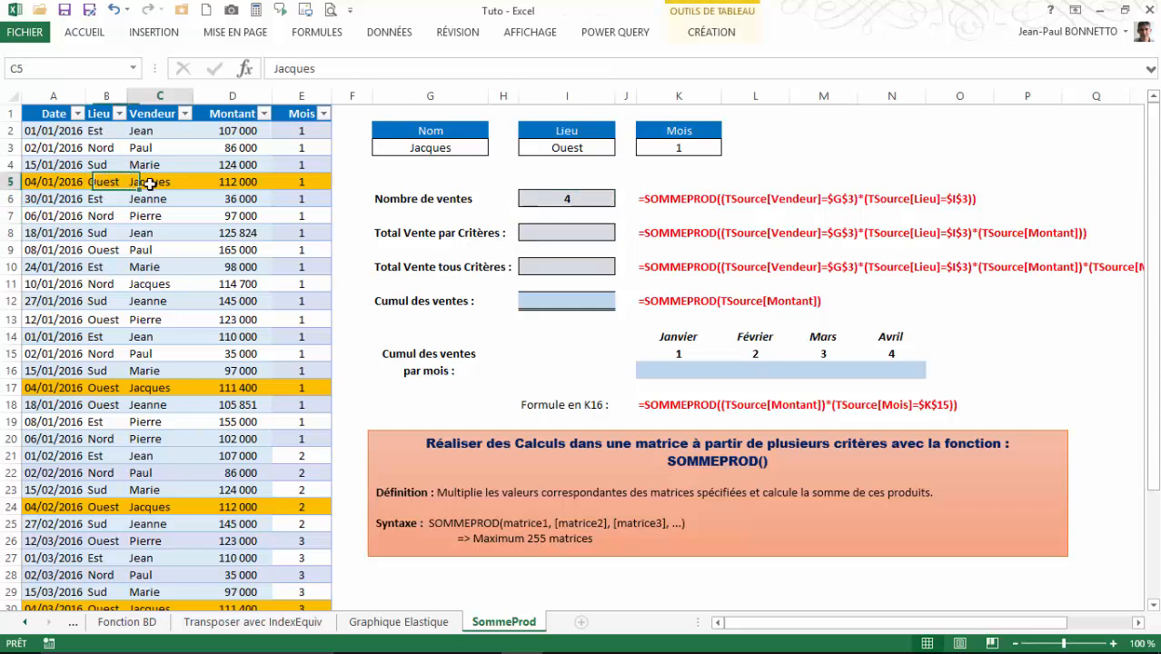
click(106, 388)
click(157, 389)
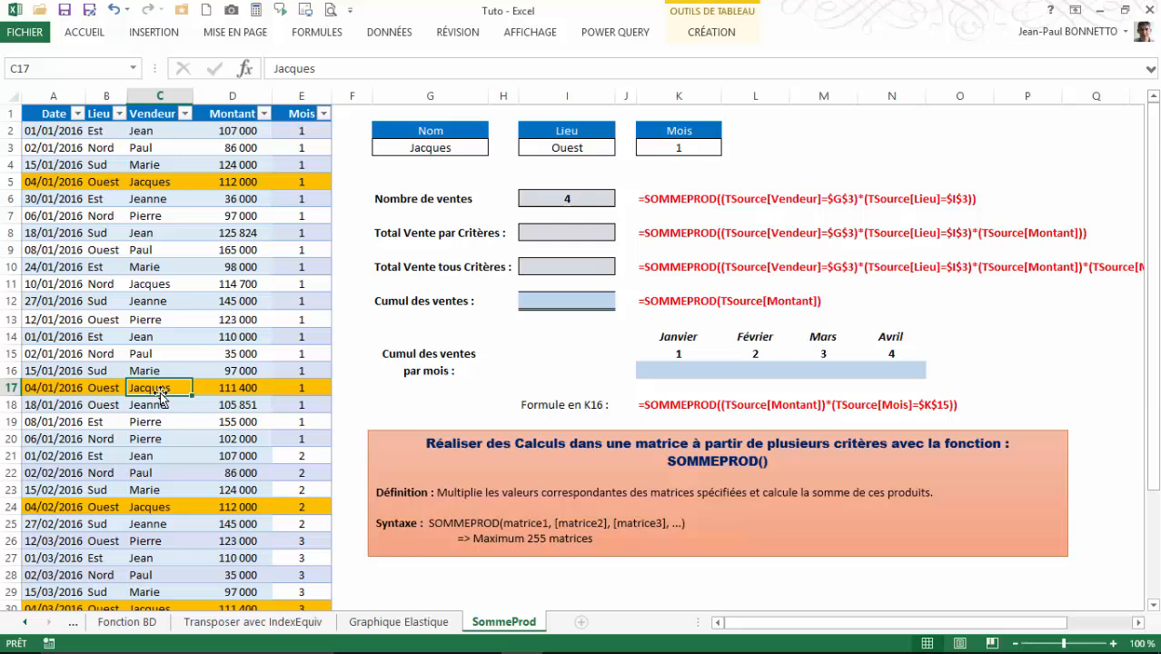
click(100, 508)
click(176, 512)
scroll(176, 512, down, 2)
click(103, 507)
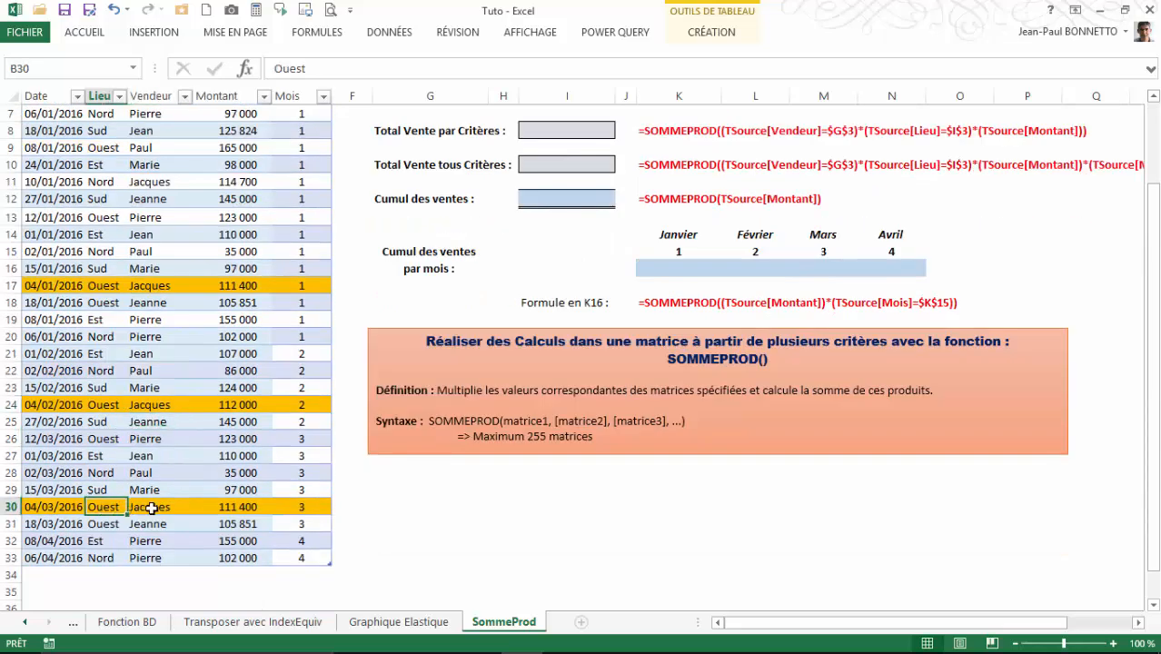
click(149, 507)
scroll(201, 341, up, 2)
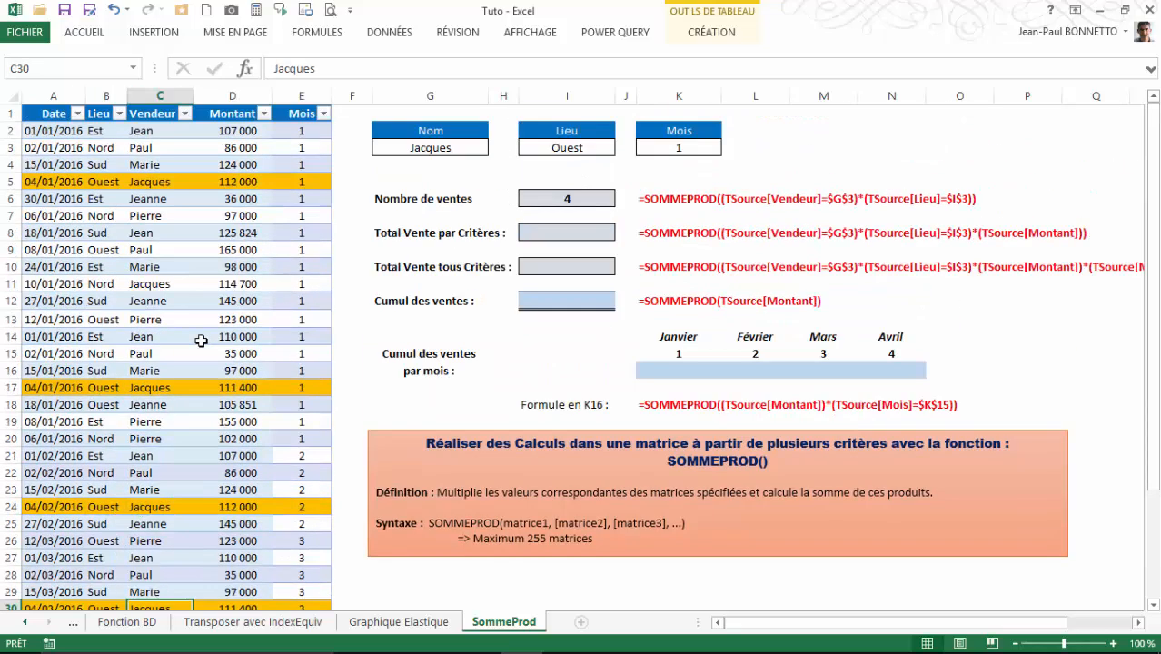
Step: Switch the Nom criterion in G3 to the second seller in its list and the Lieu criterion in I3 to Est
click(450, 149)
click(496, 148)
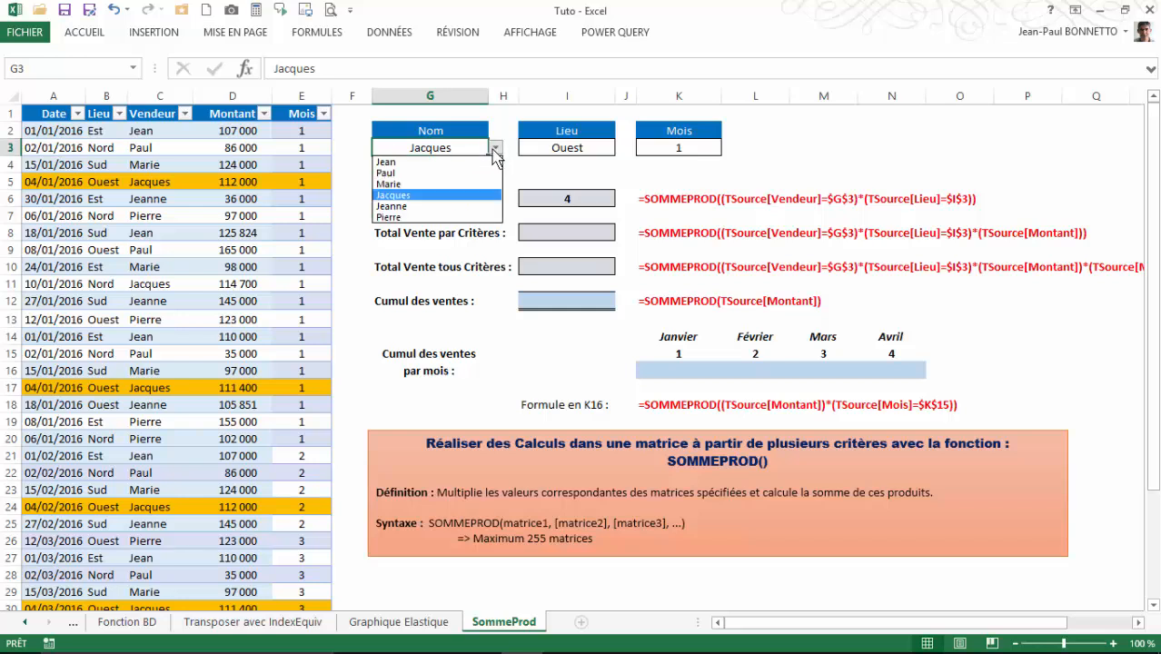
click(414, 171)
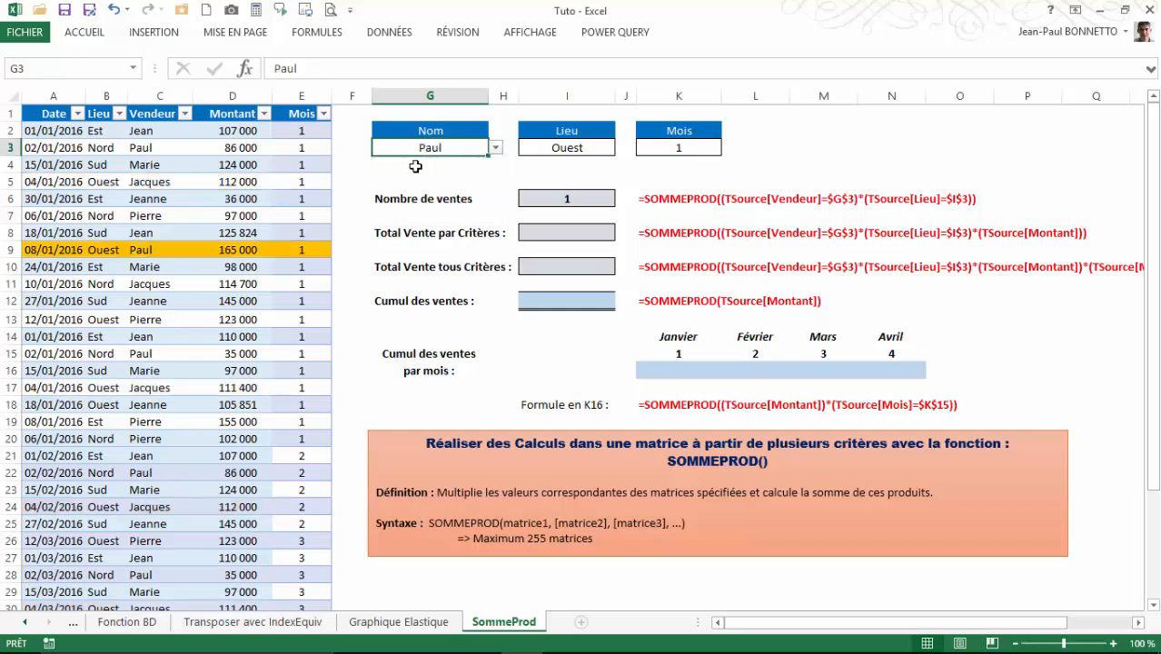
click(567, 148)
click(622, 147)
click(595, 162)
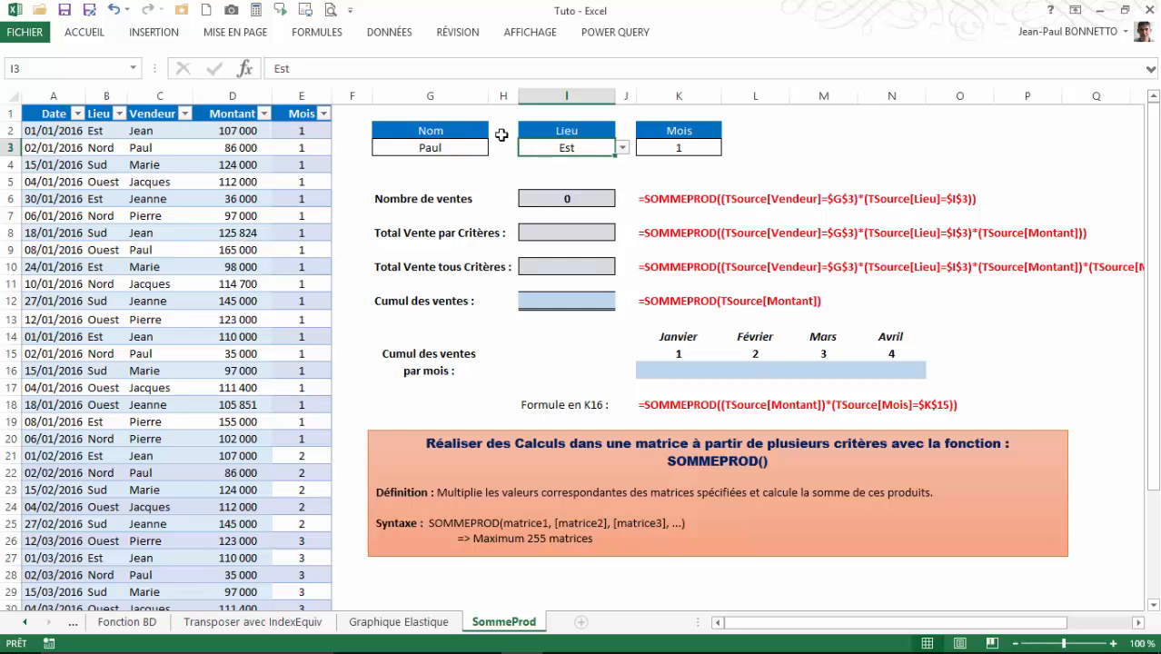
click(141, 268)
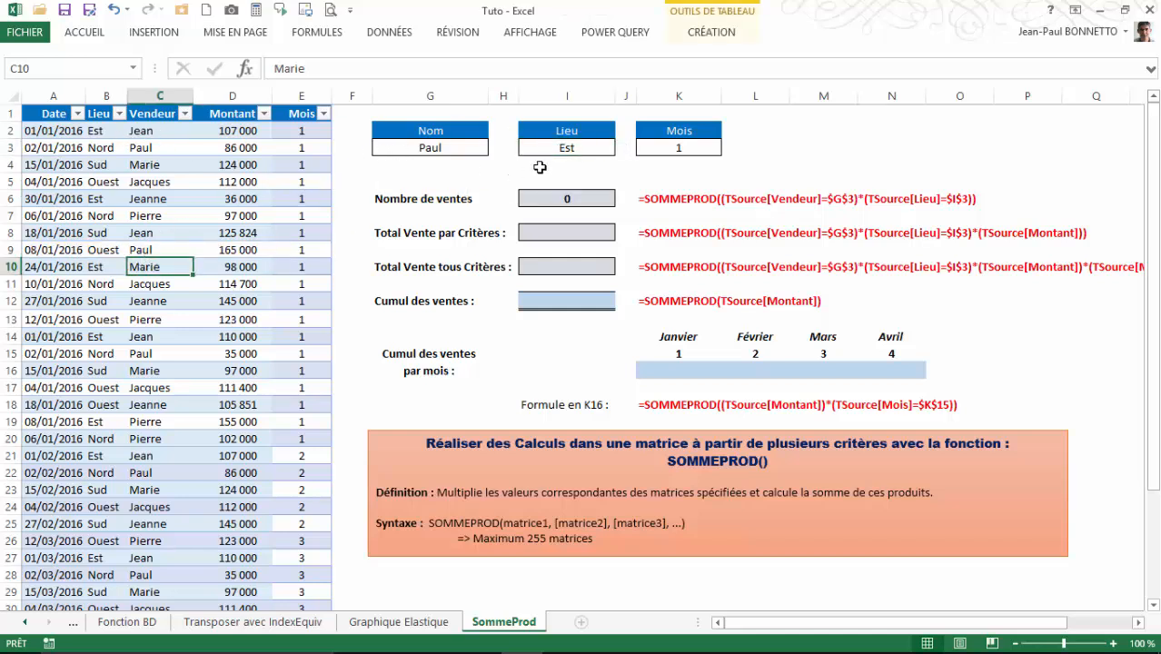
Step: Switch the Nom criterion in G3 to the first seller in its list and check the highlighted rows of the source table
click(427, 152)
click(496, 148)
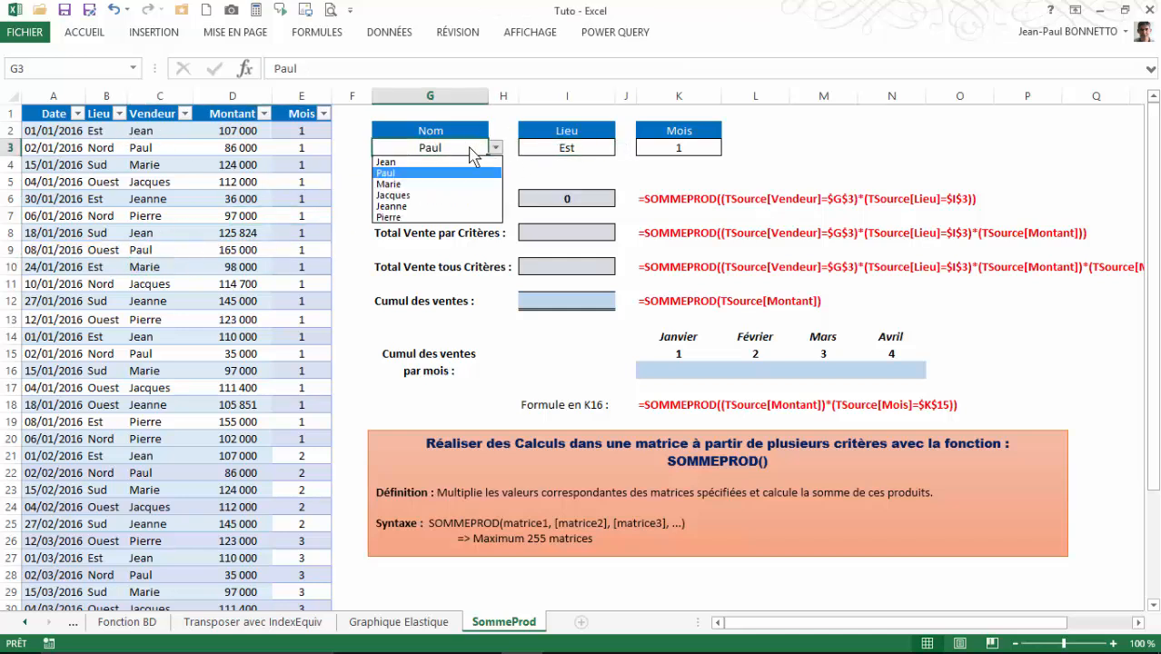
click(400, 161)
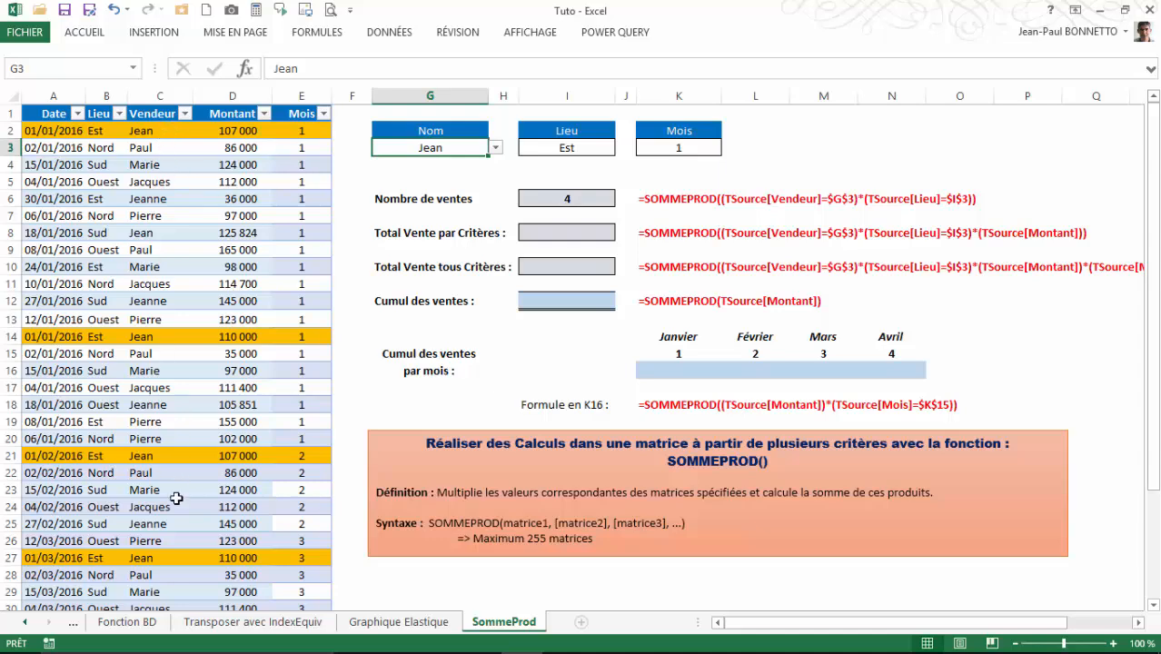
scroll(179, 537, down, 2)
scroll(176, 252, up, 2)
Step: Set the Nom criterion in G3 to the third seller in its list and check the matching source rows
click(496, 148)
click(399, 185)
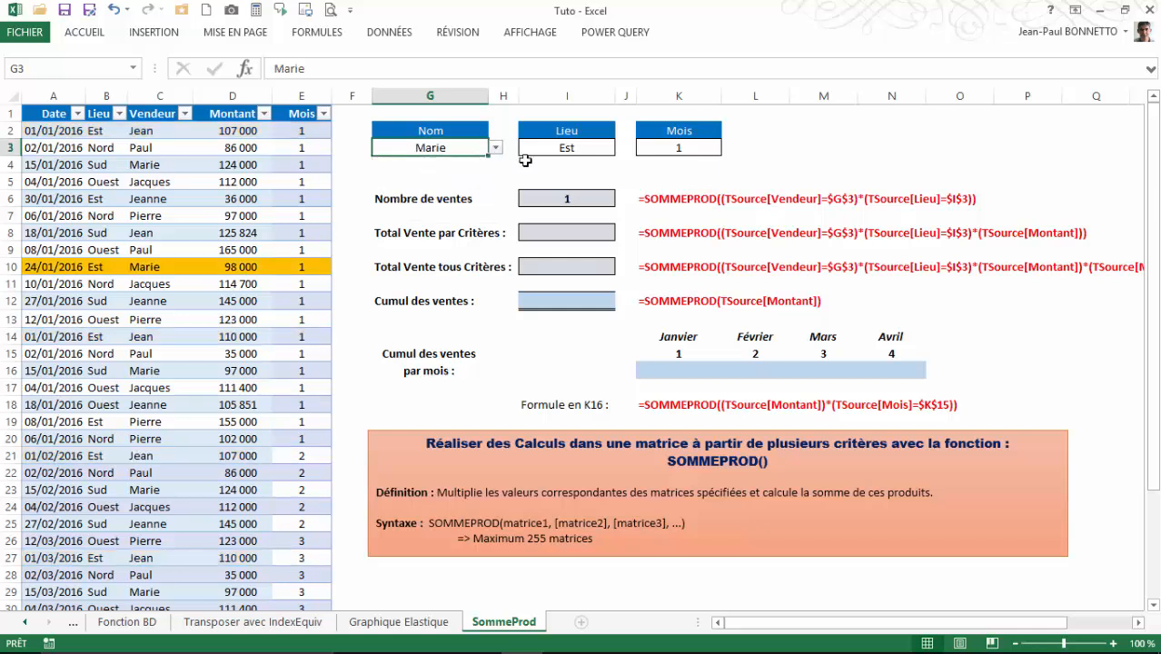
click(570, 147)
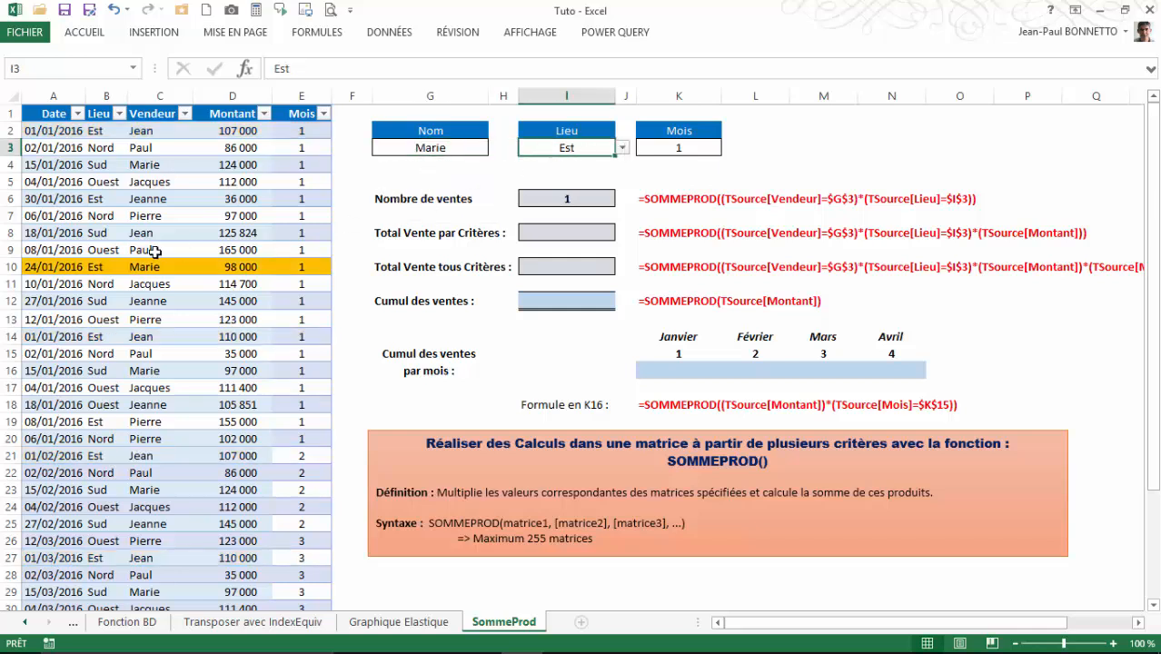
scroll(309, 276, down, 3)
scroll(301, 271, up, 3)
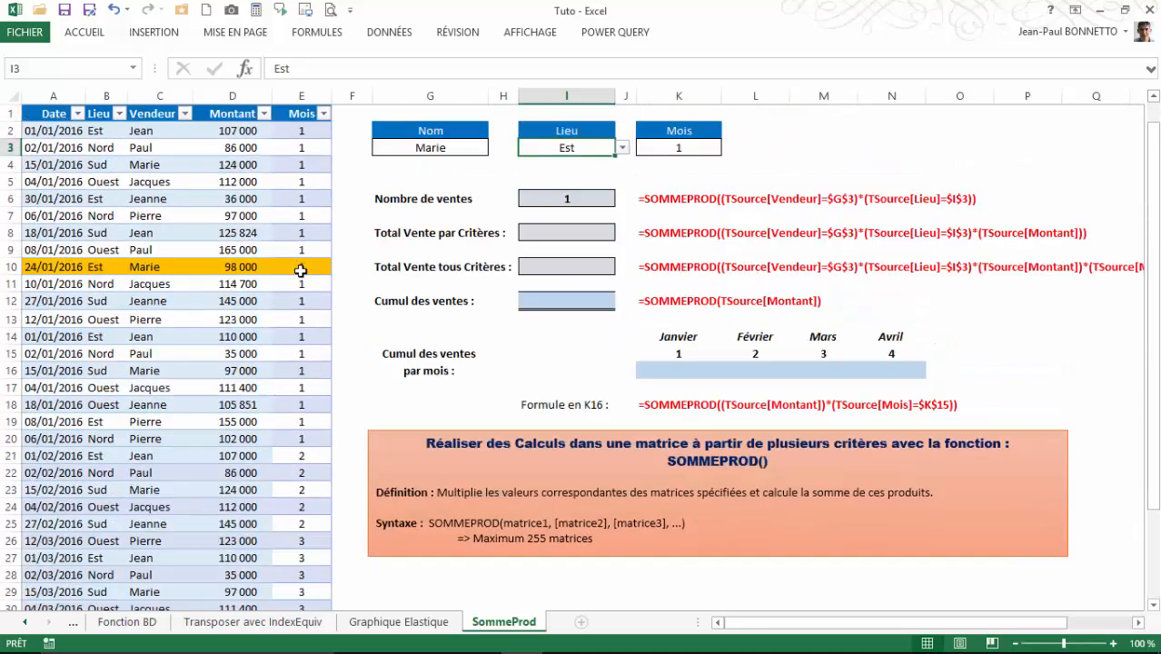
Step: Set the Lieu criterion in I3 to Sud and check the highlighted rows of the source table
click(622, 148)
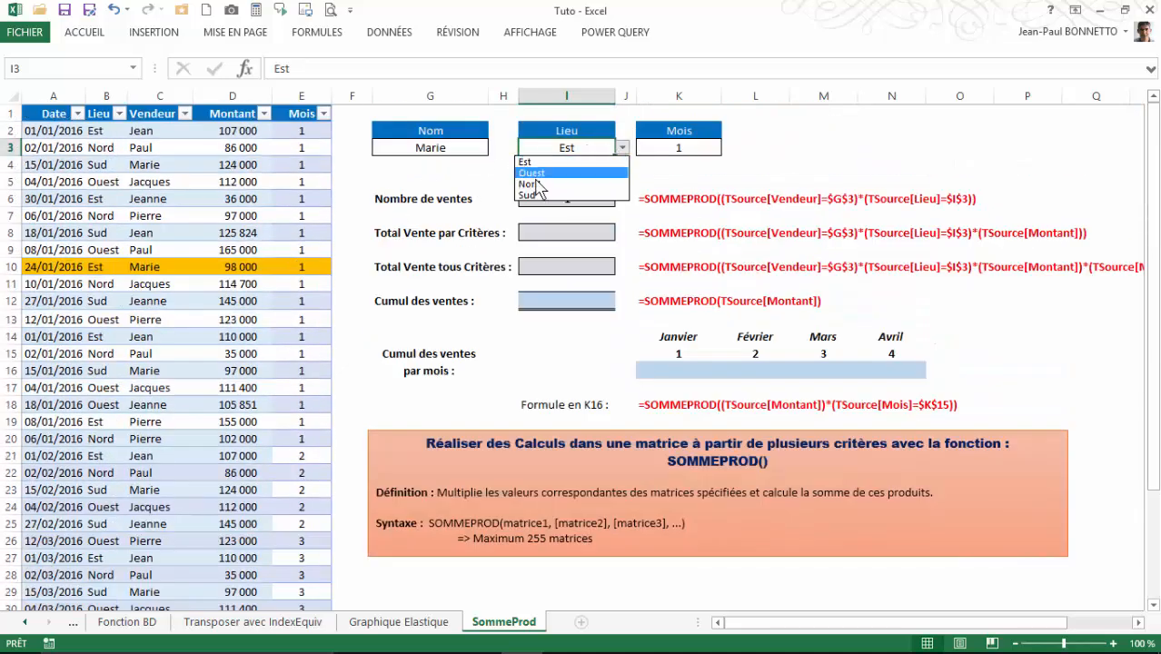
click(530, 195)
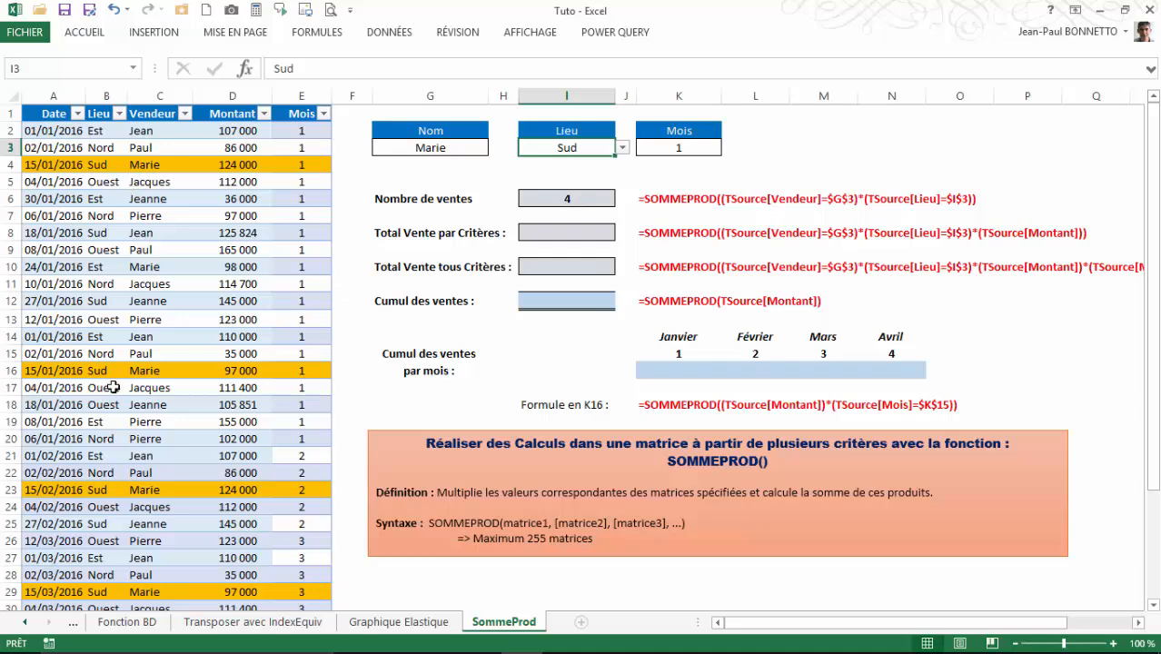
scroll(112, 390, down, 2)
scroll(111, 453, up, 2)
Step: Start a SOMMEPROD formula in I8 with the seller condition (TSource[Vendeur]=$G$3), using an absolute reference to the Nom criterion
click(582, 231)
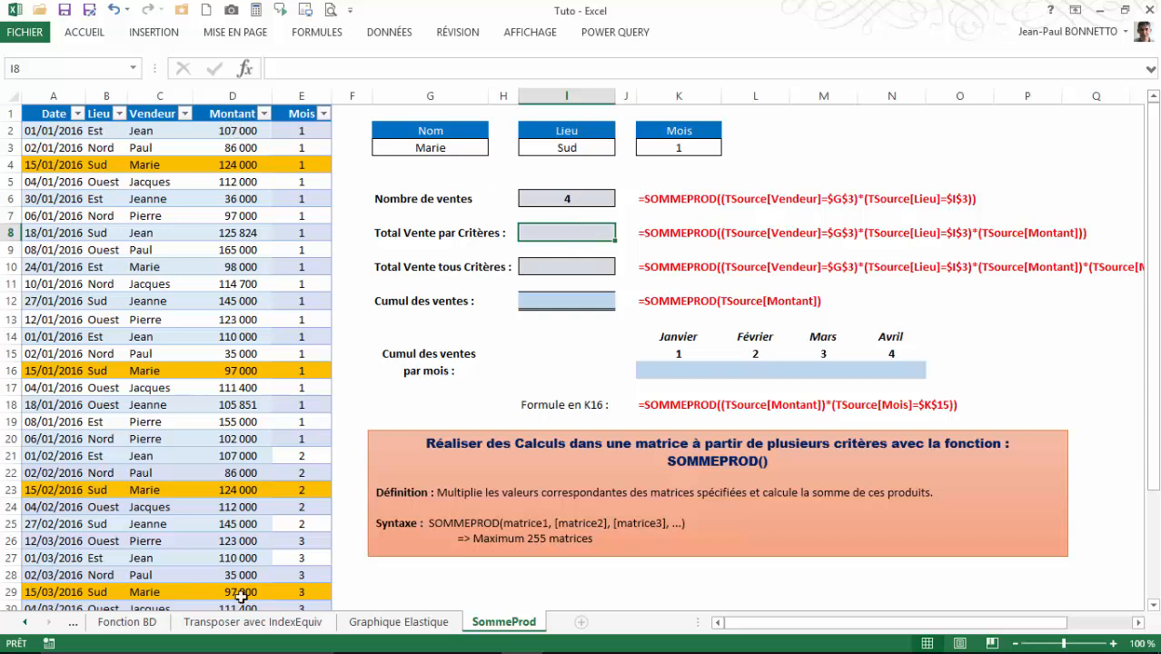
click(564, 195)
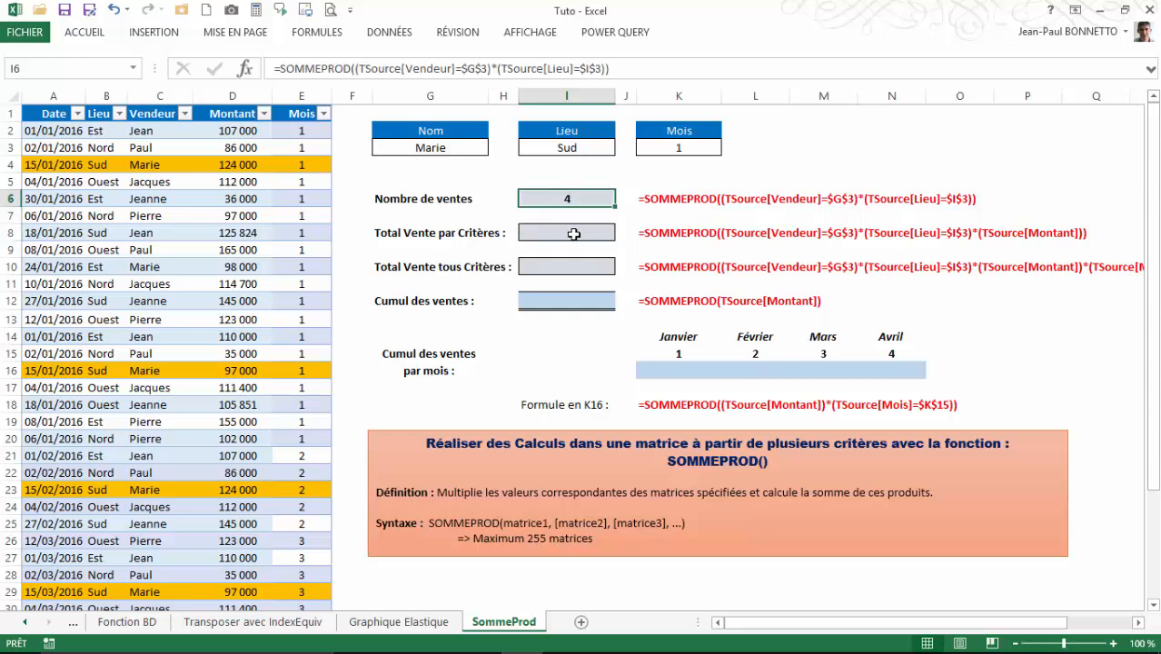
click(576, 233)
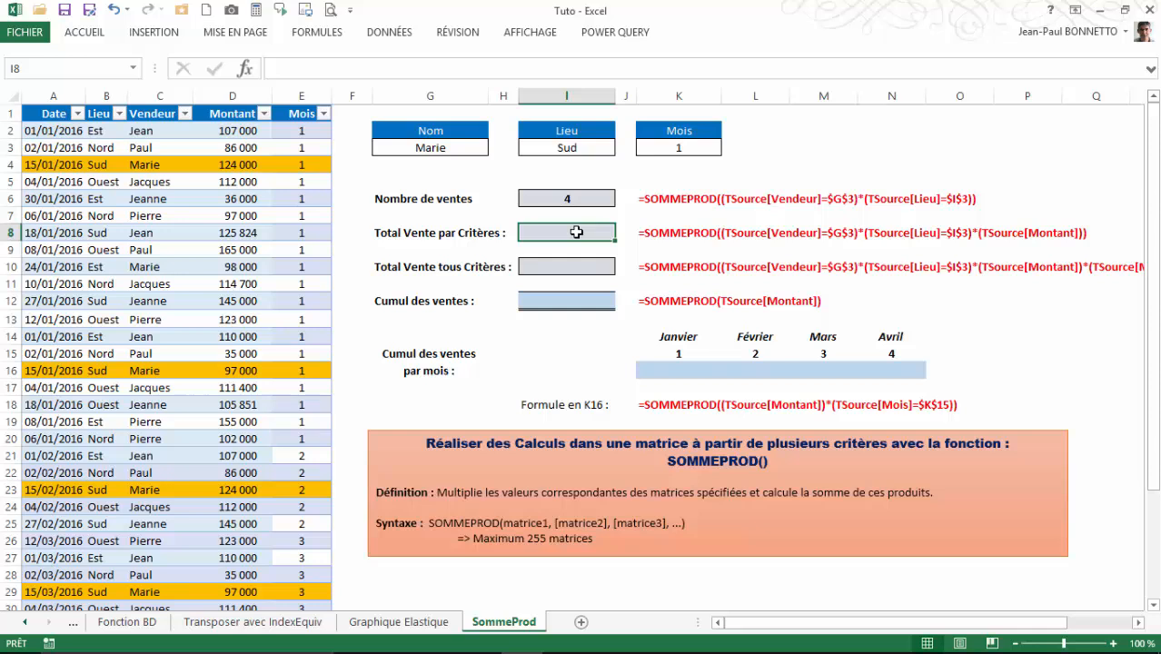
text(=somm)
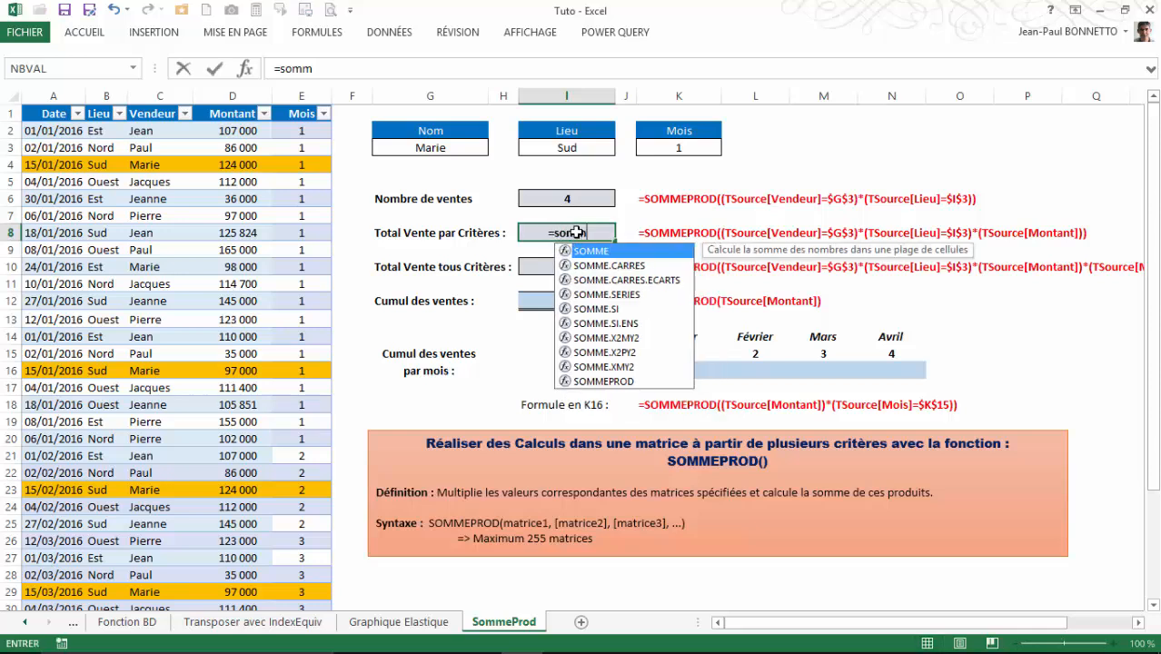
double_click(613, 377)
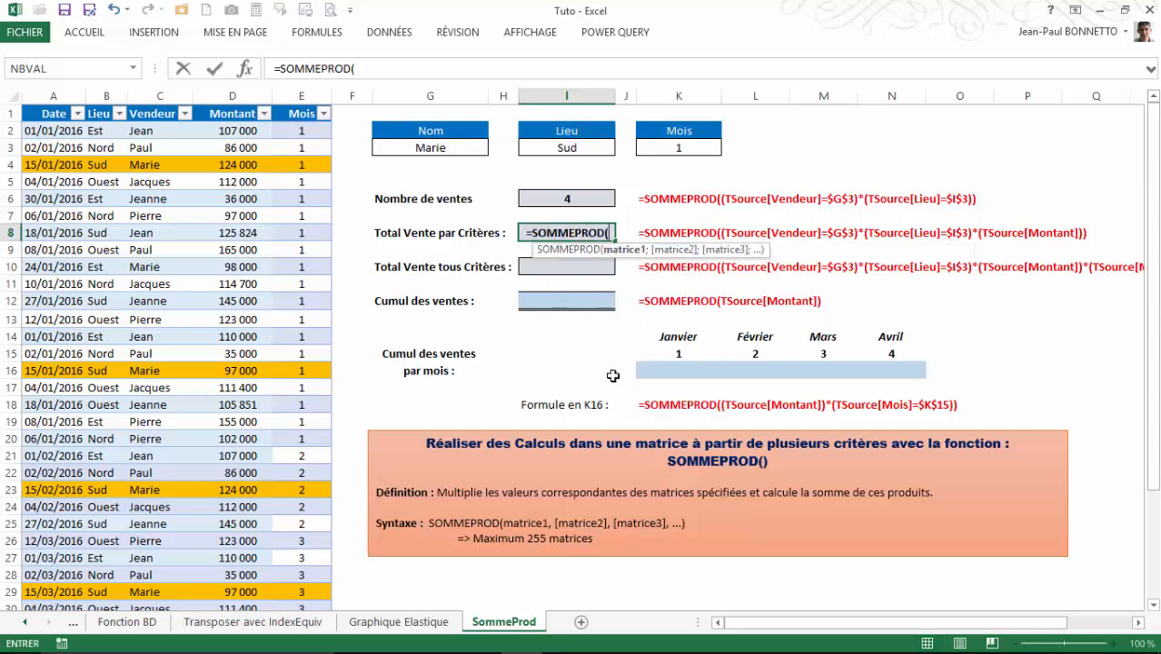
text(()
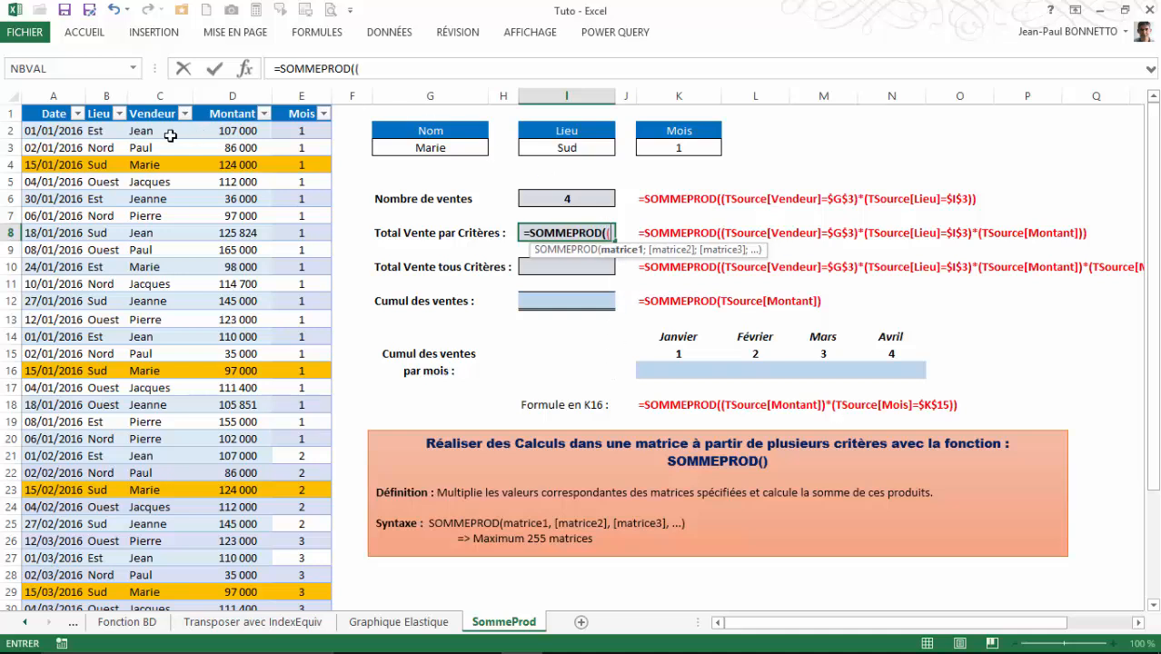
click(139, 130)
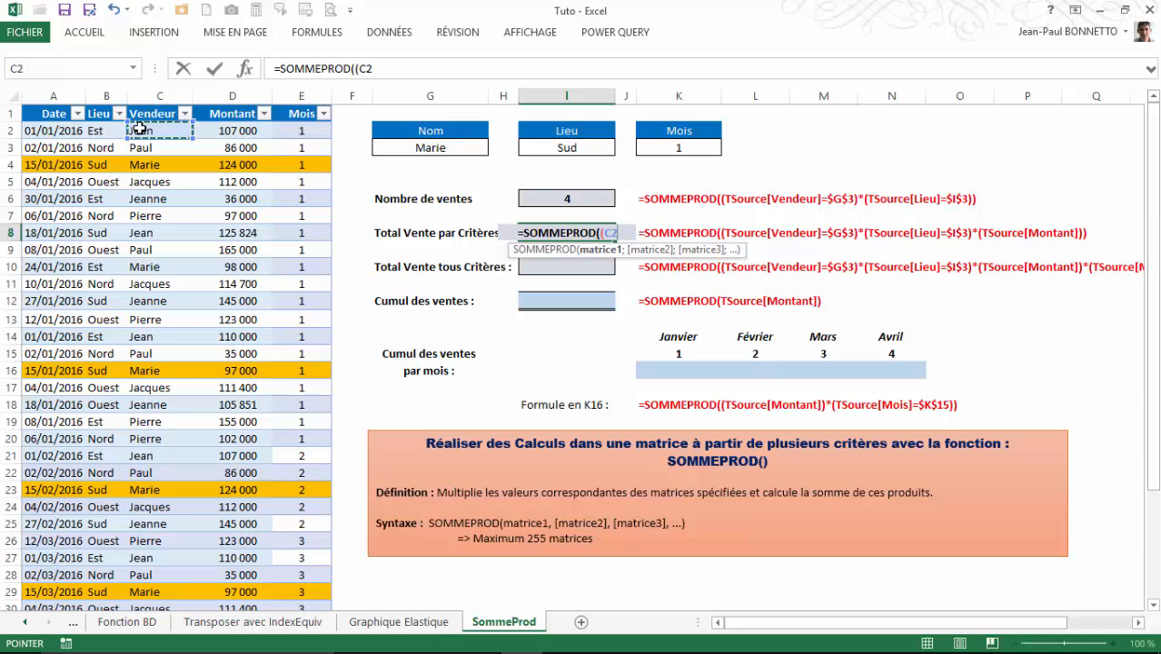
key(ctrl+shift+Down)
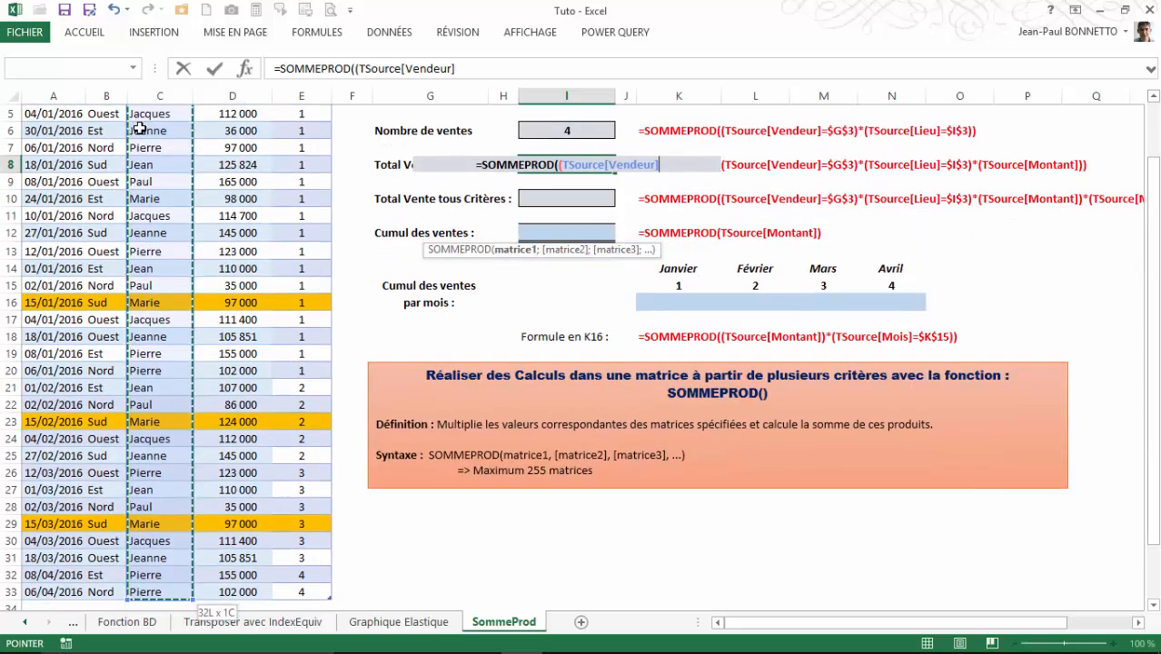
text(=)
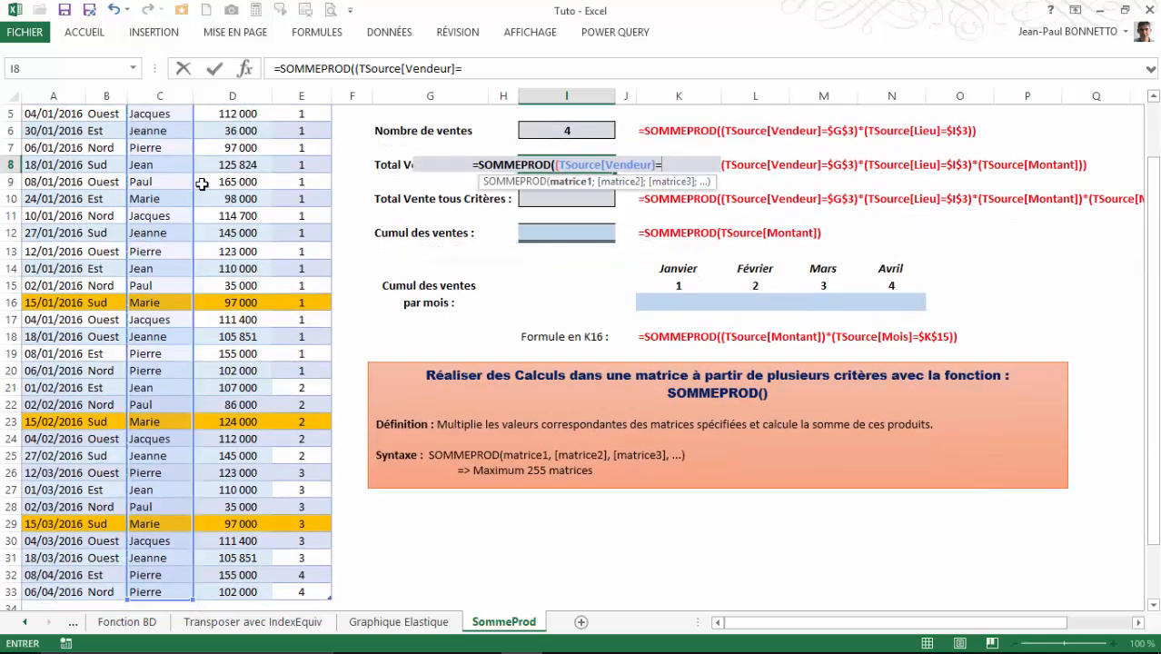
scroll(400, 236, up, 2)
click(427, 148)
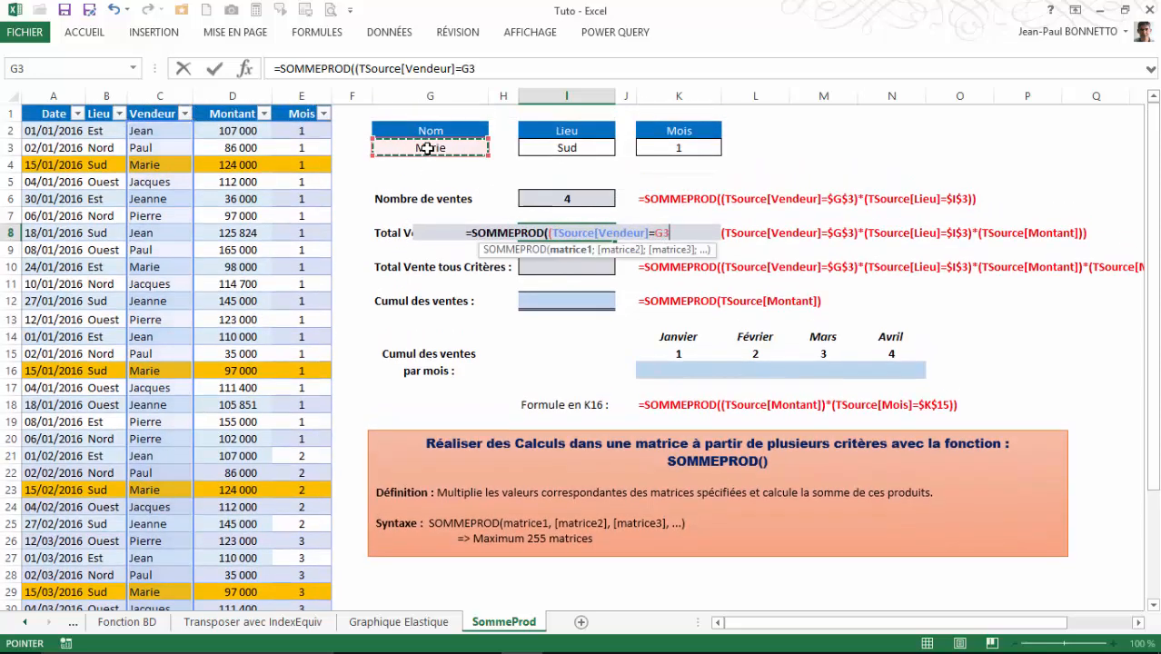
key(F4)
text())
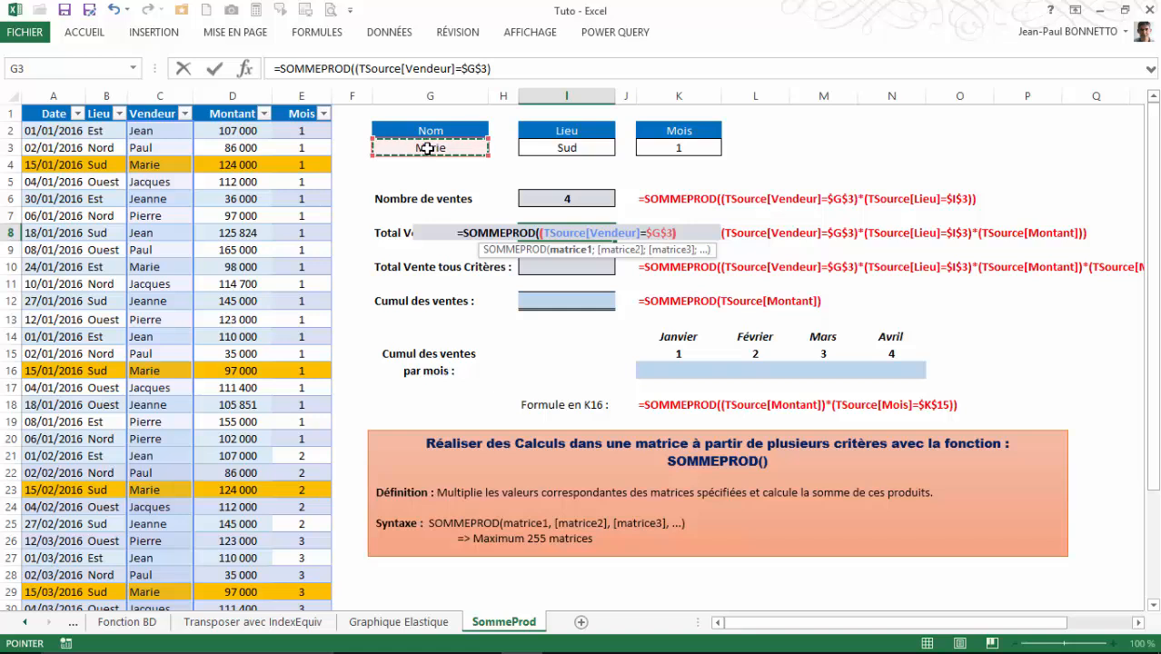
Step: Multiply the I8 formula by the location condition (TSource[Lieu]=$I$3), enclosed in its own parentheses
text(*)
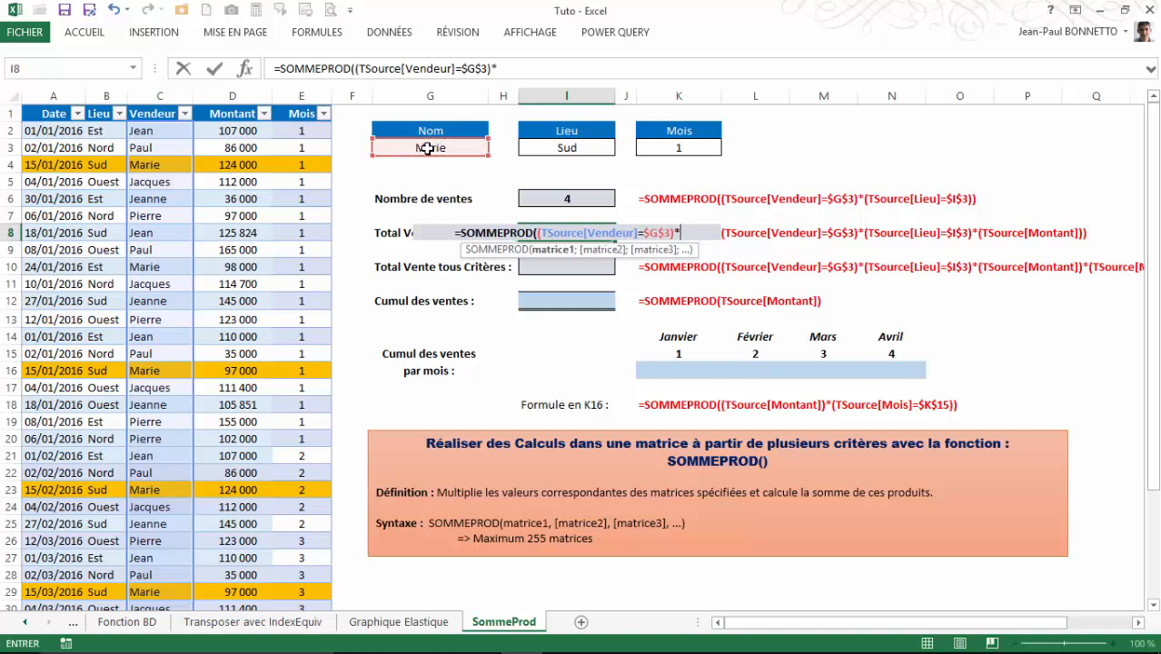
click(96, 131)
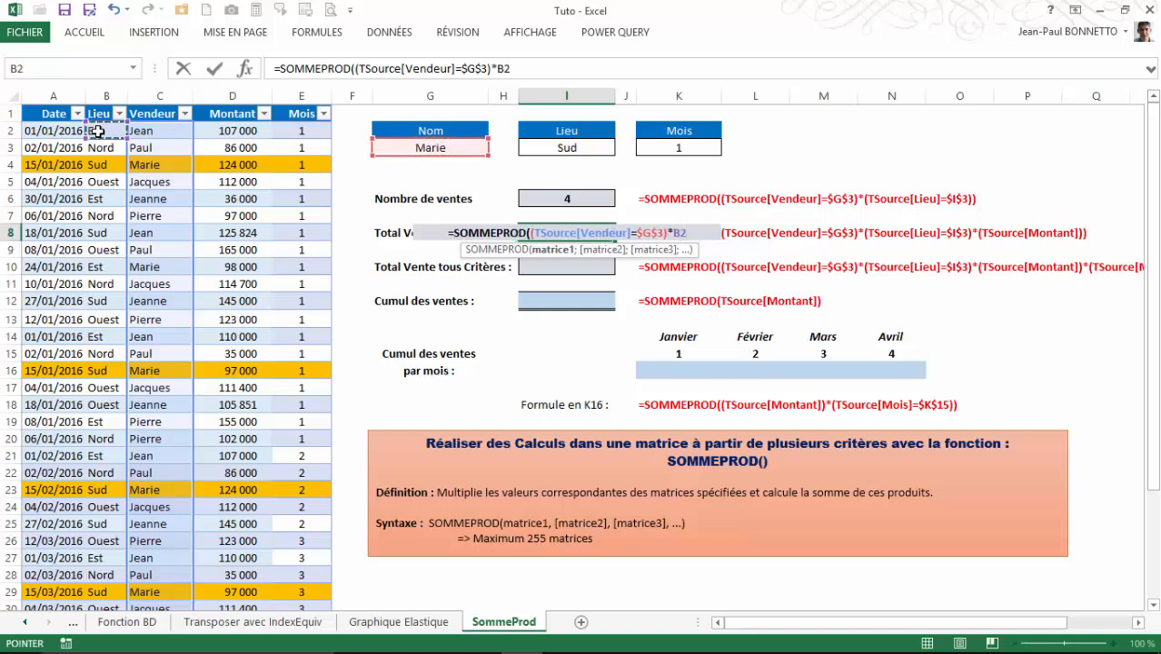
key(ctrl+shift+Down)
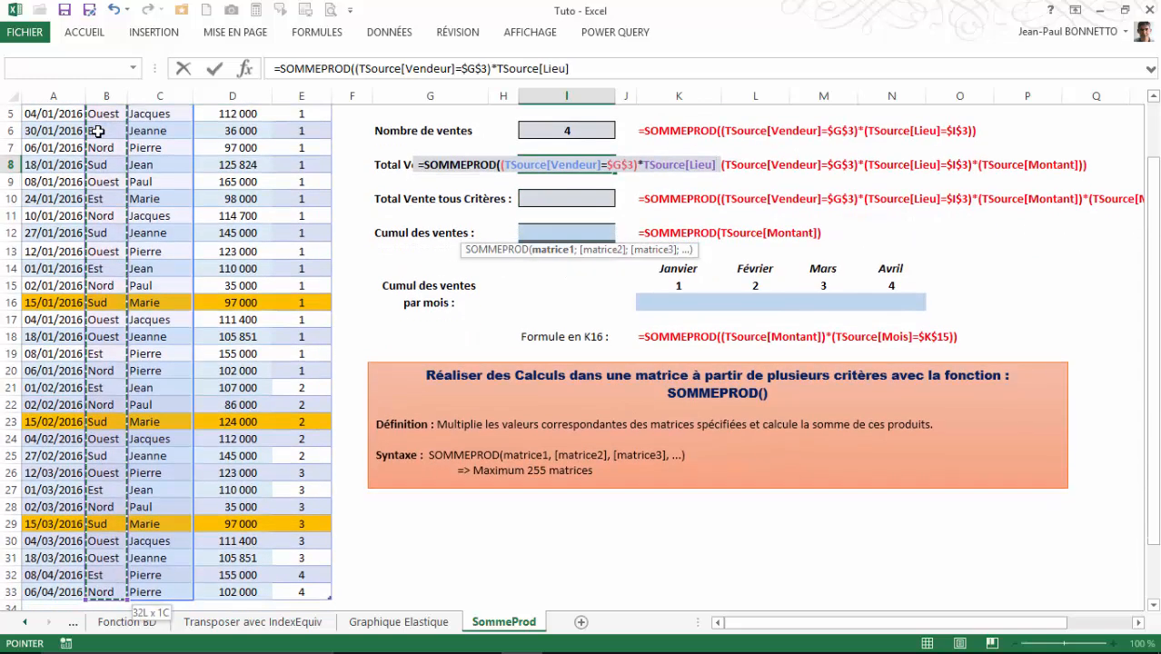
scroll(634, 83, up, 1)
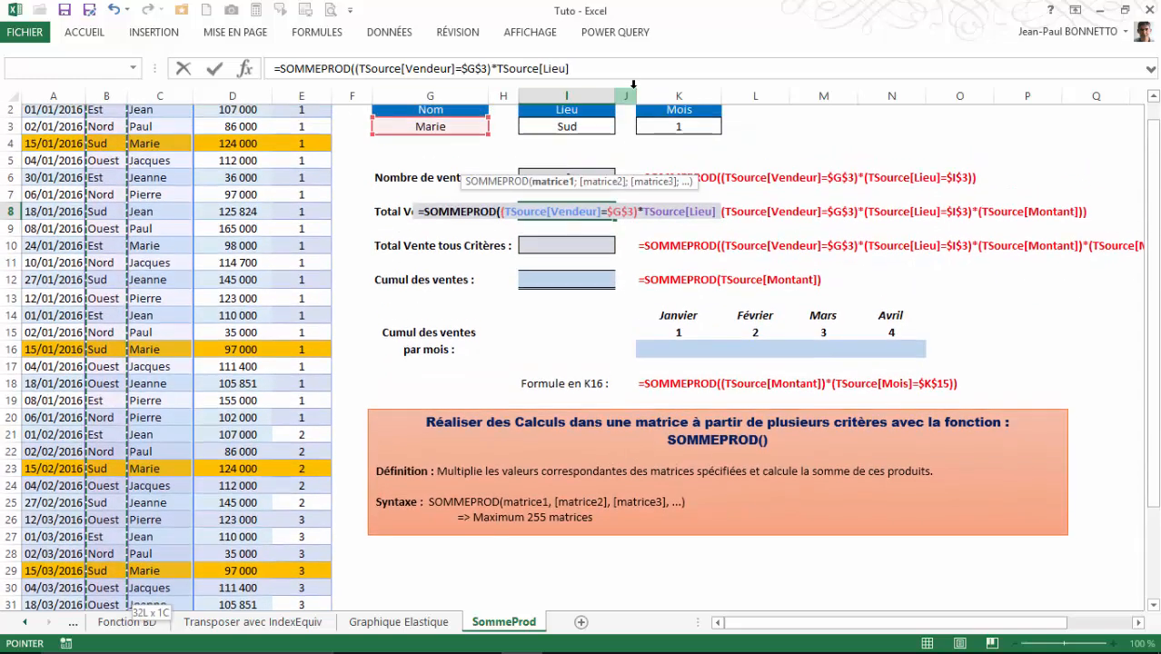
scroll(633, 84, up, 1)
text(=)
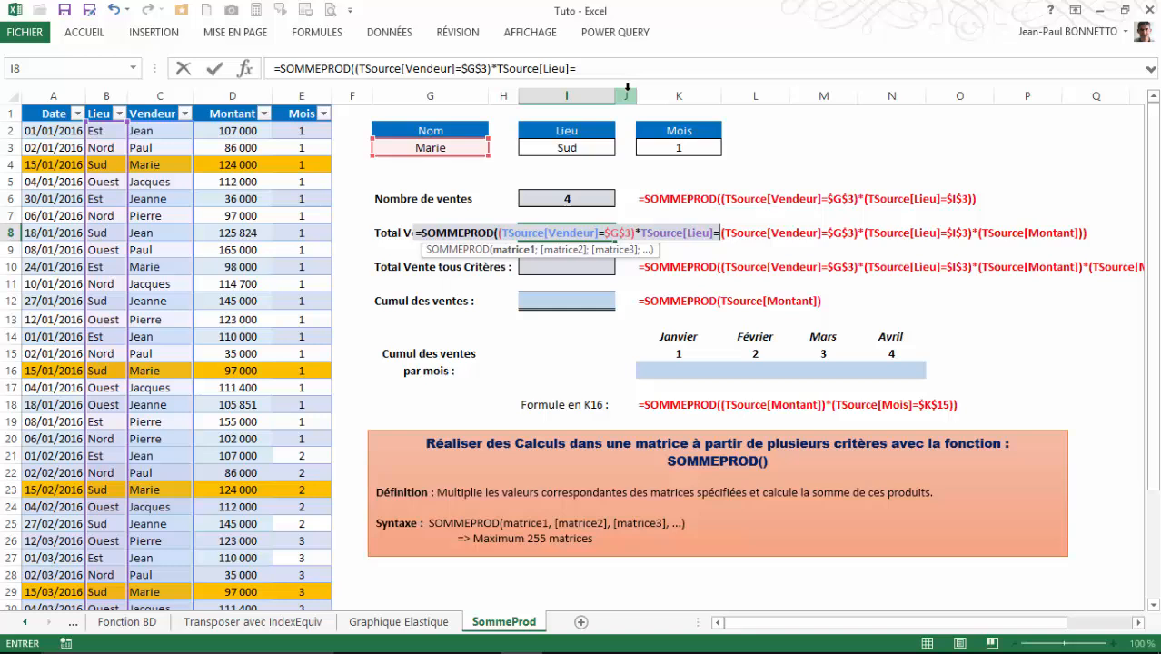
click(577, 148)
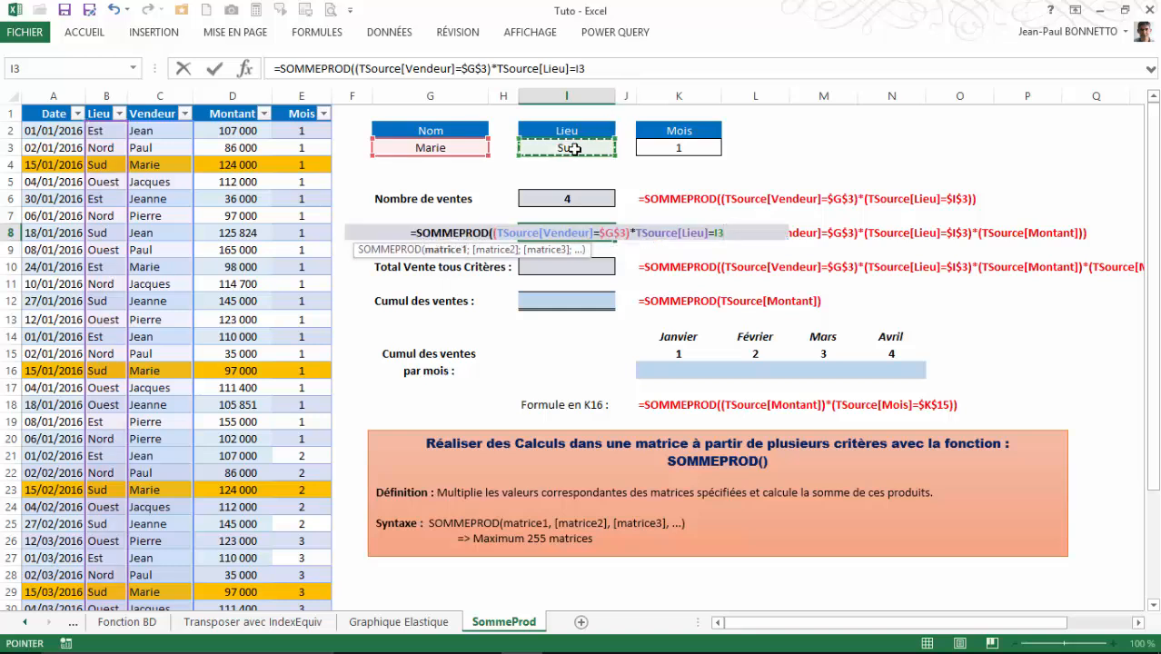
key(F4)
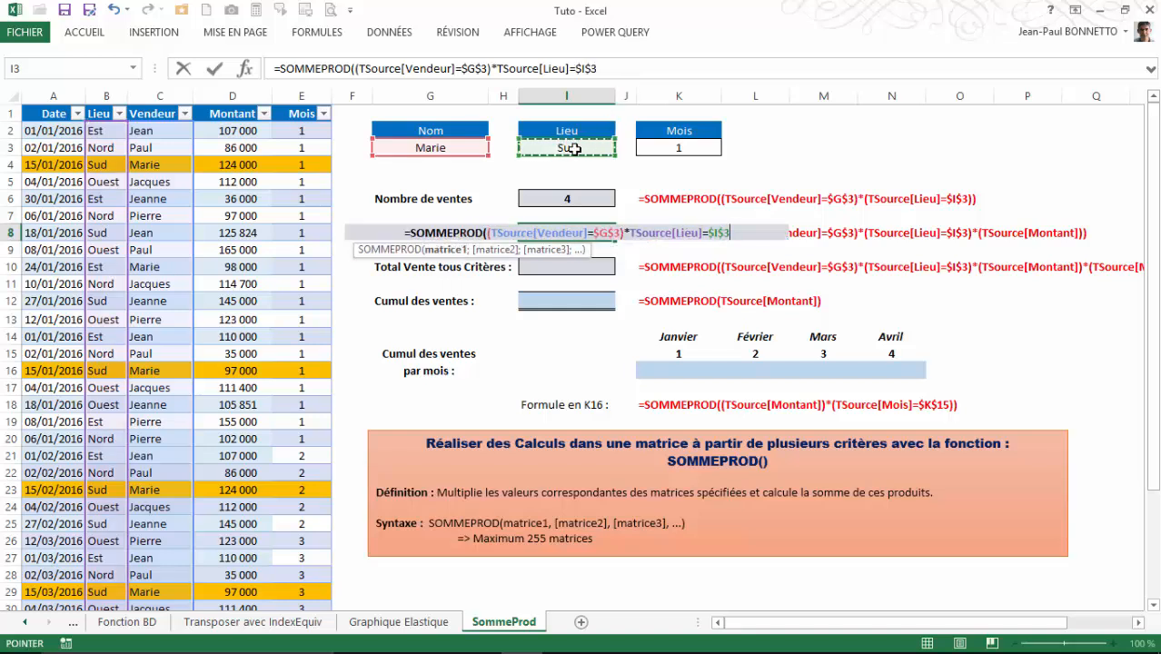
text())
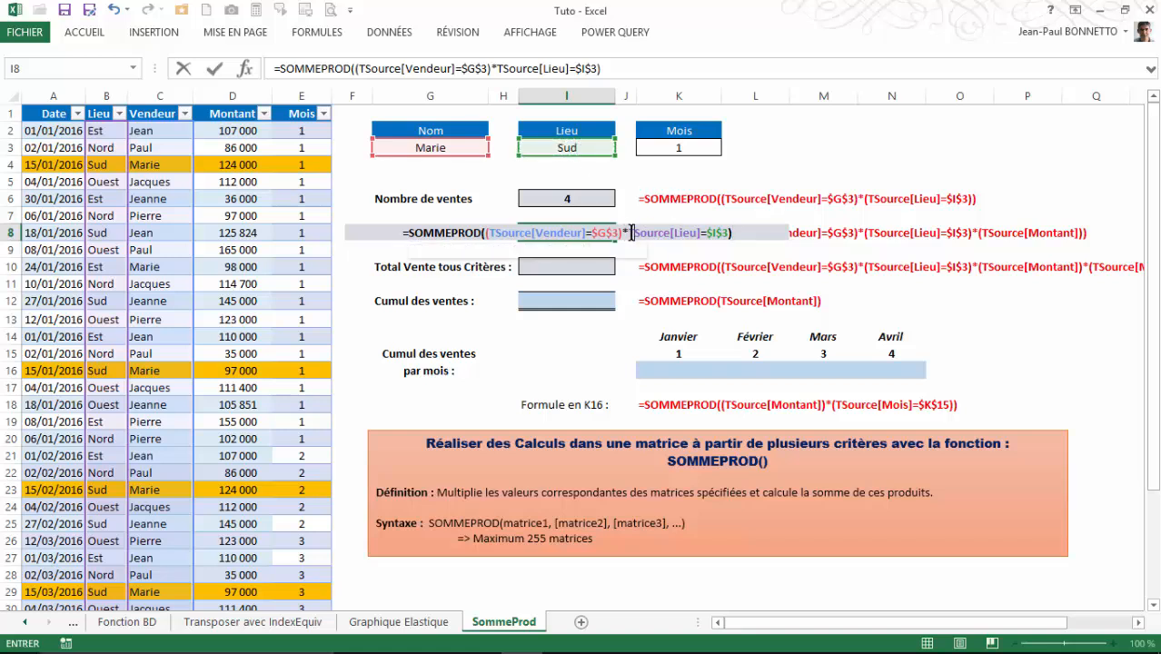
click(630, 233)
text(()
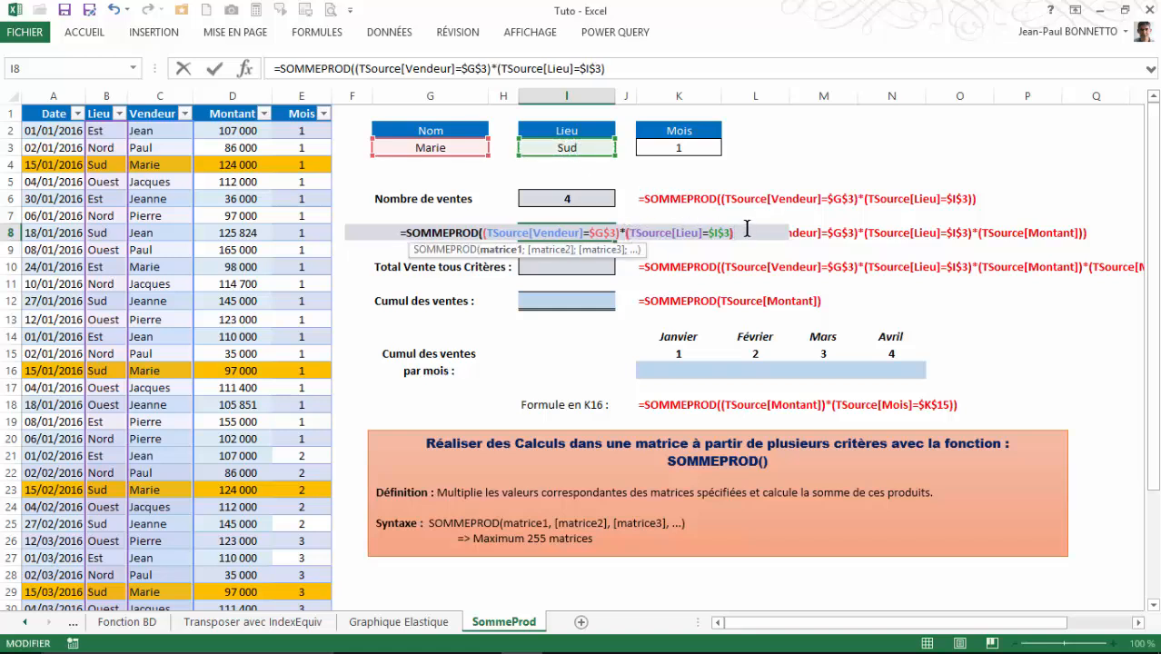
Step: Multiply the two conditions in I8 by (TSource[Montant]), close the SOMMEPROD formula and validate it
click(751, 228)
text(*)
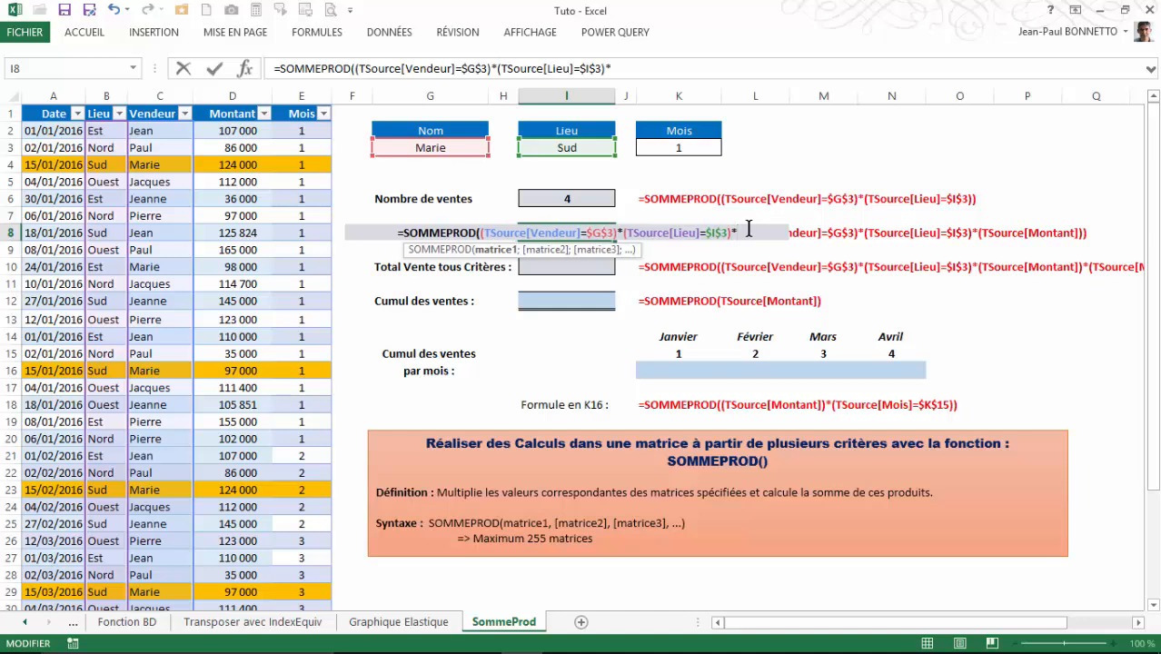
text(()
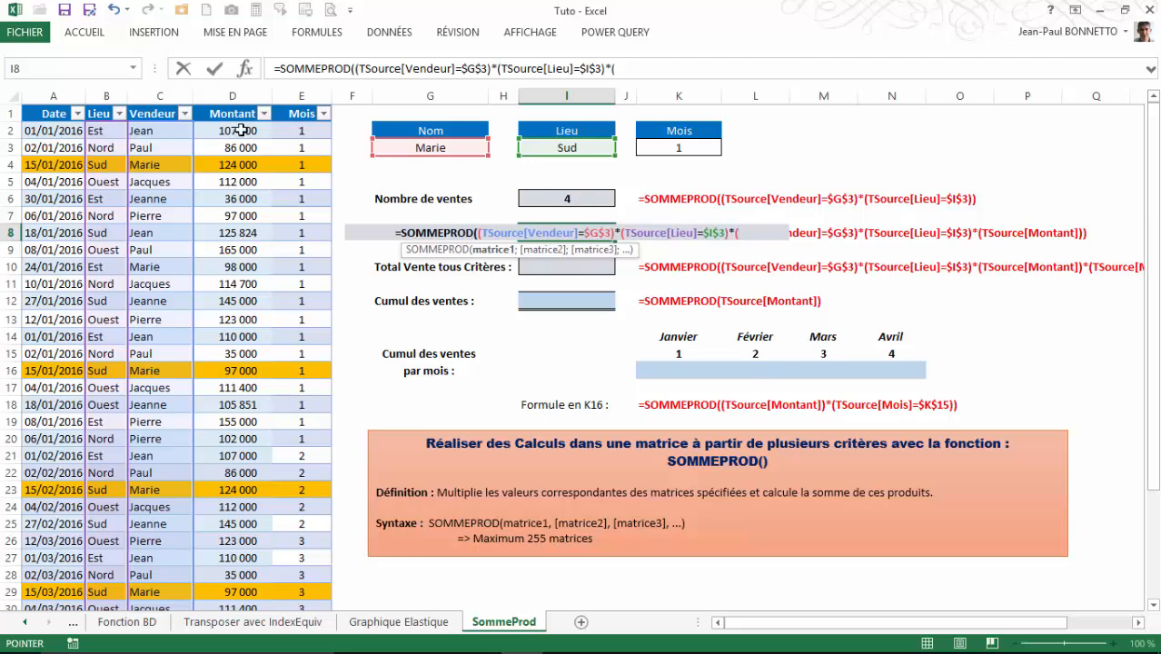
click(240, 130)
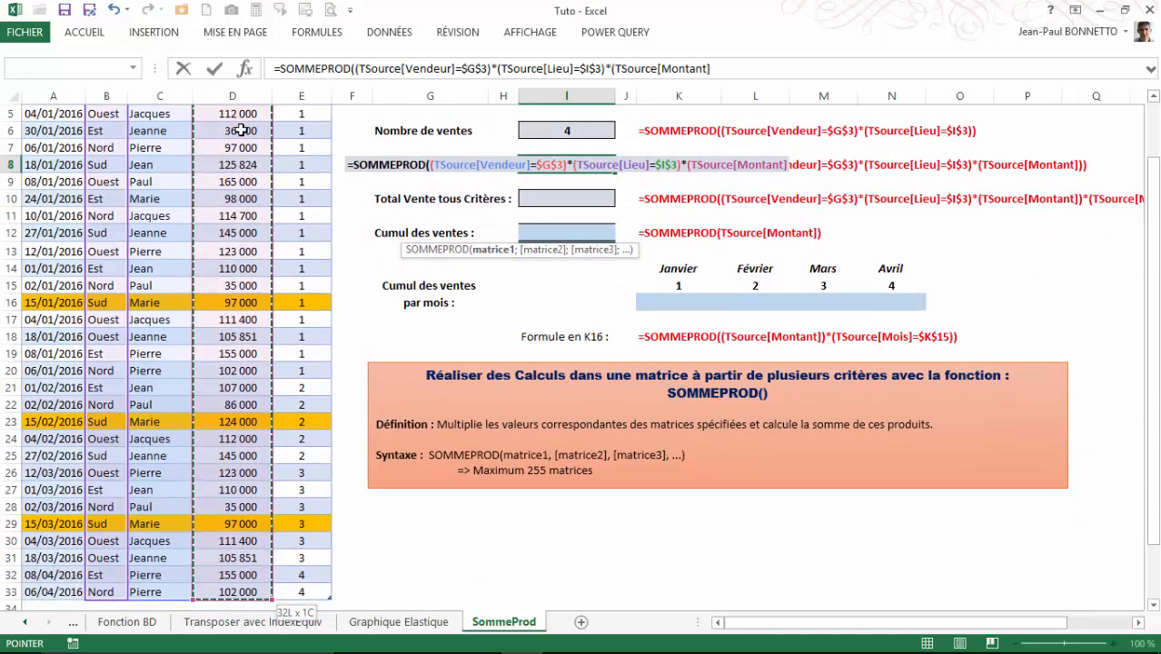
text())
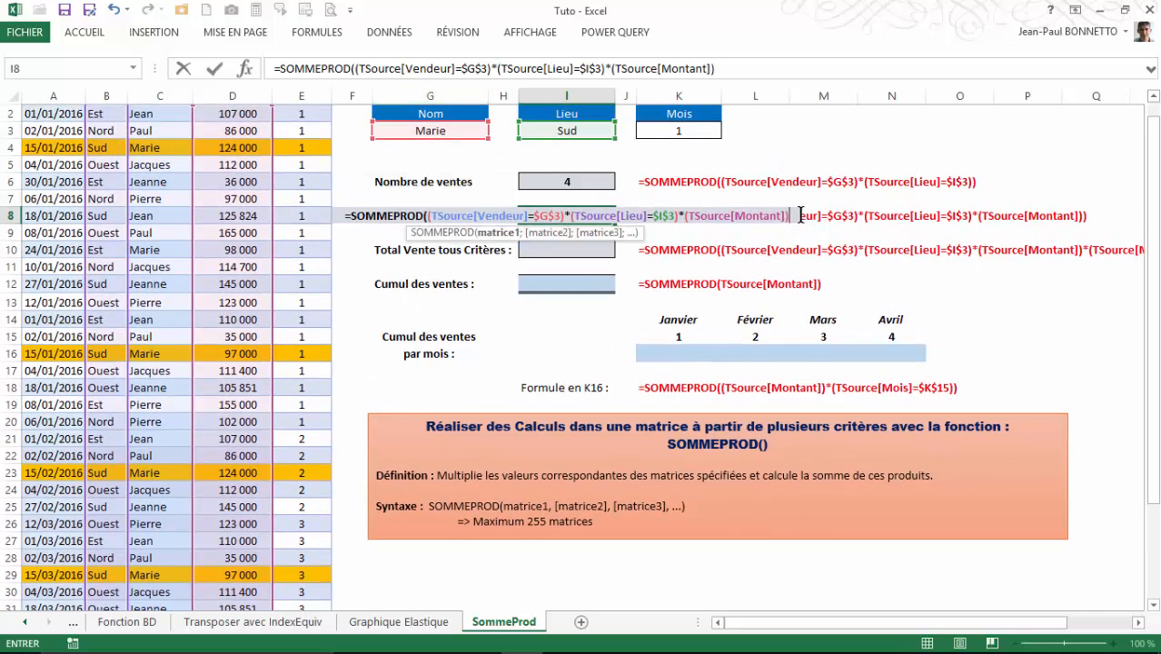
text())
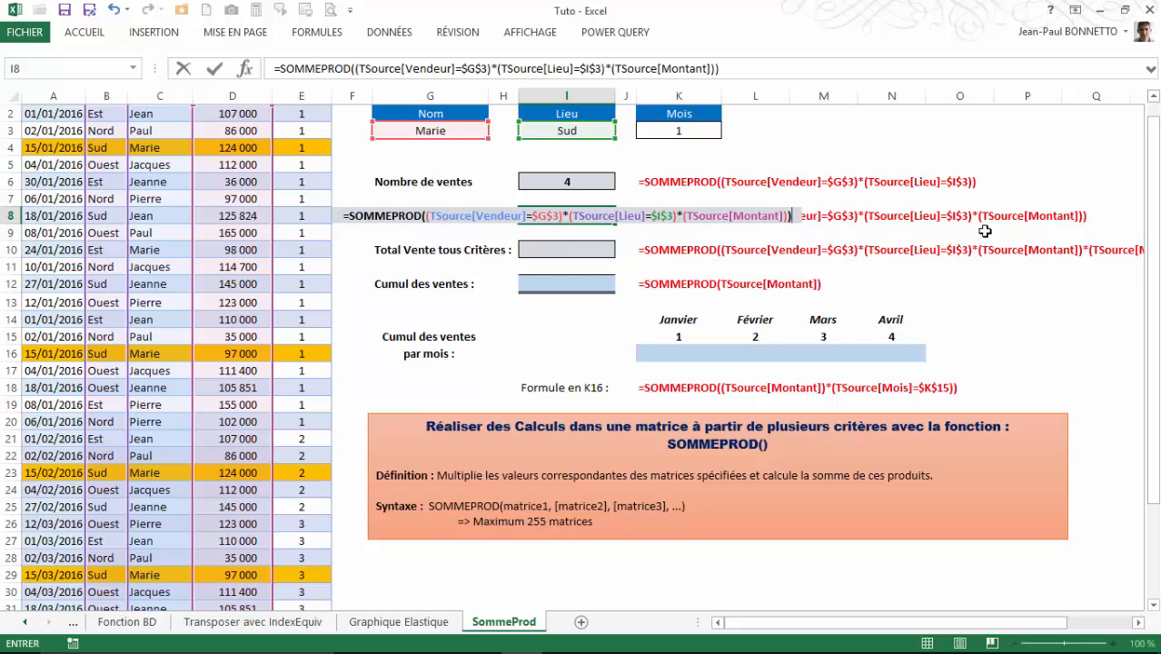
key(Return)
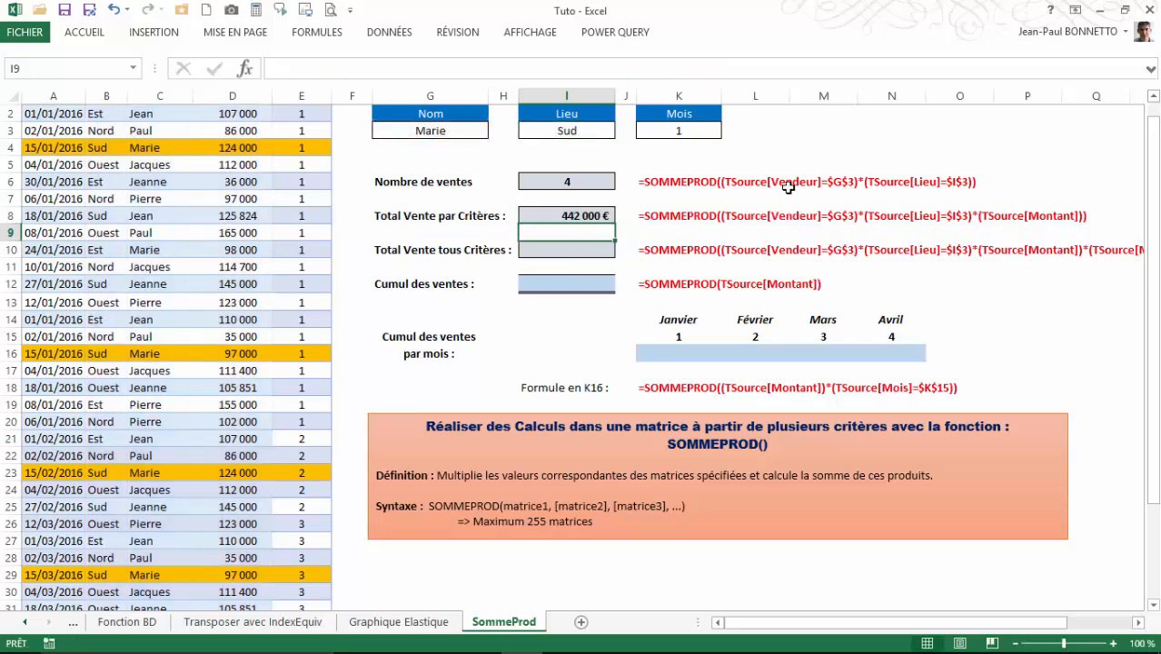
Step: Check the I8 total against the combined sum of the Montant cells D4, D16, D23 and D29 in the highlighted rows
click(569, 216)
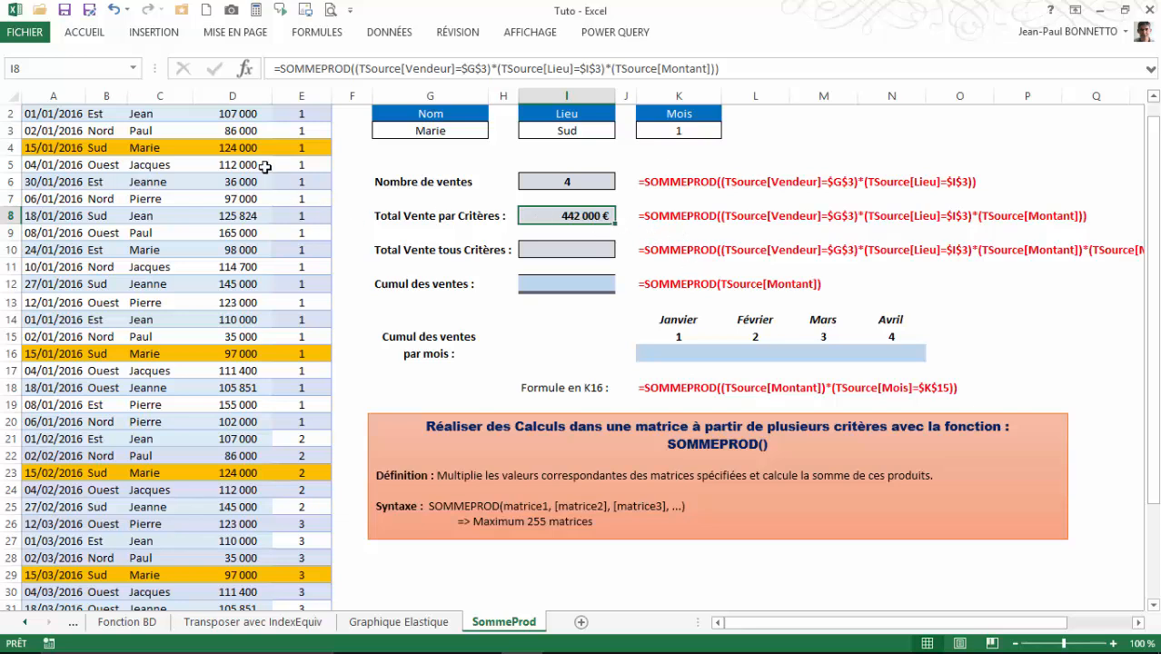
click(244, 148)
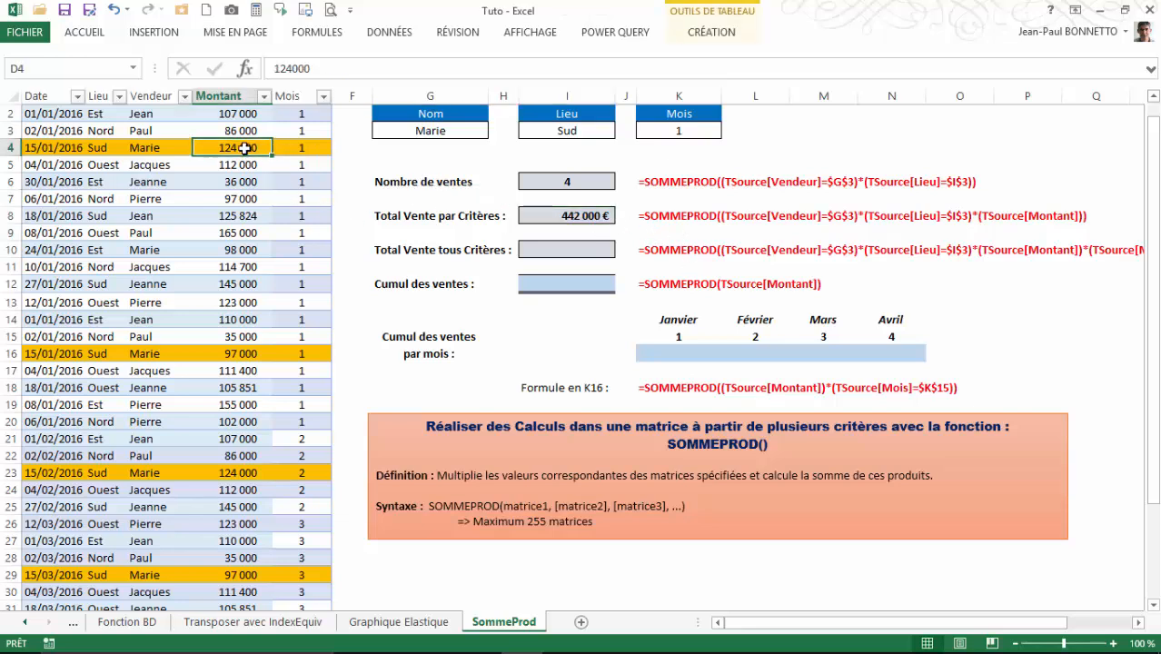
ctrl+click(241, 354)
ctrl+click(240, 472)
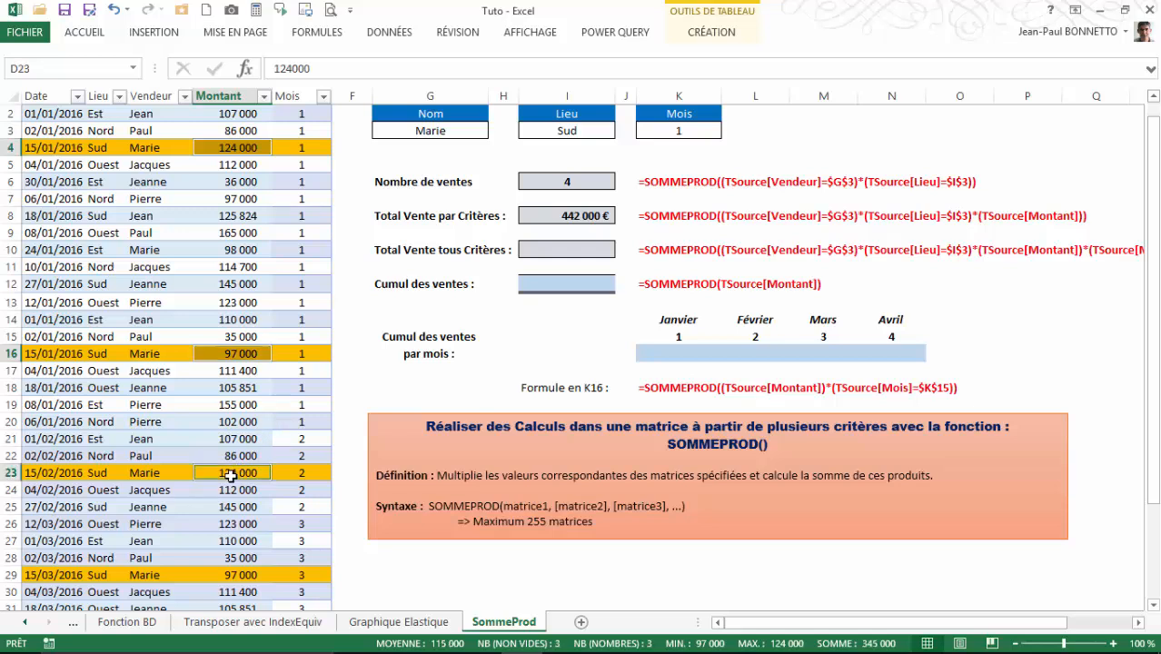
ctrl+click(241, 575)
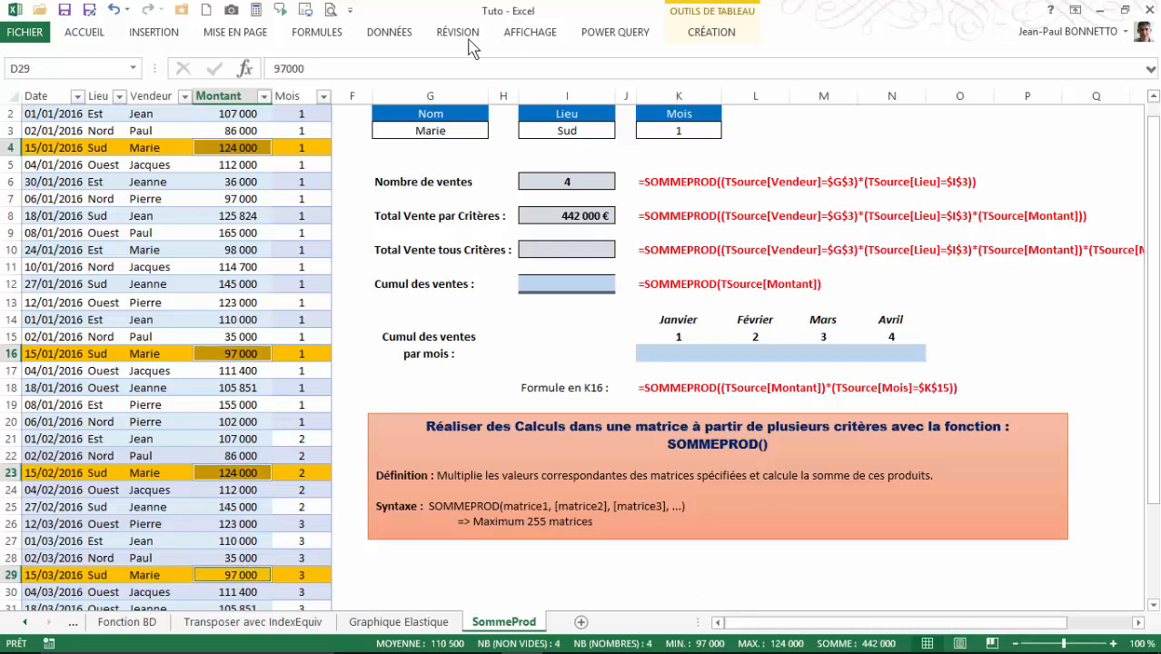
Step: Set the Nom criterion in G3 to the first seller in its list and compare the I8 total with the highlighted source row
click(454, 130)
click(496, 131)
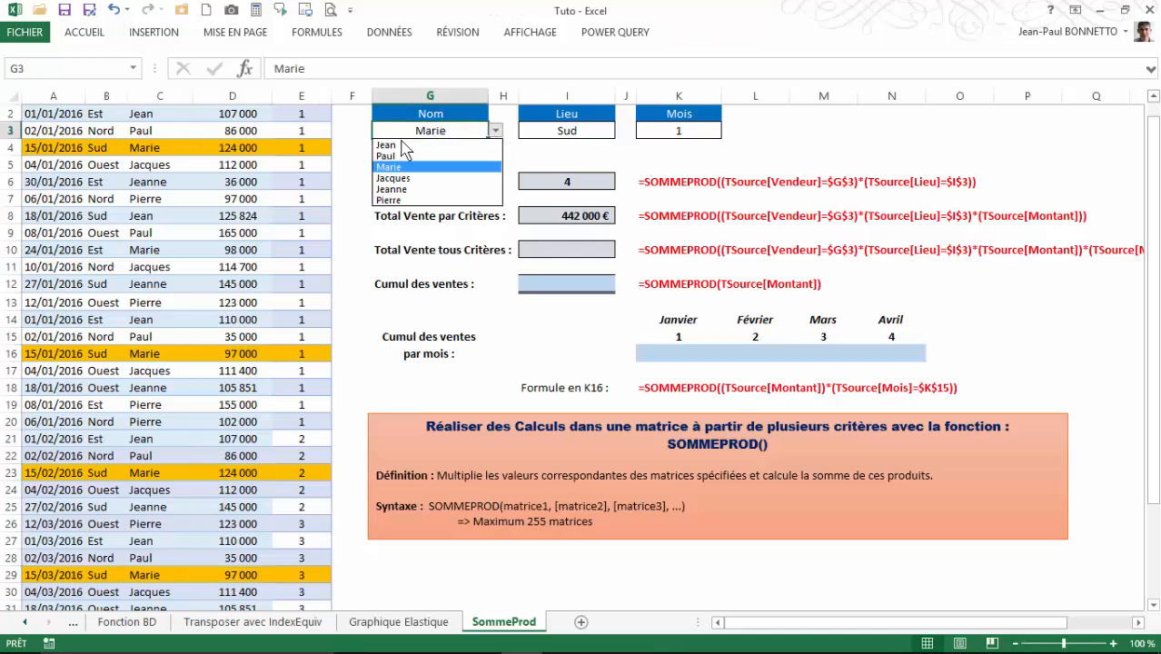
click(391, 143)
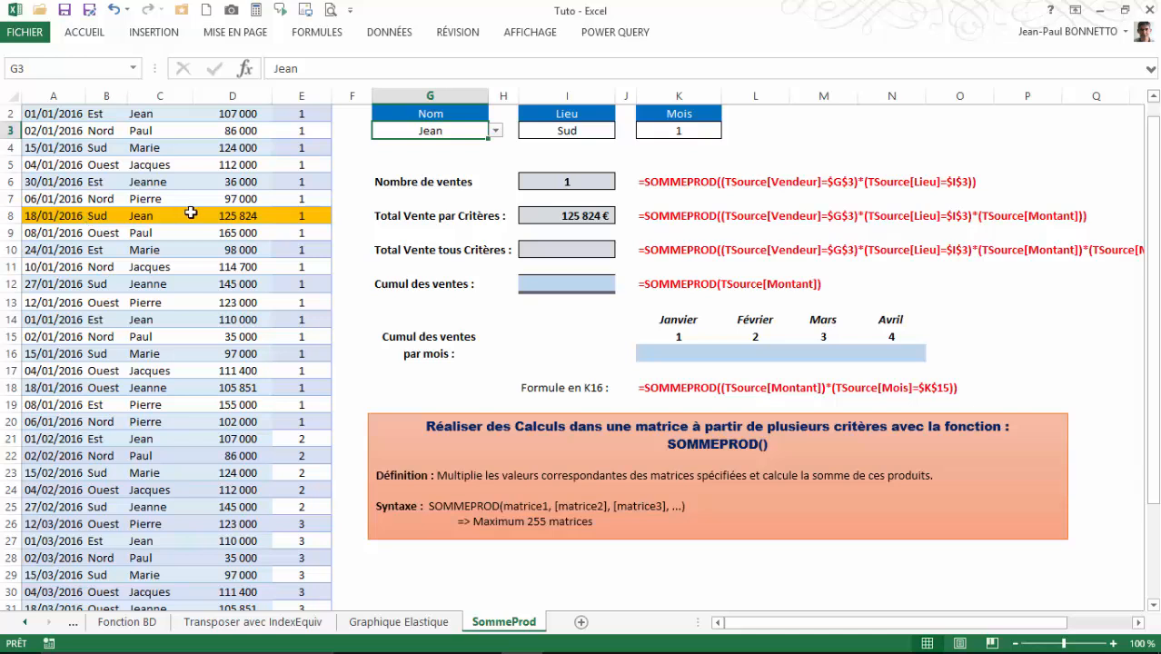
click(240, 225)
click(587, 220)
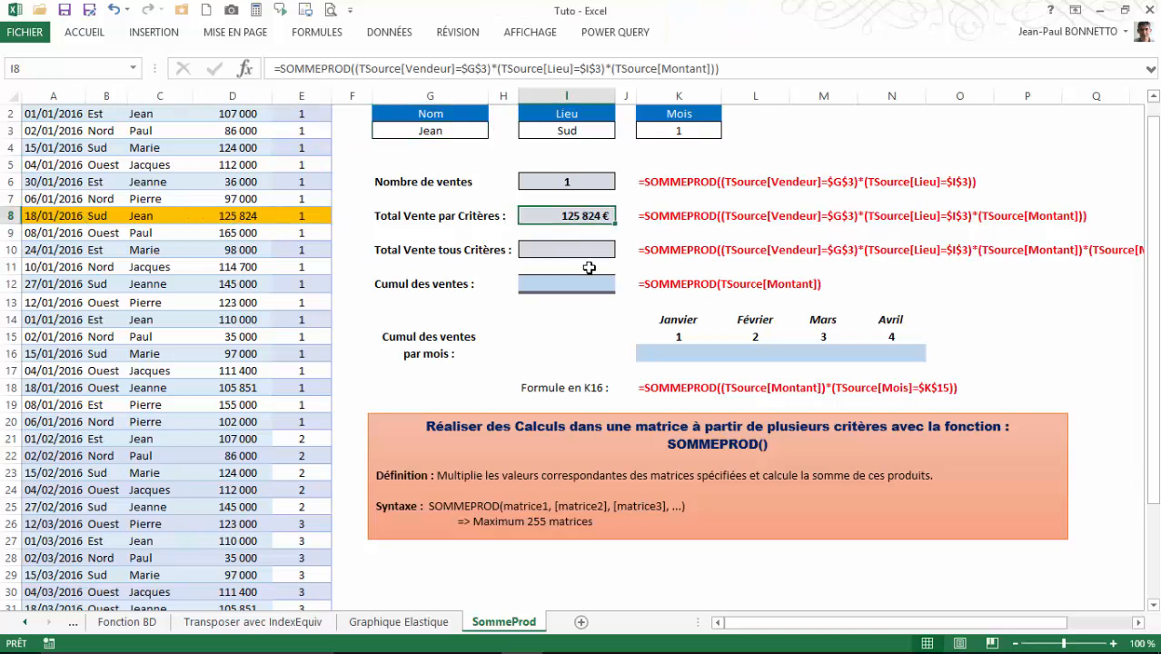
Step: Set the Lieu criterion in I3 to Est
click(551, 134)
click(622, 131)
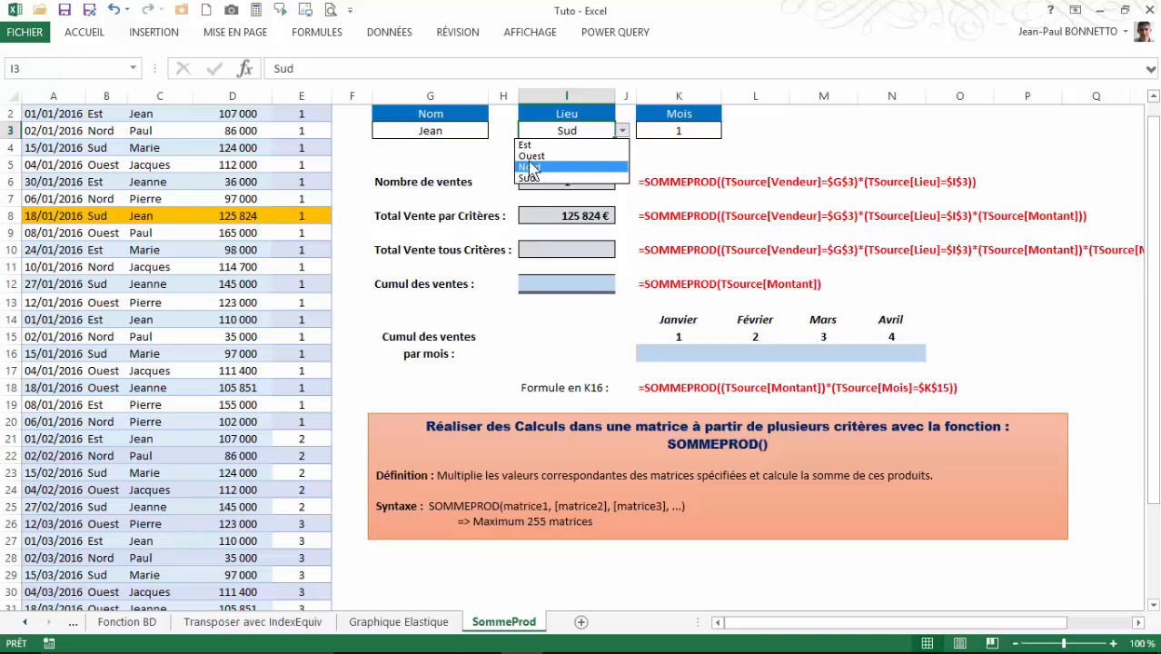
click(525, 145)
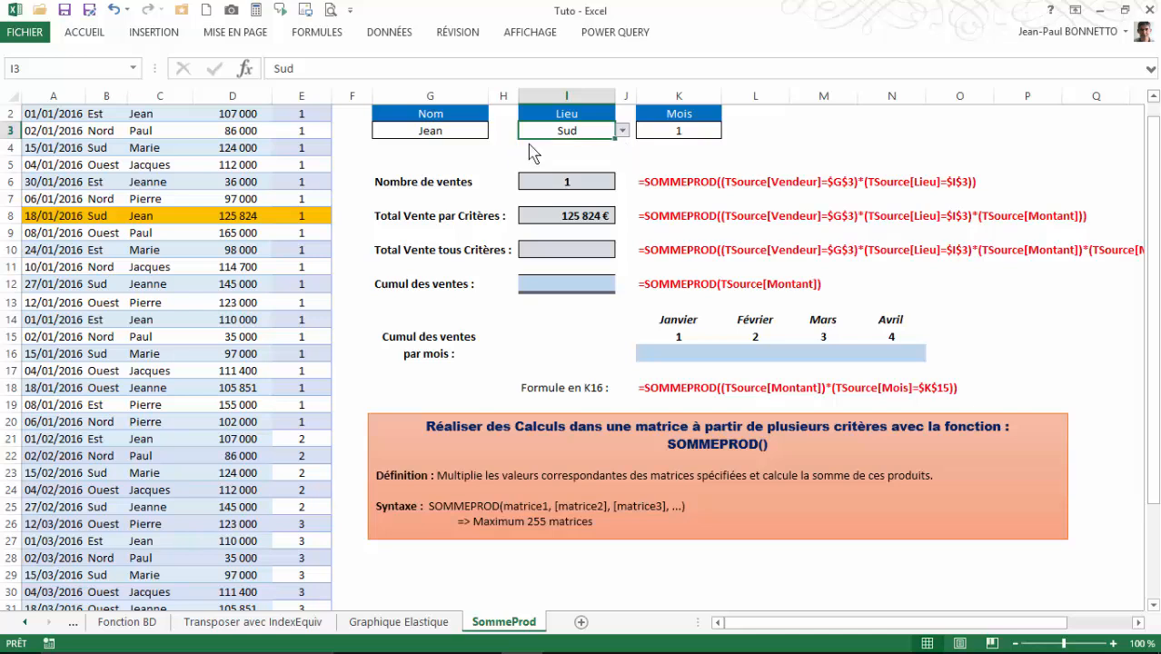
Step: Check the I8 total against the combined sum of the Montant cells D2, D14, D21 and D27 in the highlighted rows
click(558, 217)
click(244, 115)
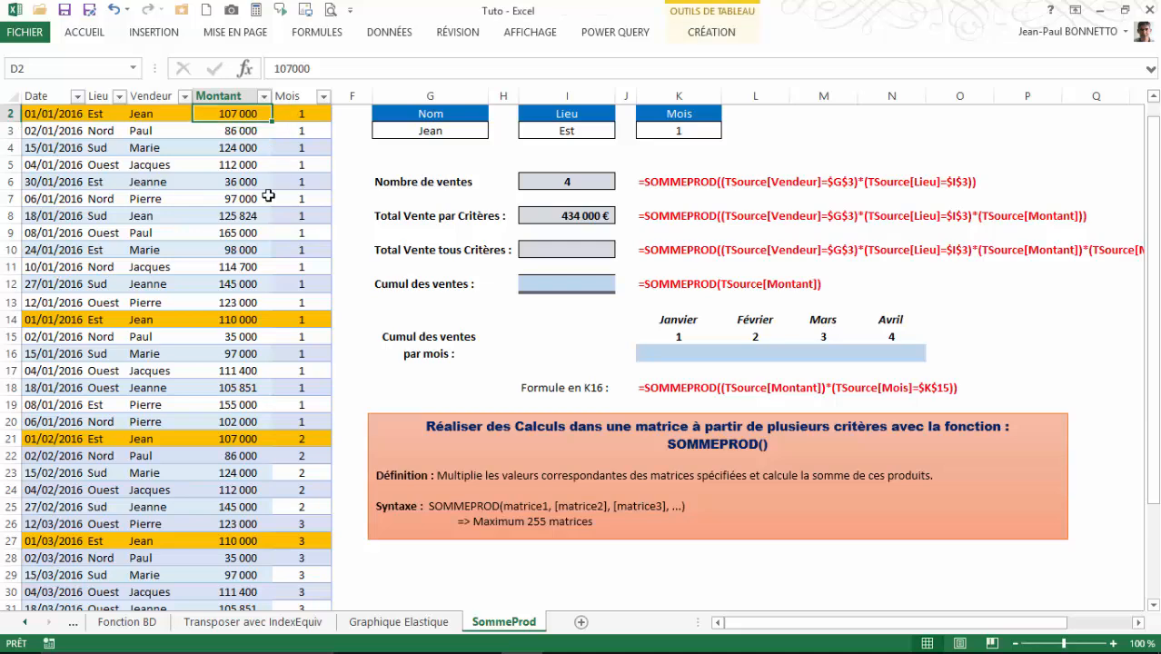
scroll(269, 196, up, 1)
ctrl+click(257, 340)
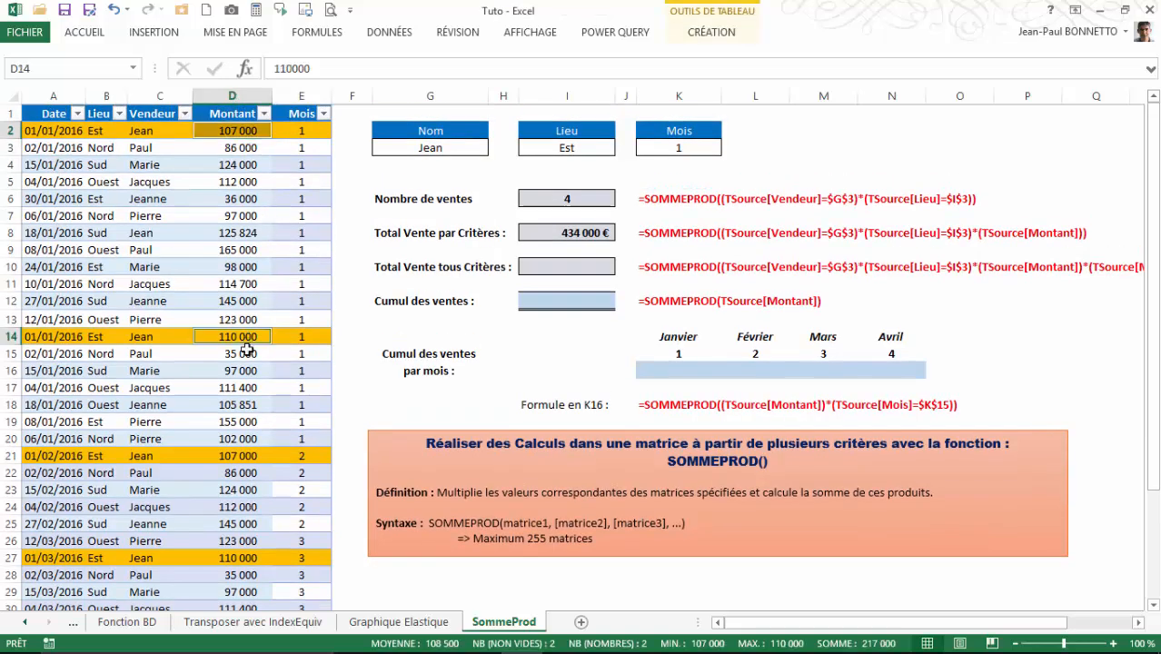
ctrl+click(238, 454)
ctrl+click(240, 558)
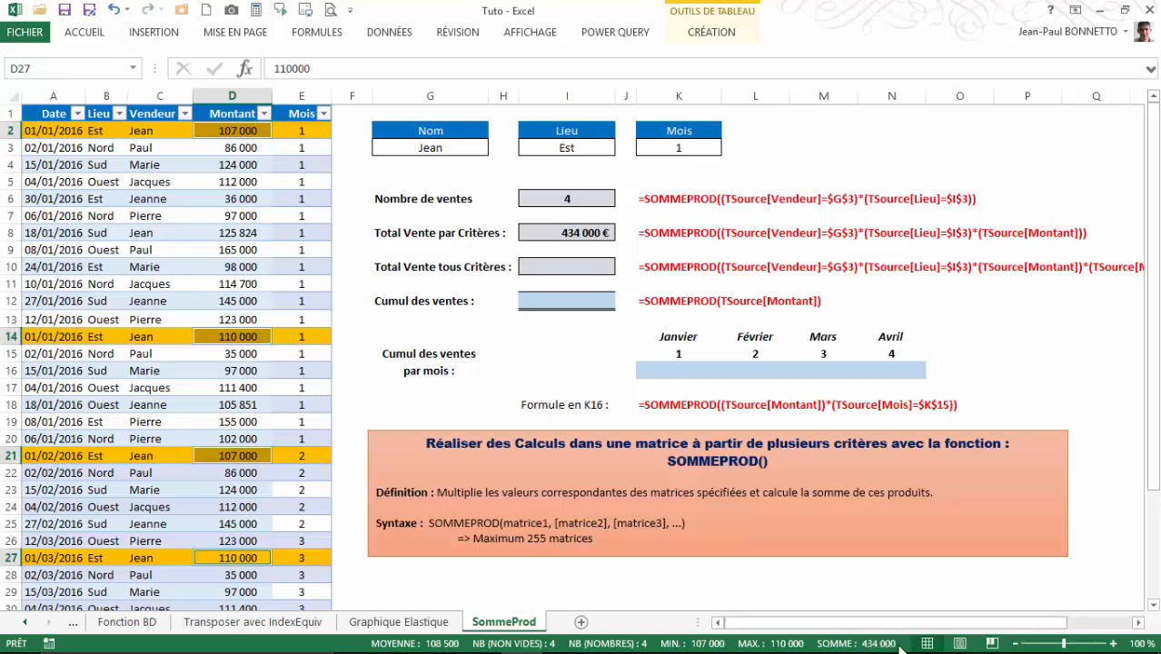
click(566, 229)
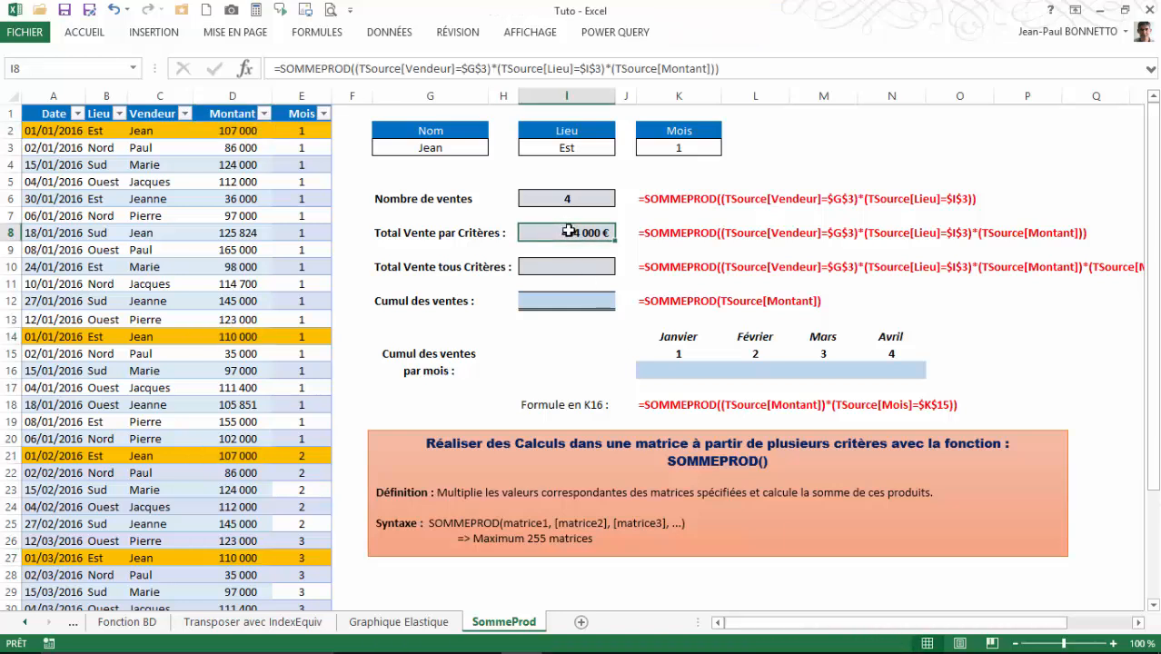
Step: Review the criteria cells G3, I3 and K3, and sum the month 1 Montant cells D14 and D2 in the highlighted rows
click(427, 145)
click(545, 147)
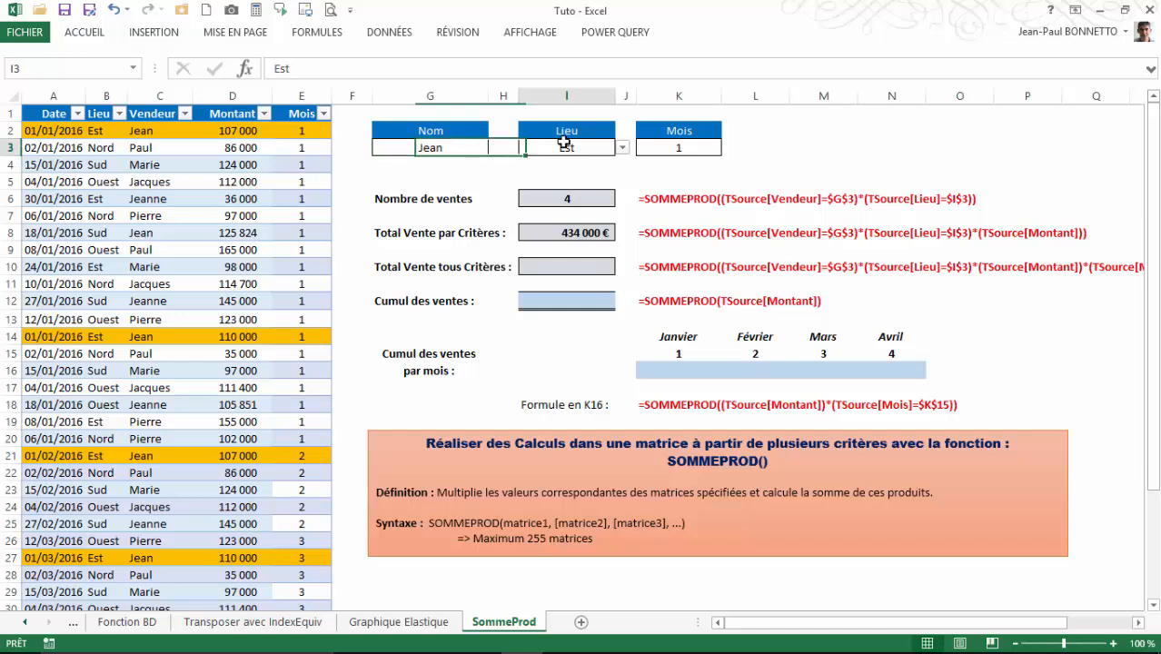
click(572, 263)
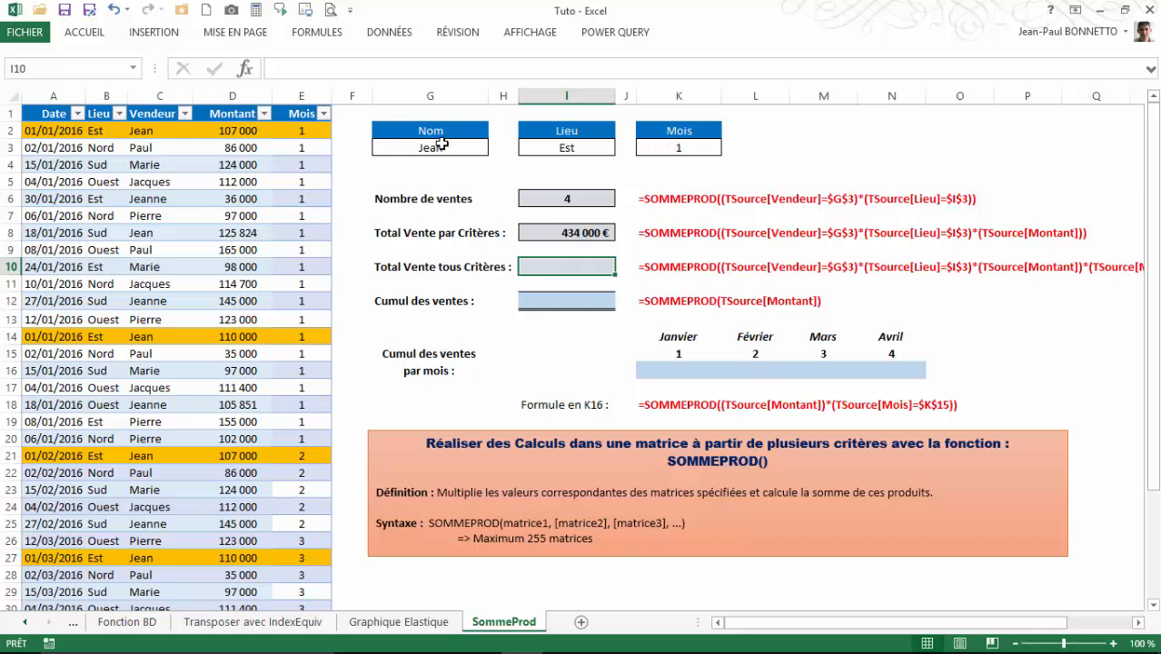
click(695, 147)
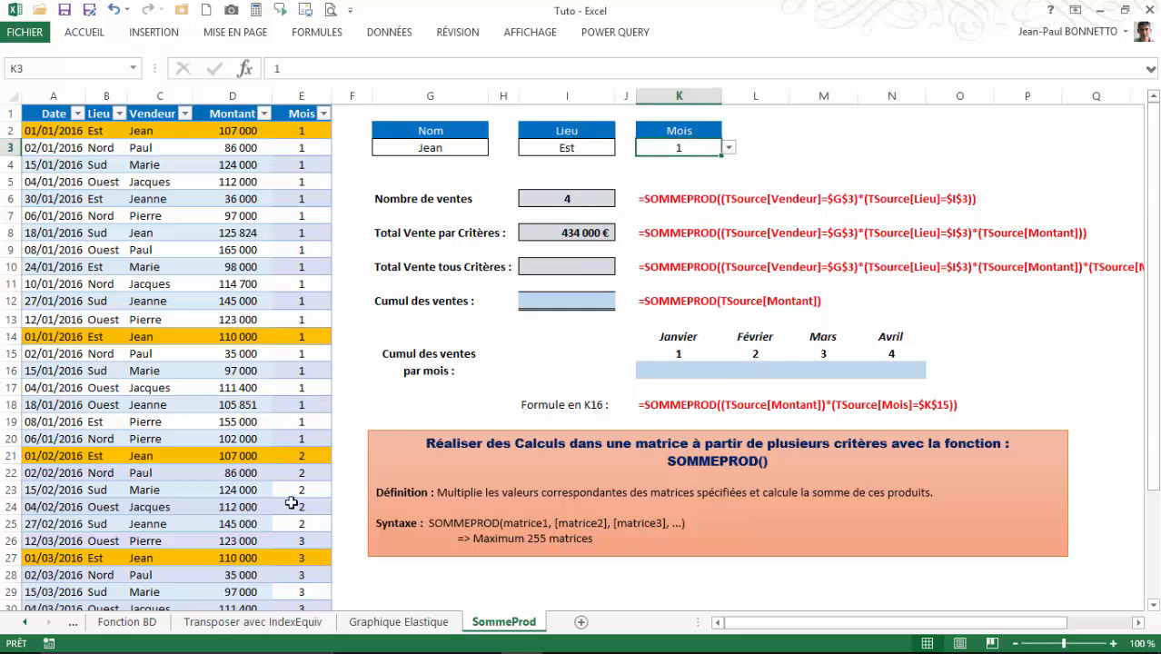
click(243, 336)
ctrl+click(233, 130)
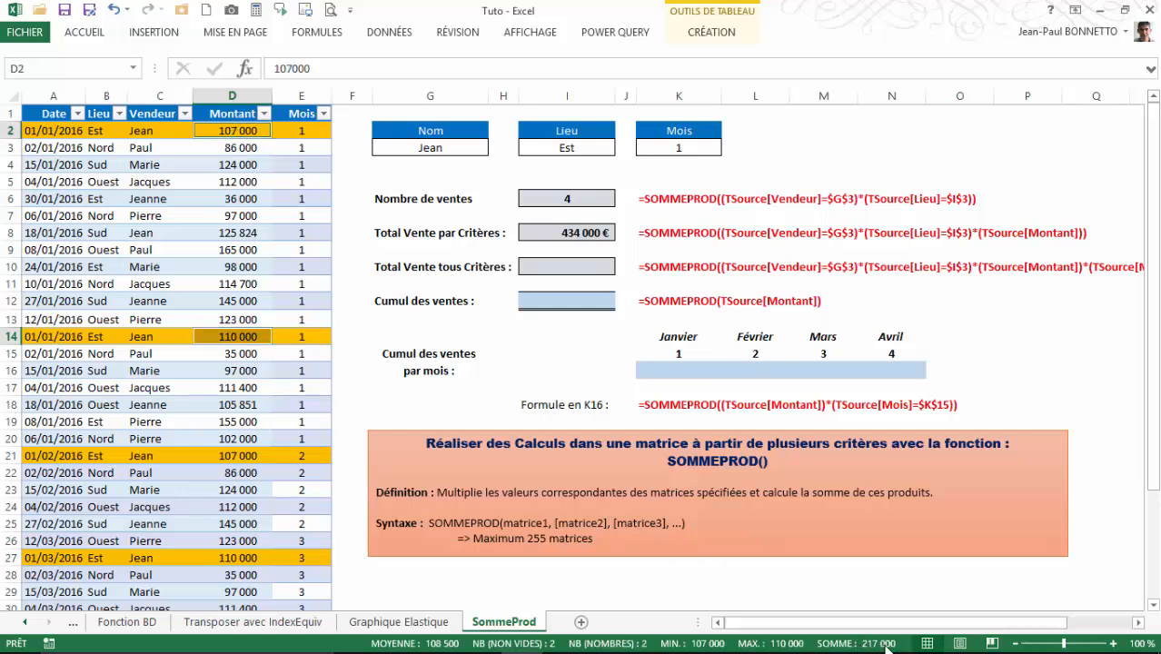
Step: Start a SOMMEPROD formula in I10 with the first condition (TSource[Vendeur]=$G$3), followed by a multiplication sign
click(548, 271)
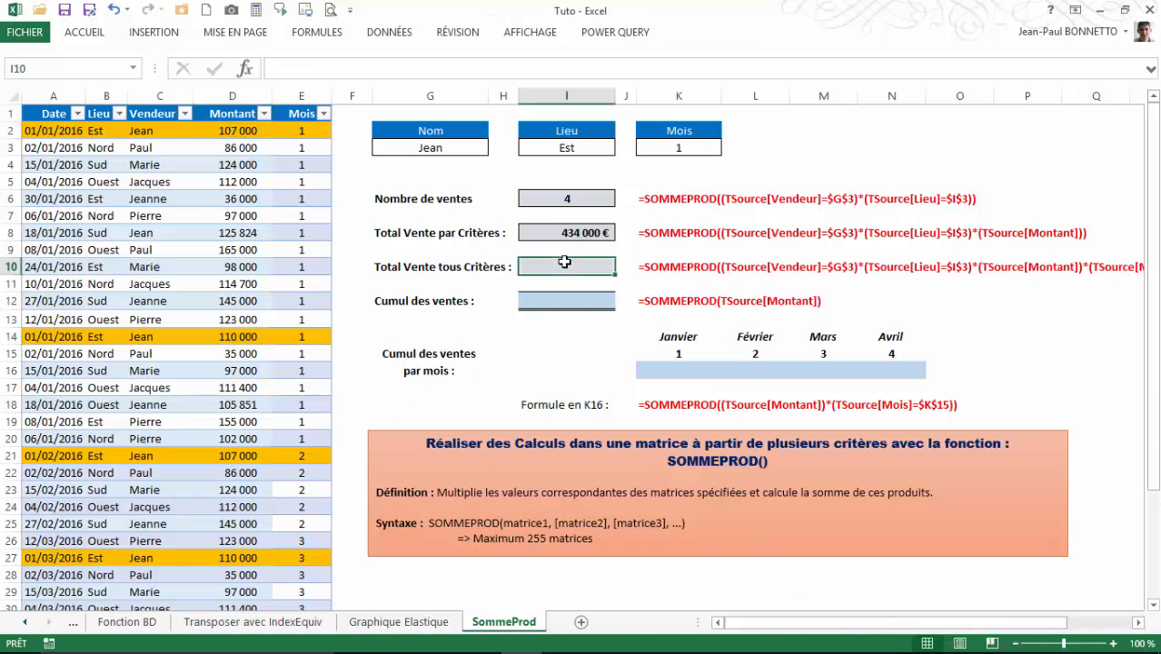
text(=som)
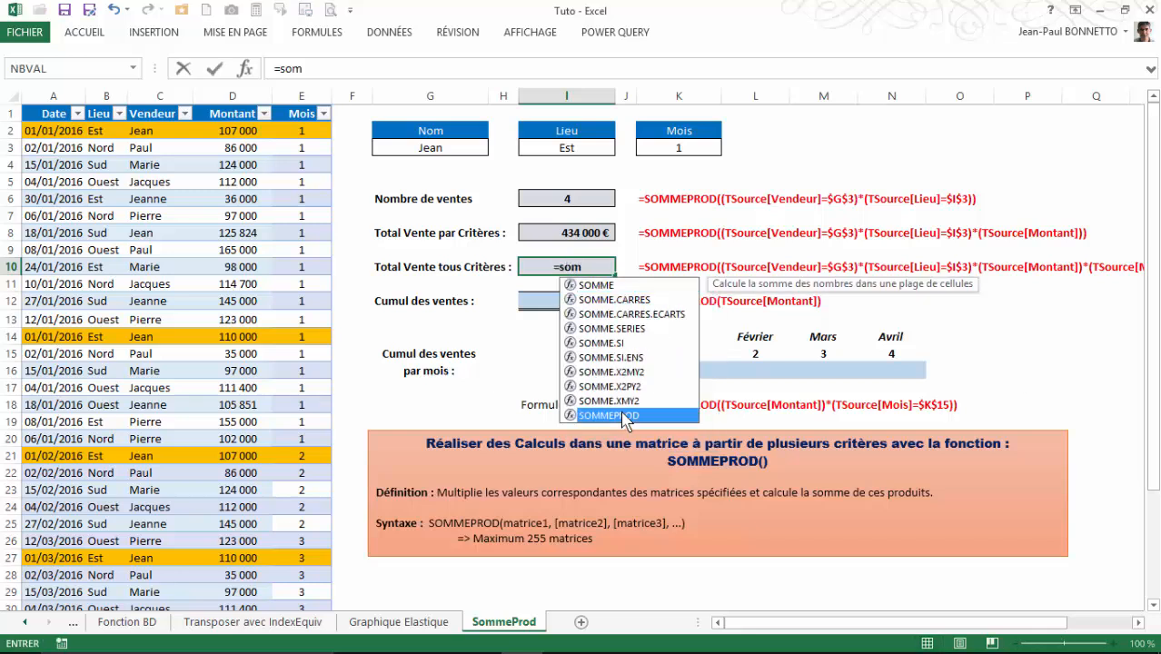
double_click(622, 414)
text((()
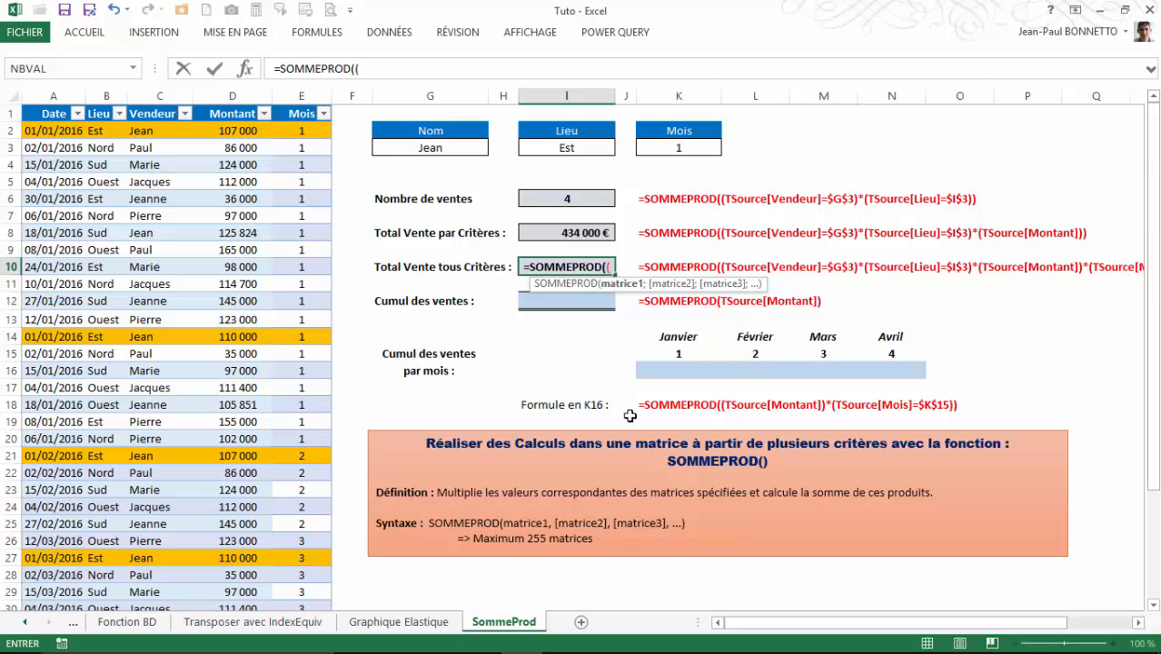
click(154, 130)
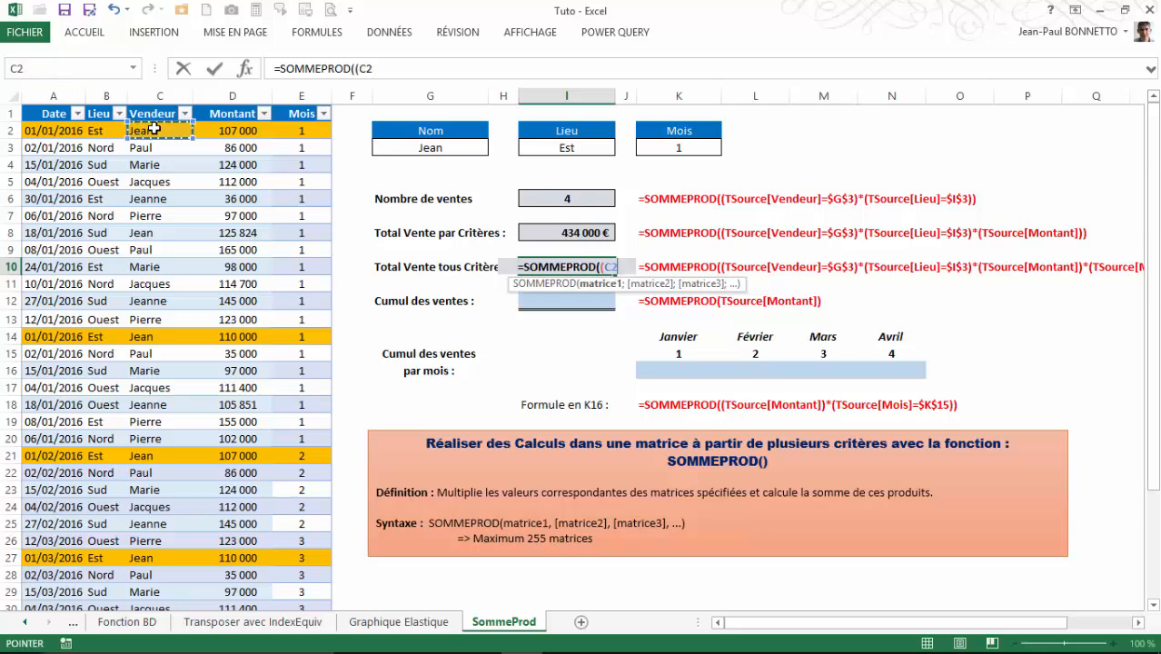
key(ctrl+shift+Down)
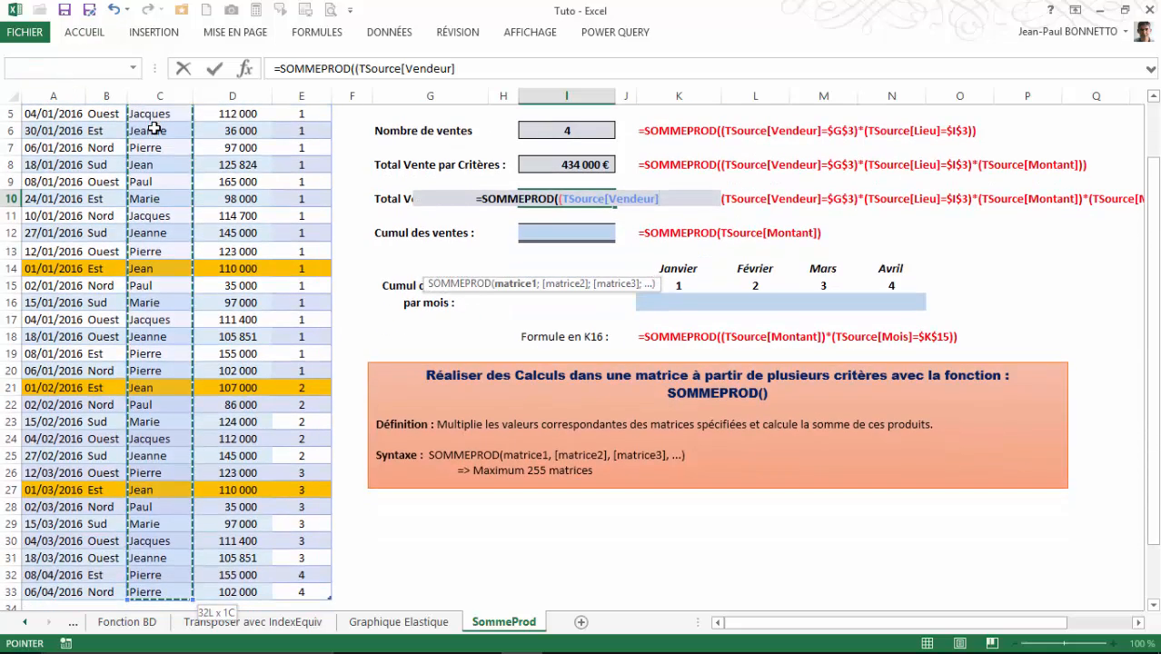
text(=)
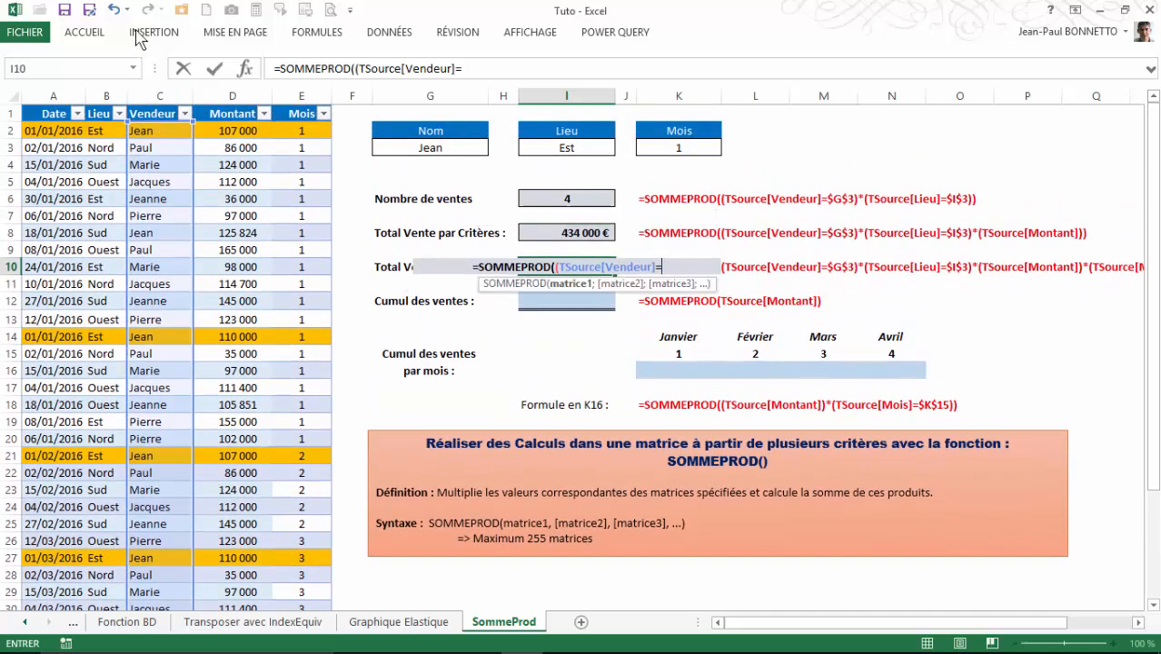
click(432, 150)
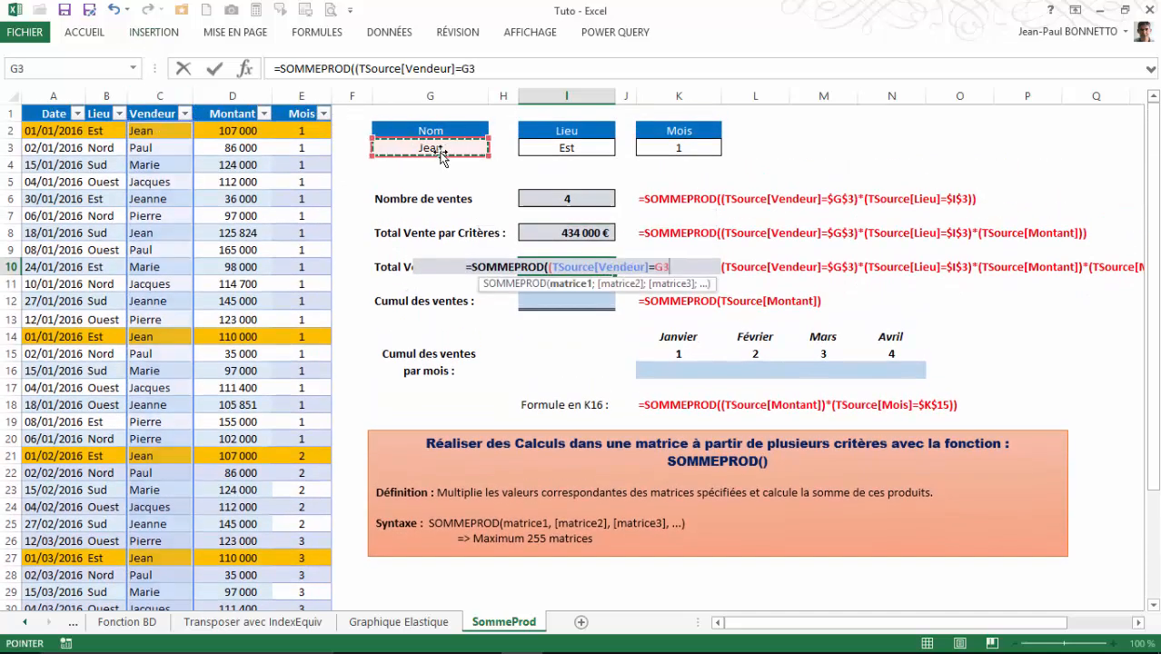
key(F5)
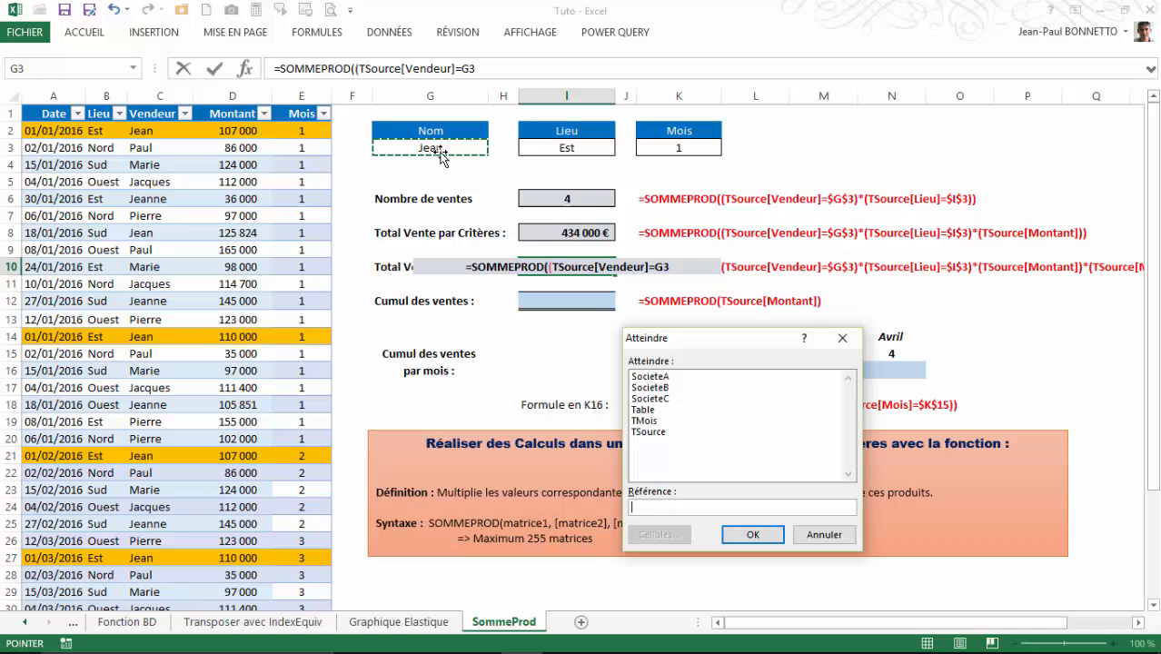
click(824, 534)
key(F4)
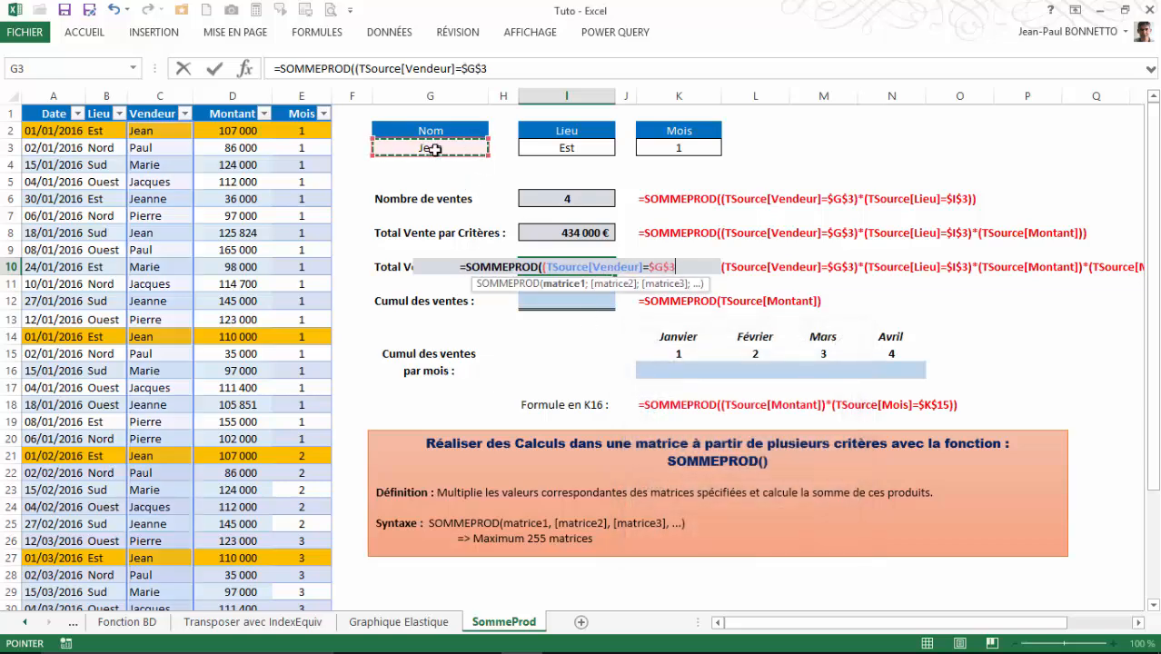
text()*)
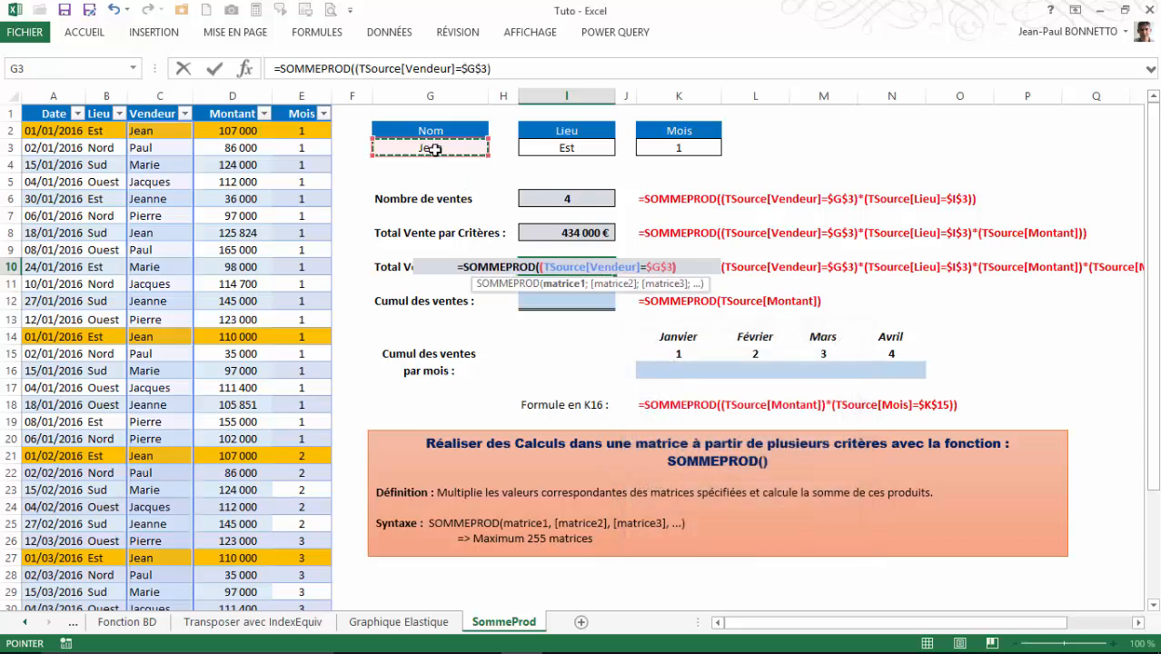
Step: Add the second condition (TSource[Lieu]=$I$3) to the I10 formula, enclosed in its own parentheses
click(92, 131)
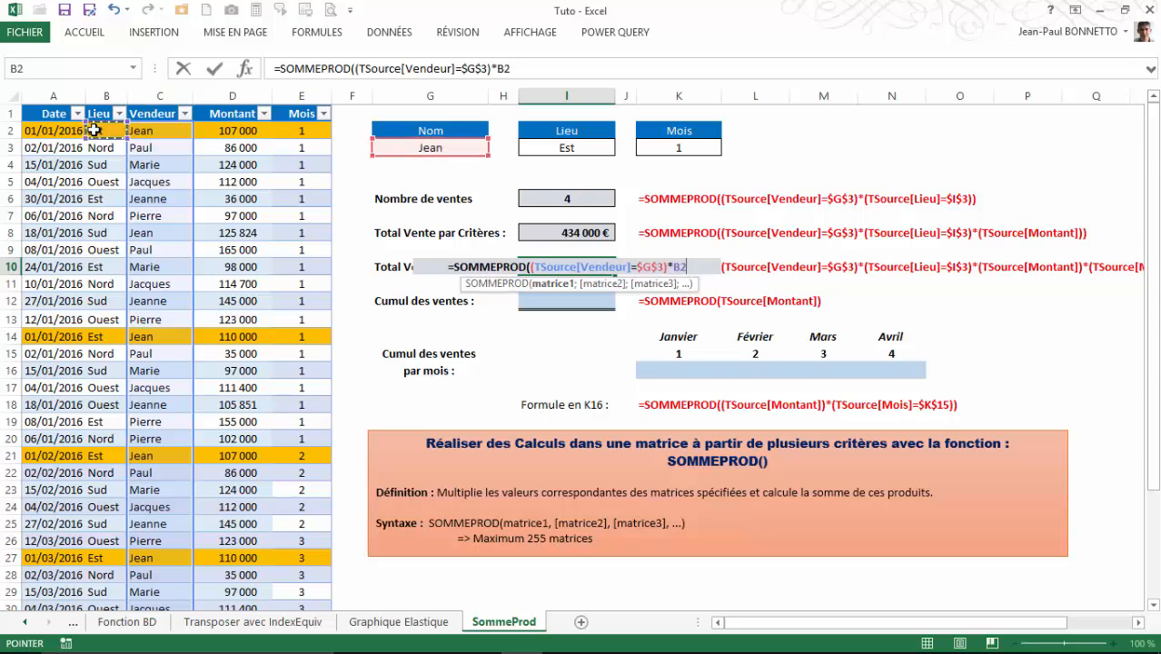
key(ctrl+shift+Down)
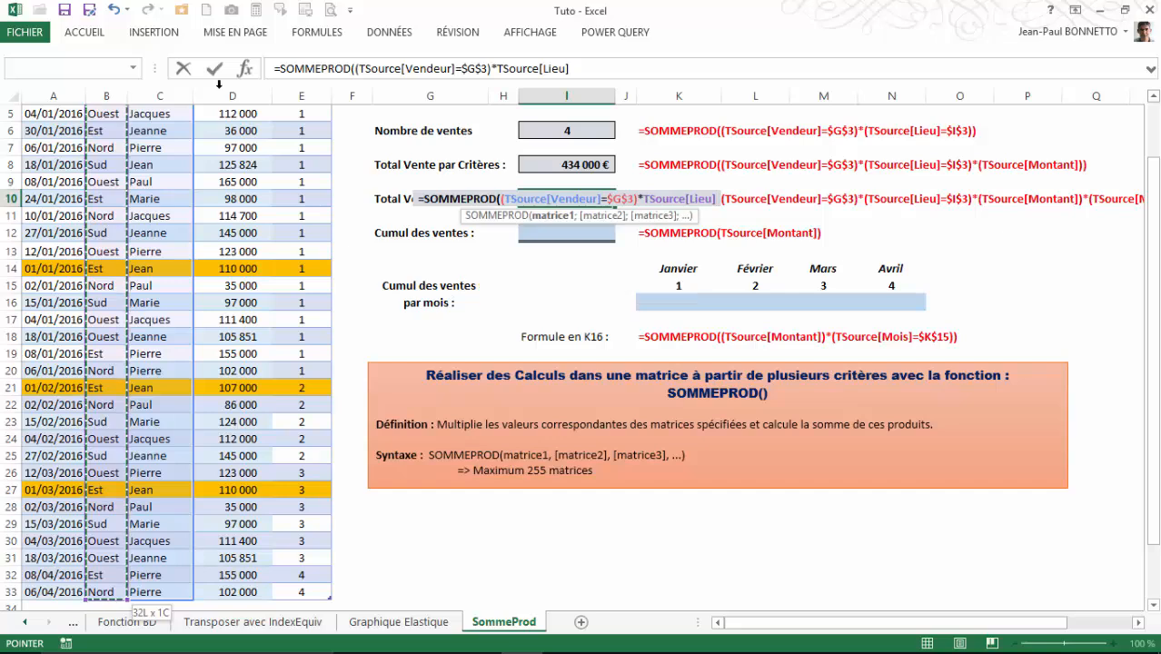
text(=)
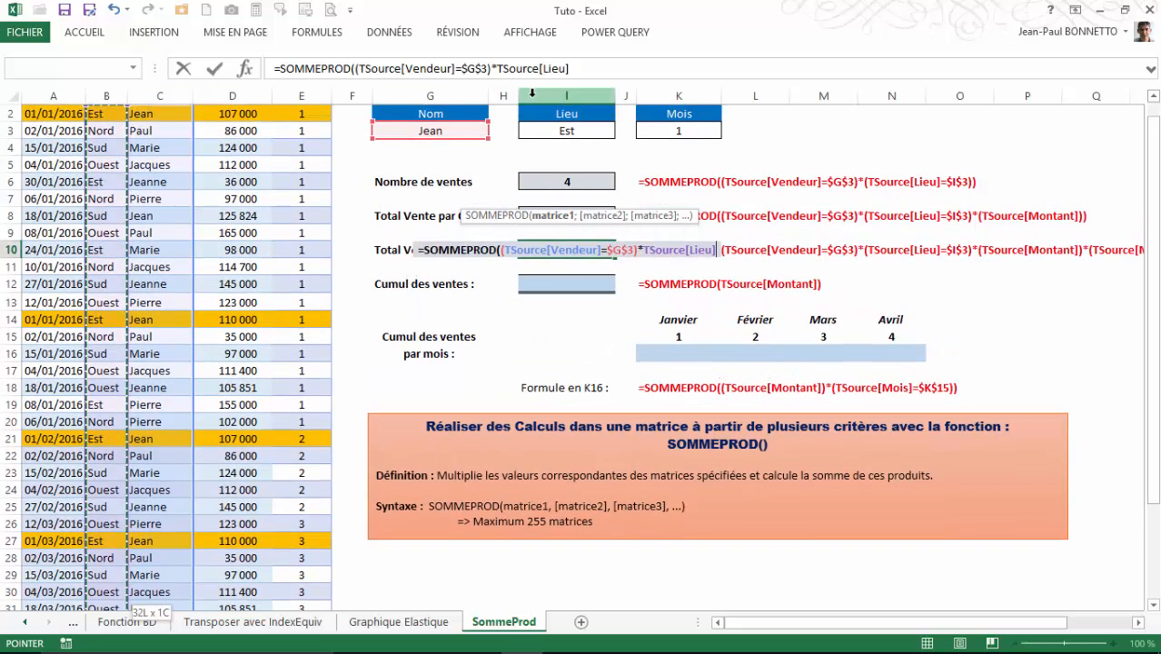
click(569, 132)
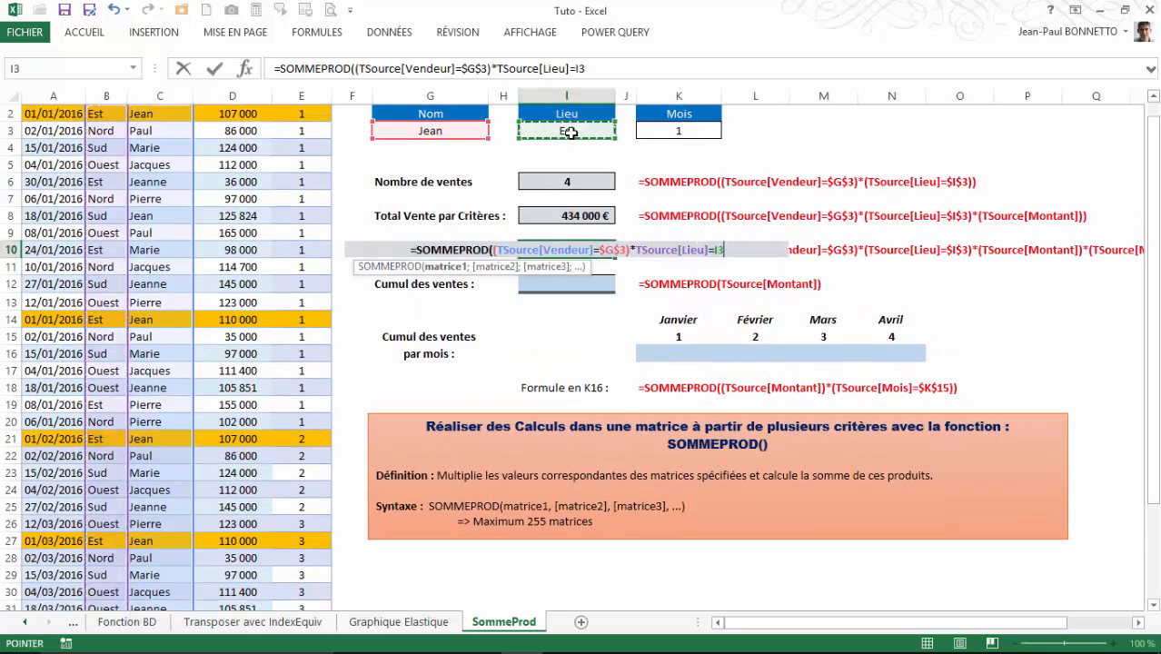
key(F4)
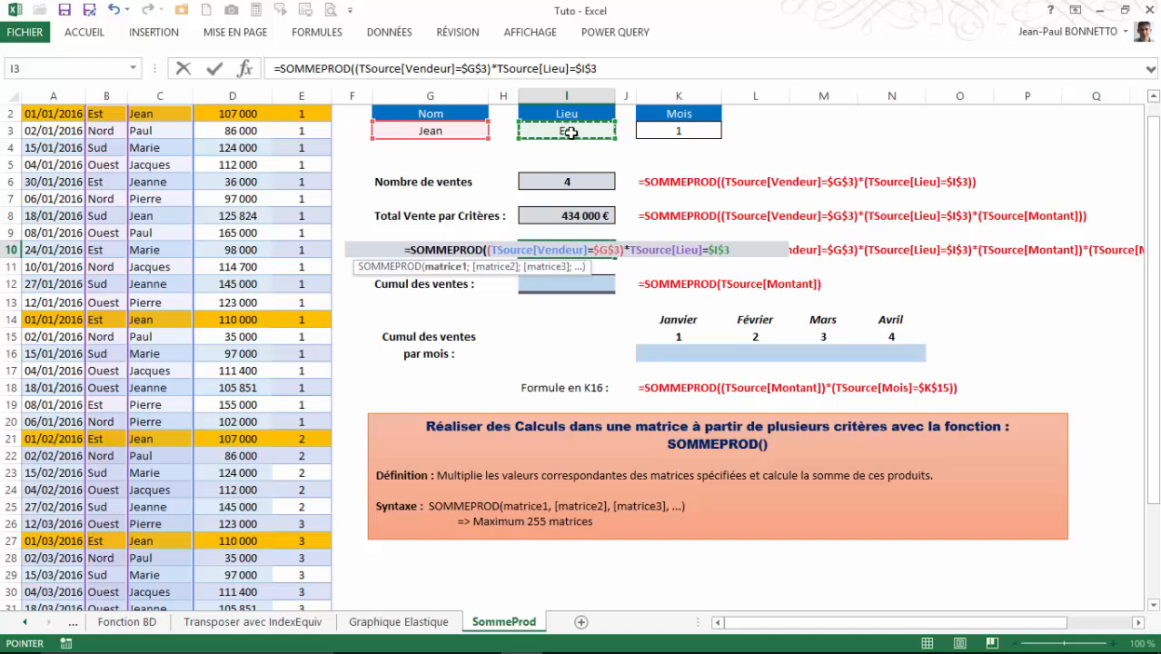
text())
click(628, 248)
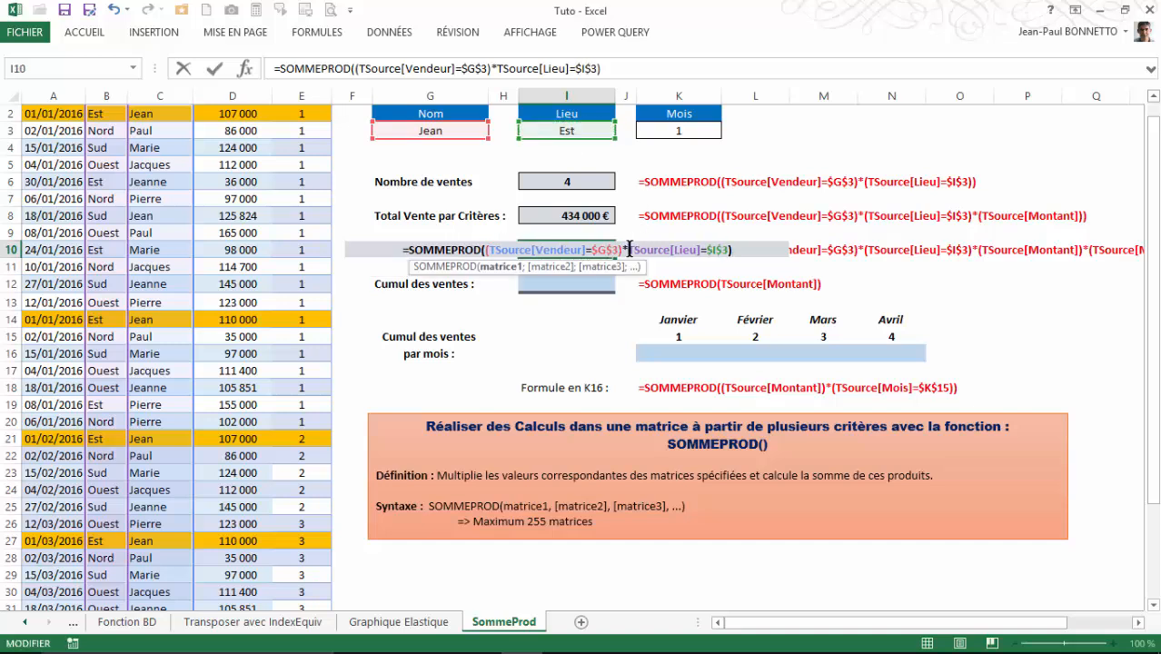
text(()
click(745, 249)
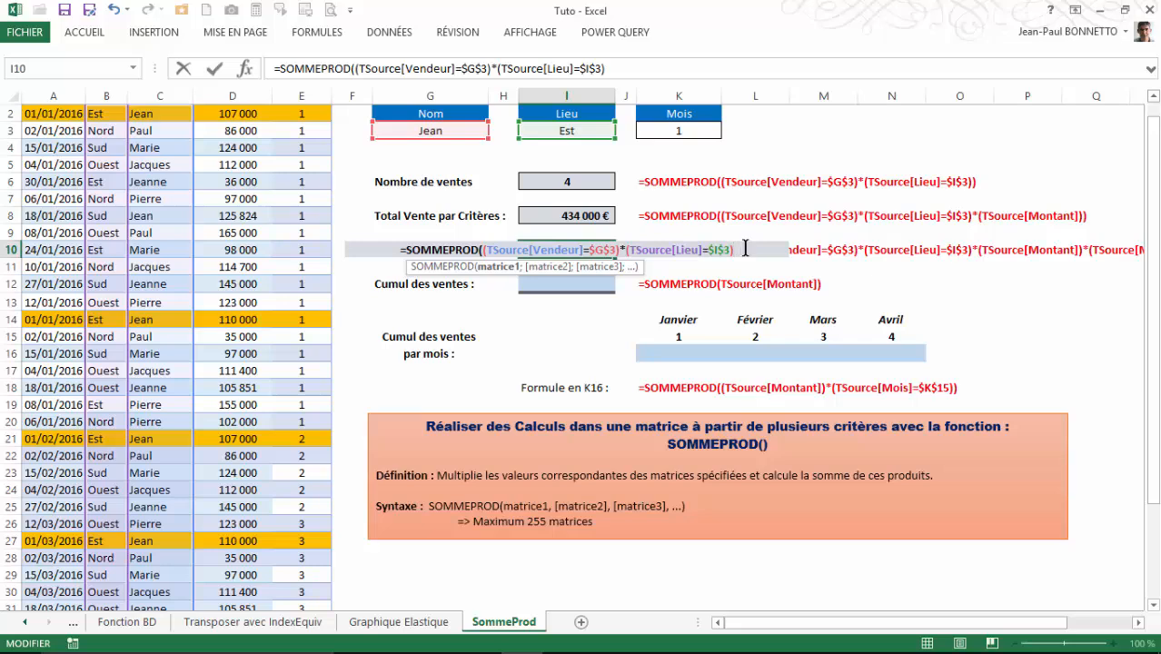
Step: Multiply the I10 formula by a third condition, (TSource[Mois]=K3)
text(*)
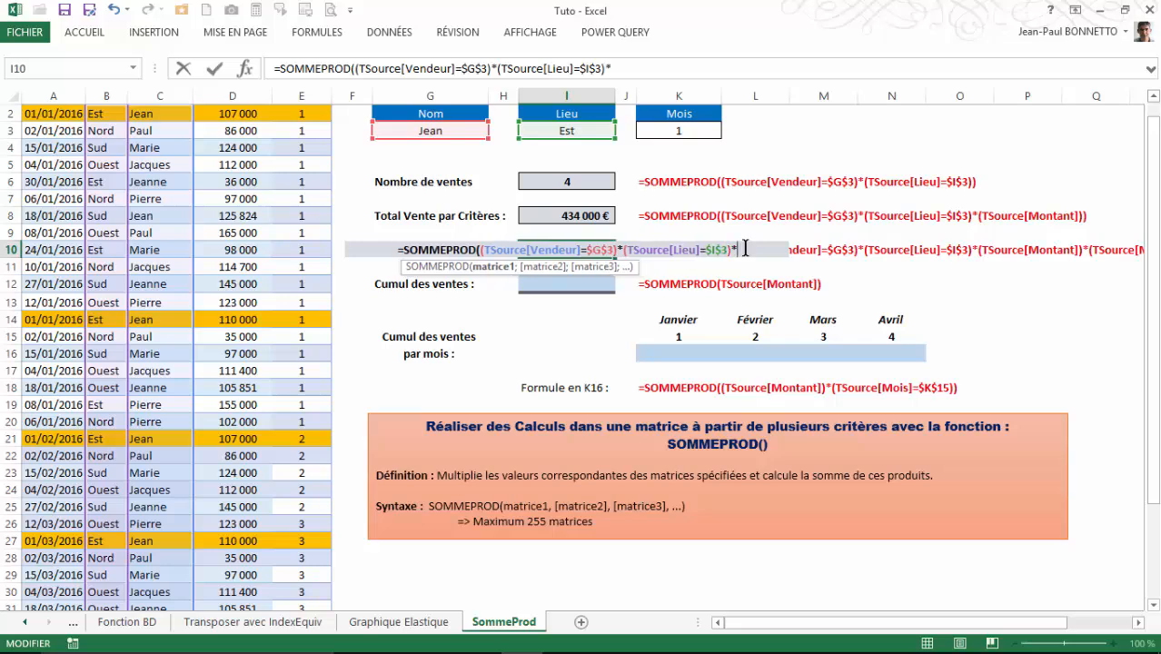
text(()
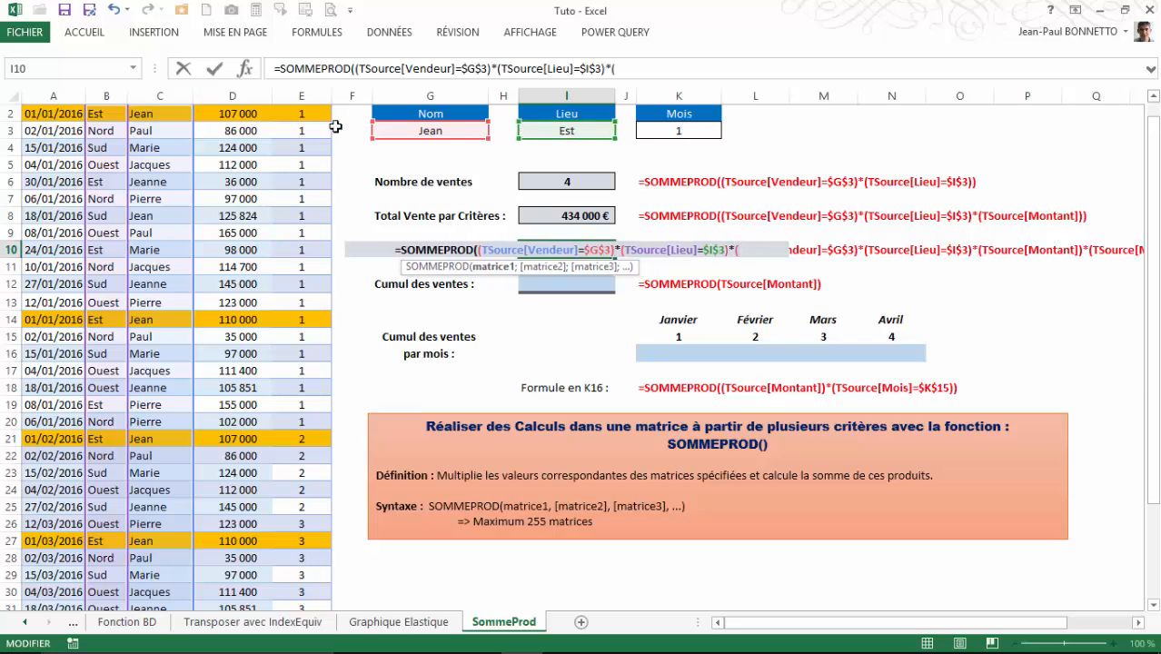
scroll(328, 122, up, 1)
click(297, 131)
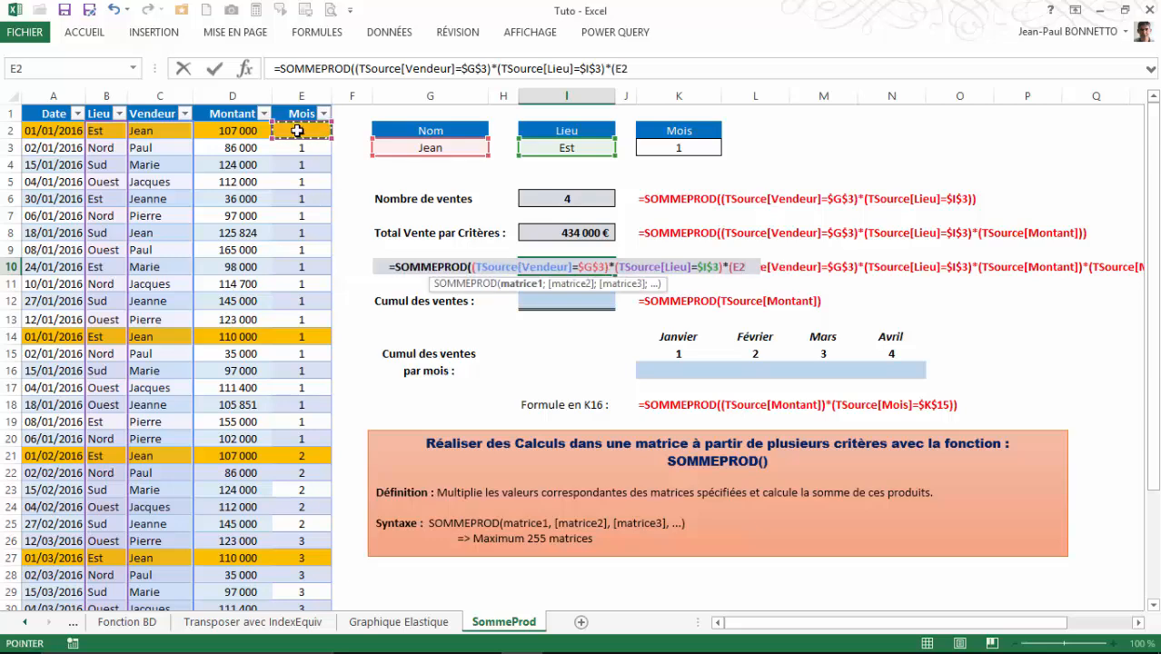
key(ctrl+shift+Down)
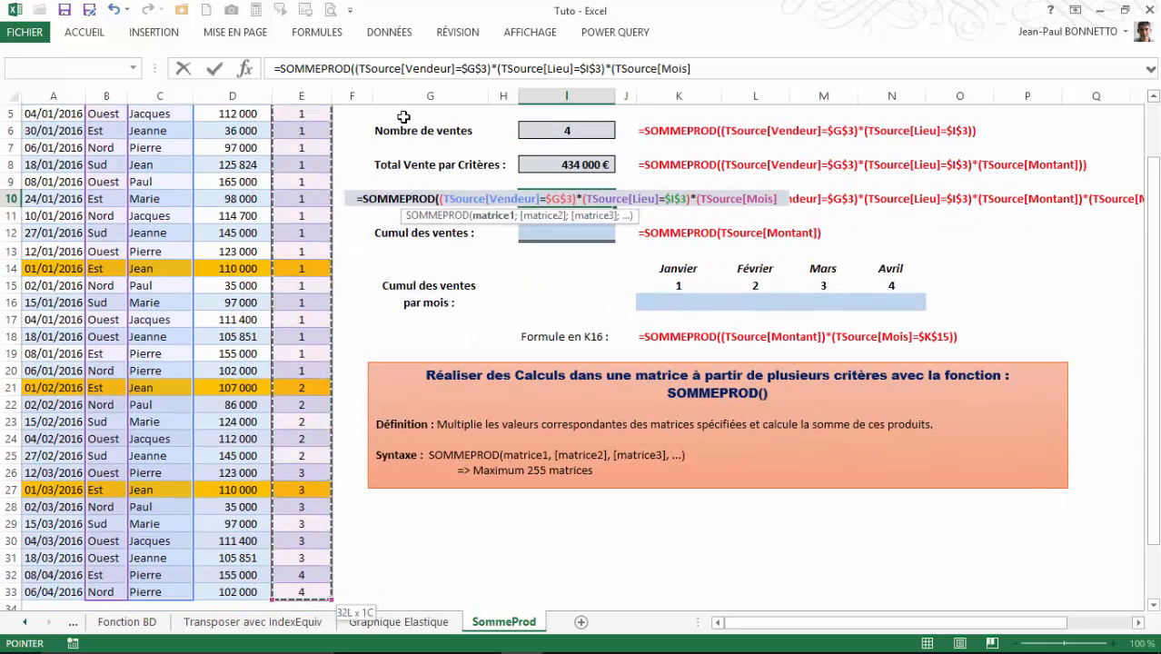
scroll(404, 117, up, 1)
scroll(404, 116, up, 1)
text(=)
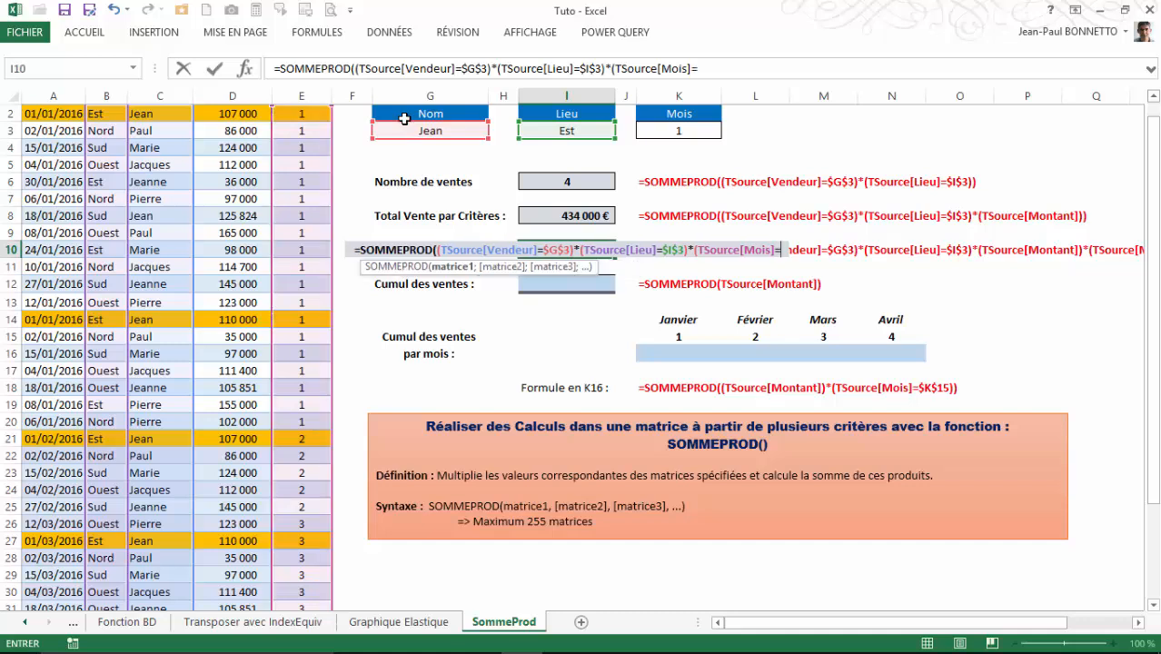
click(685, 133)
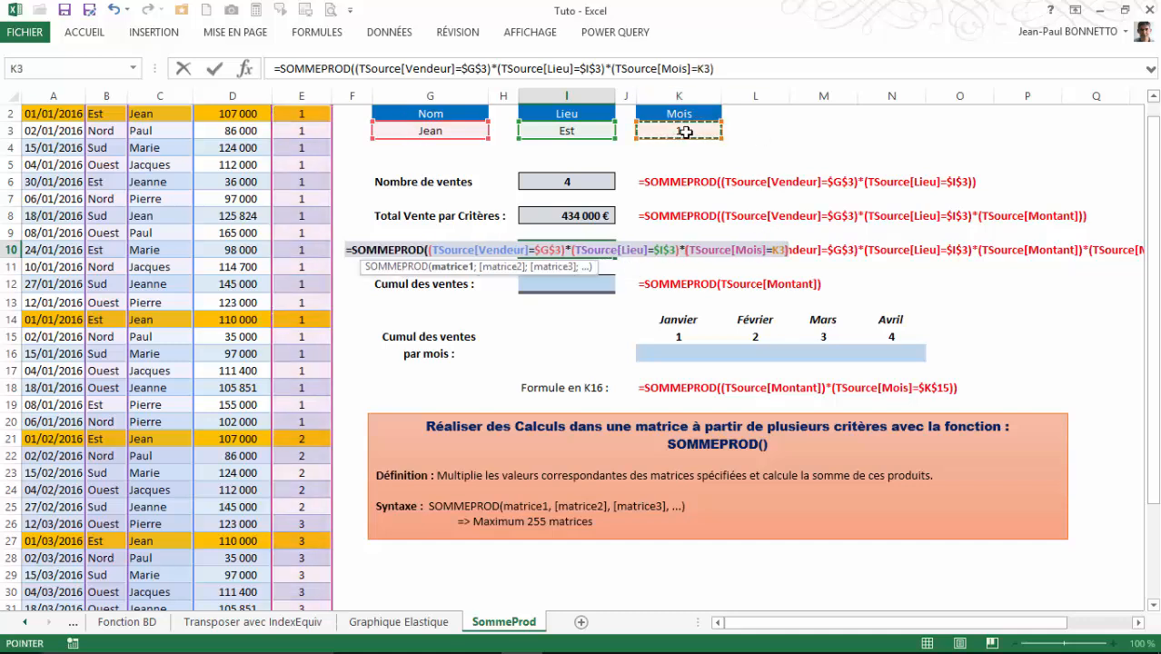
text())
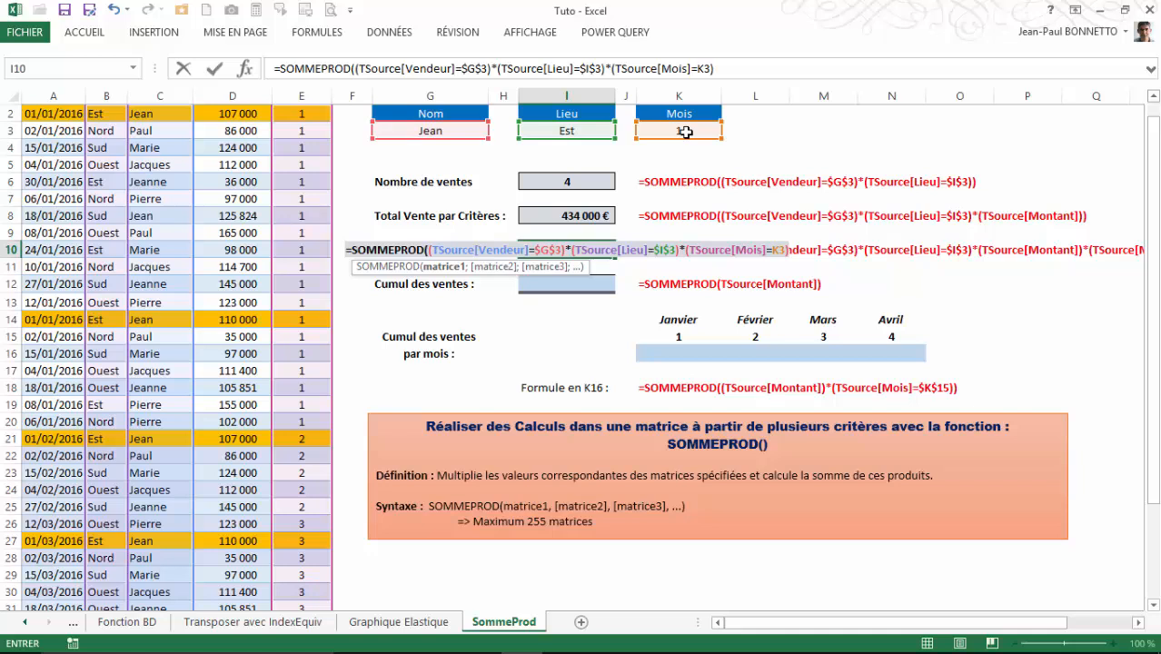
Step: Multiply the I10 formula by the whole Montant column, TSource[Montant], and add a closing parenthesis
text(*)
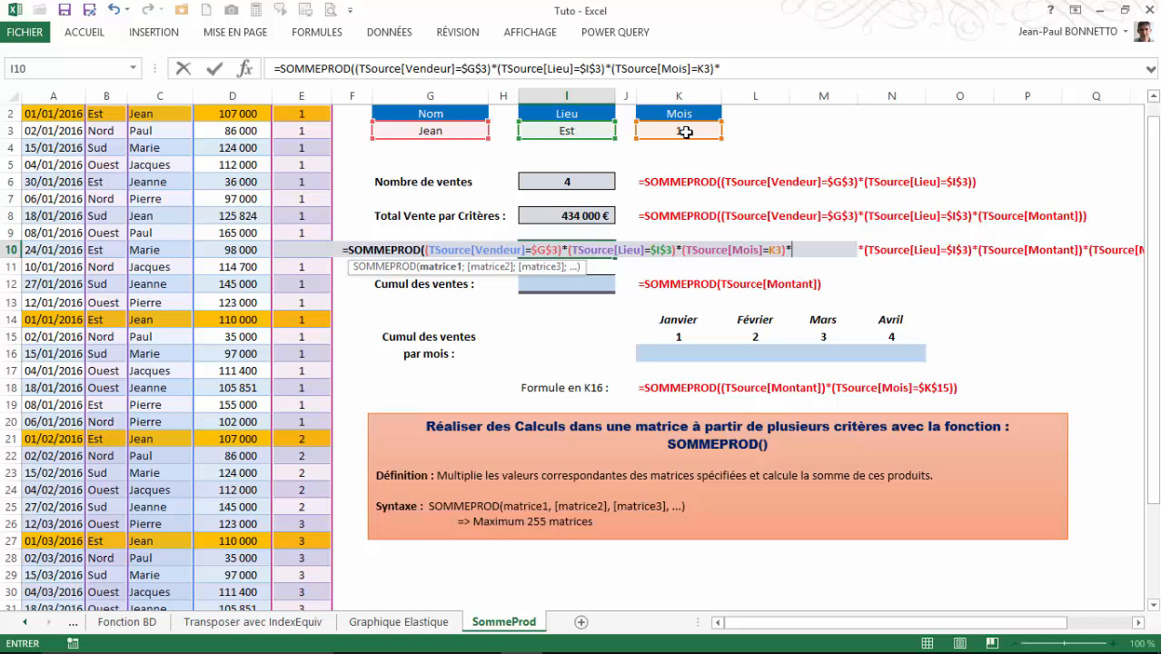
scroll(238, 127, up, 1)
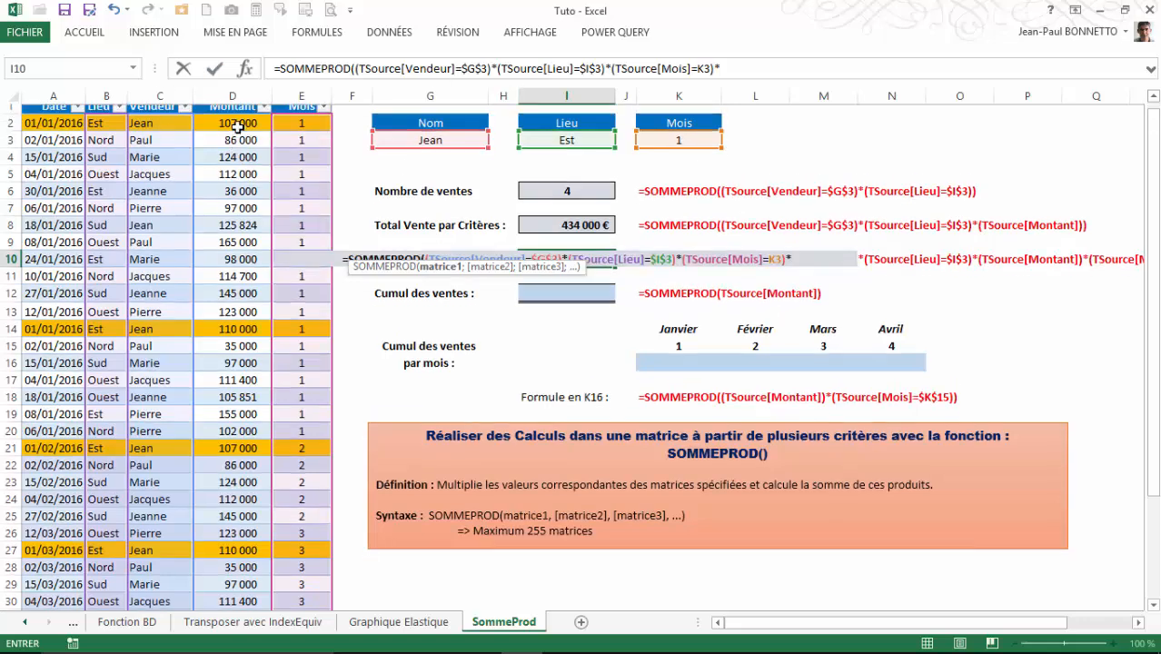
click(235, 130)
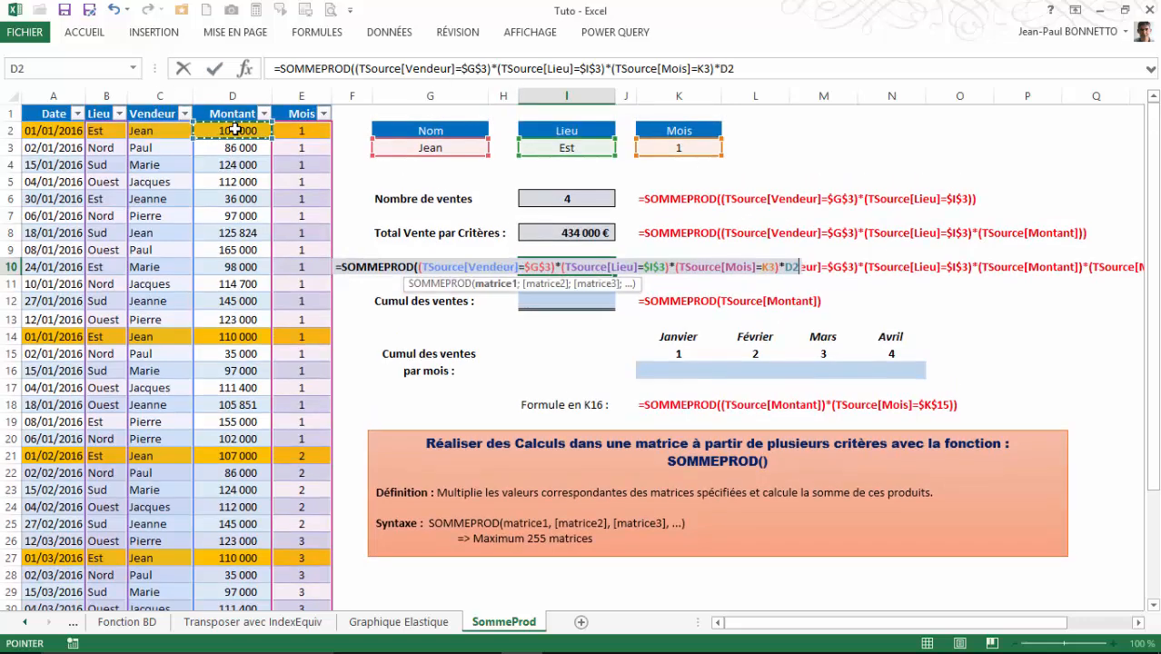
drag(235, 130, 234, 602)
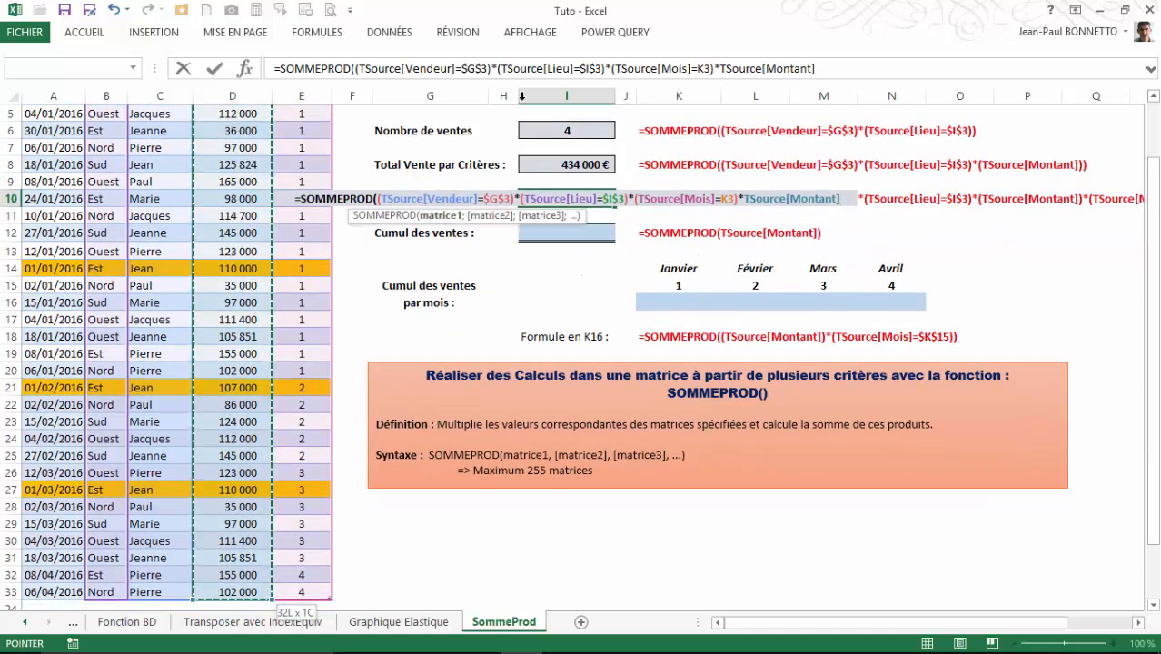
text())
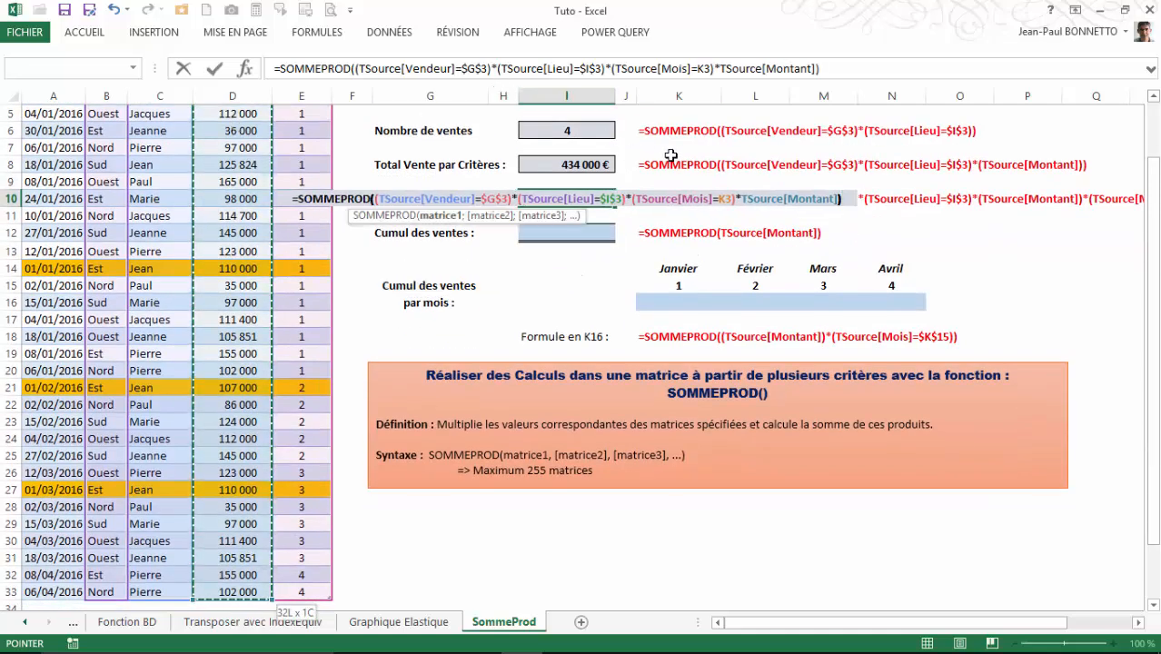
Step: Enclose TSource[Montant] in its own parentheses within the I10 formula, close SOMMEPROD and validate the formula
click(742, 199)
text(()
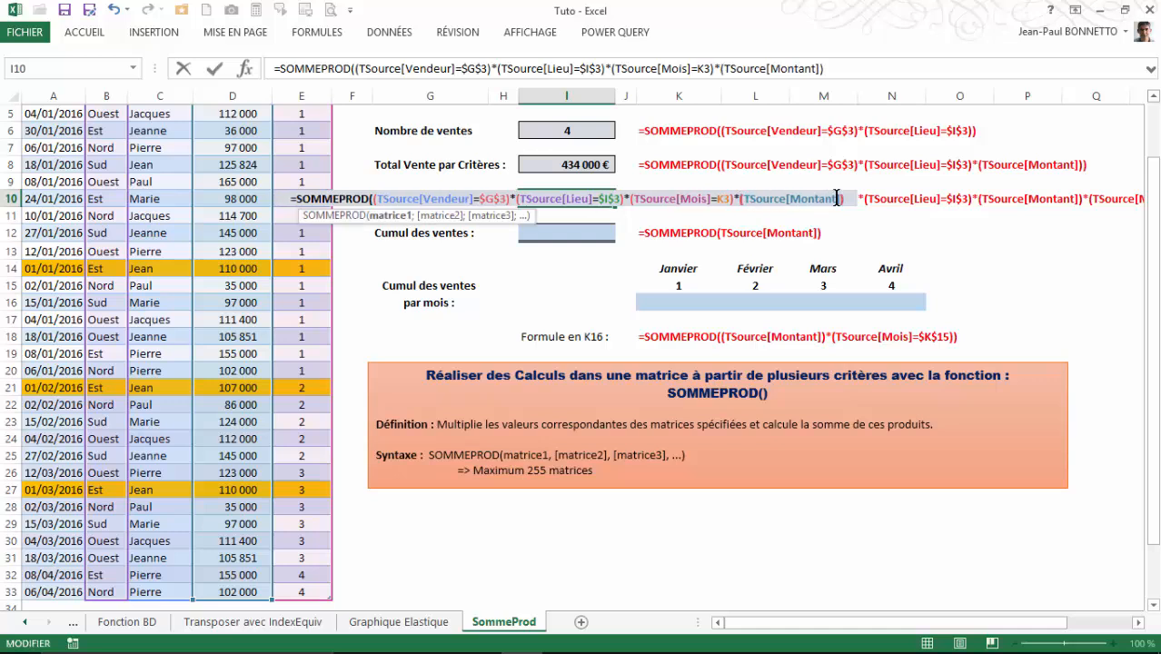
text())
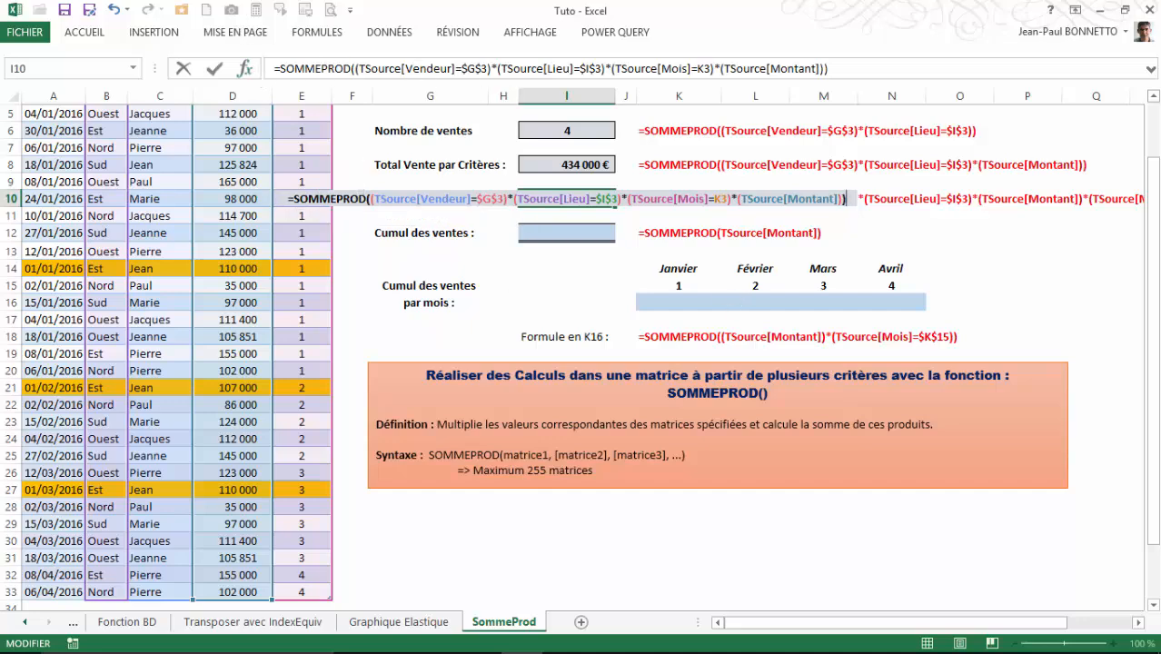
drag(1154, 248, 1154, 163)
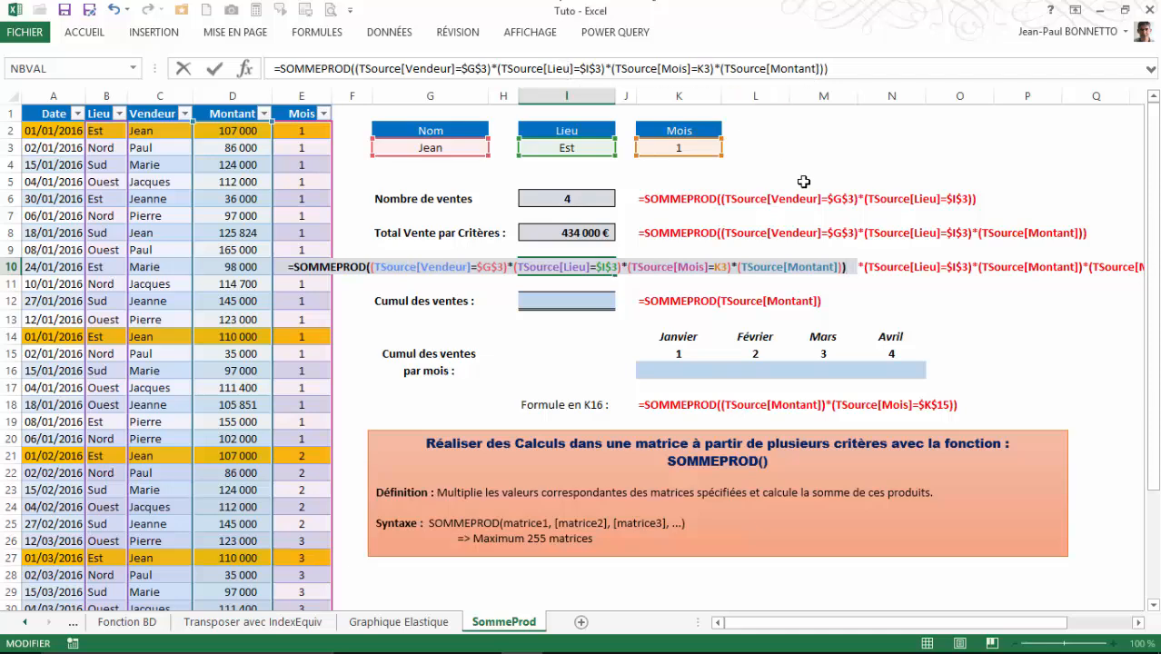
key(Return)
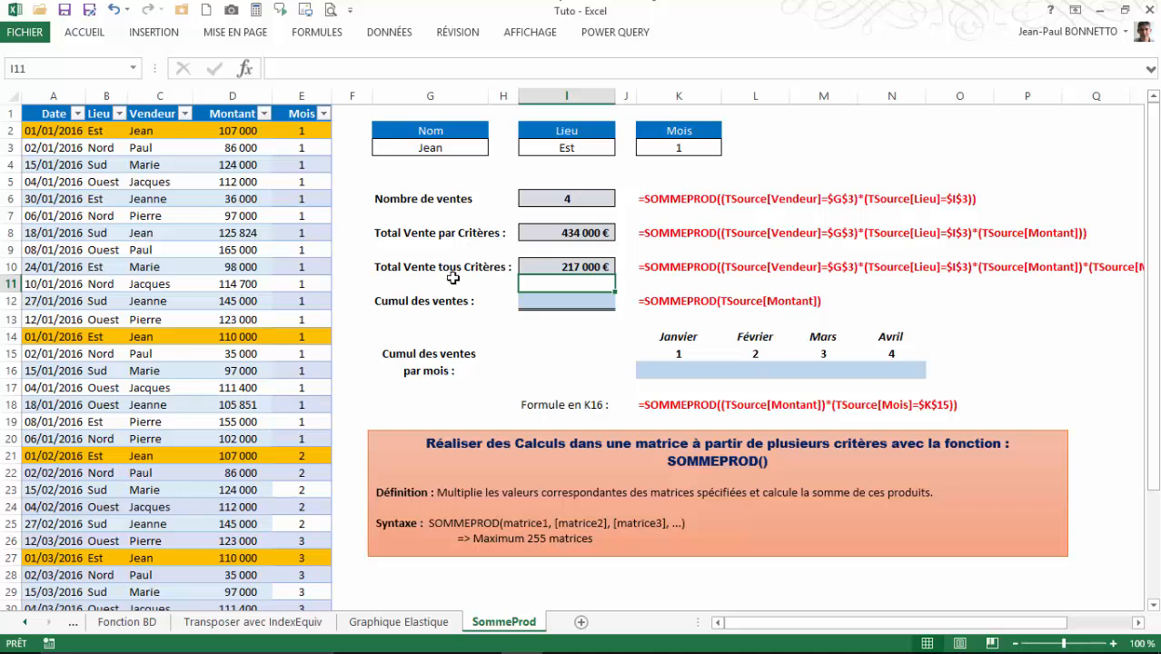
Step: Check the I10 total against the sum of the month 1 Montant cells D2 and D14
click(590, 267)
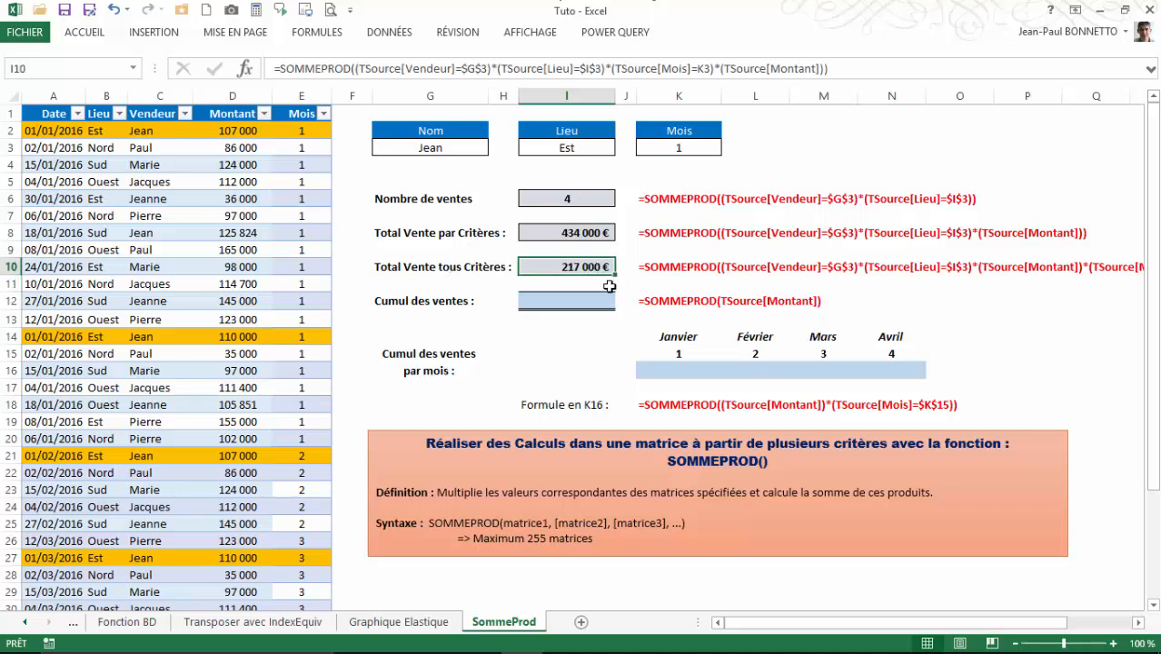
click(236, 130)
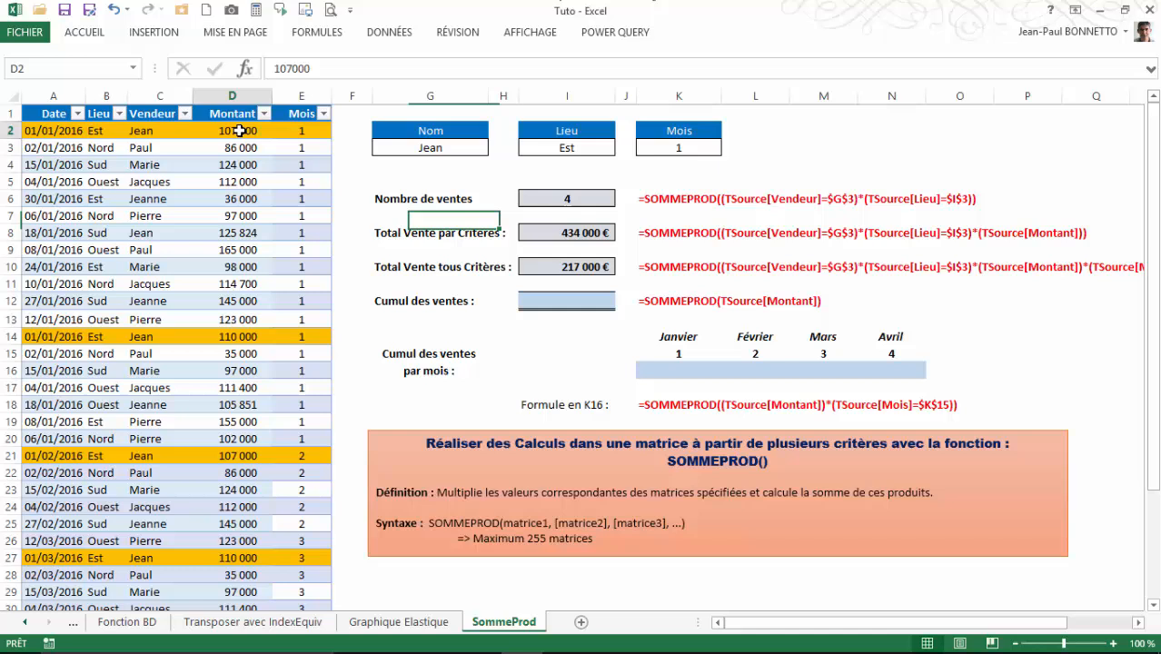
ctrl+click(240, 337)
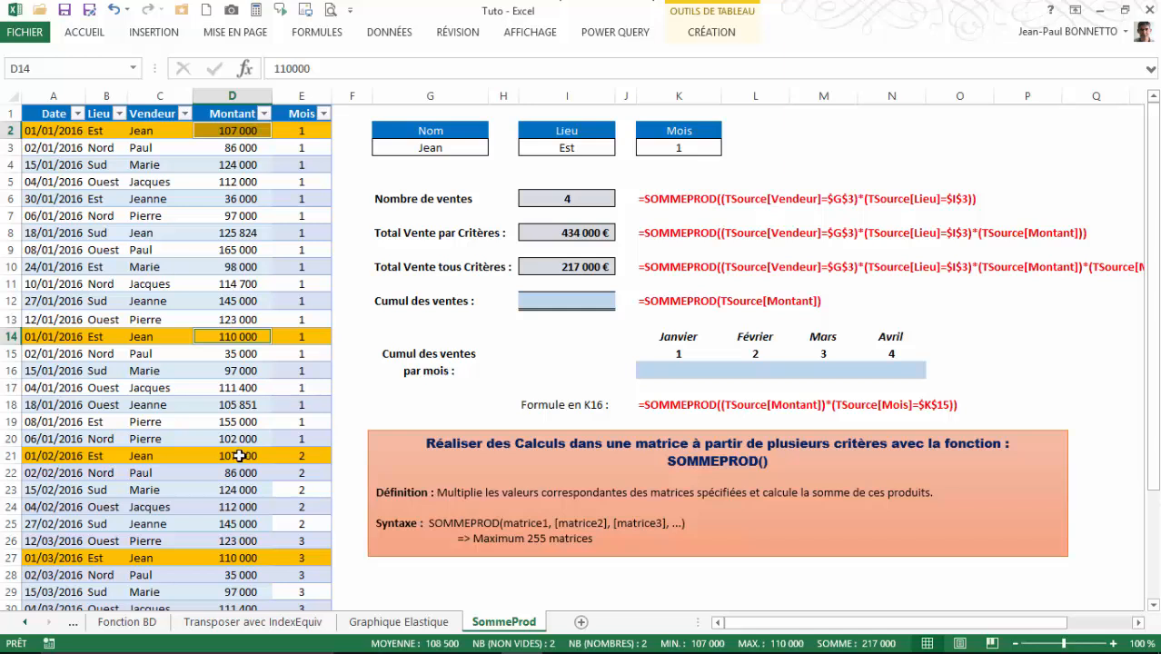
Step: Set the Mois criterion in K3 to 2 and compare the I10 total with the Montant and Mois cells in row 21
click(694, 148)
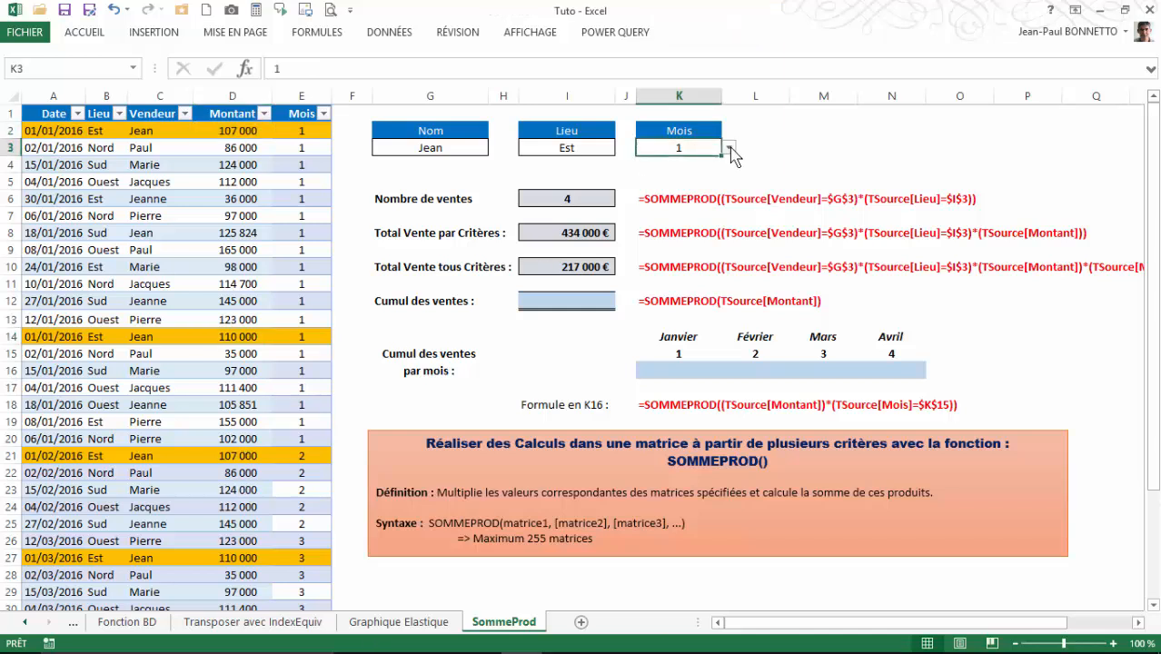
click(728, 148)
click(647, 179)
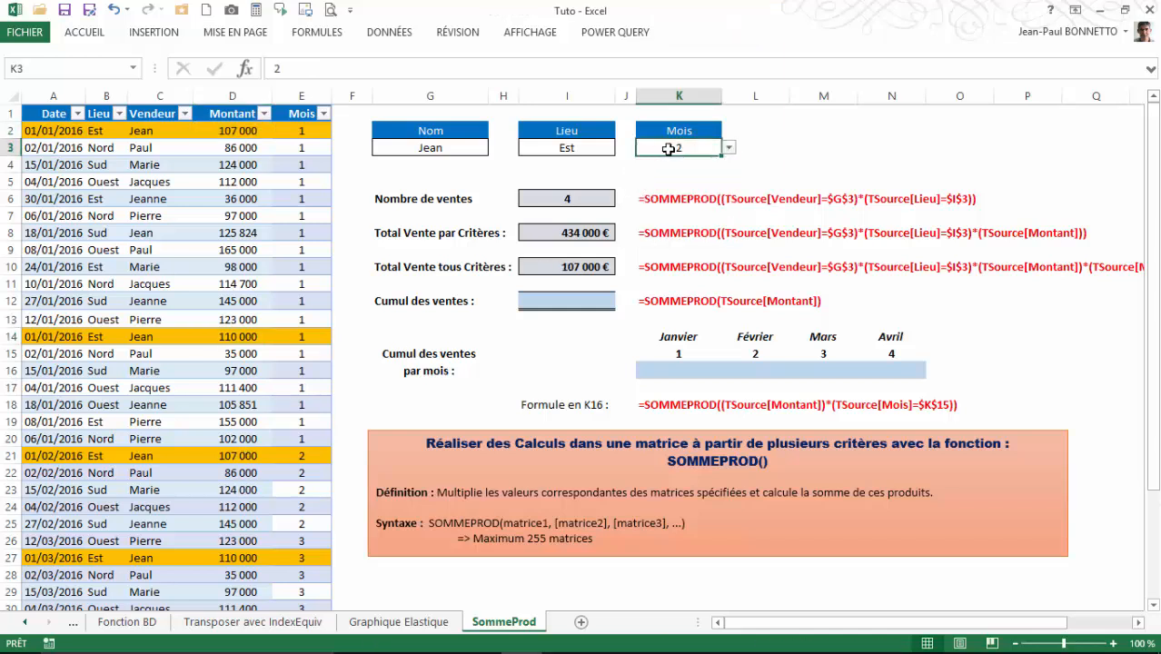
click(593, 265)
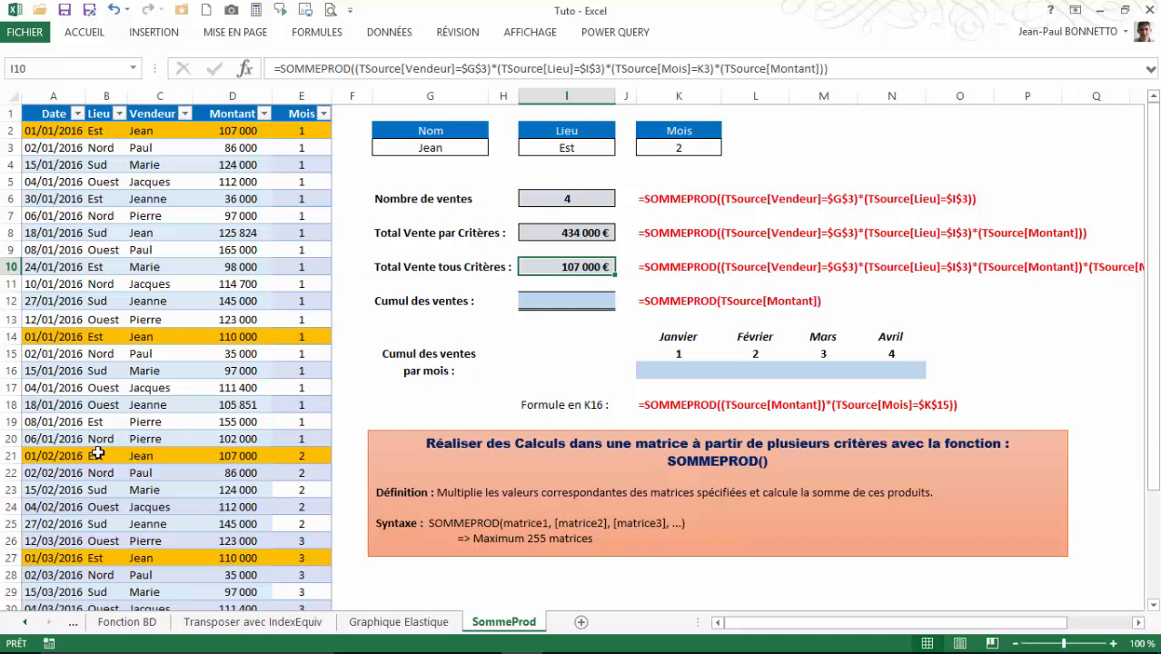
click(243, 454)
click(304, 455)
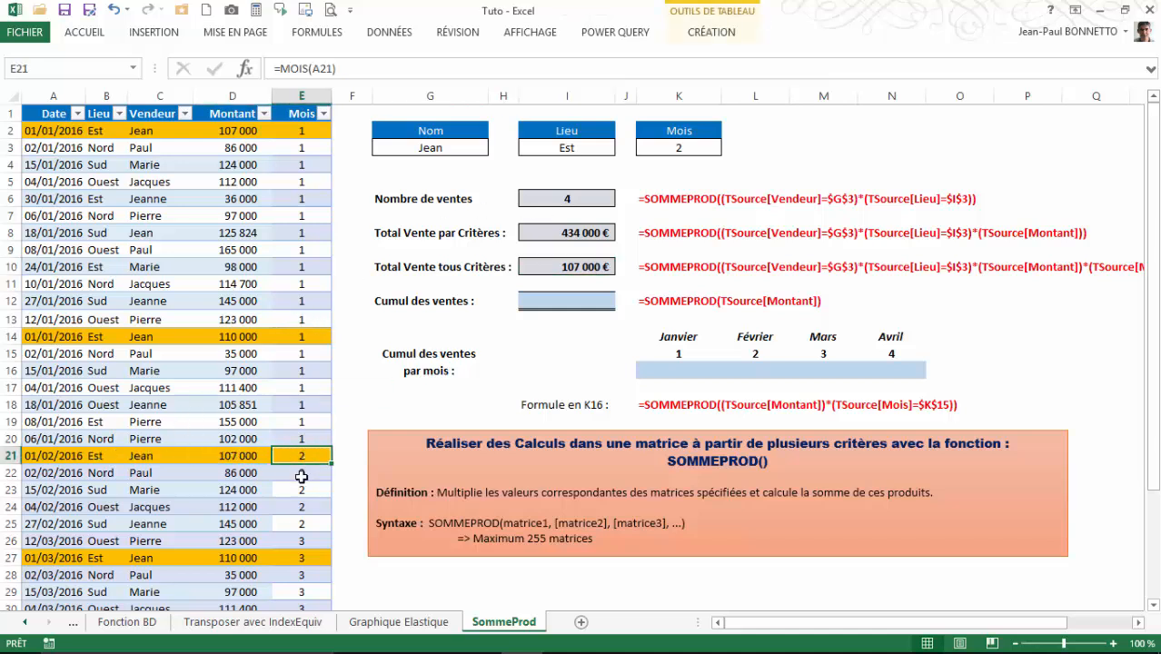
click(252, 454)
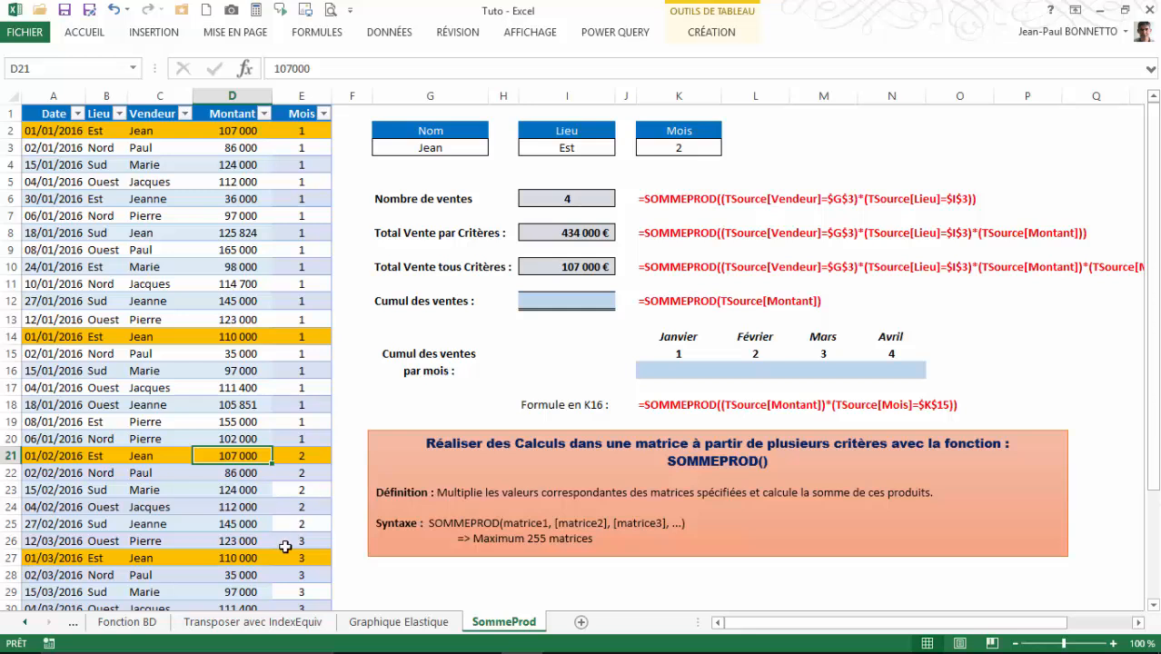
Step: Set the Mois criterion in K3 to 3 and check the I10 total
click(682, 148)
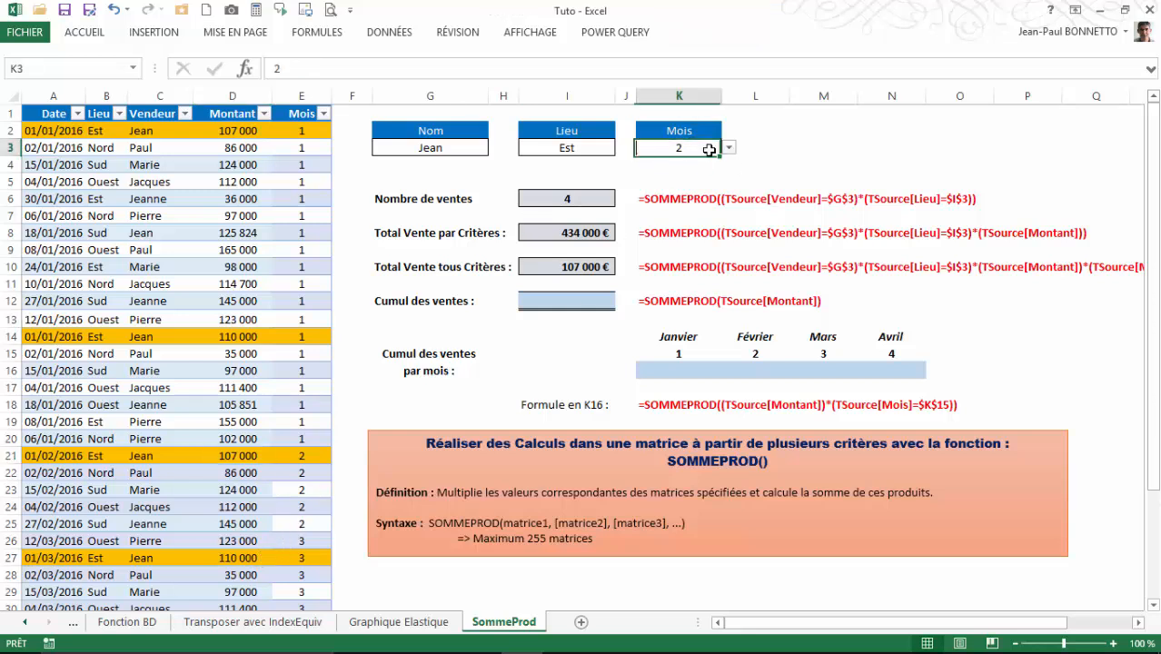
click(729, 148)
click(636, 172)
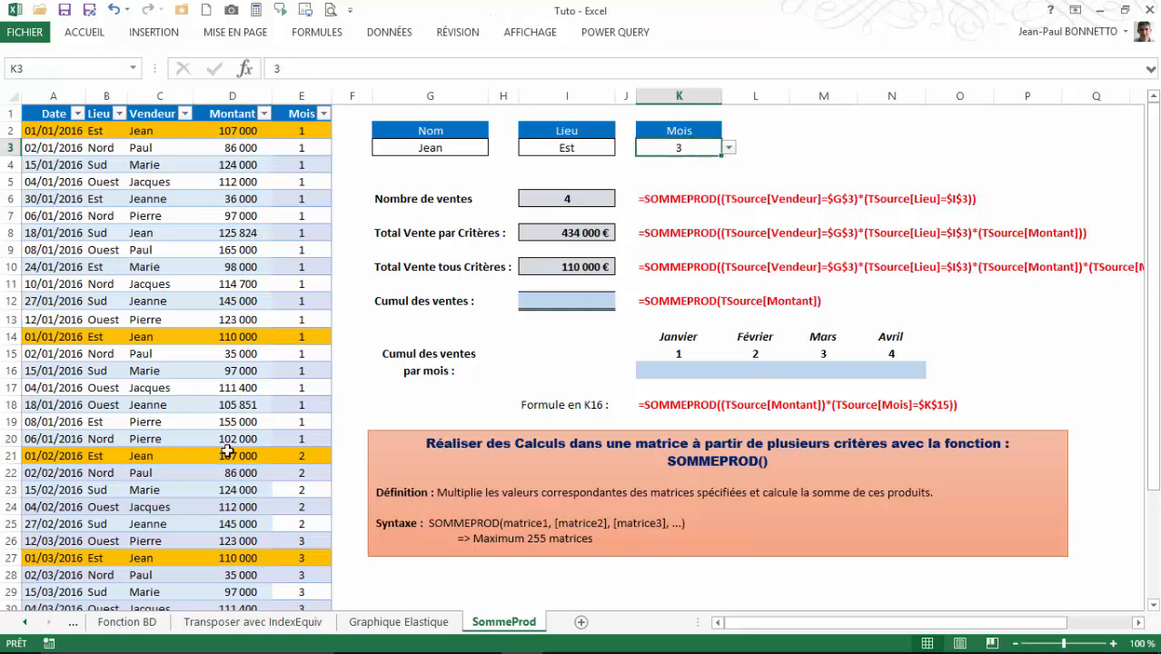
click(593, 264)
click(567, 299)
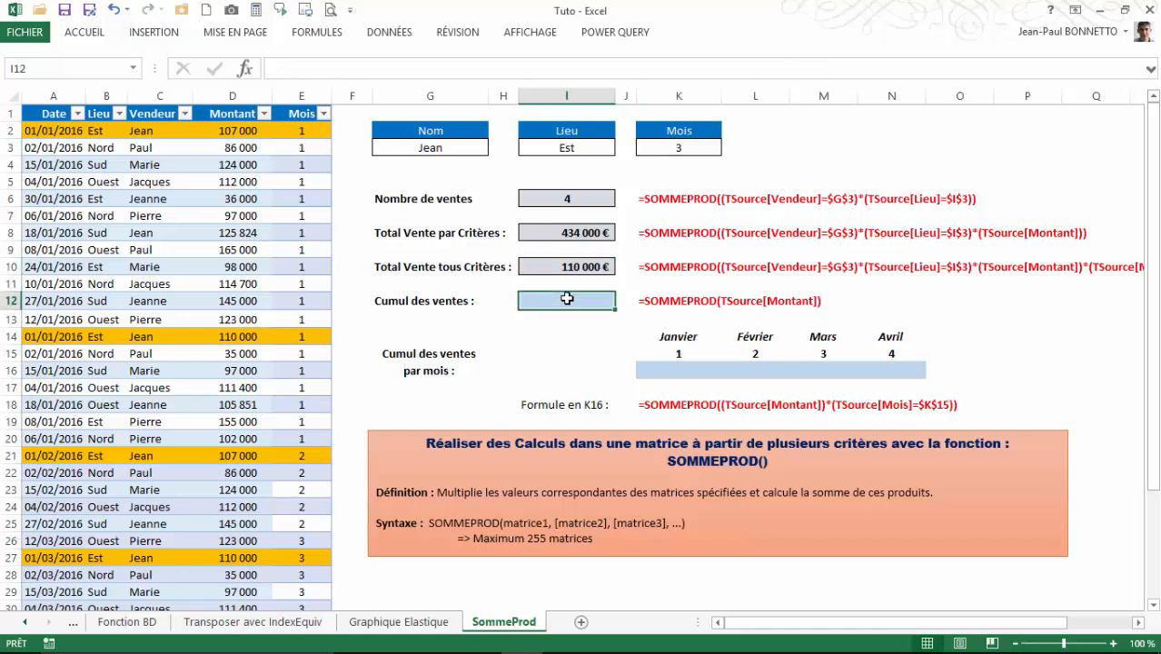
click(571, 267)
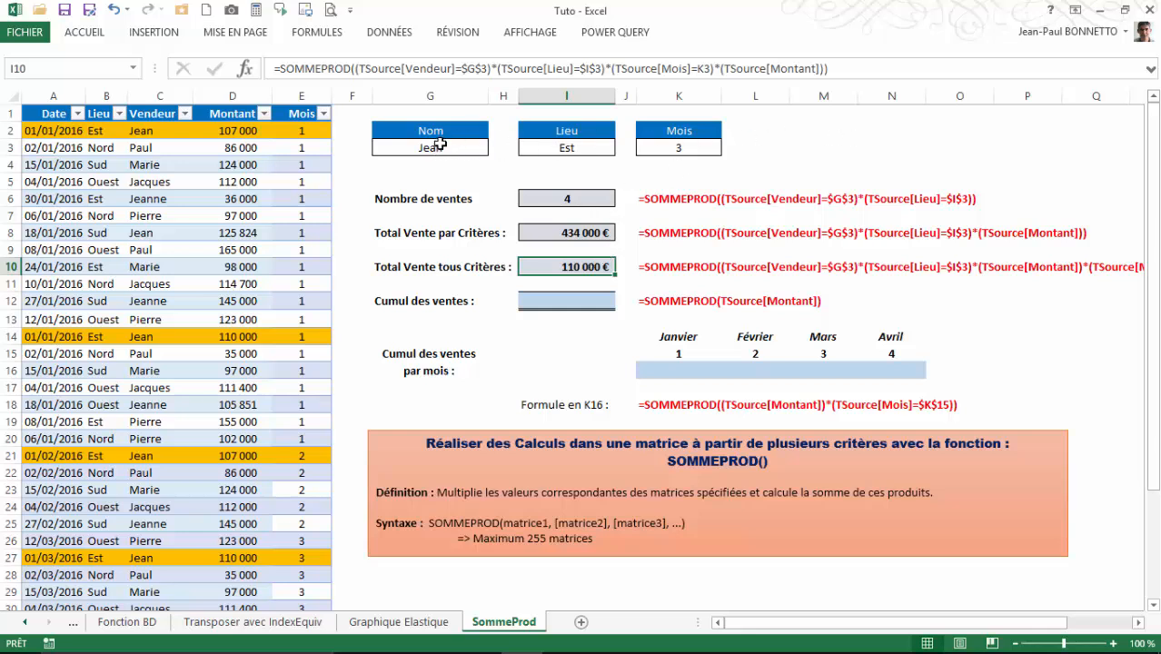
Step: Enter the formula =SOMMEPROD(TSource[Montant]) in I12 to compute the Cumul des ventes
click(567, 307)
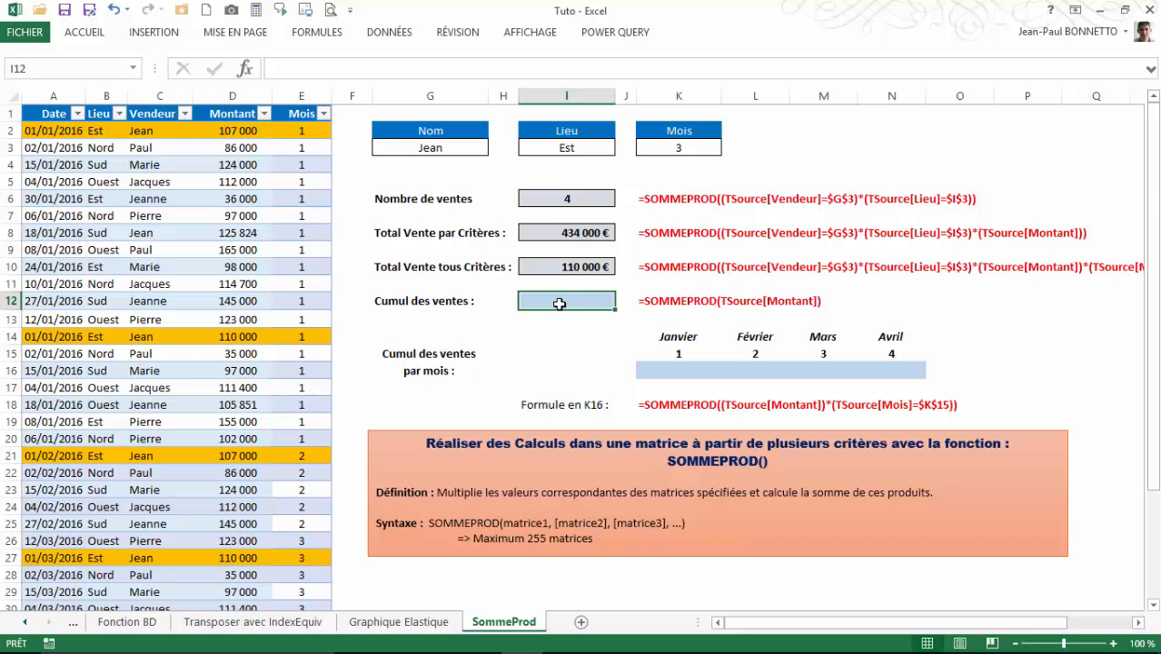
text(=)
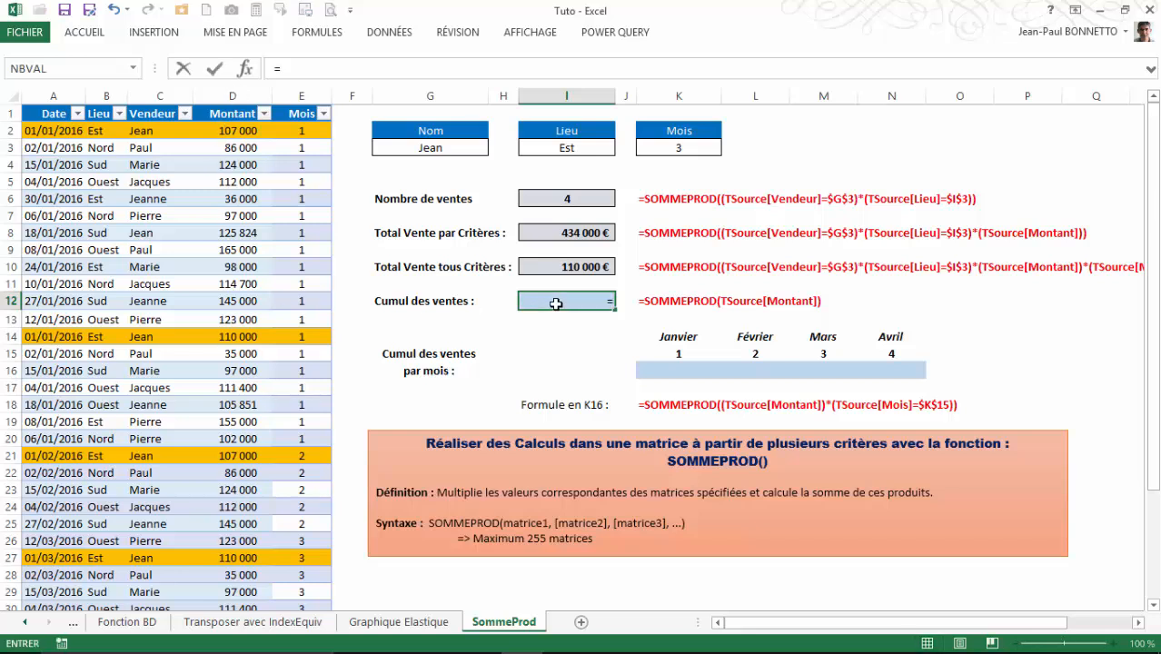
text(somm)
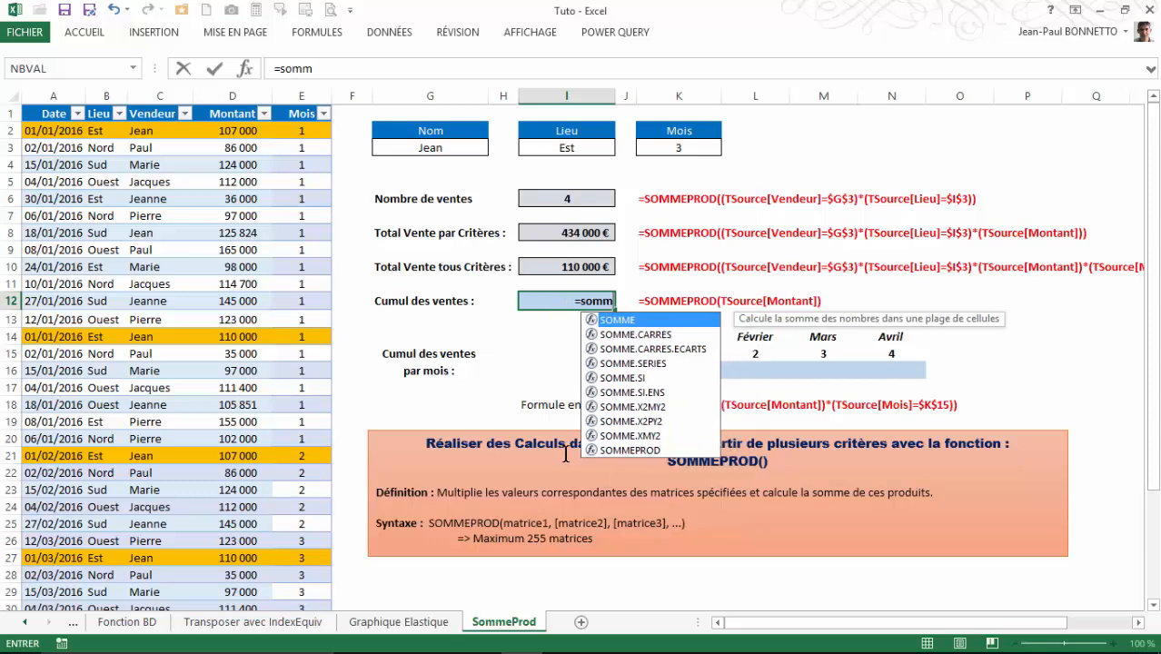
double_click(634, 450)
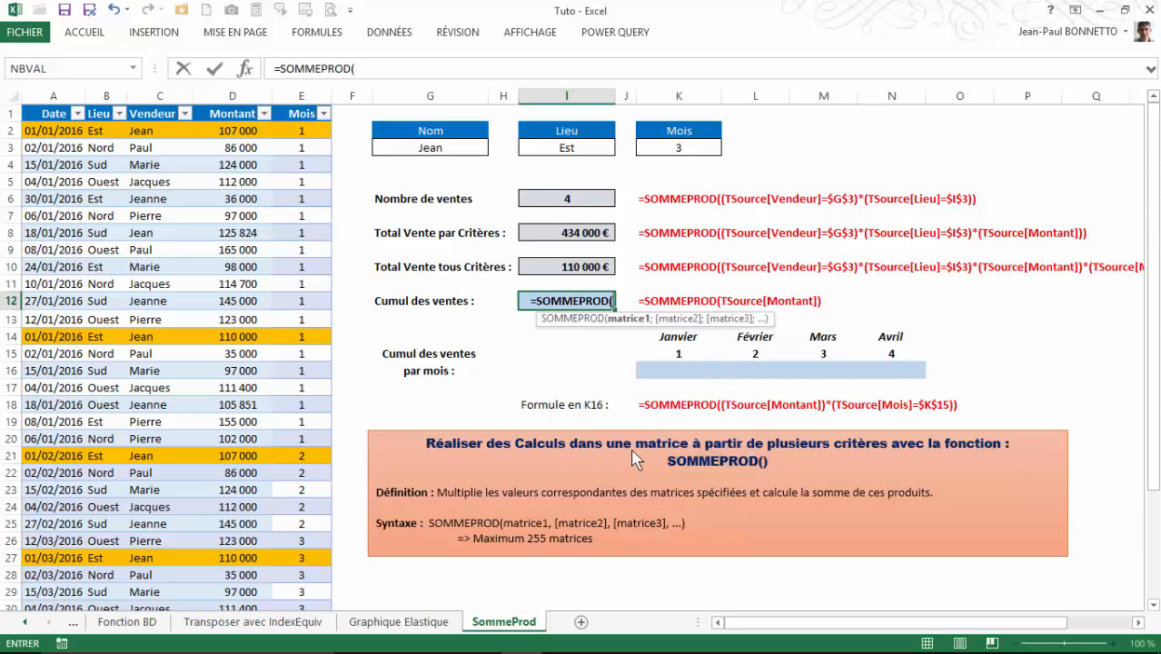
click(230, 133)
key(ctrl+shift+Down)
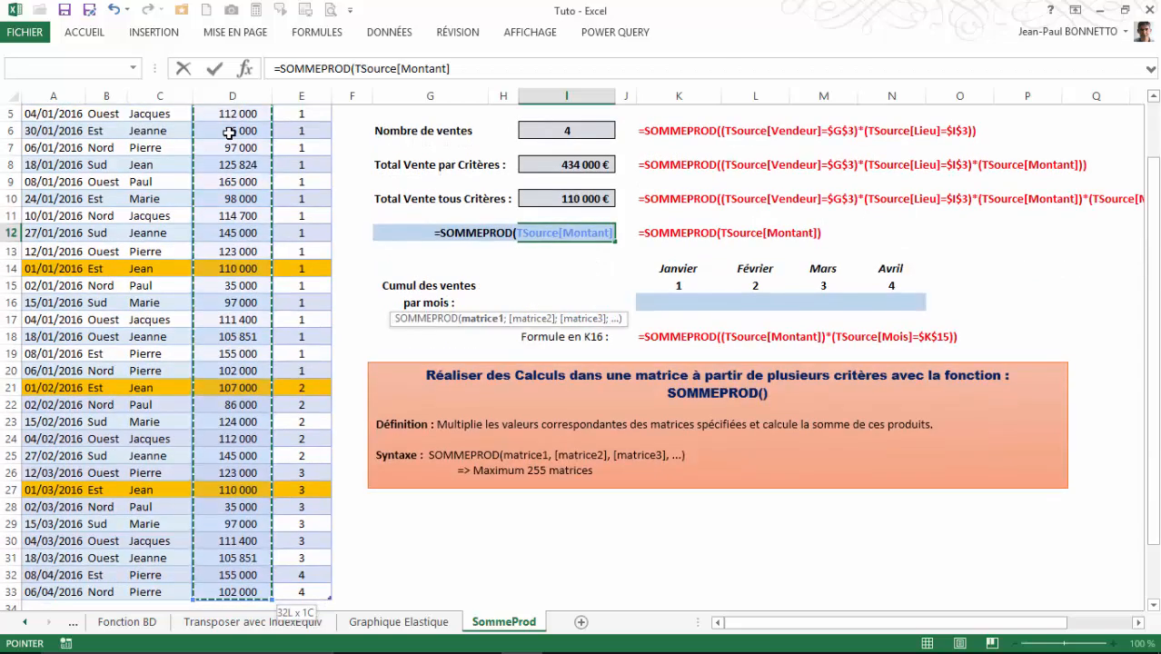
text())
key(Return)
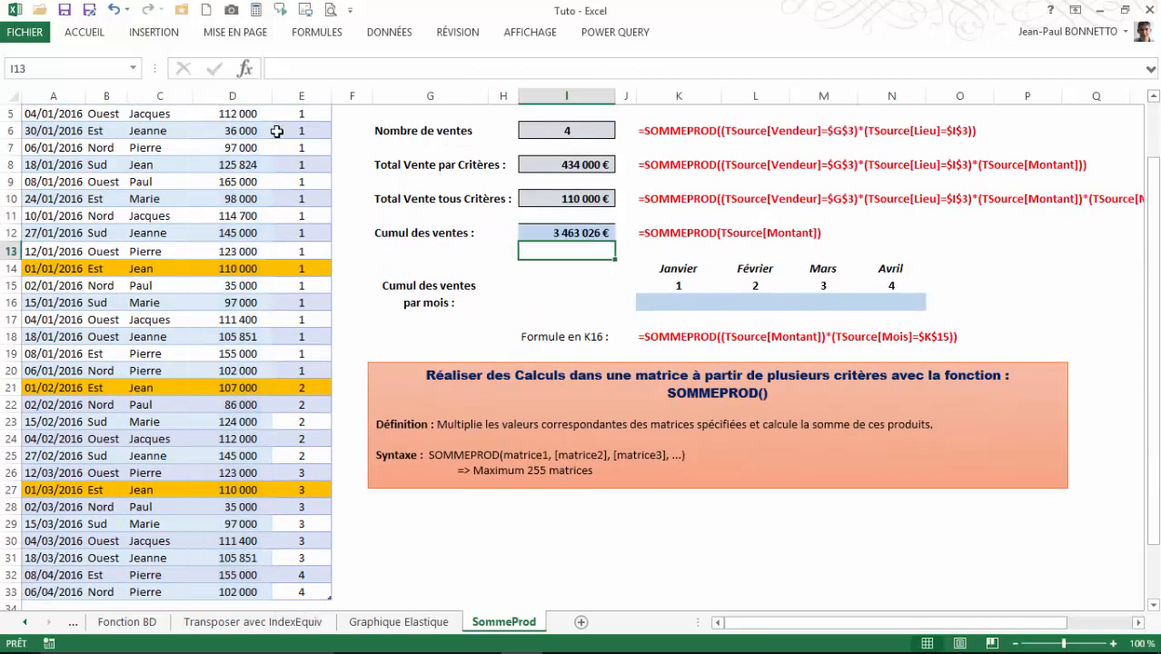
Step: Compare the I12 total with the sum of the entire Montant column, D2:D33
scroll(451, 242, up, 2)
click(560, 305)
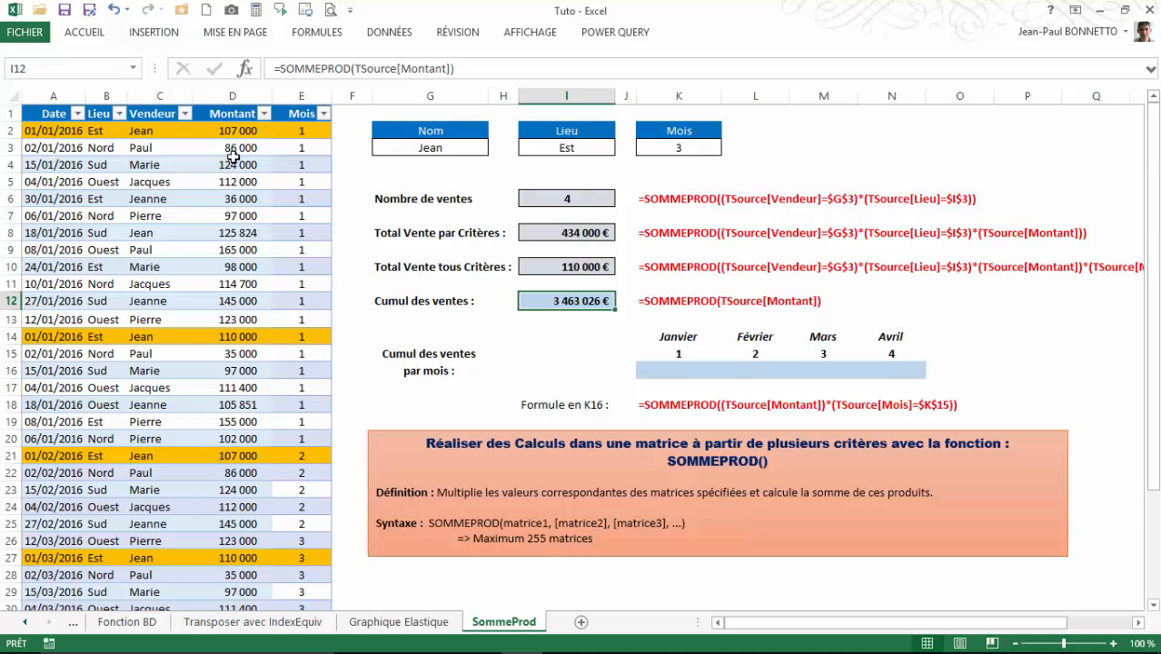
click(238, 128)
key(ctrl+shift+Down)
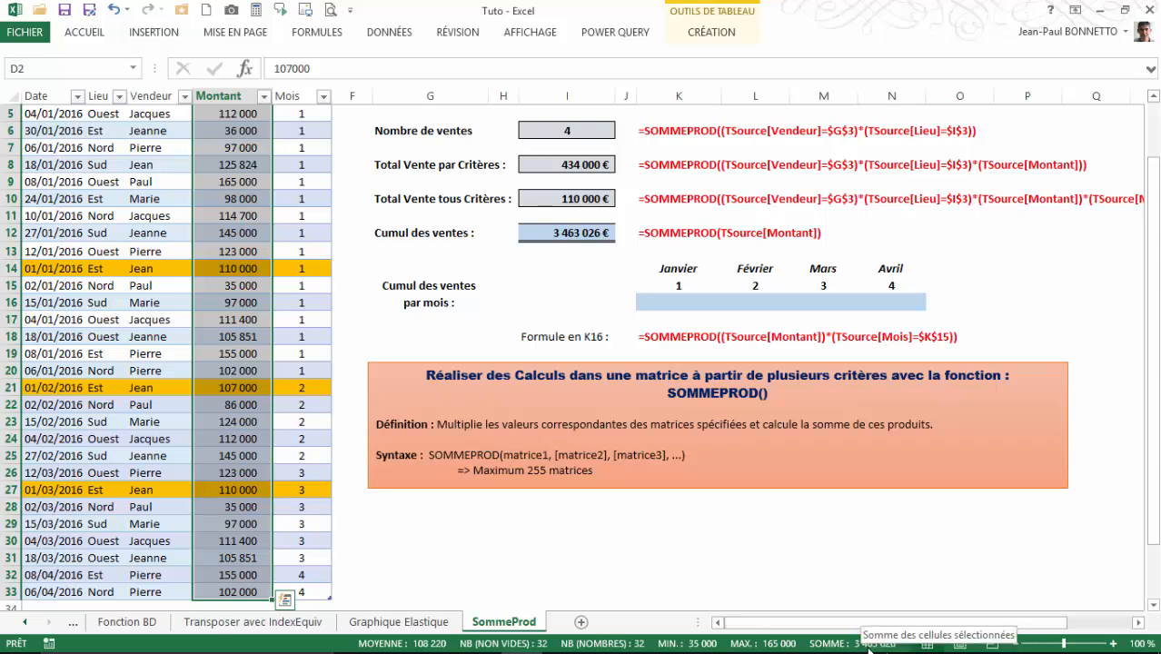
click(584, 232)
scroll(653, 251, up, 2)
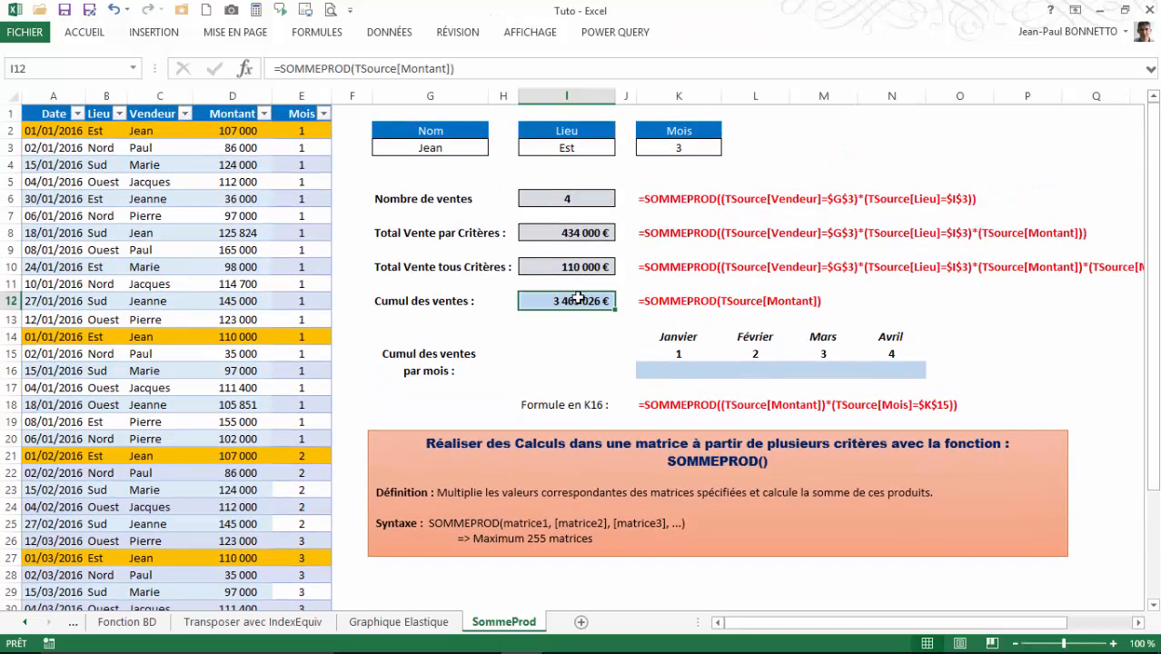
Step: Review the Nom and Lieu criteria cells G3 and I3 and the empty monthly total cells K16 to N16, ending on K16
click(671, 371)
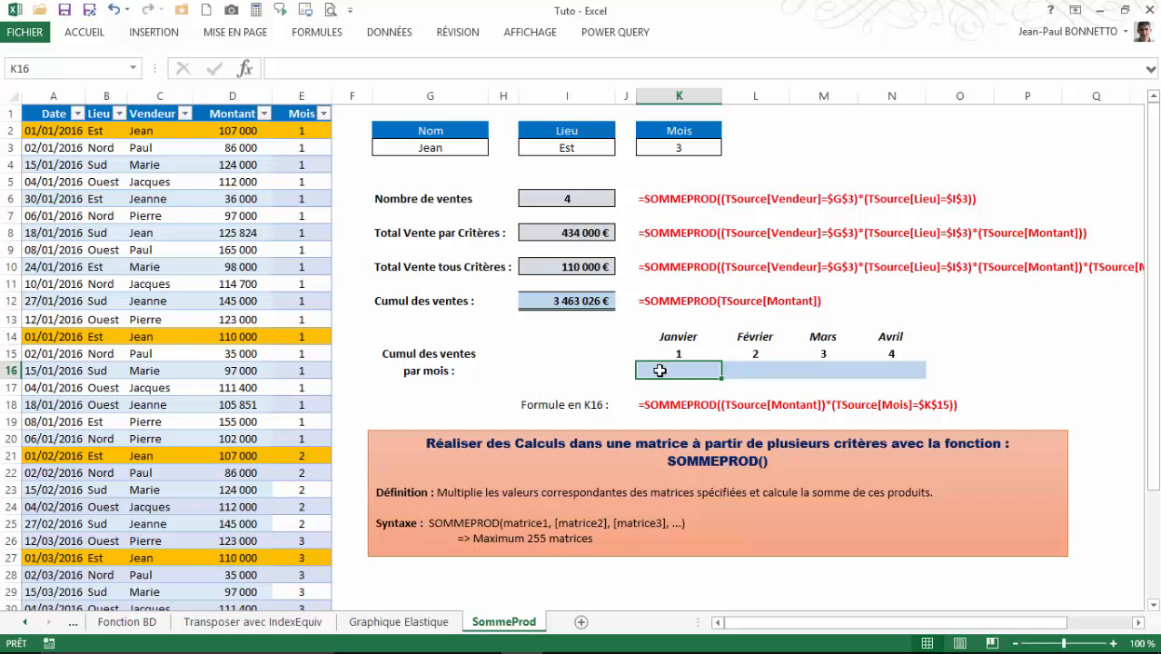
click(428, 150)
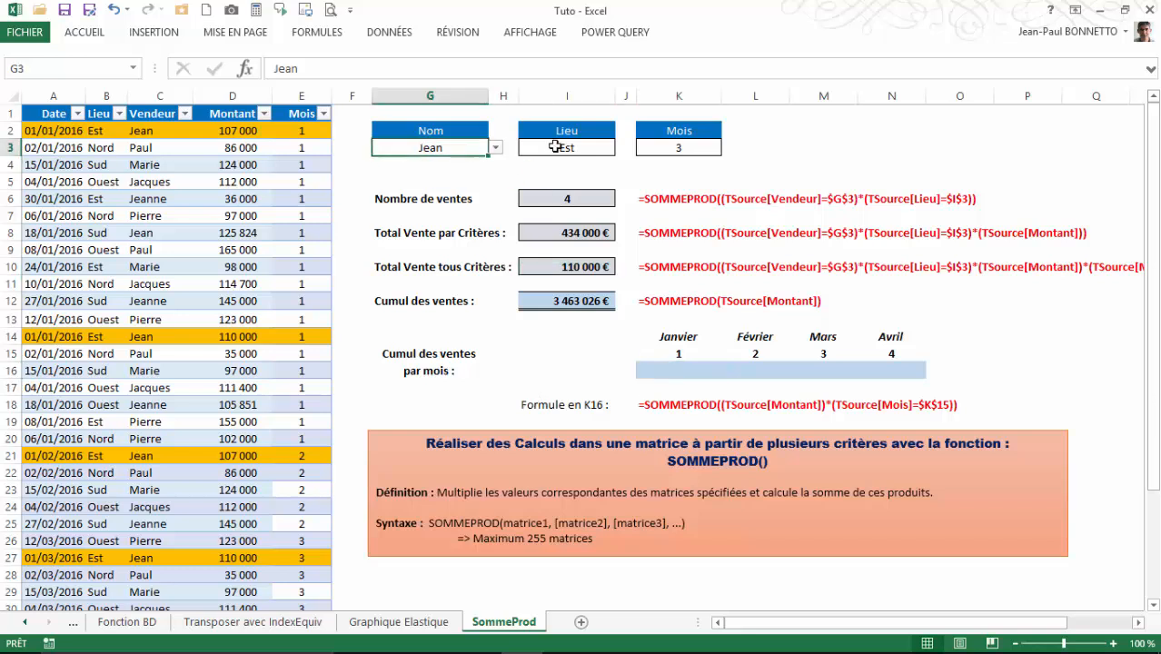
click(545, 148)
click(669, 372)
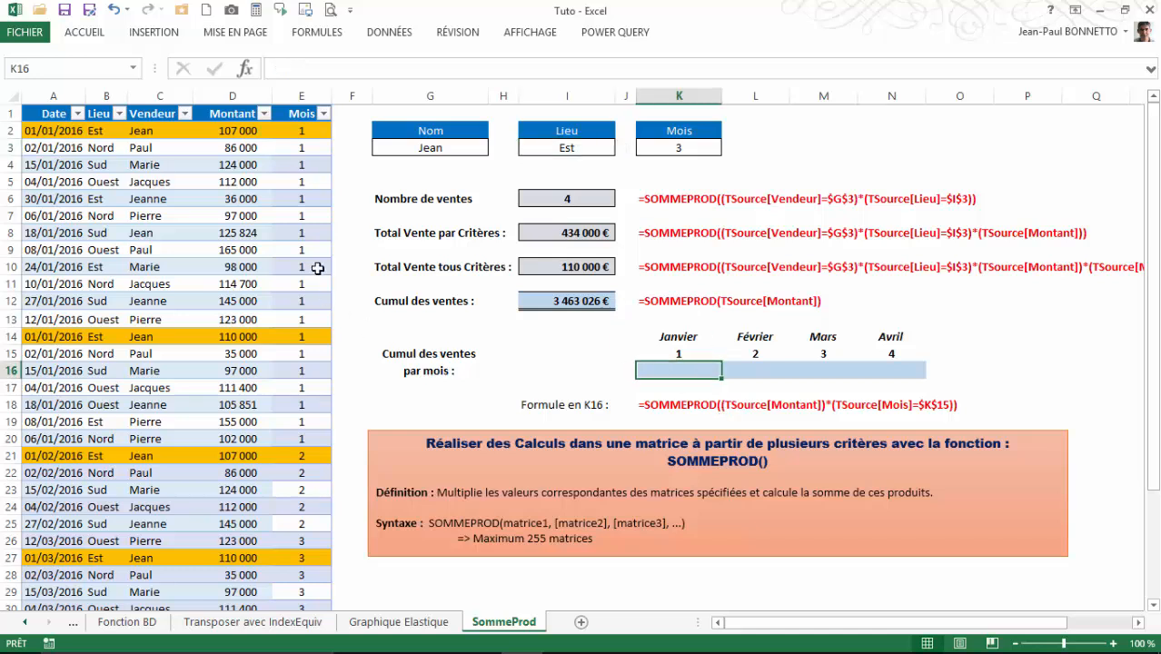
click(752, 369)
click(823, 370)
click(909, 370)
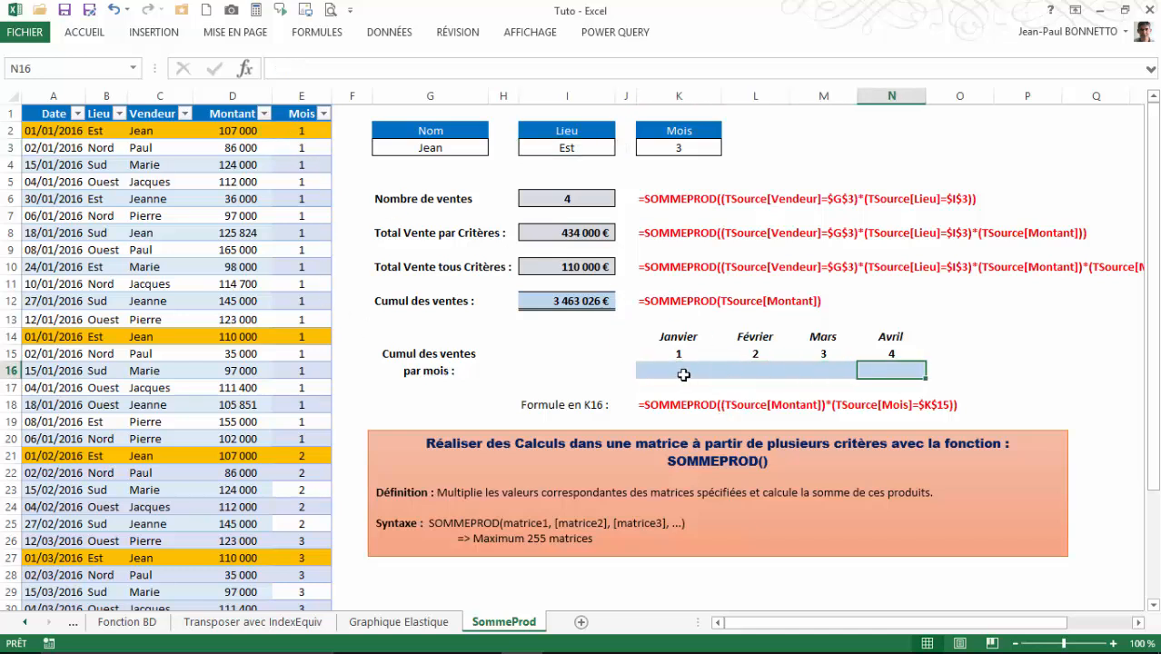
click(679, 371)
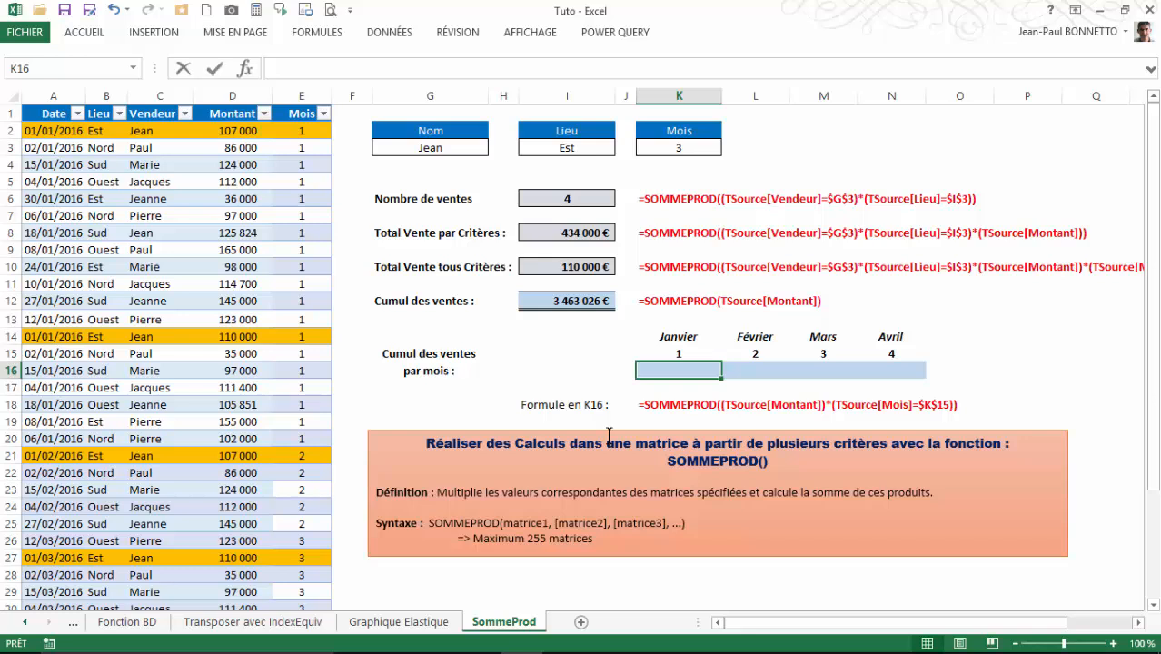
Step: Begin the January total in K16 with =SOMMEPROD((TSource[Montant])*, enclosing the Montant column in its own parentheses
text(=somm)
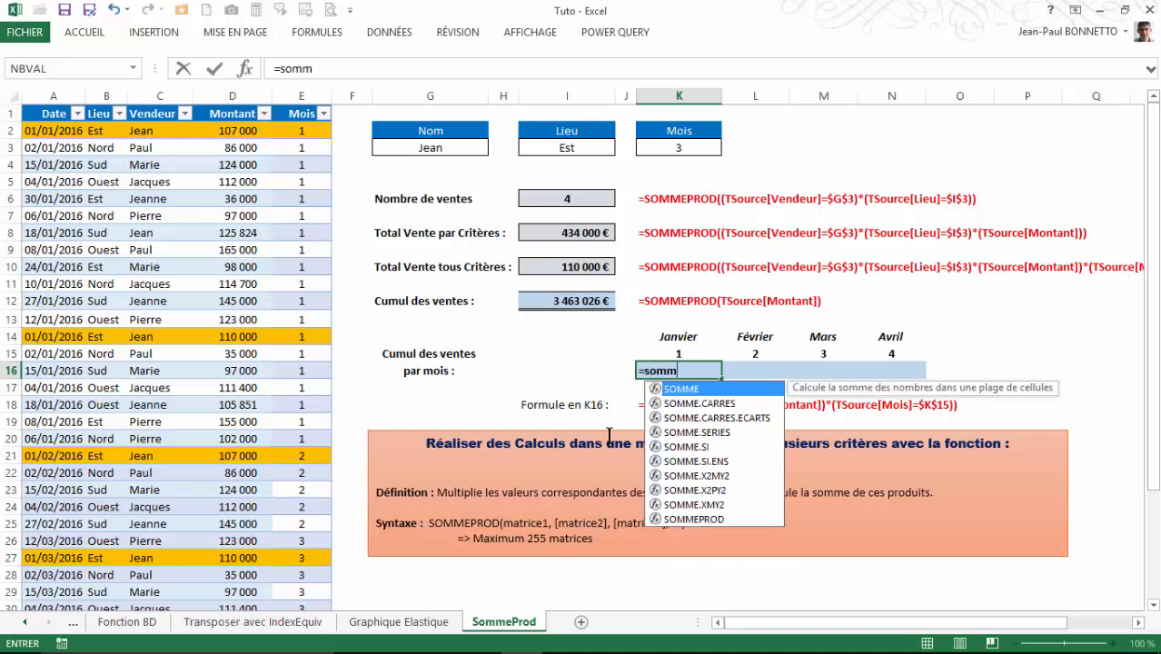
double_click(703, 520)
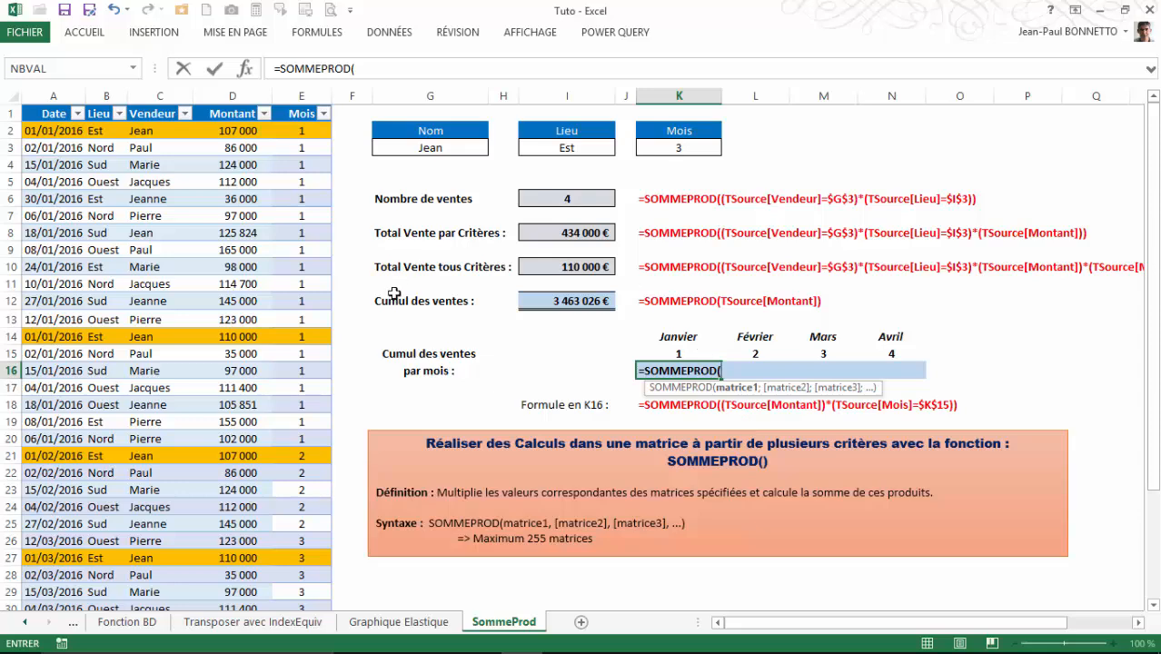
click(239, 132)
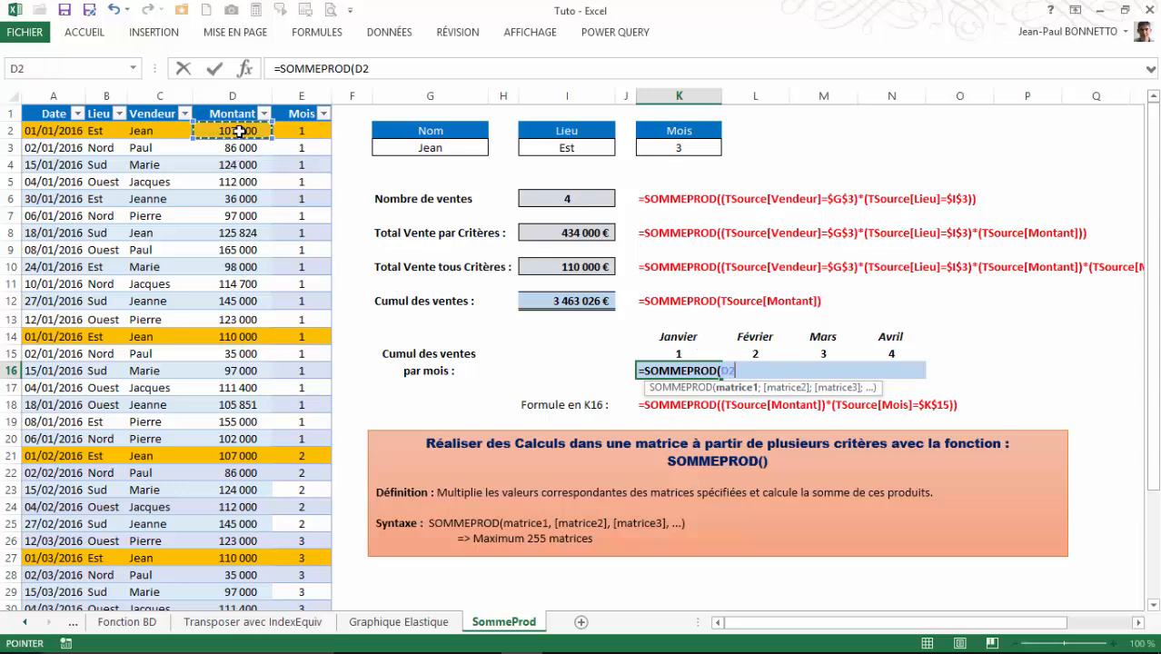
key(ctrl+shift+Down)
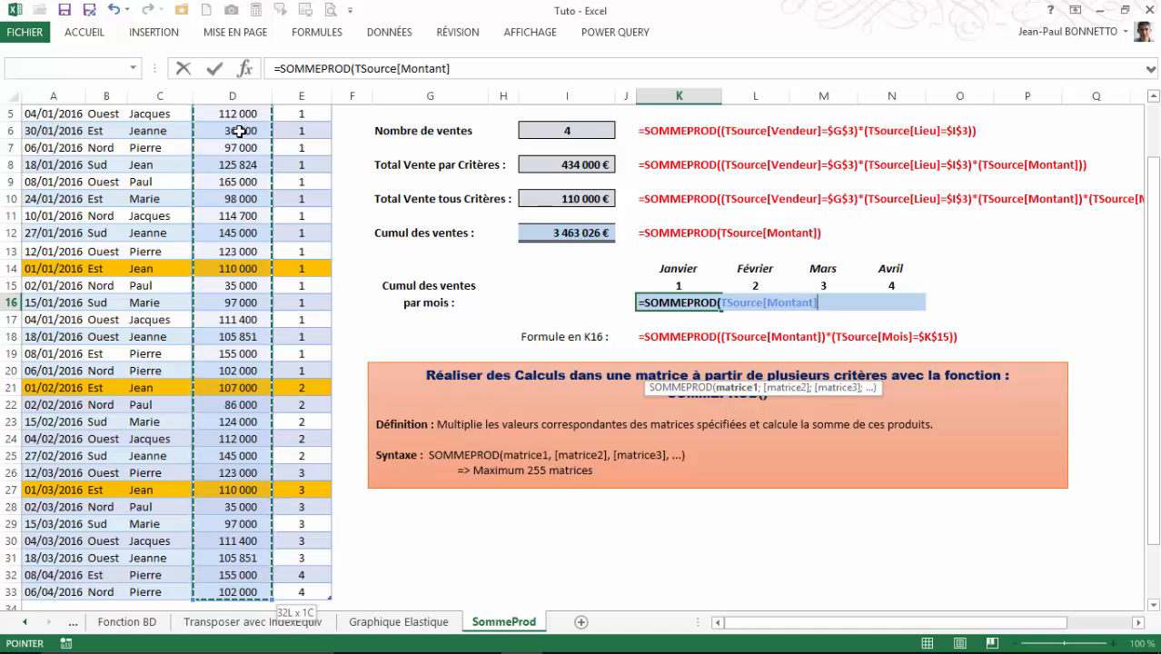
text())
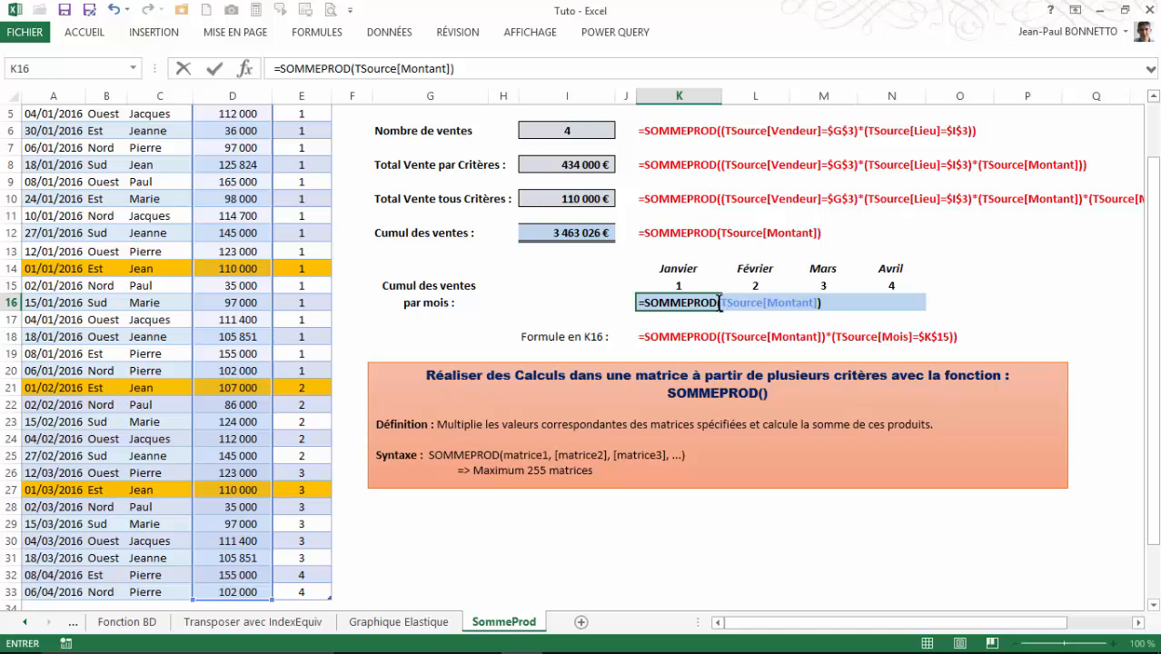
click(721, 304)
text(()
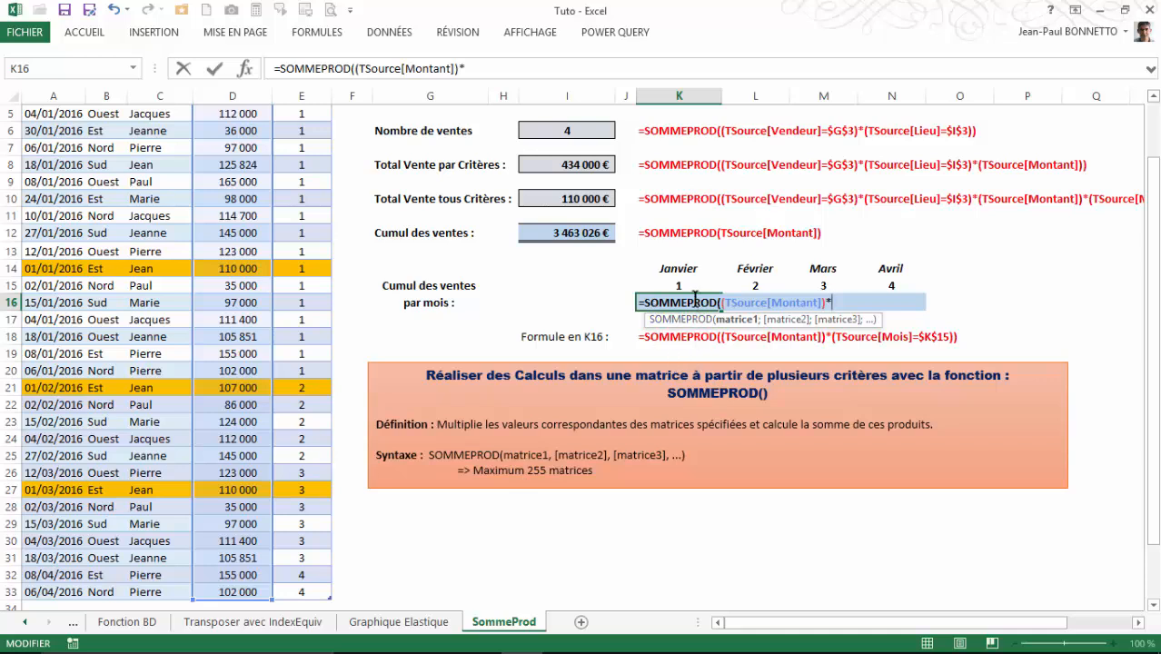
Step: Extend the K16 formula with the month comparison TSource[Mois]=K15, using the whole Mois column
scroll(363, 142, up, 2)
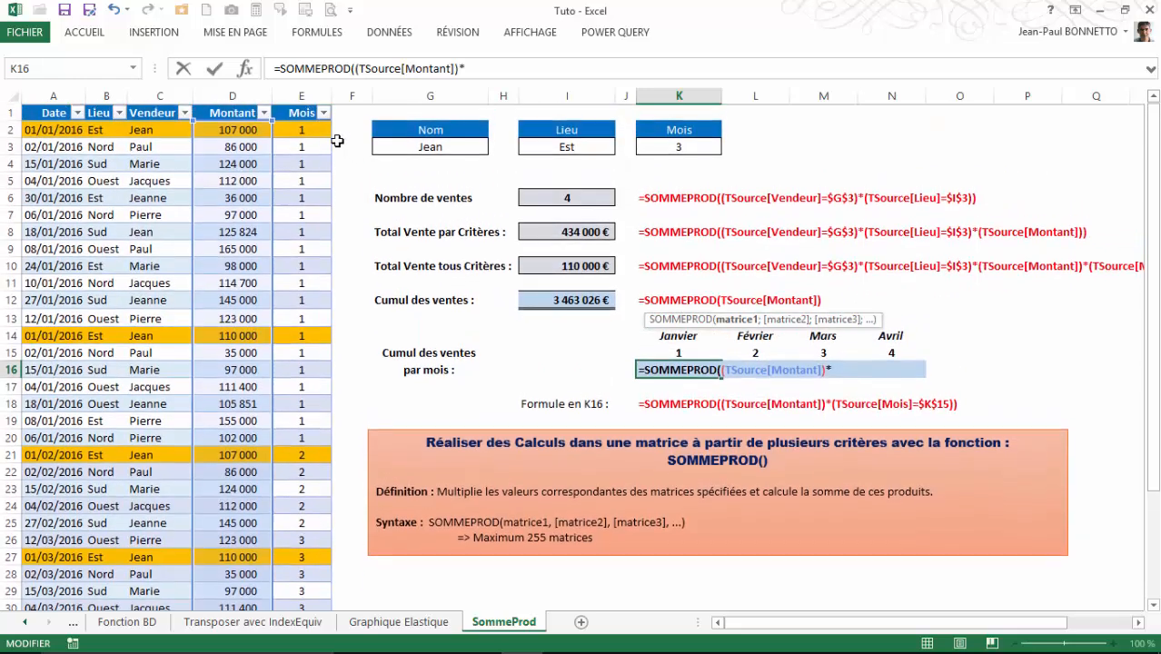
click(302, 130)
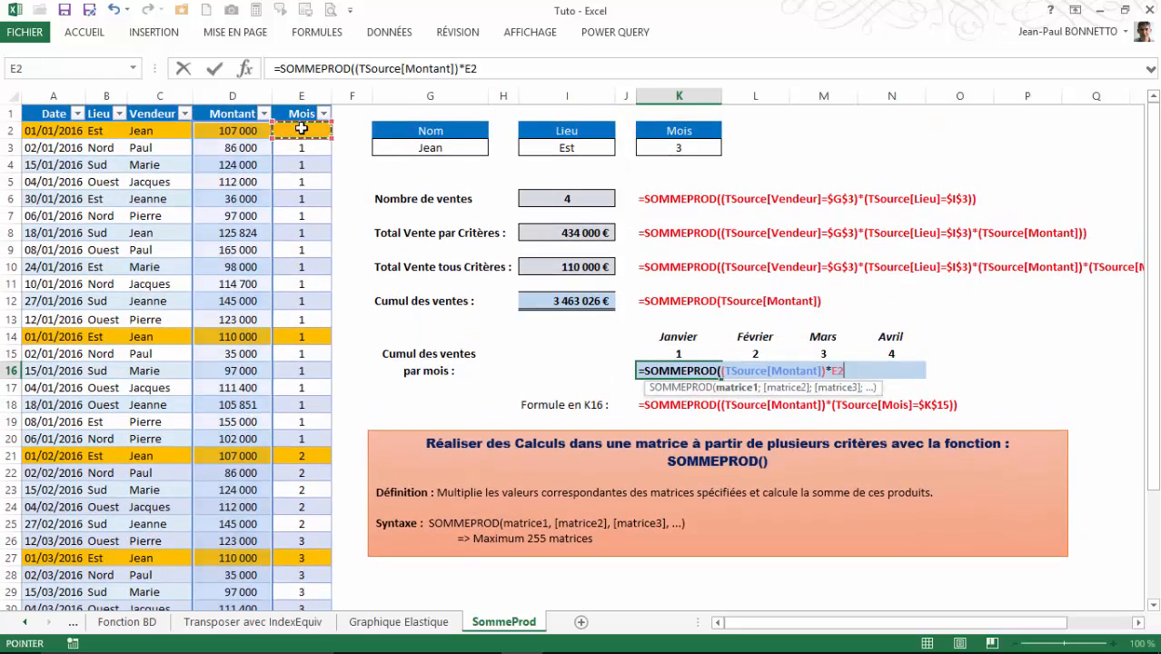
key(ctrl+shift+Down)
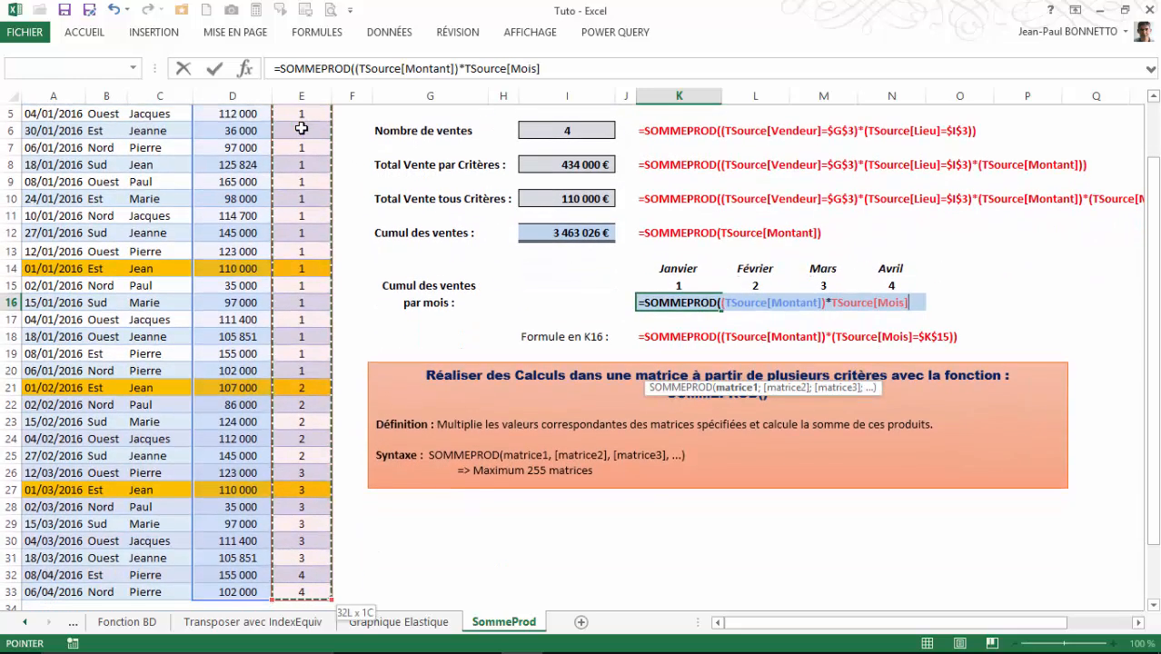
text(=)
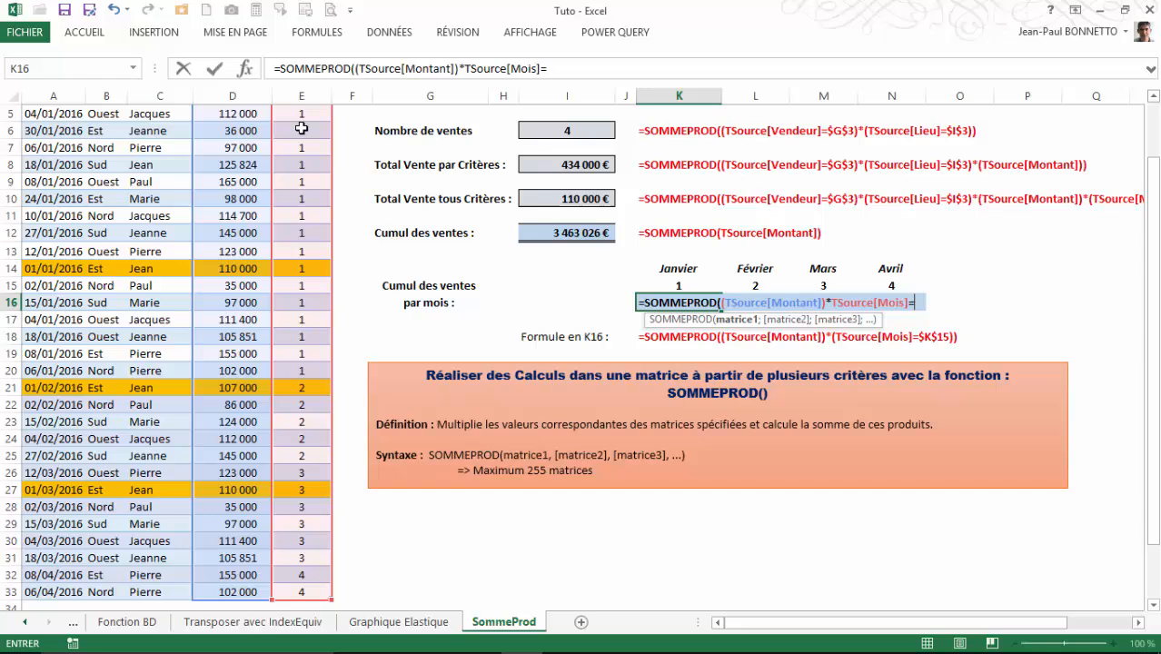
click(679, 286)
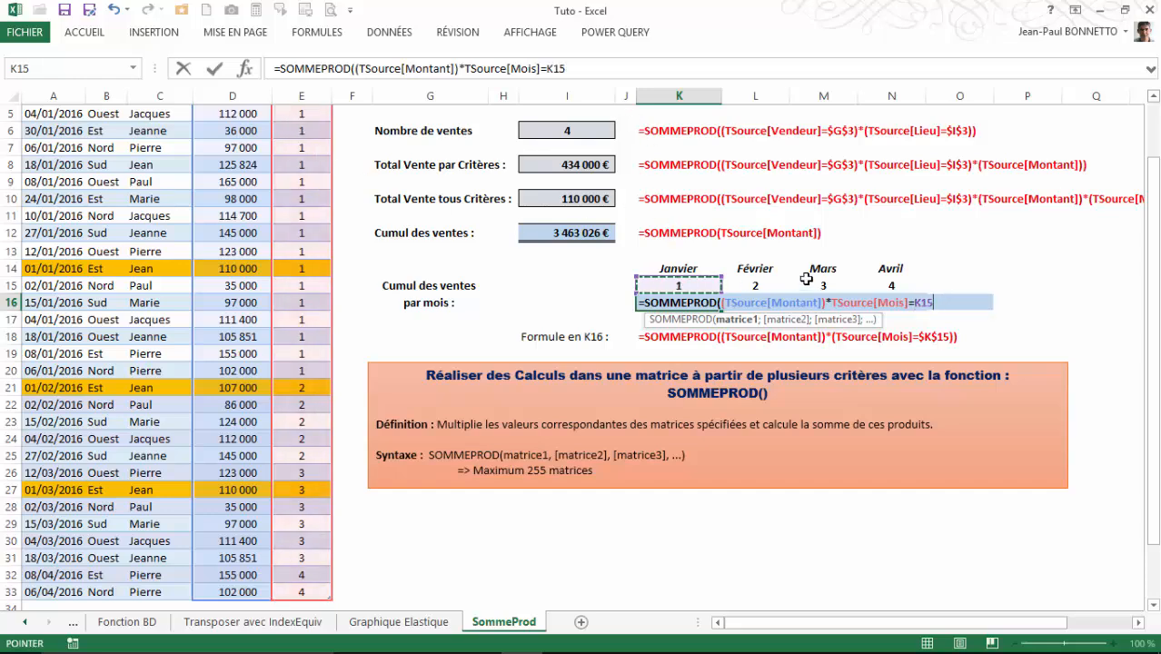
Step: Make the K15 reference absolute and complete K16 as =SOMMEPROD((TSource[Montant])*(TSource[Mois]=$K$15))
key(F3)
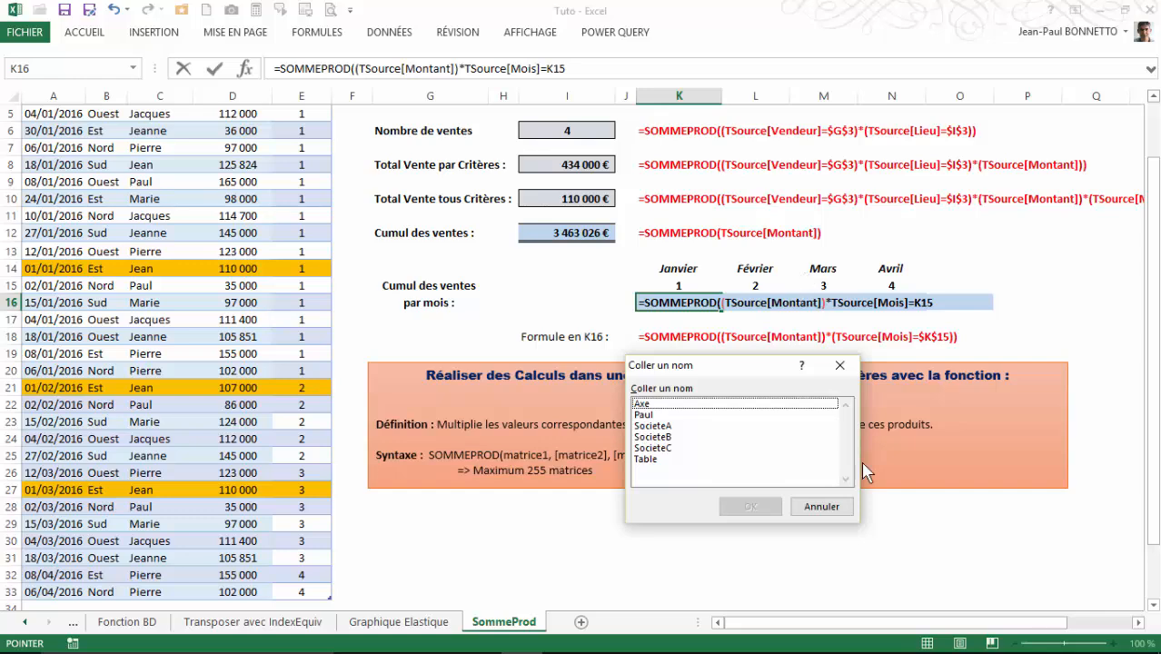
click(821, 506)
key(F4)
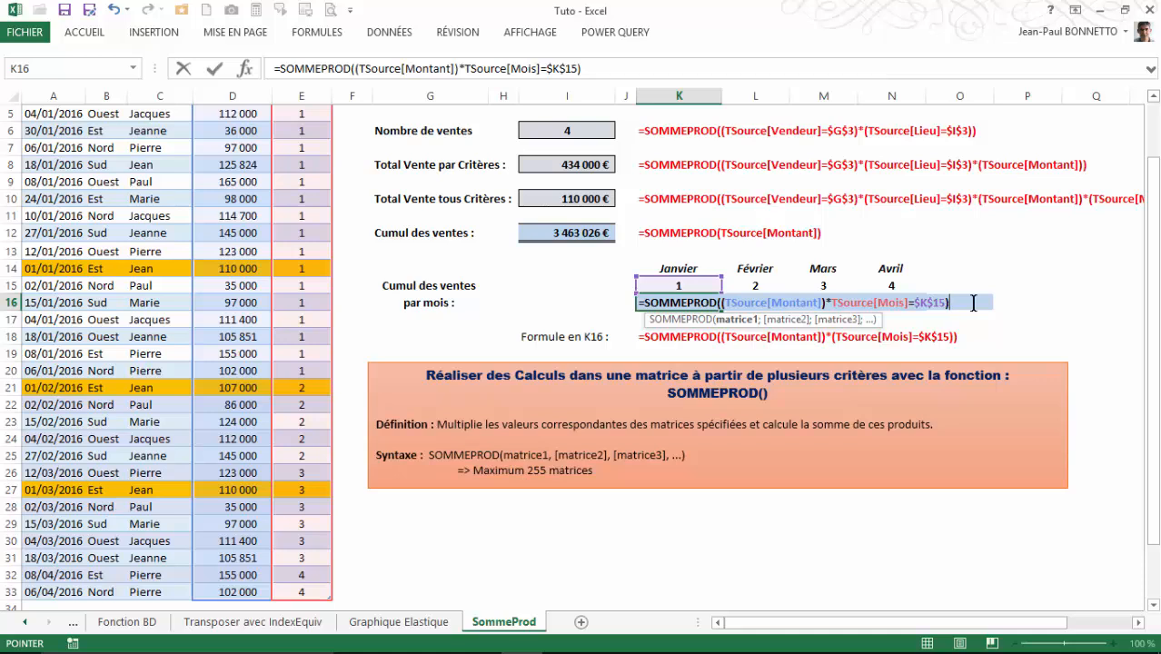
click(834, 302)
text(()
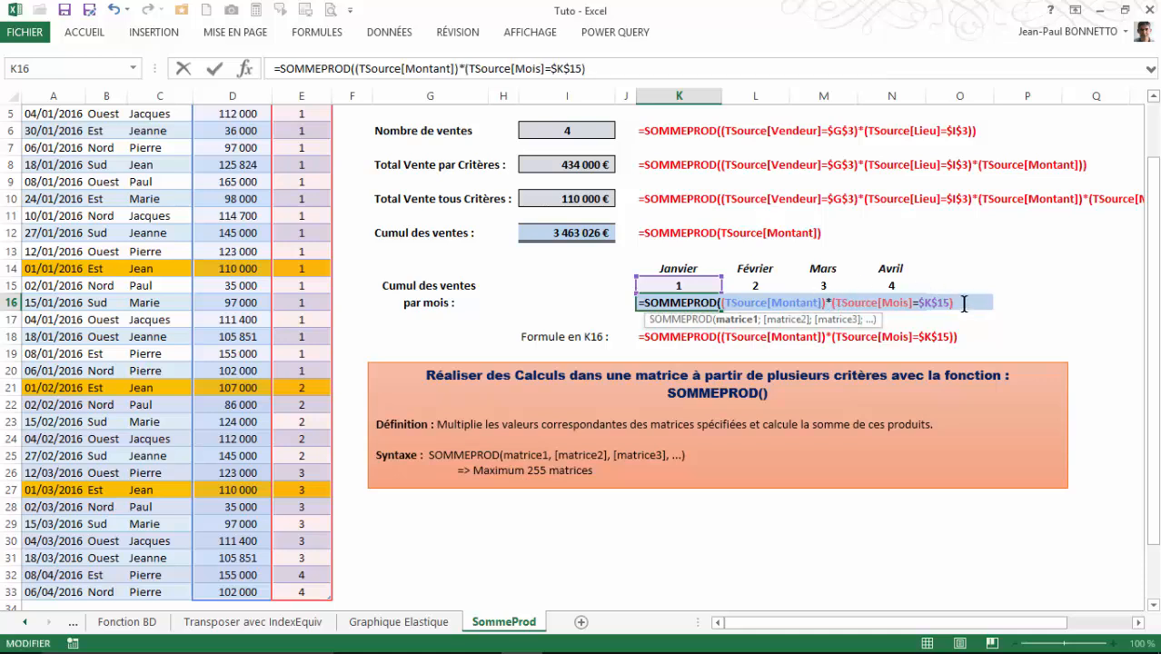
text())
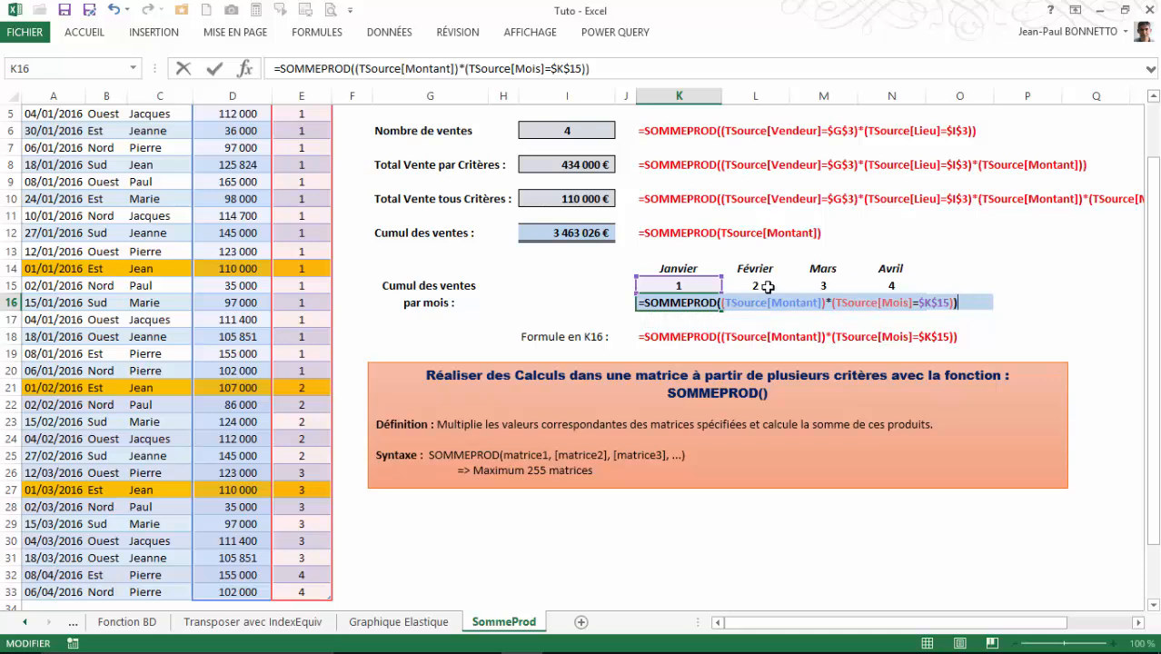
key(Return)
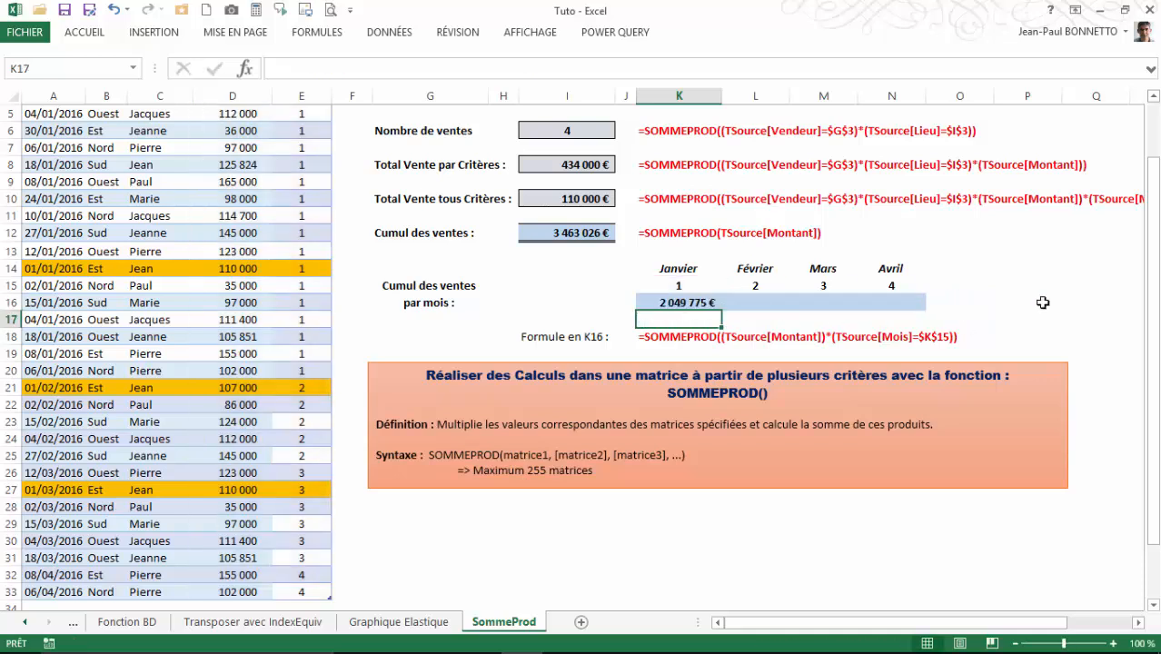
Step: Compare the January total in K16 with the sum of the month 1 amounts in D2:D20
click(705, 305)
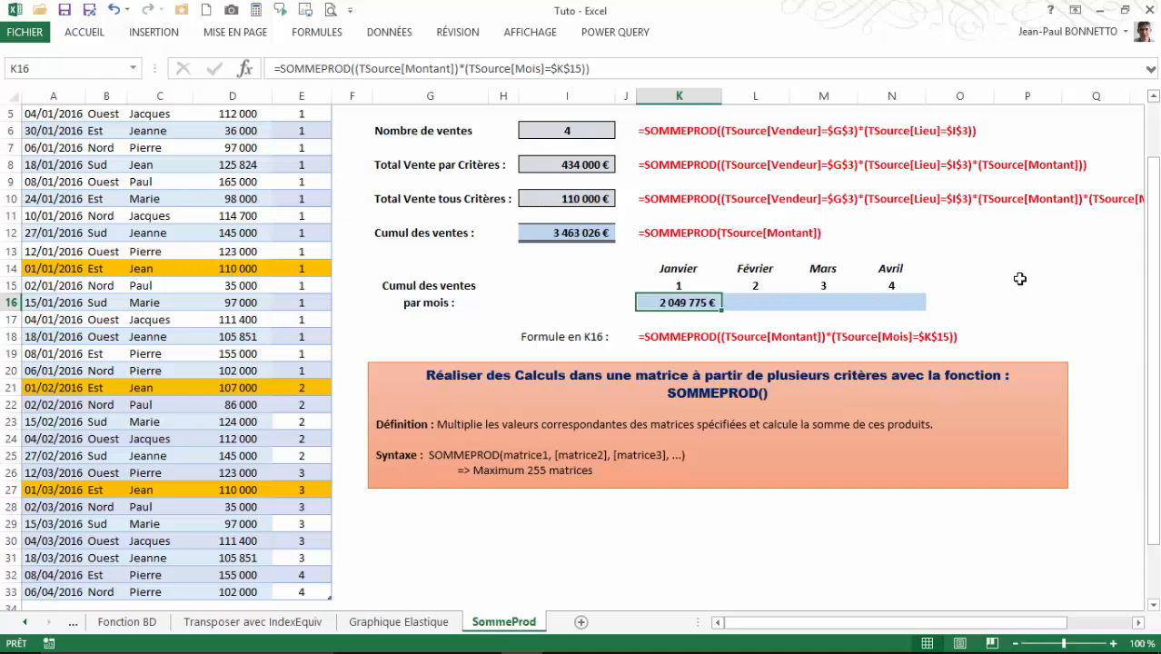
scroll(1021, 278, up, 1)
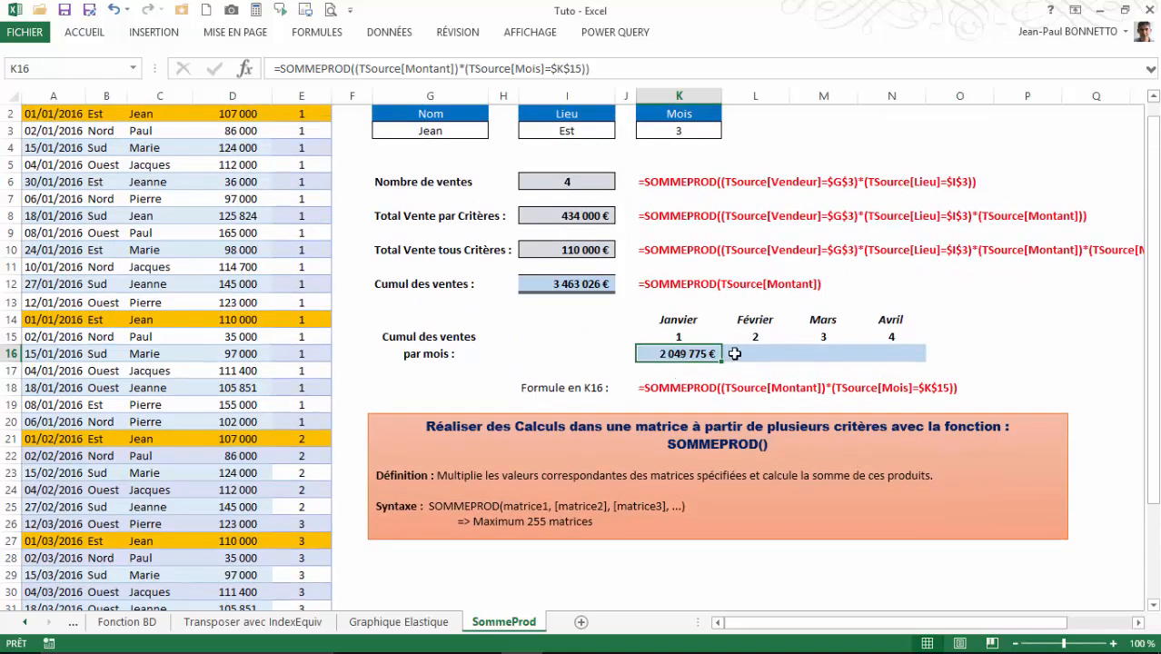
scroll(238, 117, up, 1)
click(239, 133)
drag(239, 133, 272, 441)
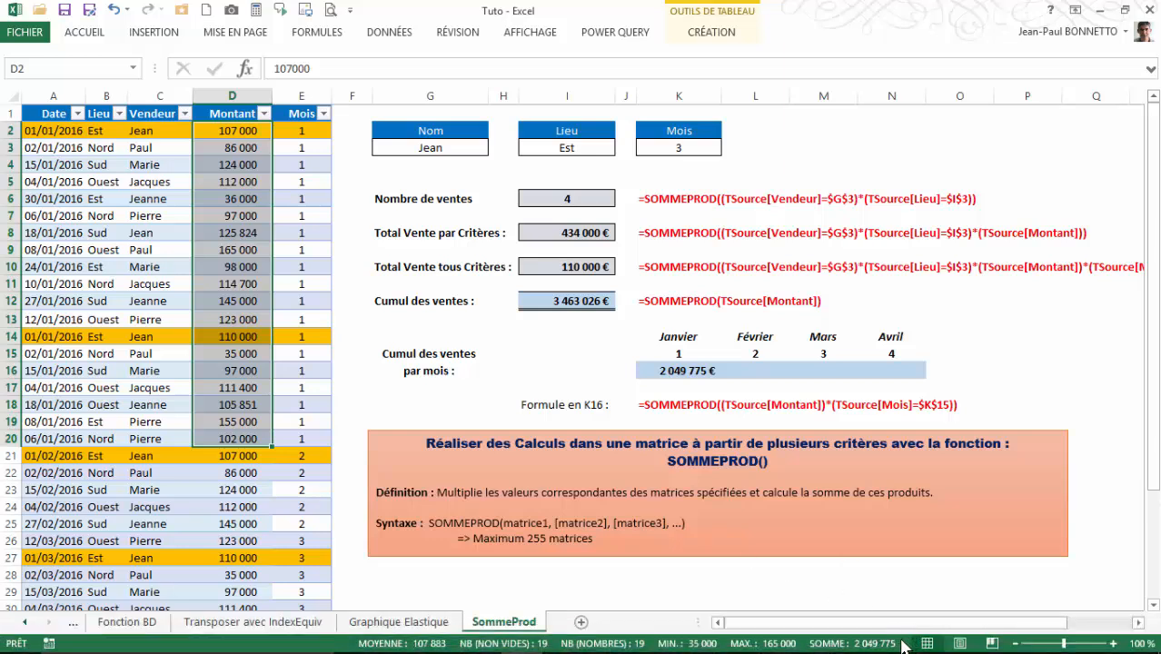
Step: Copy the January total formula from K16 into the Février cell L16
click(684, 369)
click(763, 372)
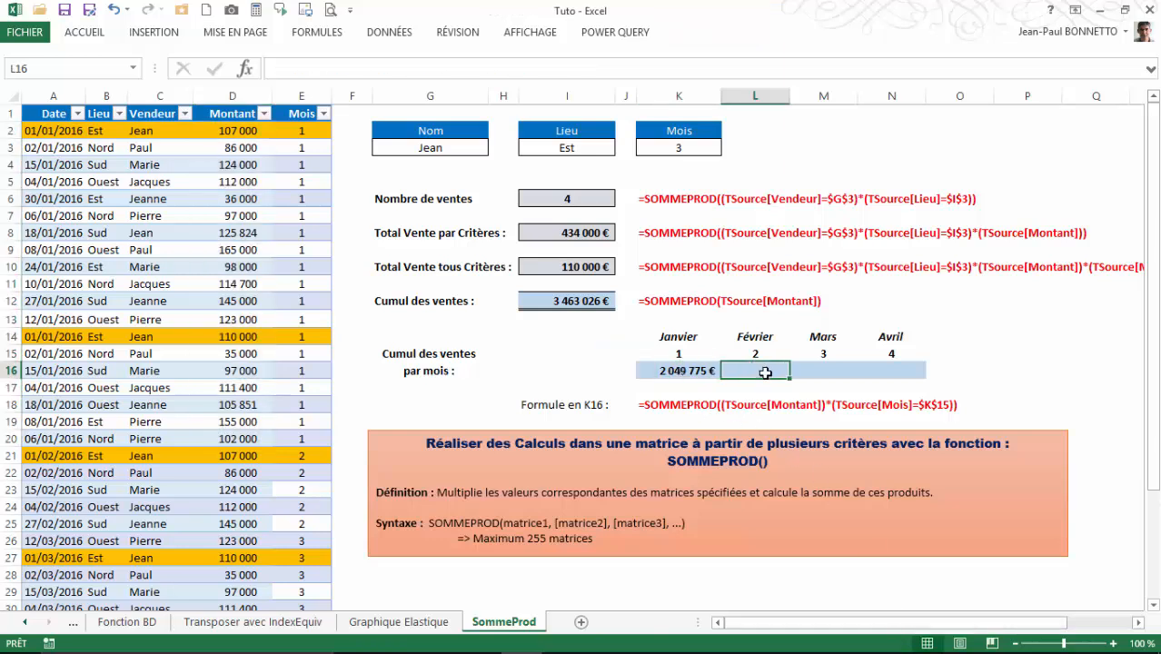
click(687, 371)
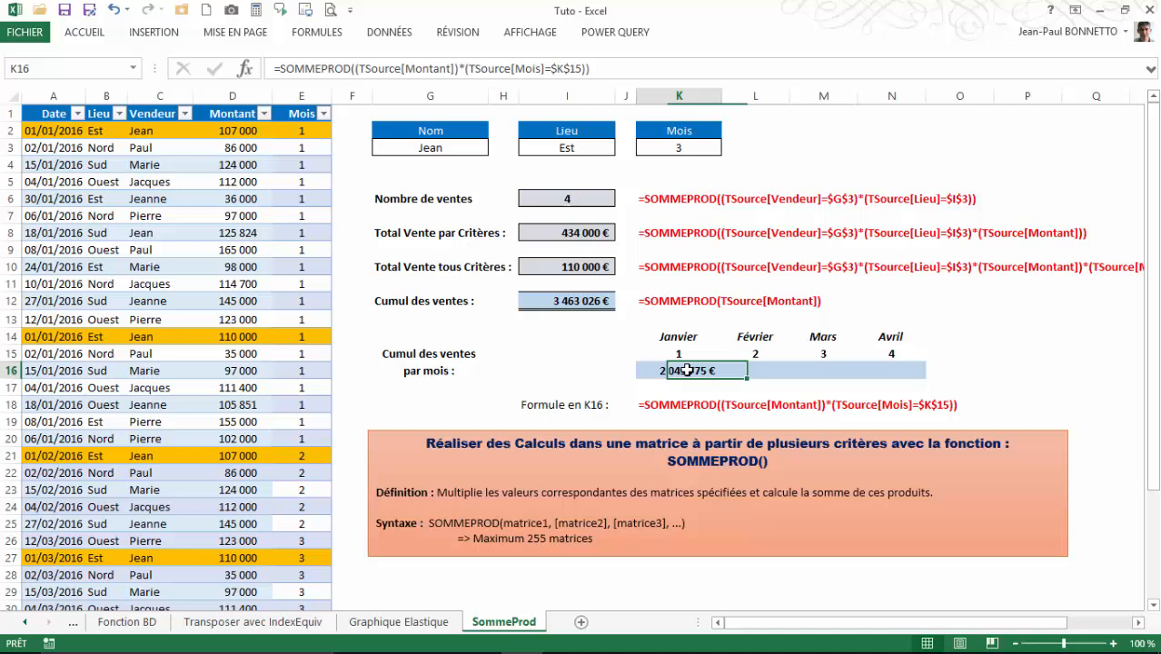
click(742, 368)
click(659, 369)
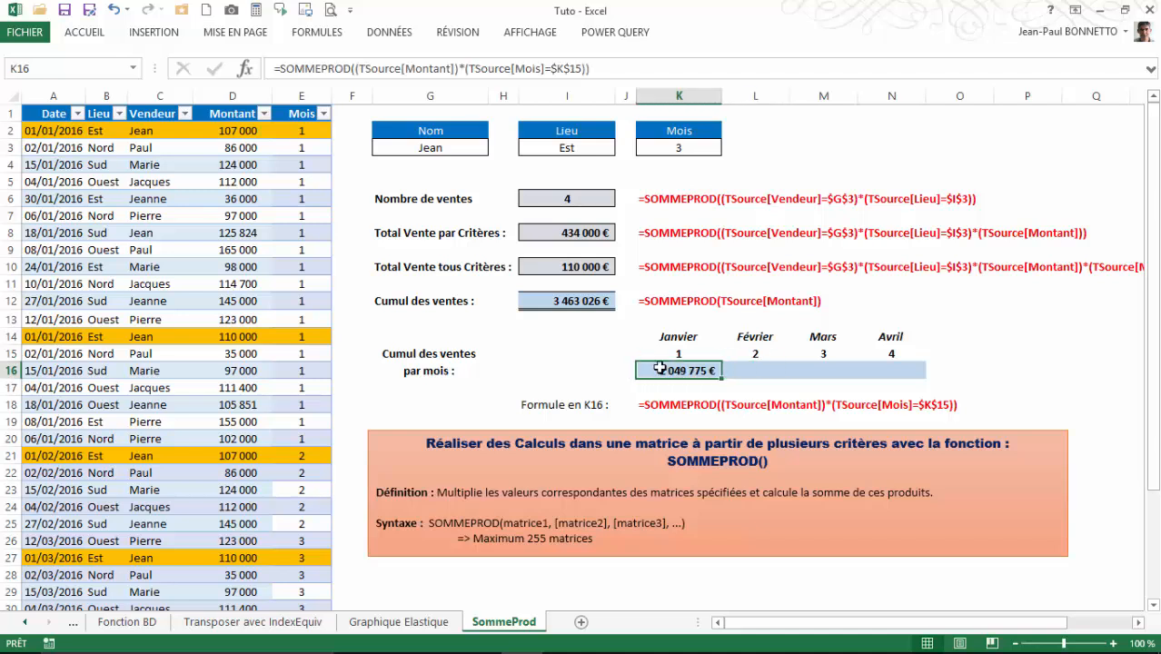
click(753, 369)
click(681, 371)
key(ctrl+c)
click(756, 369)
key(ctrl+v)
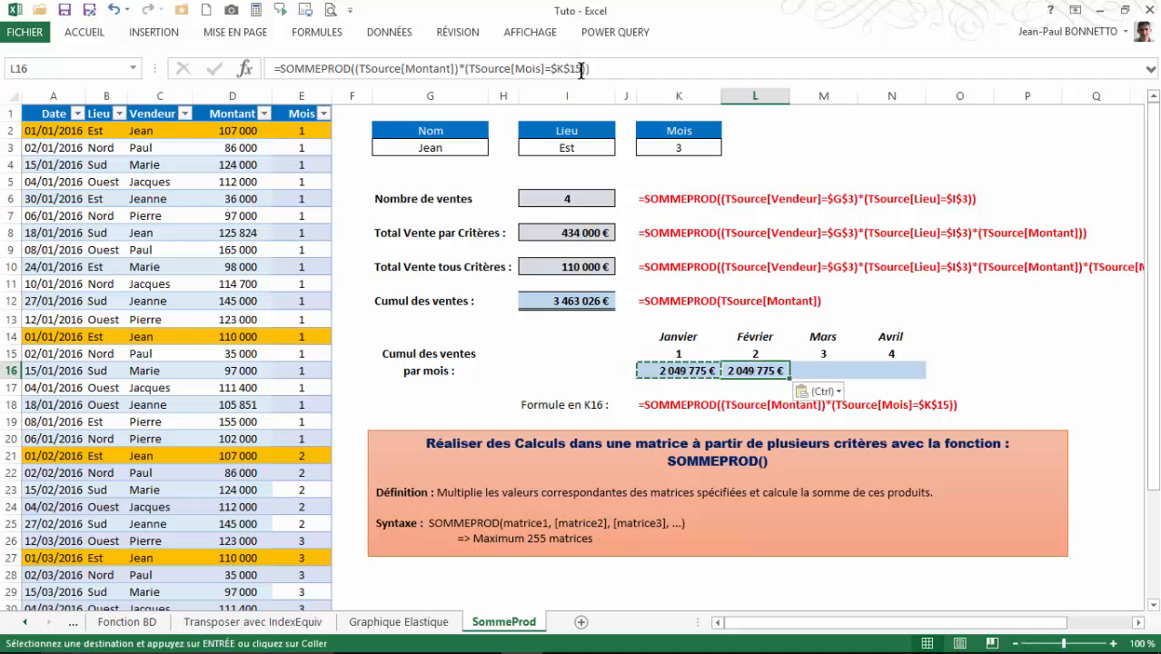
Step: Change the month reference in the L16 formula to $L$15
click(582, 69)
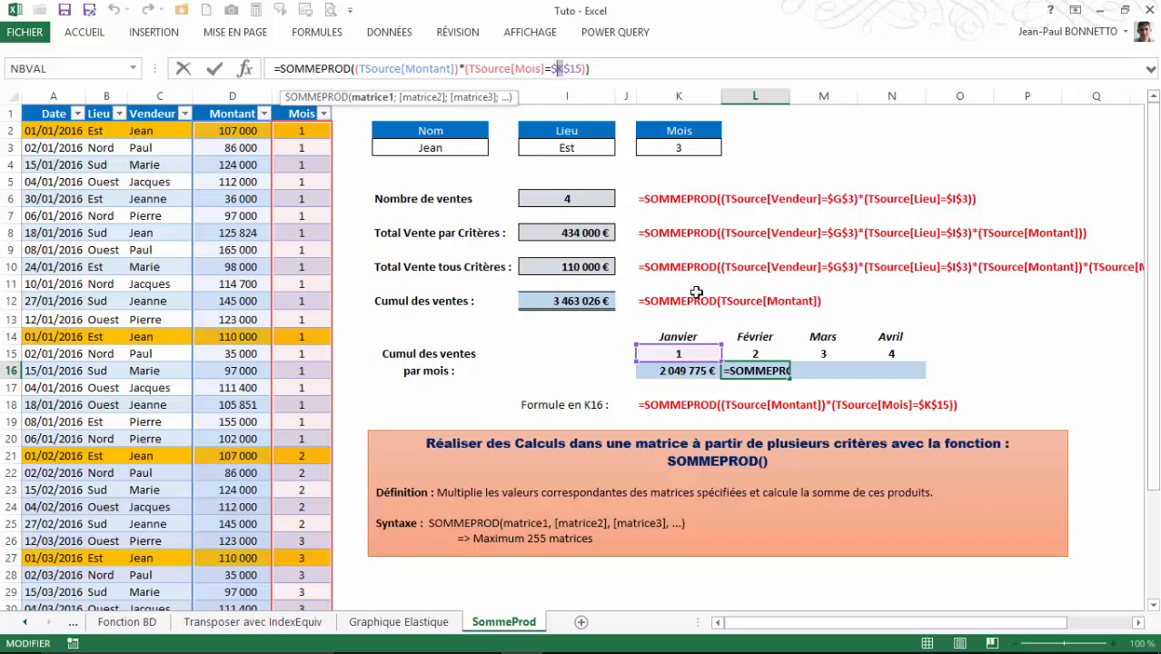
text(L)
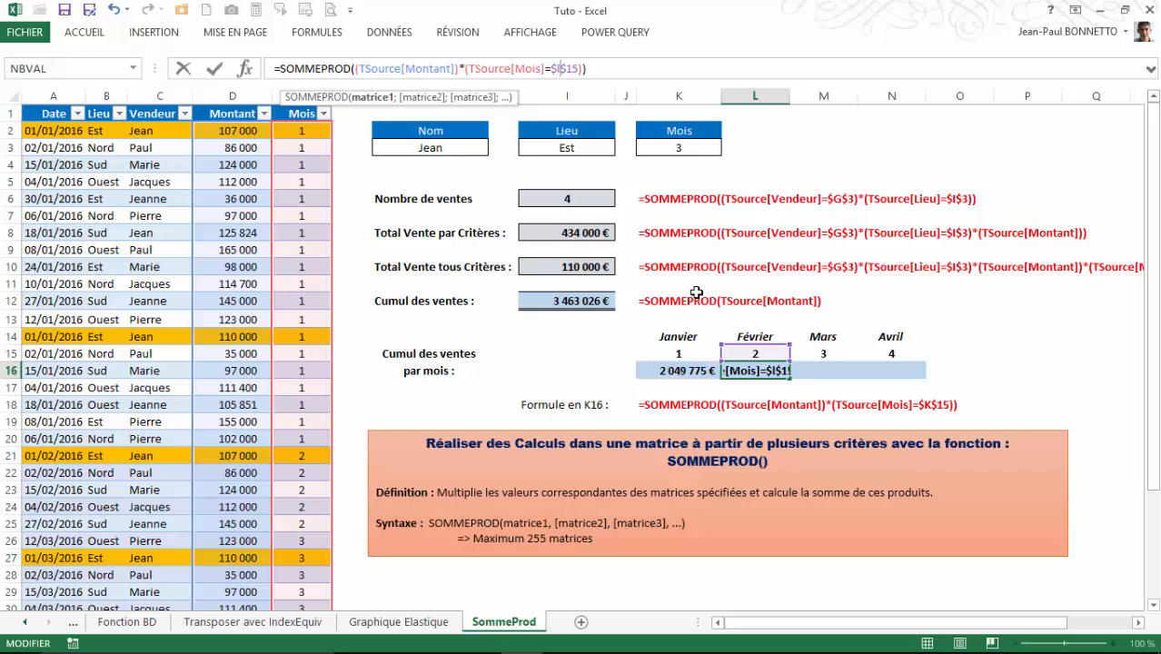
key(Return)
Step: Compare the Février total in L16 with the sum of the month 2 amounts in D21:D25
click(765, 368)
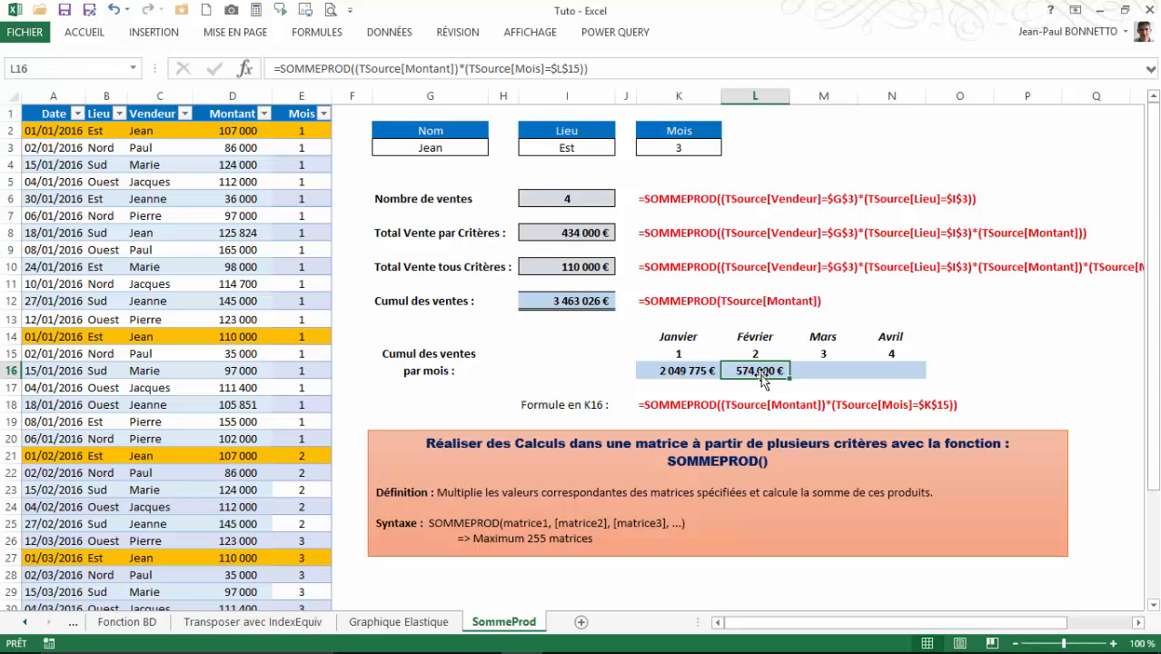
scroll(360, 444, down, 2)
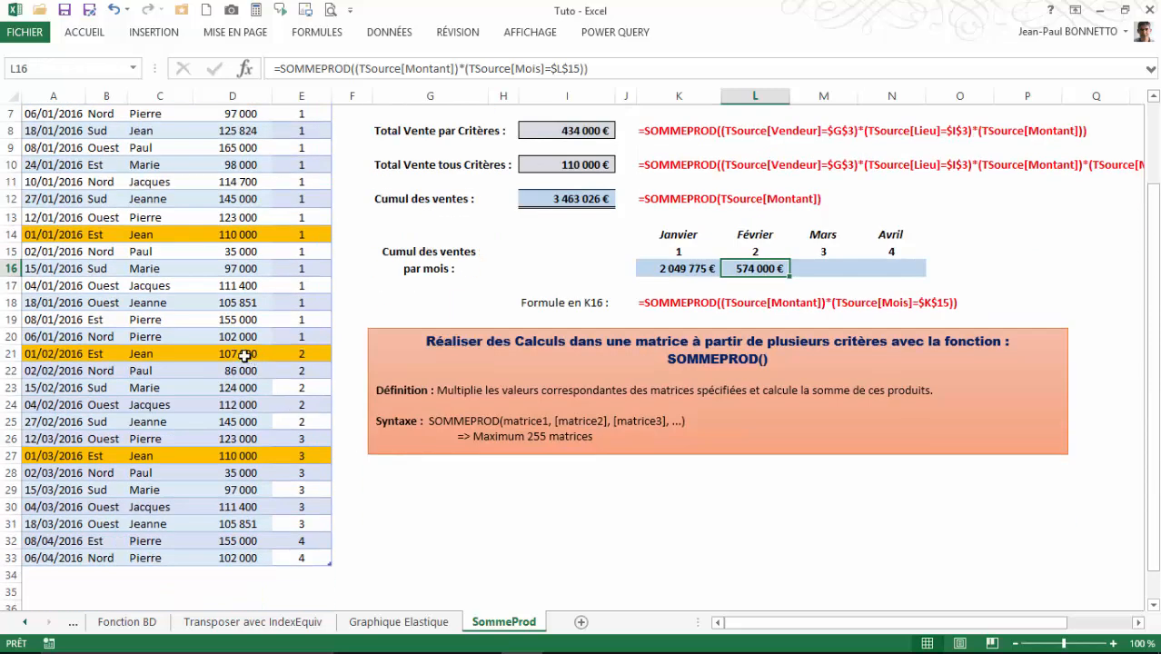
drag(243, 356, 261, 426)
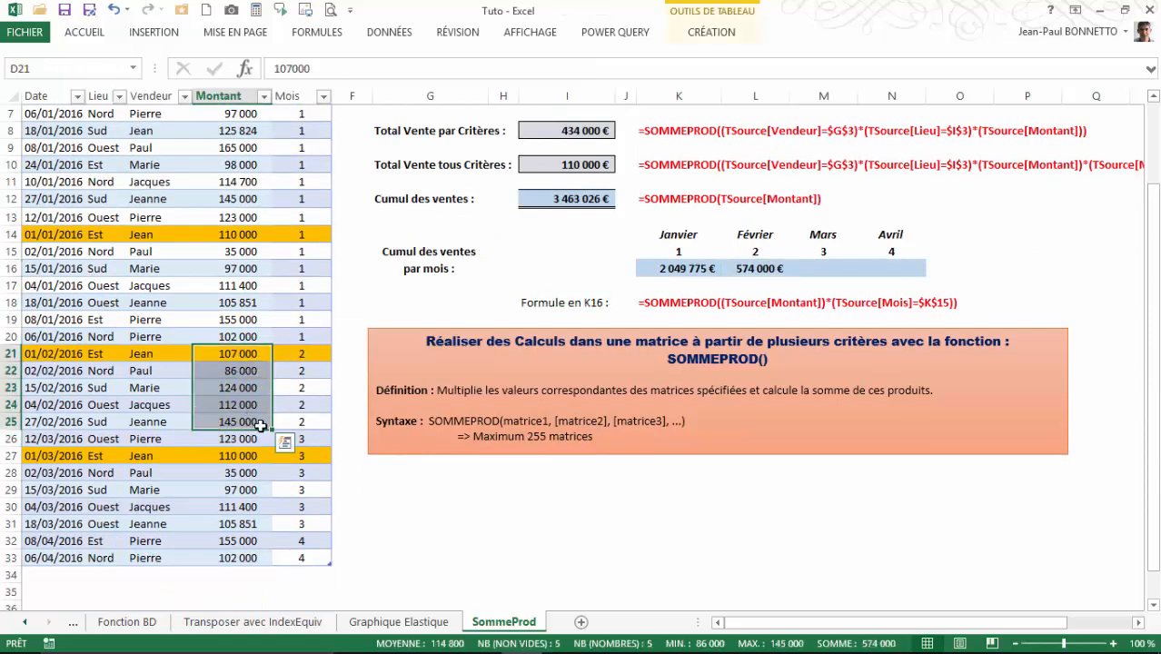
Step: Copy the Février total formula from L16 into the Mars cell M16
click(824, 269)
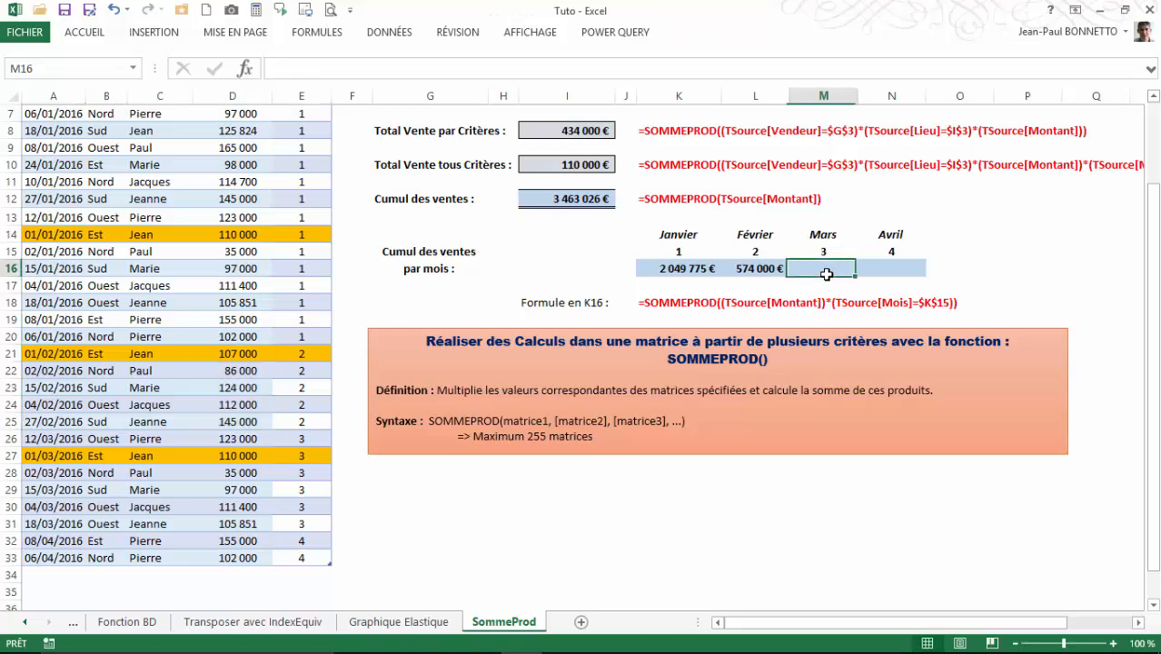
scroll(824, 269, up, 2)
click(768, 373)
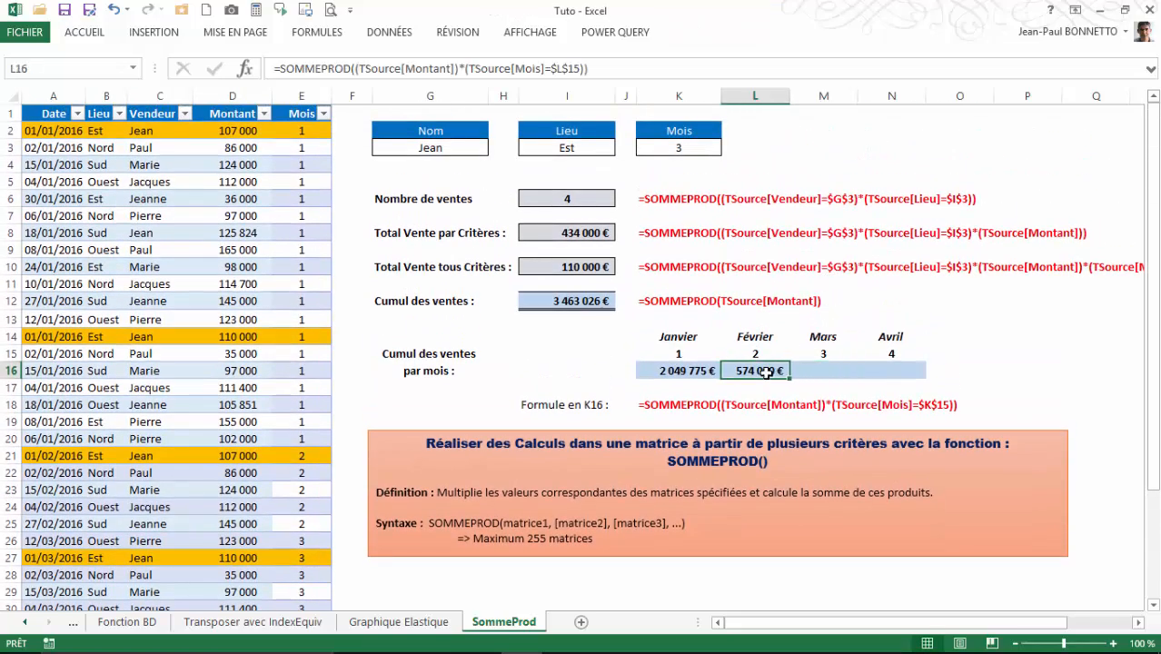
key(ctrl+c)
click(821, 371)
key(ctrl+v)
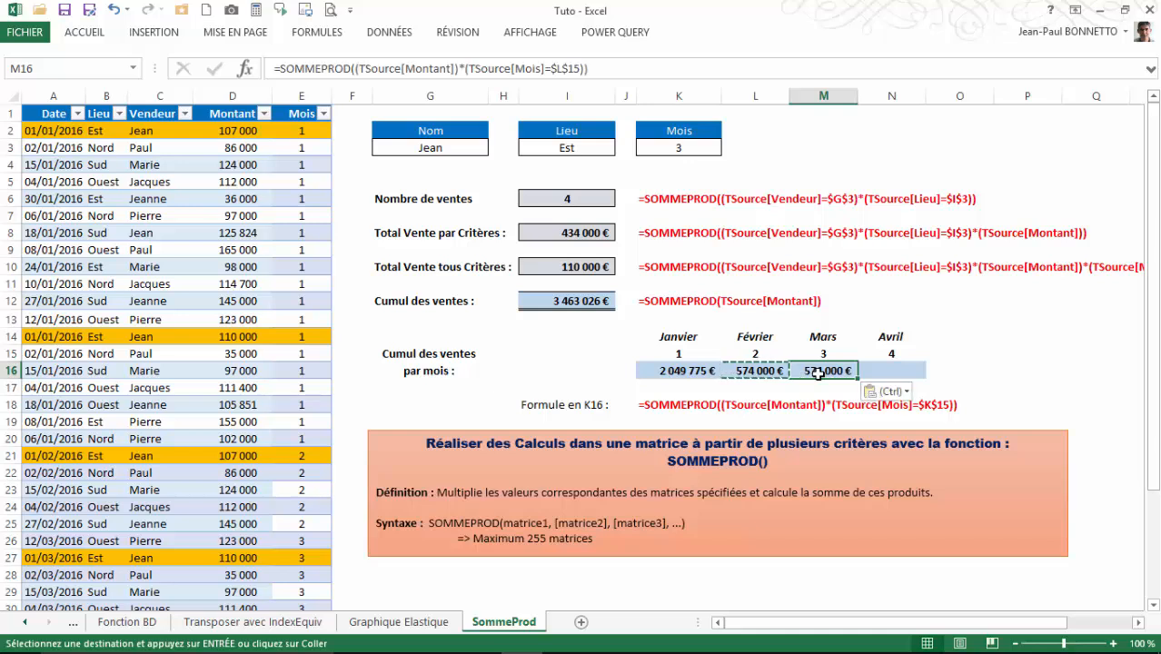
Step: Change the month reference in the M16 formula to $M$15
click(558, 71)
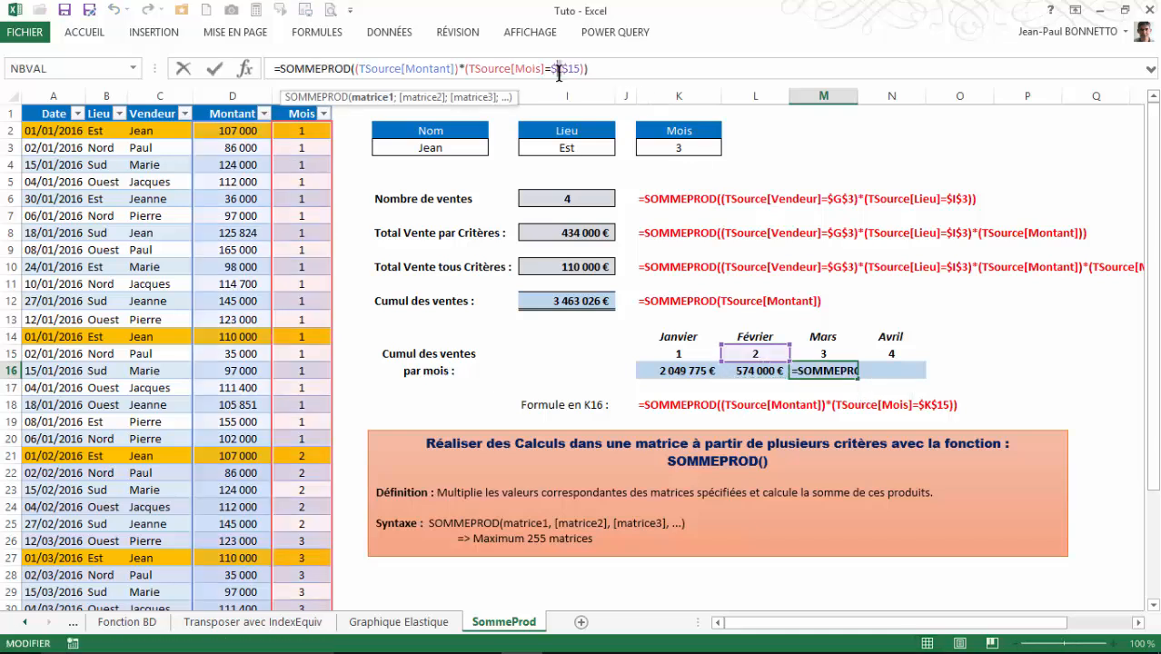
key(BackSpace)
text(m)
key(Return)
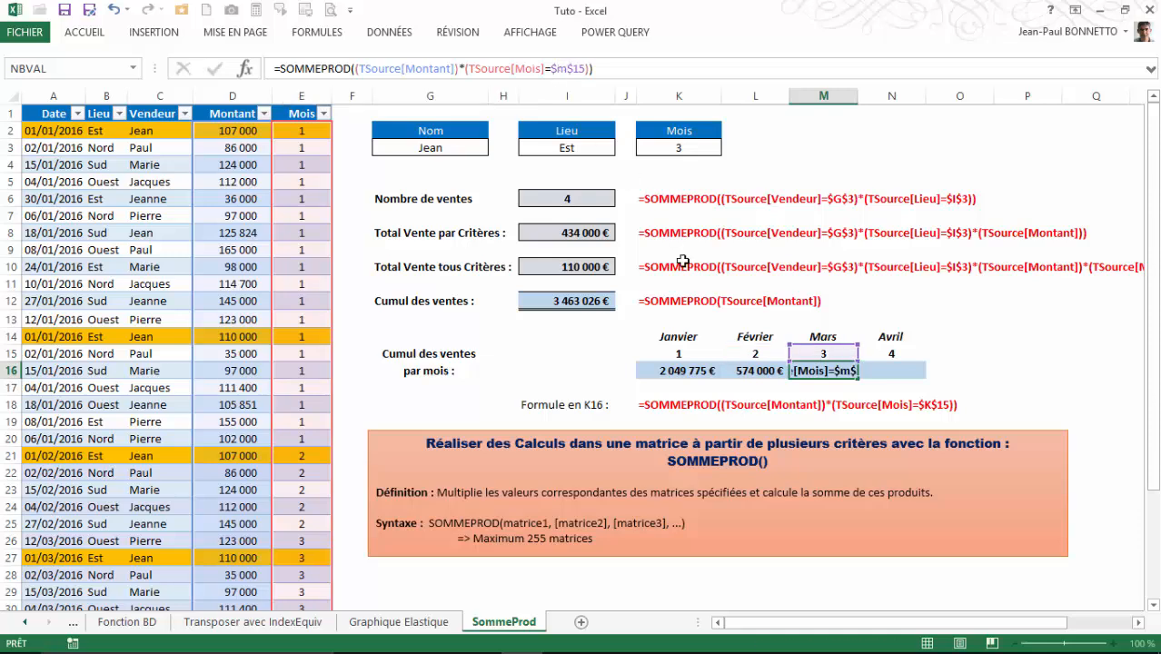
Step: Compare the Mars total in M16 with the sum of the month 3 amounts in D26:D31
click(845, 371)
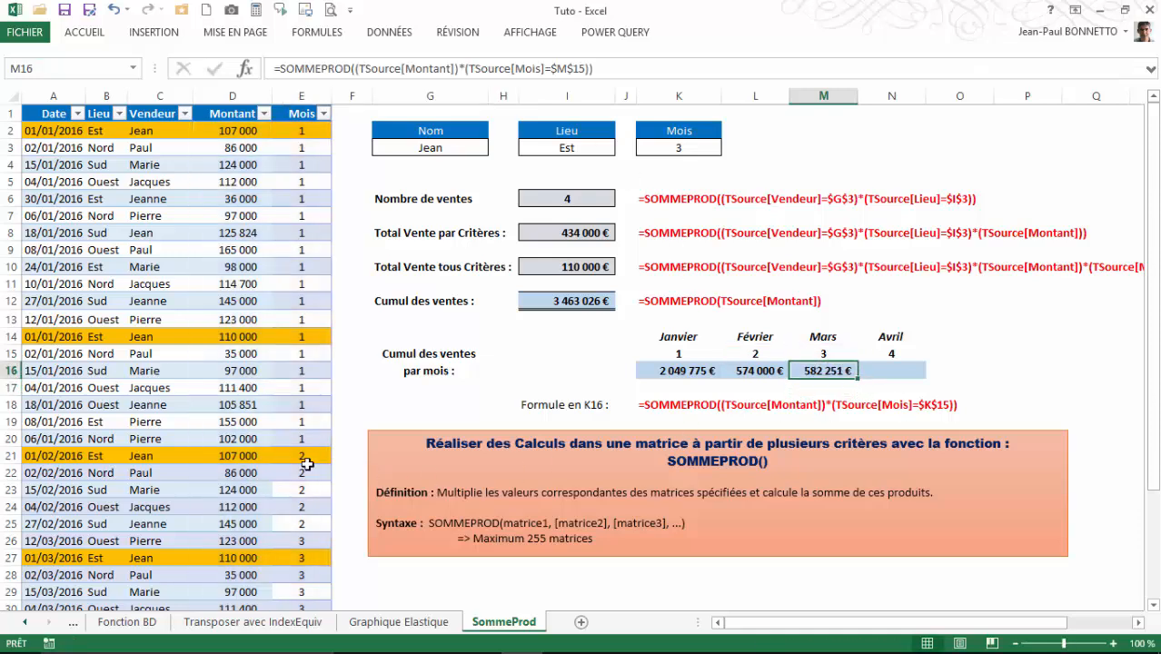
scroll(273, 466, down, 1)
drag(238, 491, 238, 558)
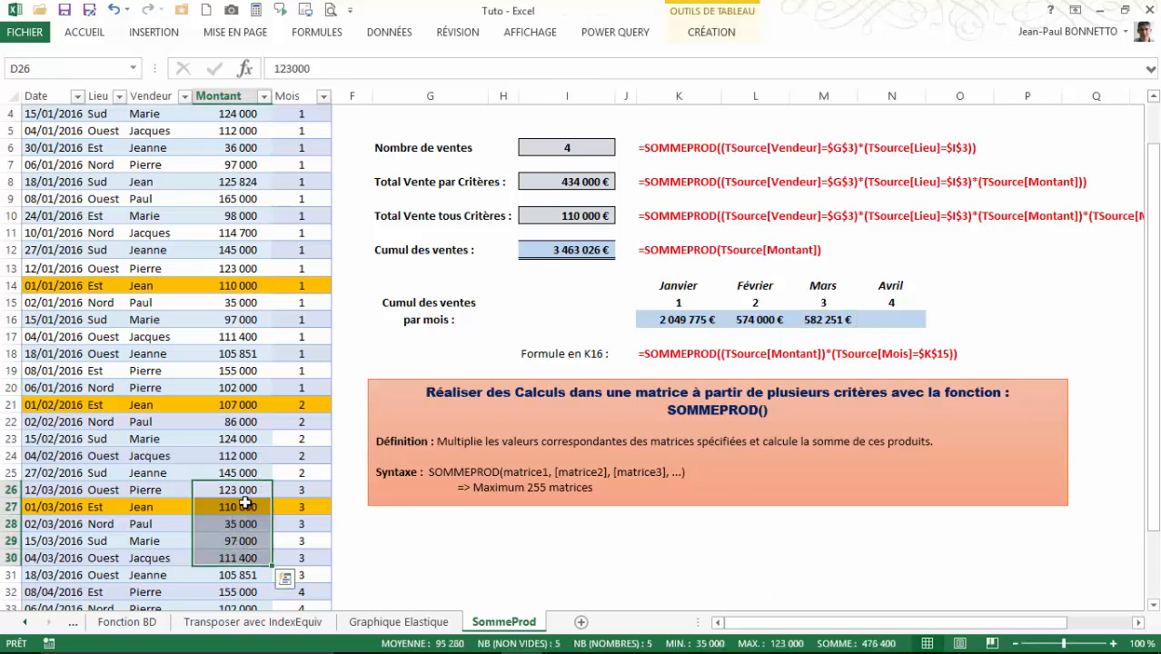
click(239, 576)
drag(240, 578, 235, 495)
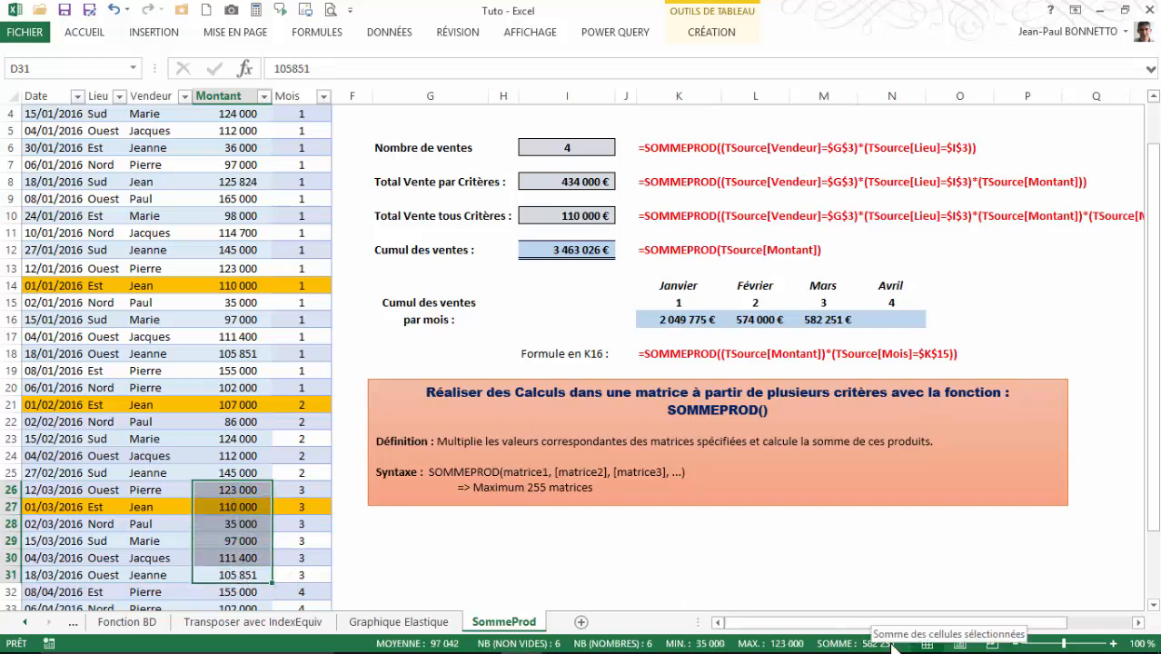
Step: Copy the Mars total formula from M16 into the Avril cell N16
click(902, 321)
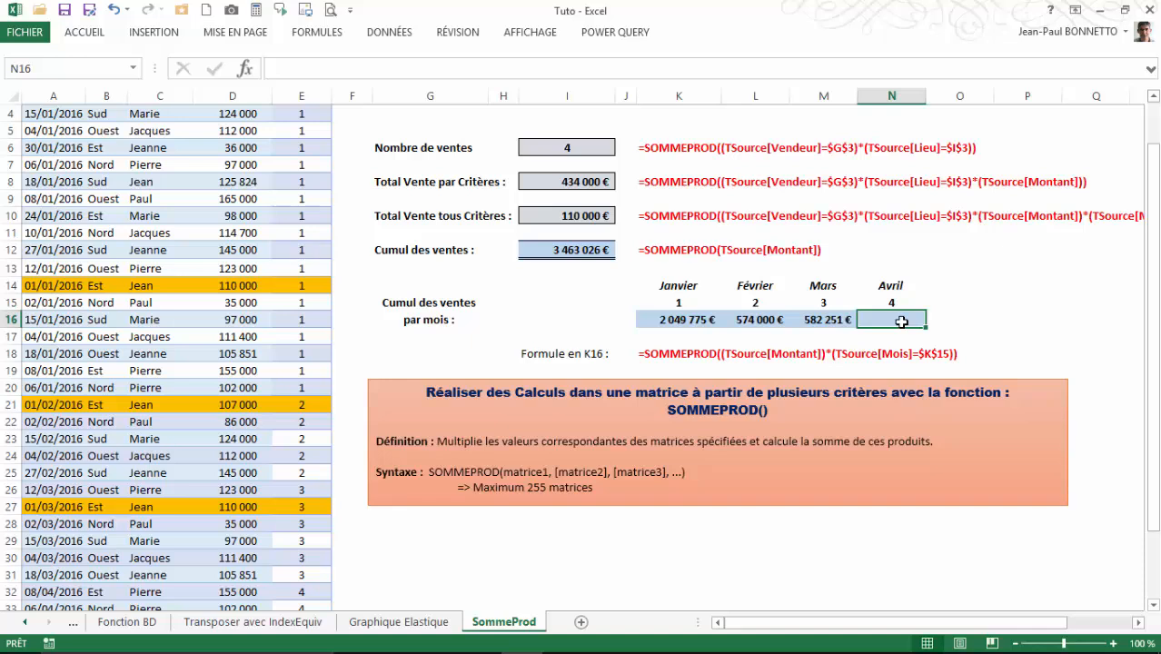
click(843, 325)
click(900, 319)
click(822, 322)
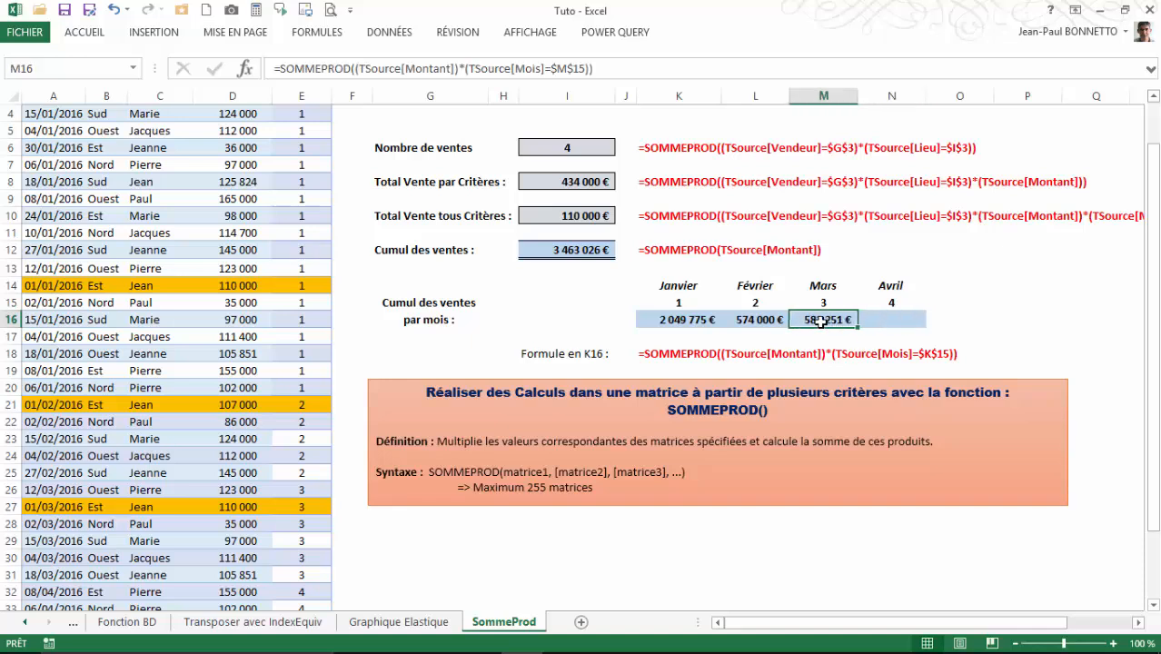
key(ctrl+c)
click(889, 321)
key(ctrl+v)
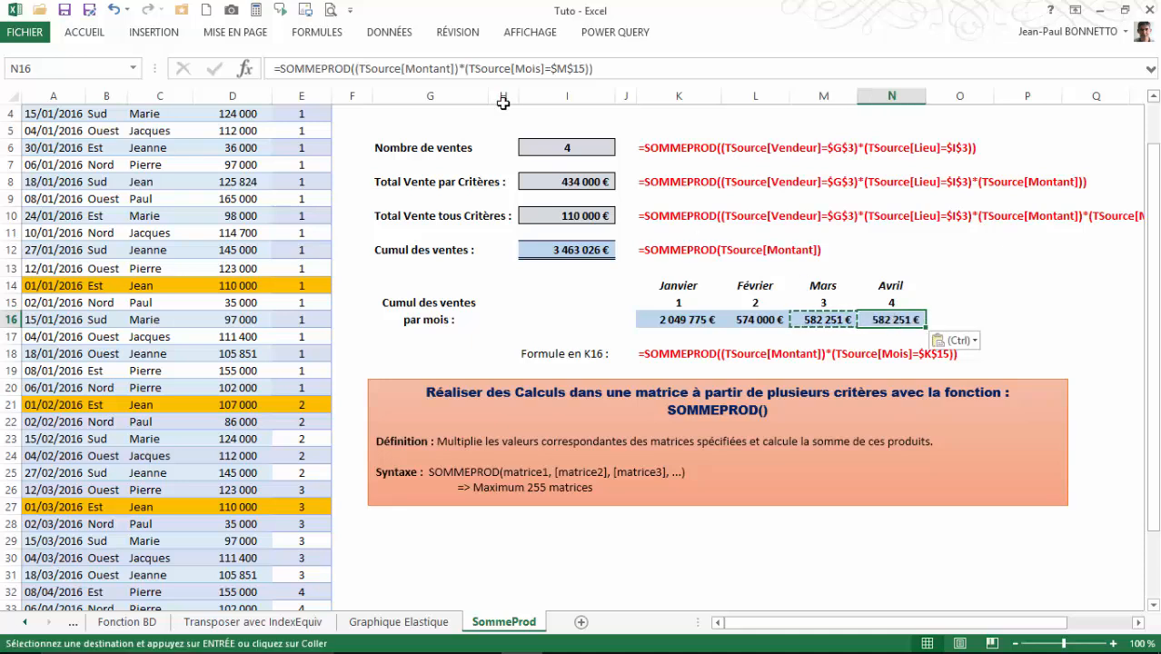
Step: Change the month reference in the N16 formula to $N$15
click(562, 69)
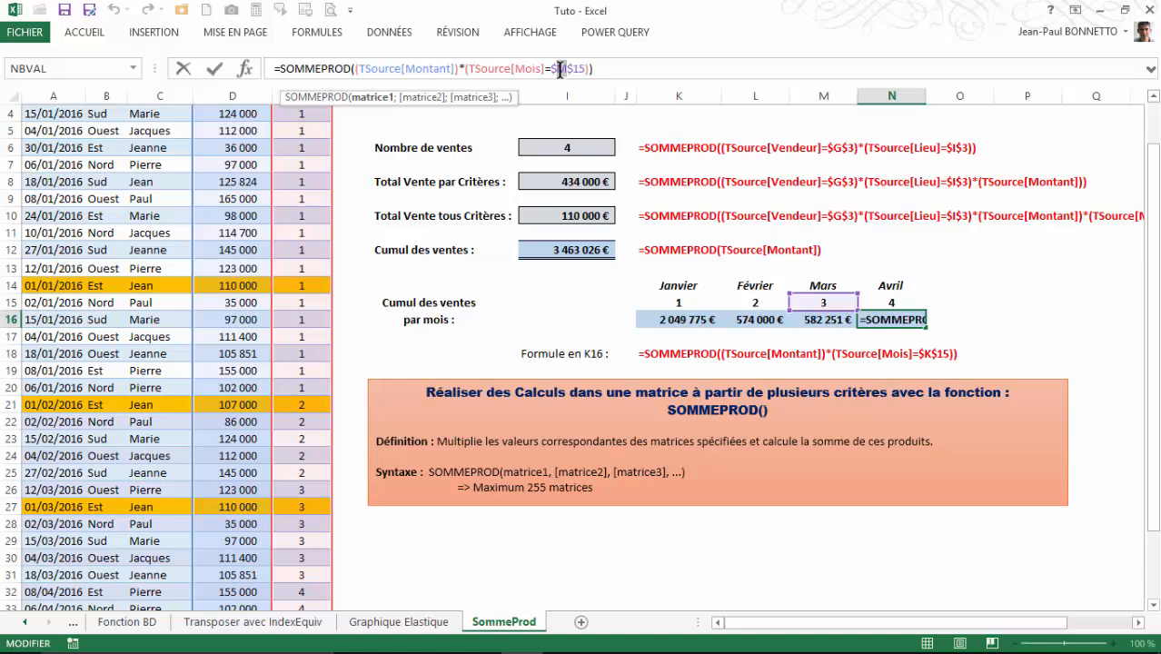
key(Delete)
text(N)
key(Return)
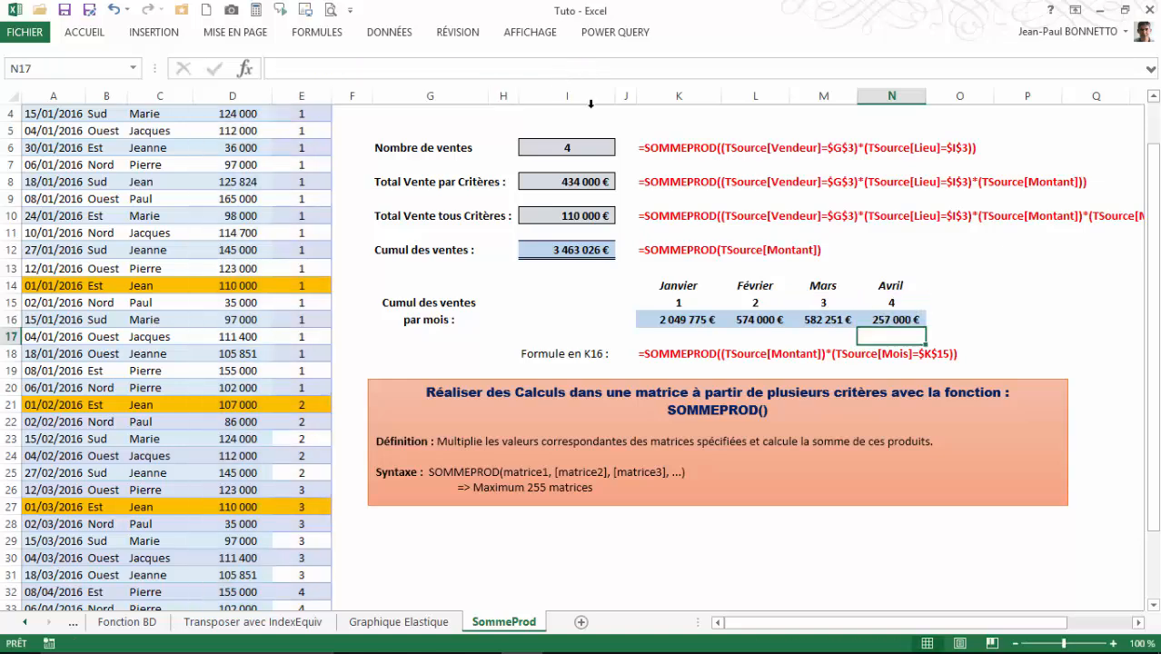
Step: Compare the Avril total in N16 with the sum of the month 4 amounts in D32:D33
click(861, 314)
scroll(177, 358, down, 1)
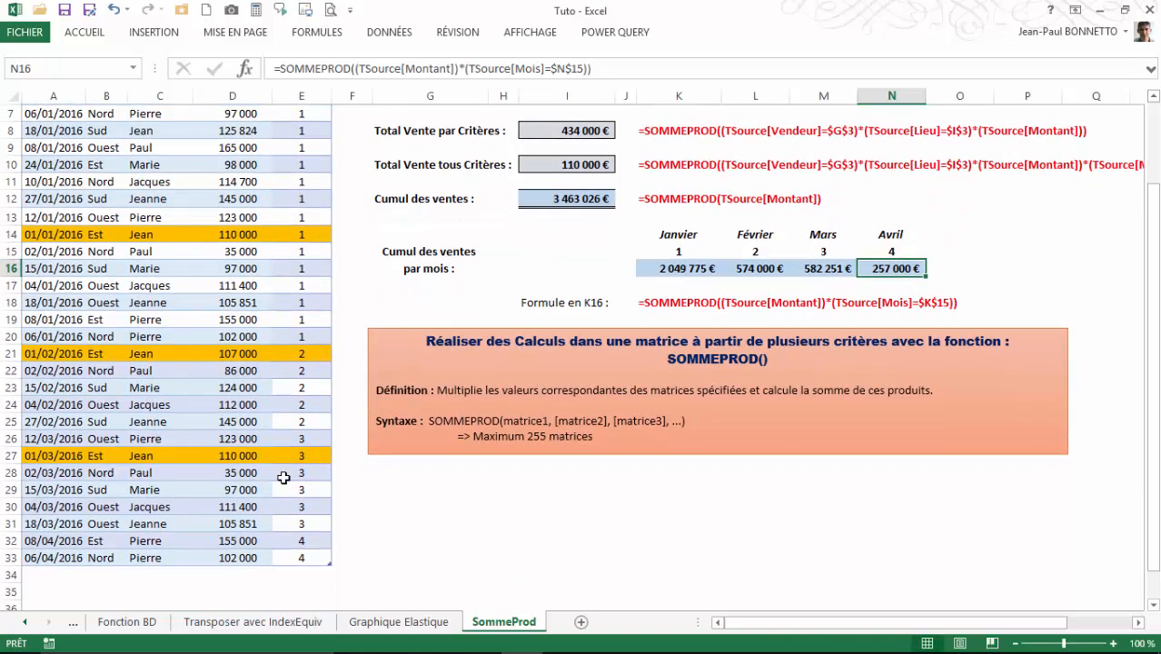
drag(243, 540, 231, 557)
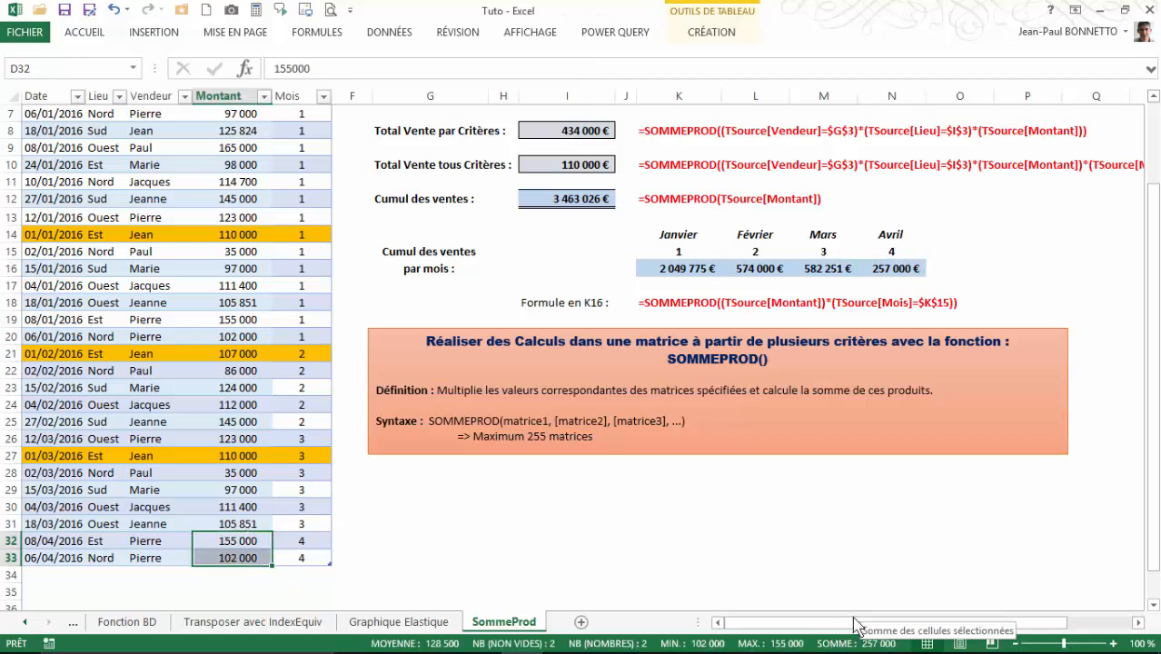
Step: Review the SOMMEPROD formulas behind the four monthly totals in K16:N16
click(687, 269)
scroll(766, 308, up, 2)
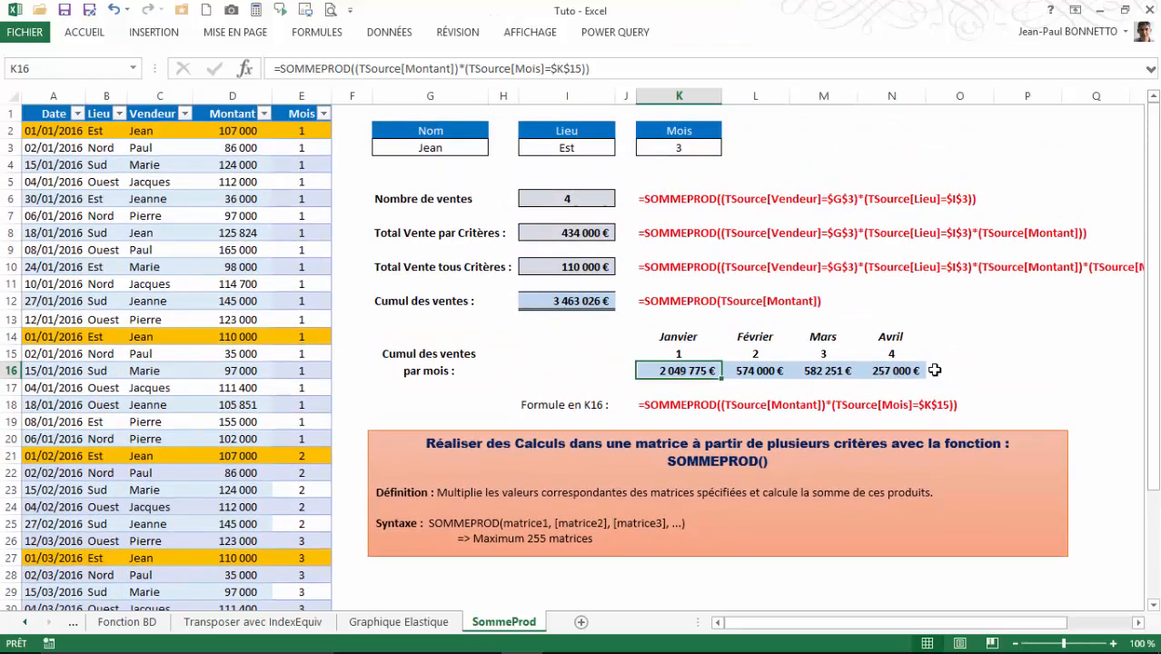
click(431, 389)
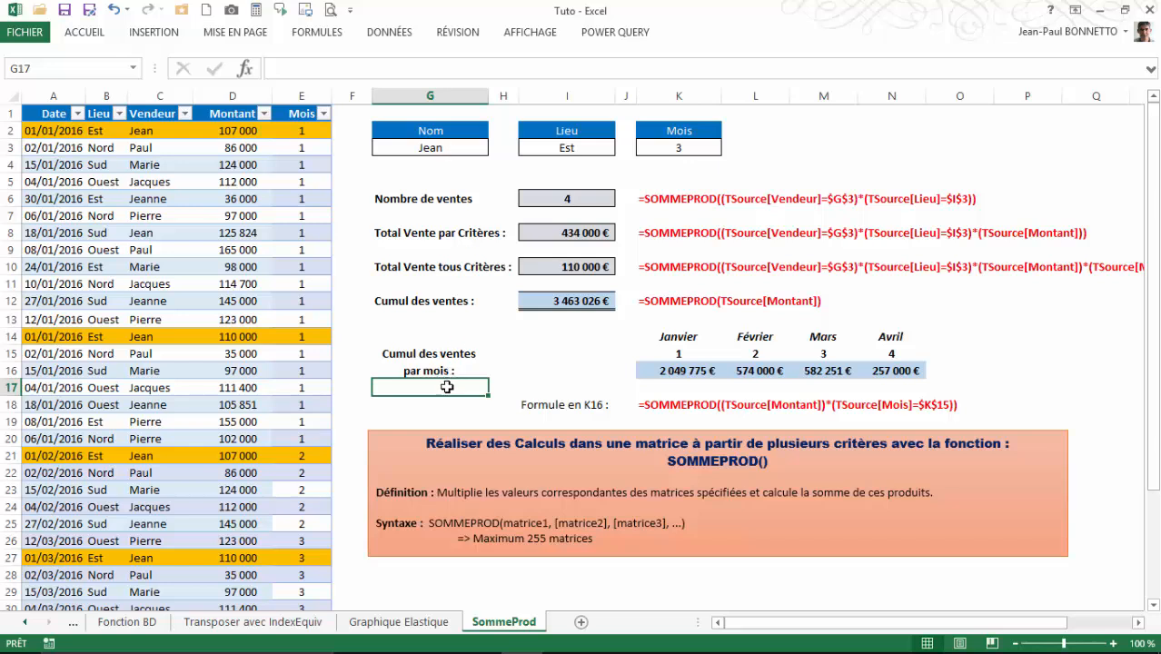
click(682, 370)
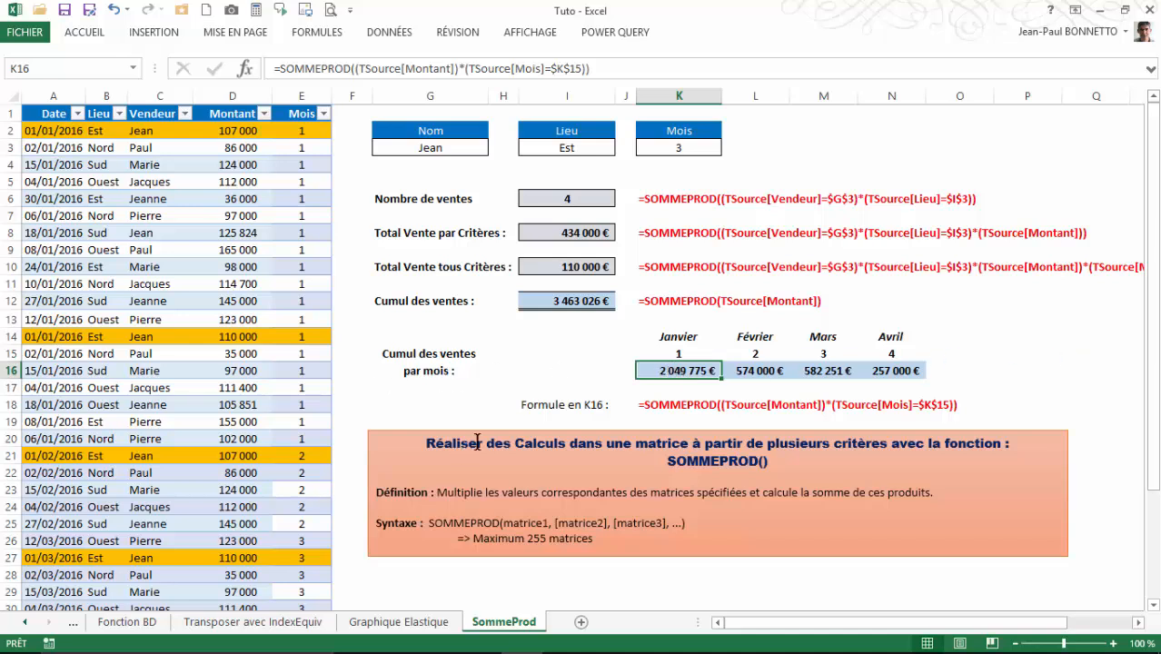
click(755, 371)
click(823, 371)
click(897, 368)
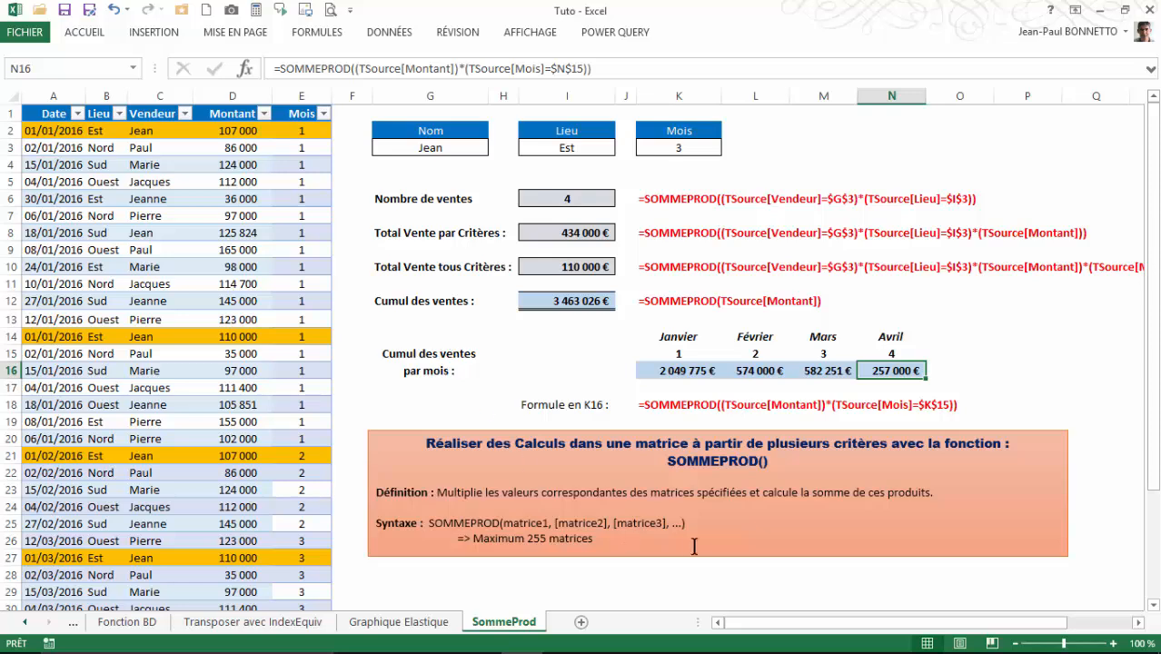
Step: Enter the label "Cumul par région :" in G29, below the SOMMEPROD explanation box
scroll(686, 545, down, 1)
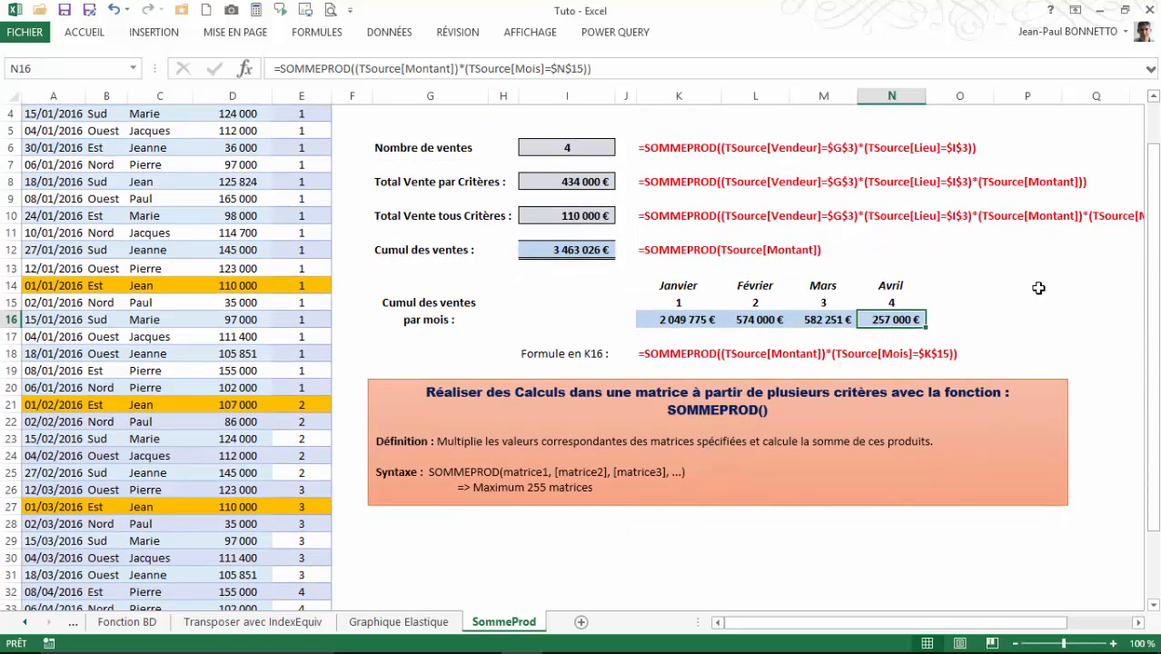
click(422, 544)
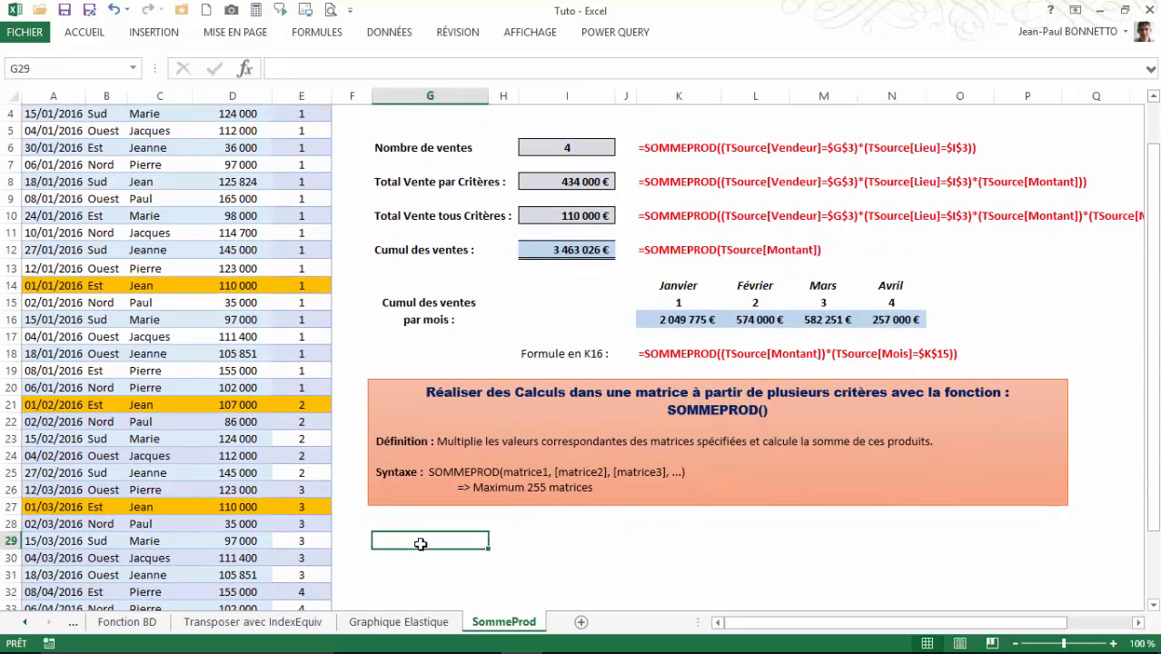
text(Cum)
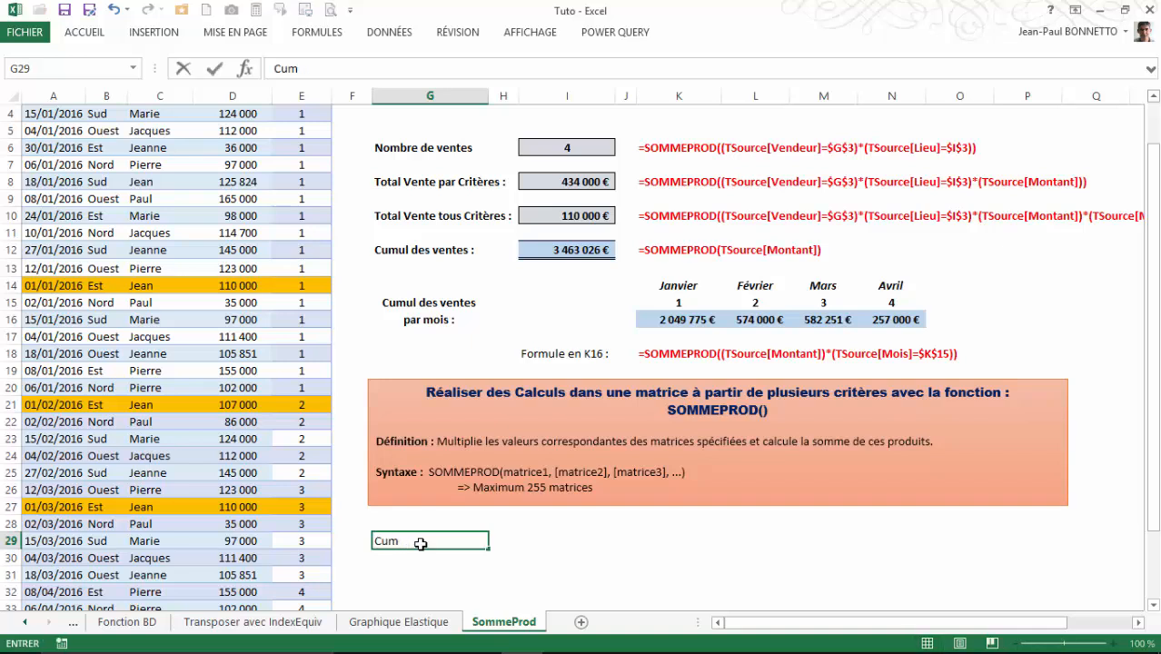
text(ul par région :)
key(Tab)
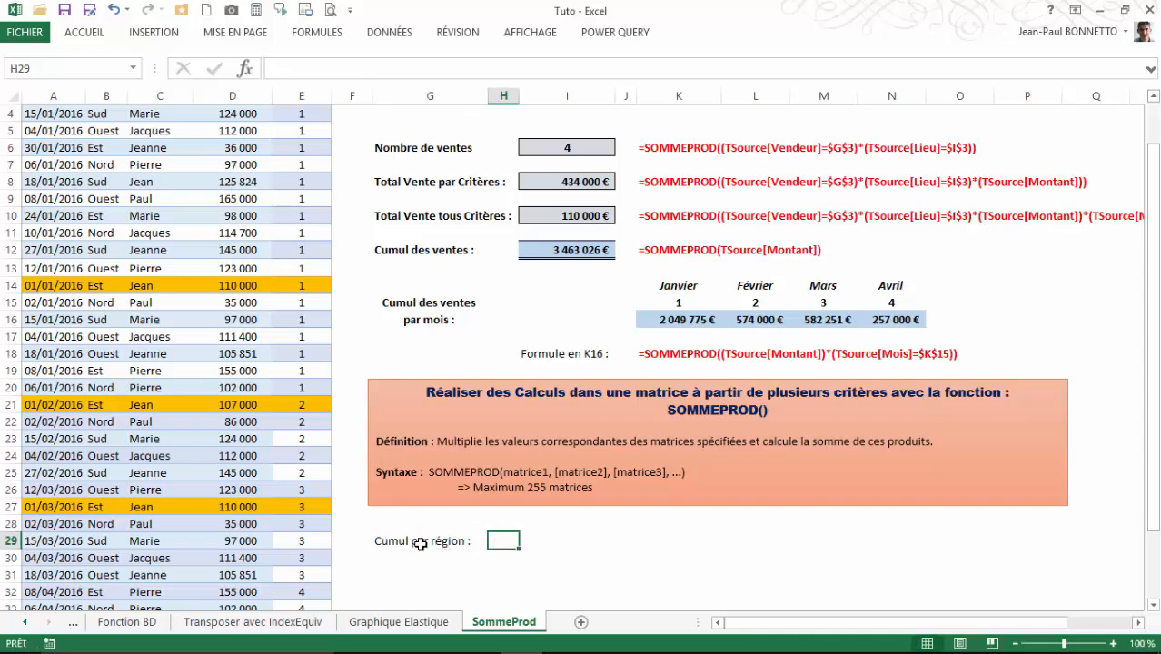
Step: Start a SOMMEPROD formula in I29 with the criterion that TSource[Lieu] equals the Lieu value in I3
click(567, 545)
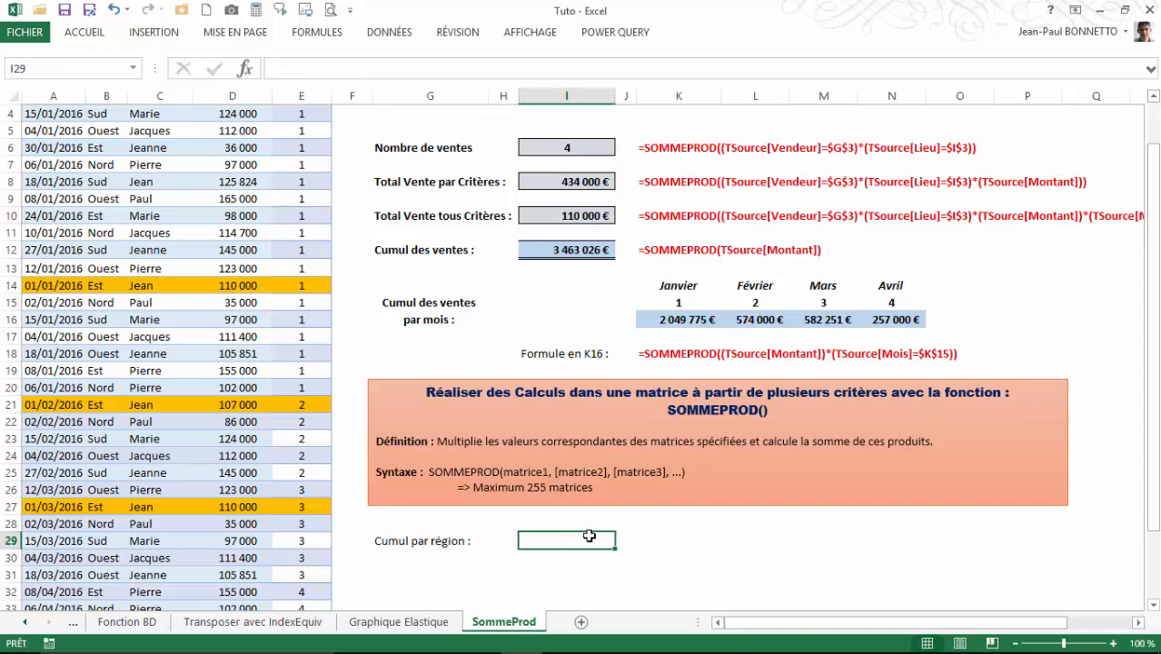
scroll(588, 543, up, 1)
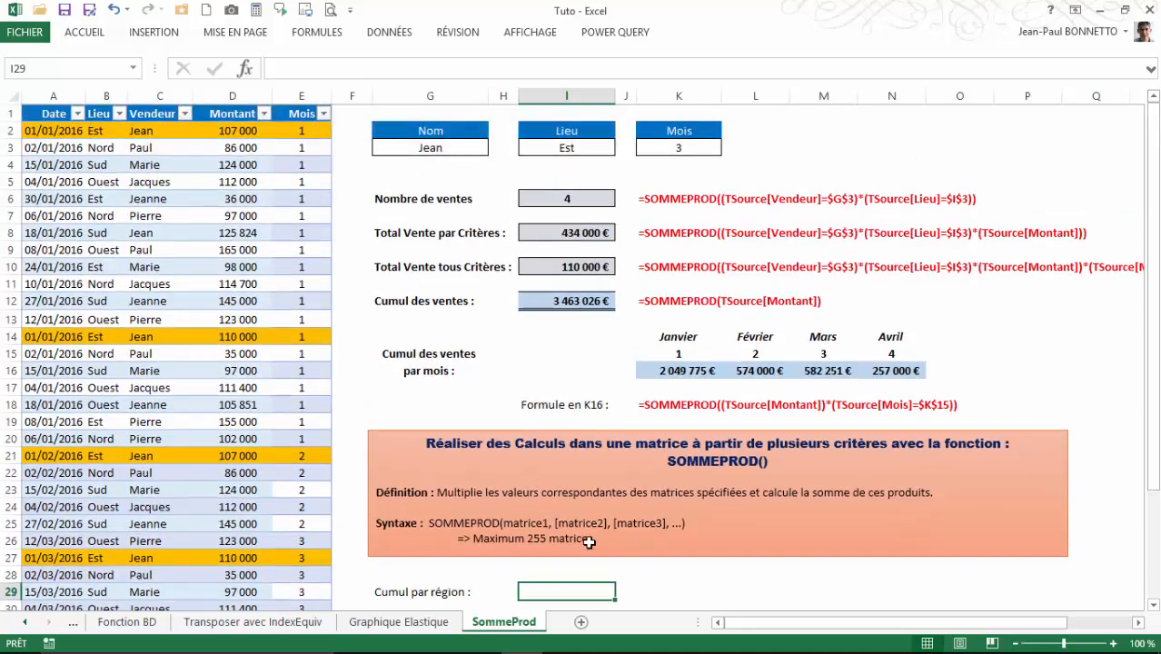
scroll(589, 543, down, 1)
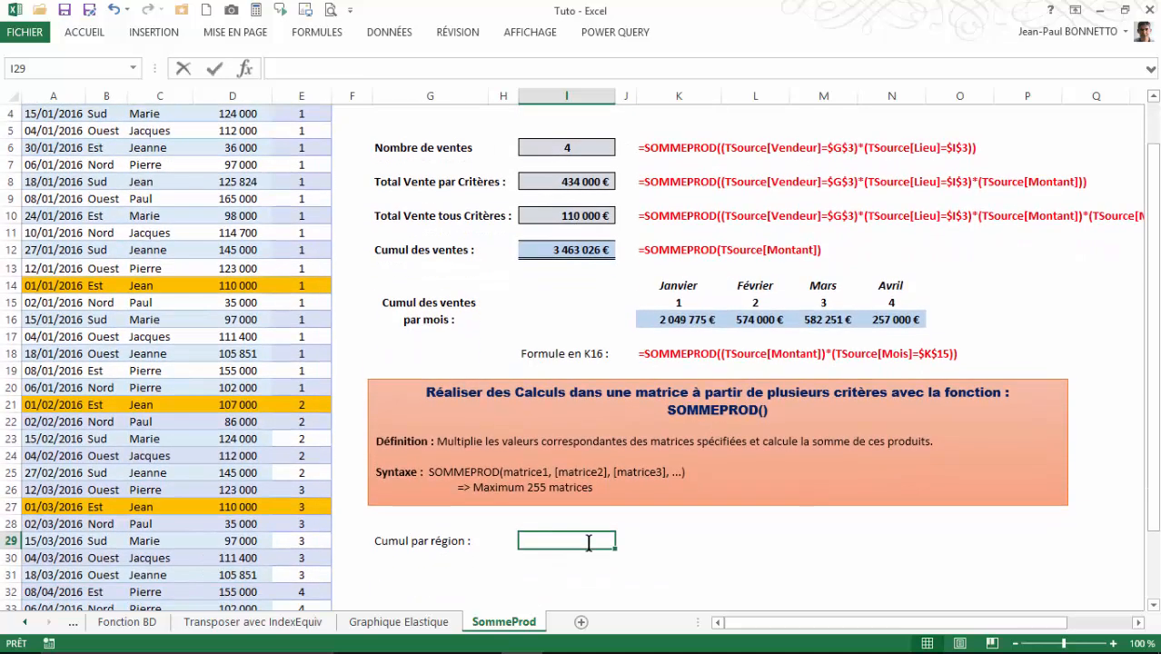
text(=so)
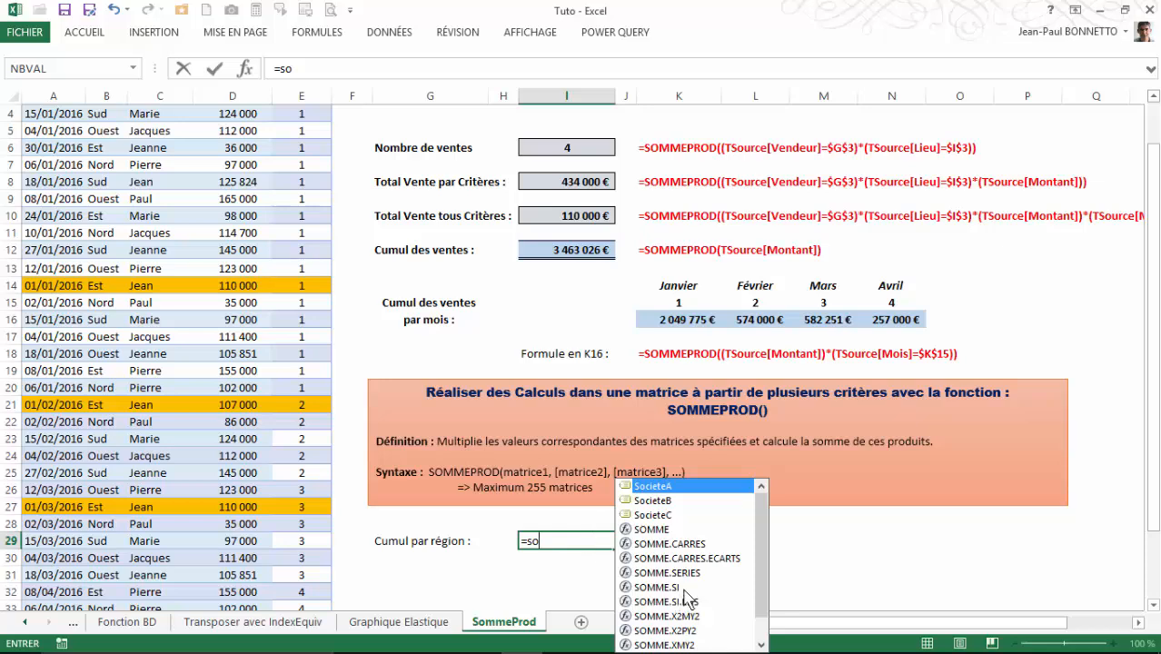
scroll(685, 609, down, 3)
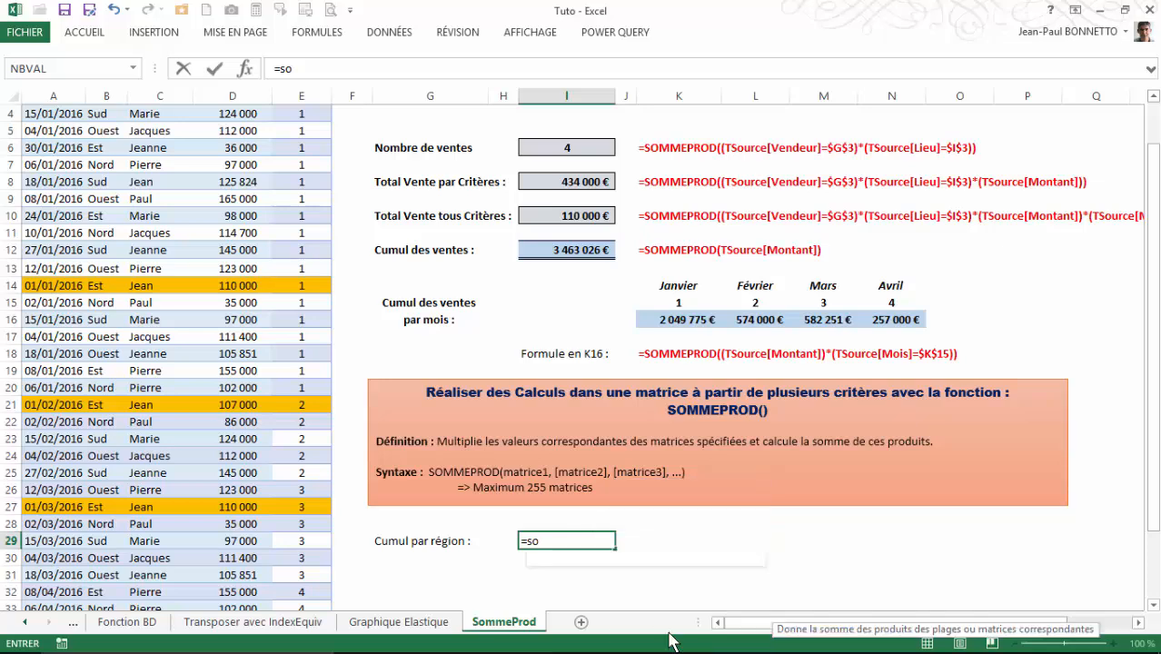
key(Tab)
scroll(173, 168, up, 2)
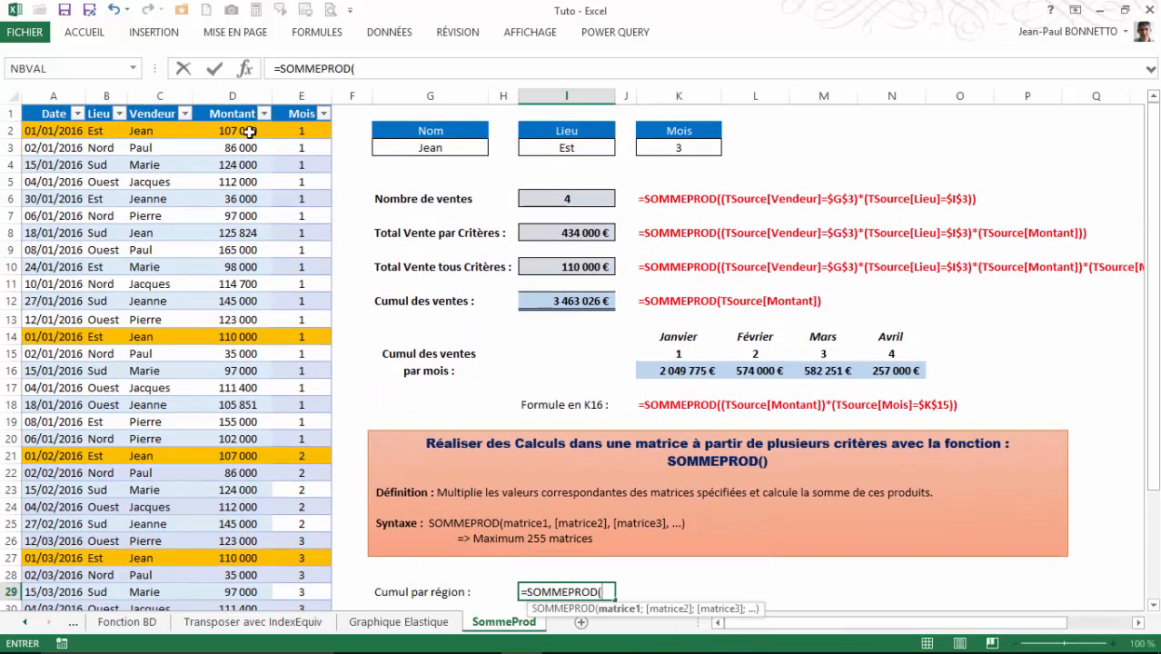
click(104, 129)
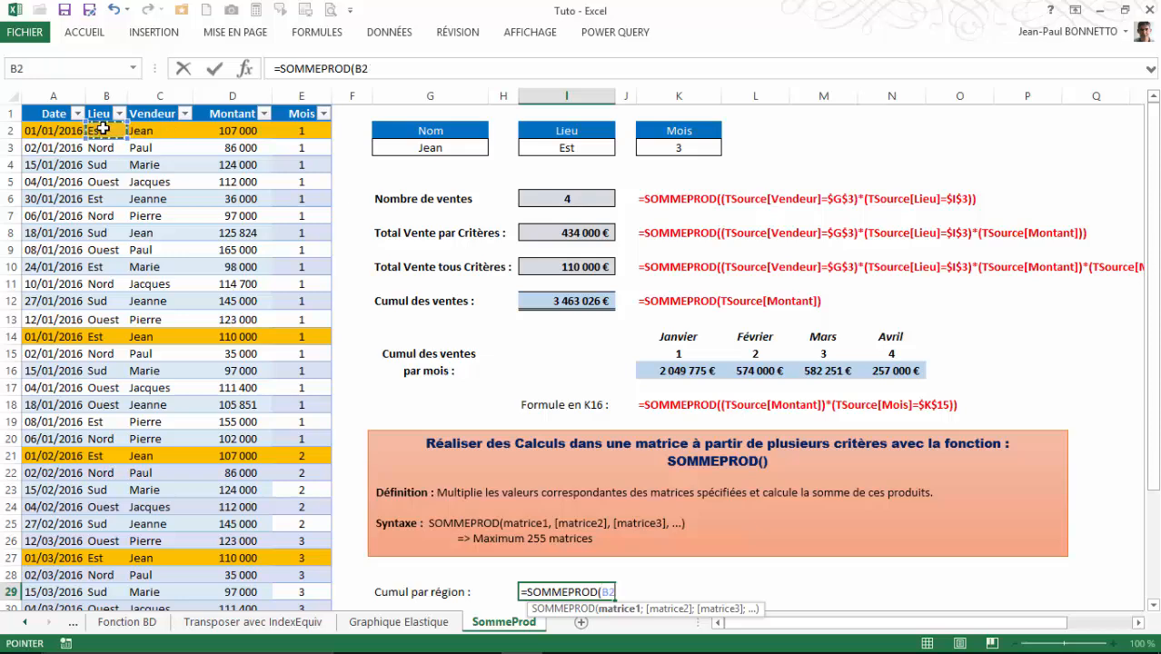
key(ctrl+shift+Down)
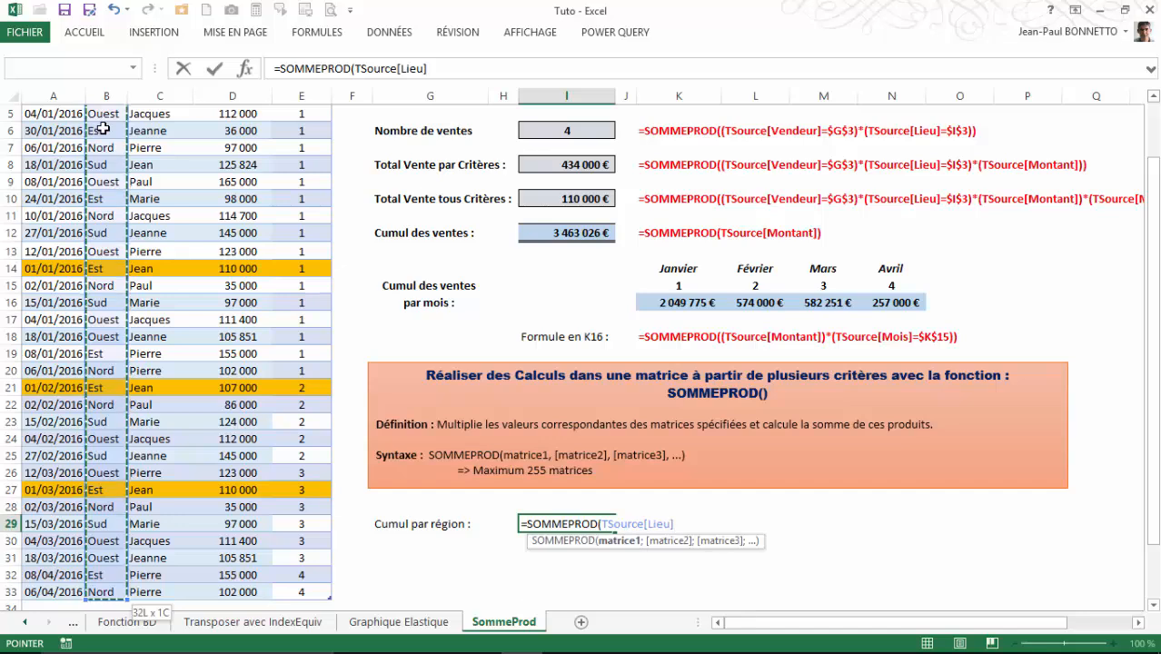
text(=)
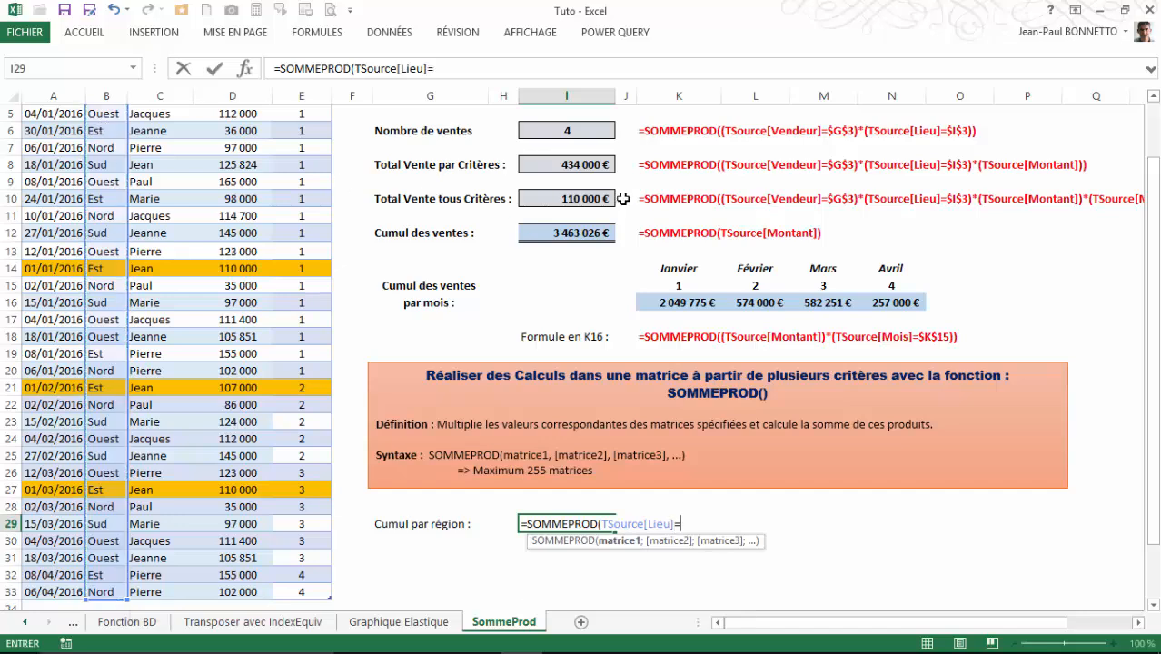
scroll(712, 195, up, 2)
click(568, 147)
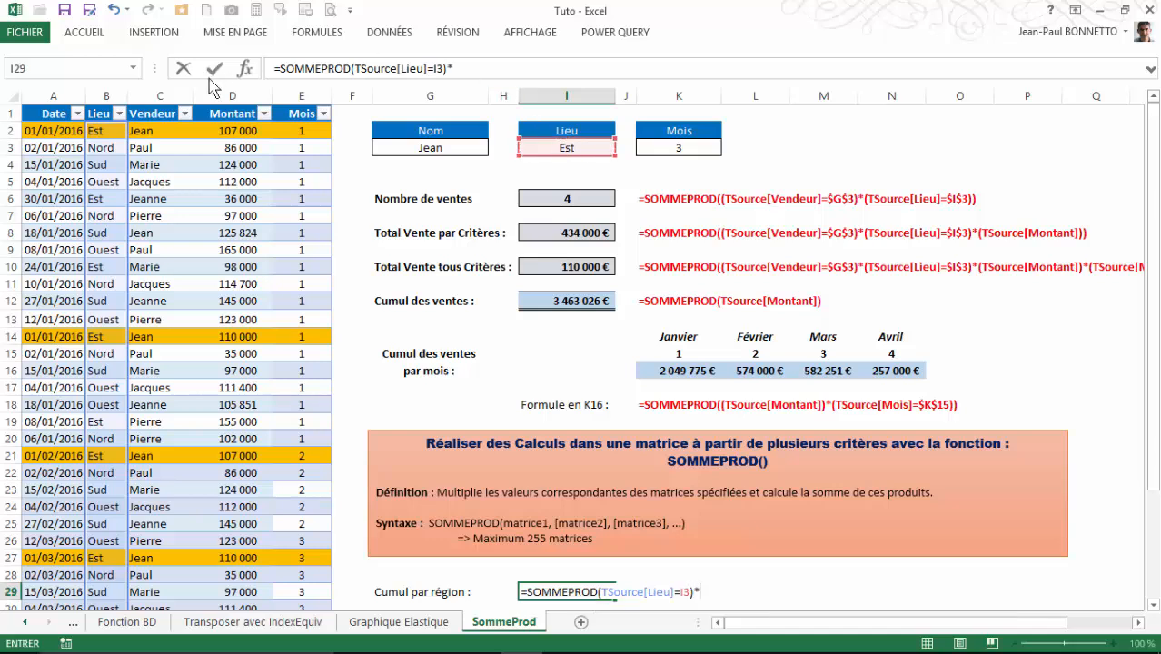
Step: Multiply the Lieu criterion in the I29 formula by the TSource[Montant] column
click(238, 128)
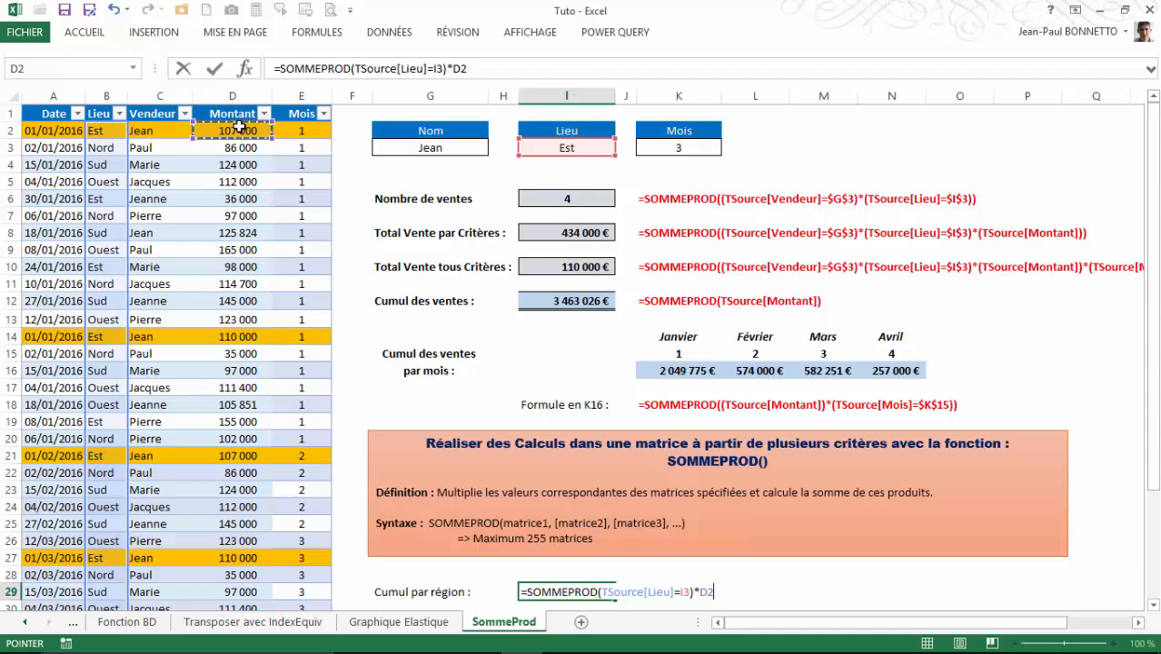
key(ctrl+shift+Down)
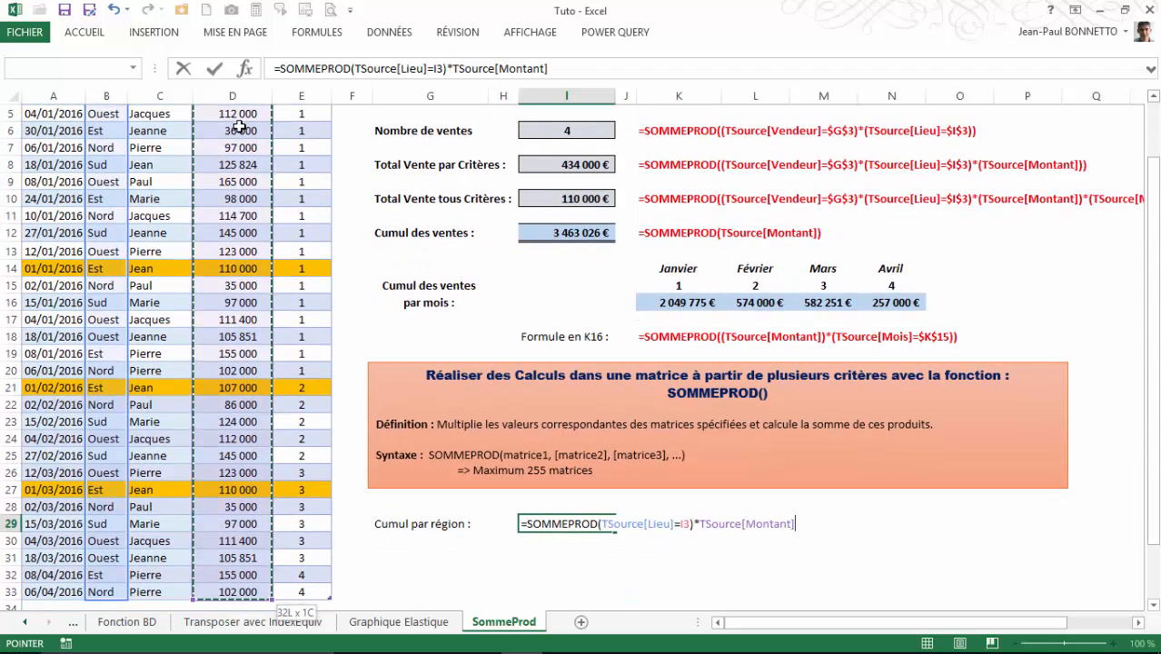
text())
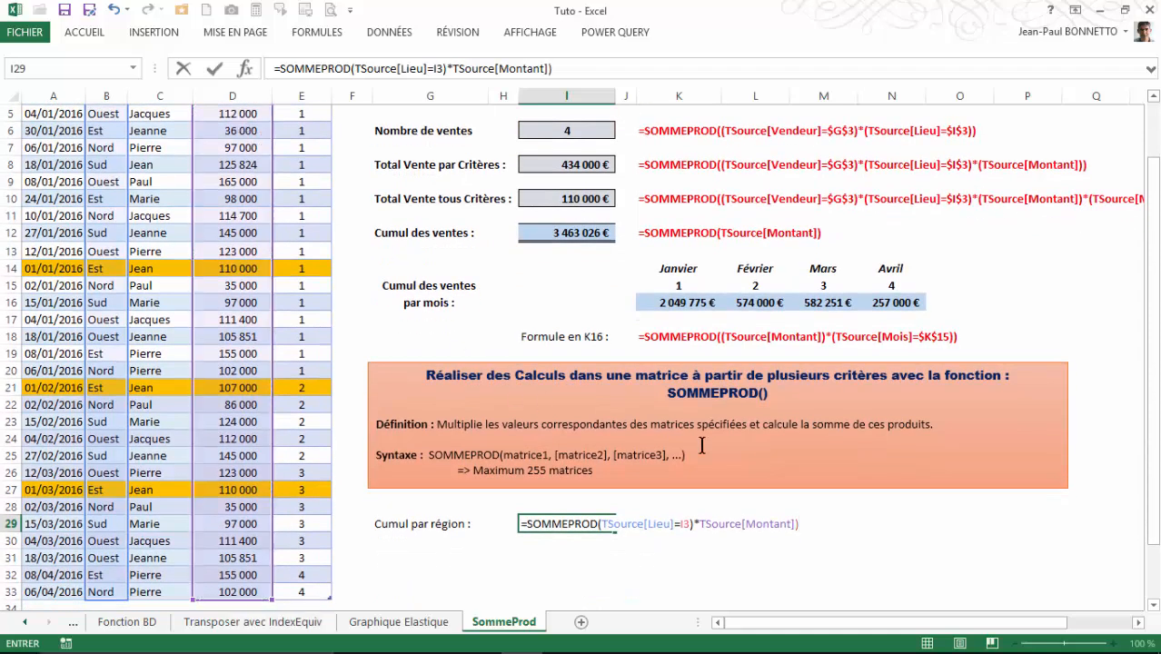
Step: Add the missing opening parentheses so I29 contains =SOMMEPROD((TSource[Lieu]=I3)*(TSource[Montant])), and validate the formula
click(698, 524)
text(()
click(601, 525)
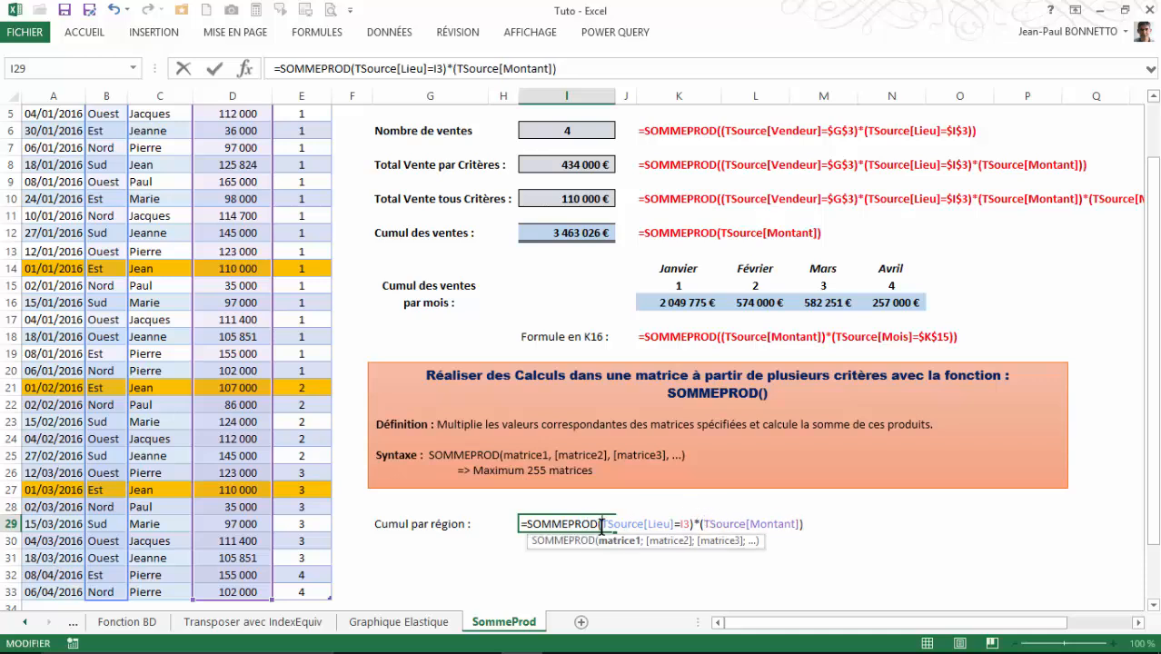
text(()
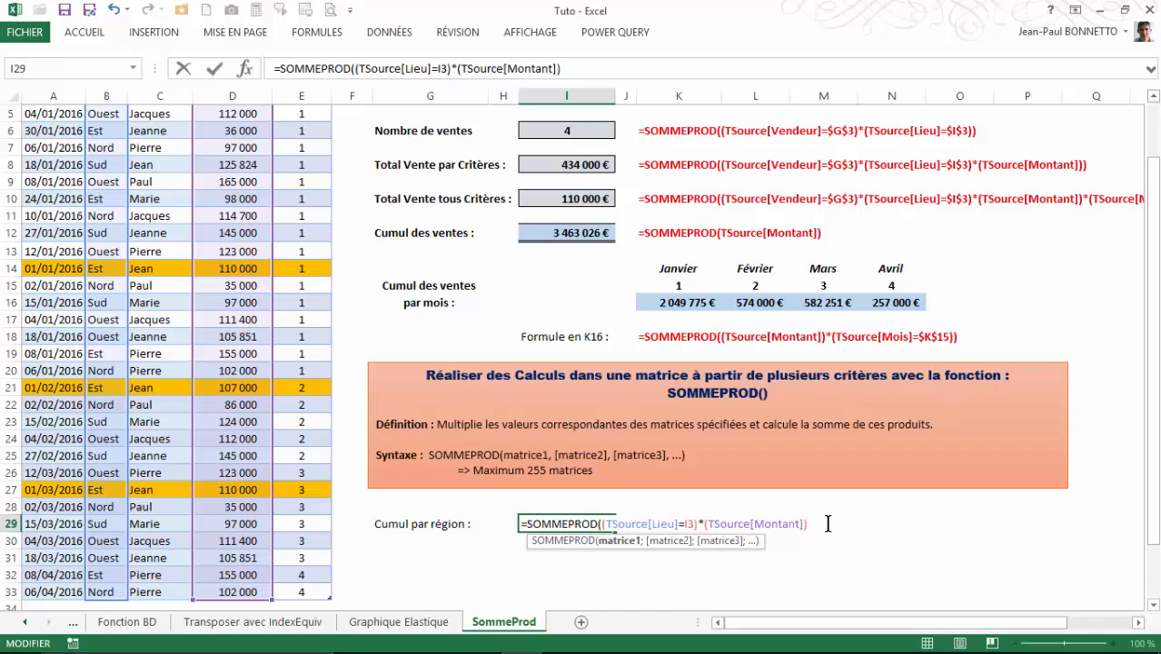
key(Return)
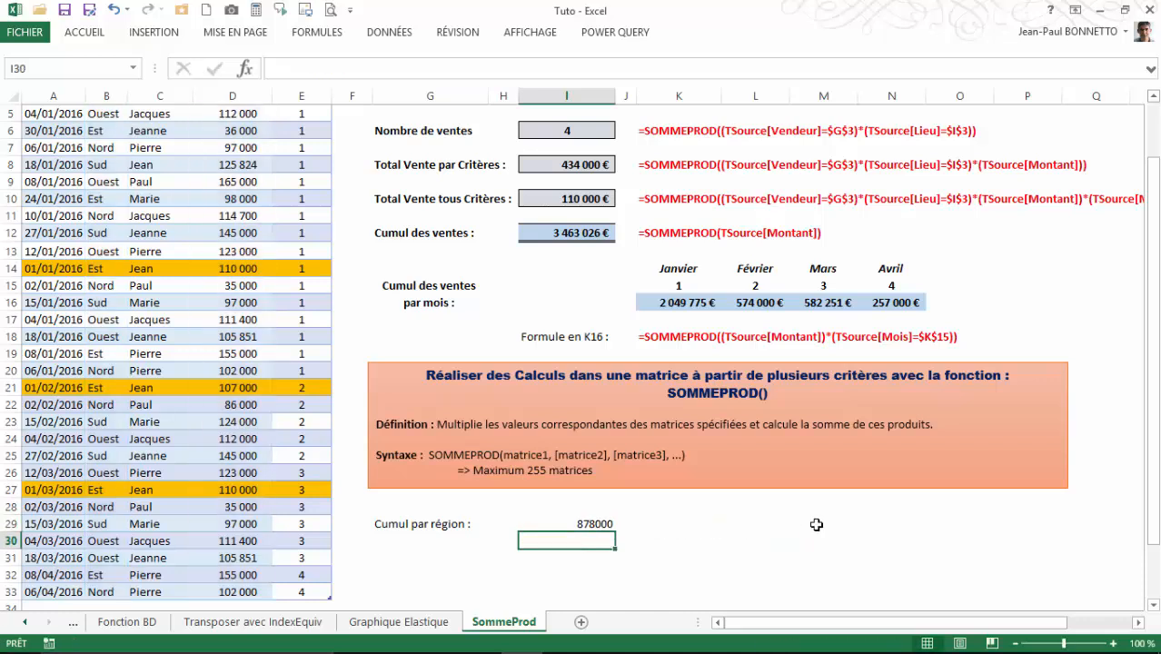
click(593, 526)
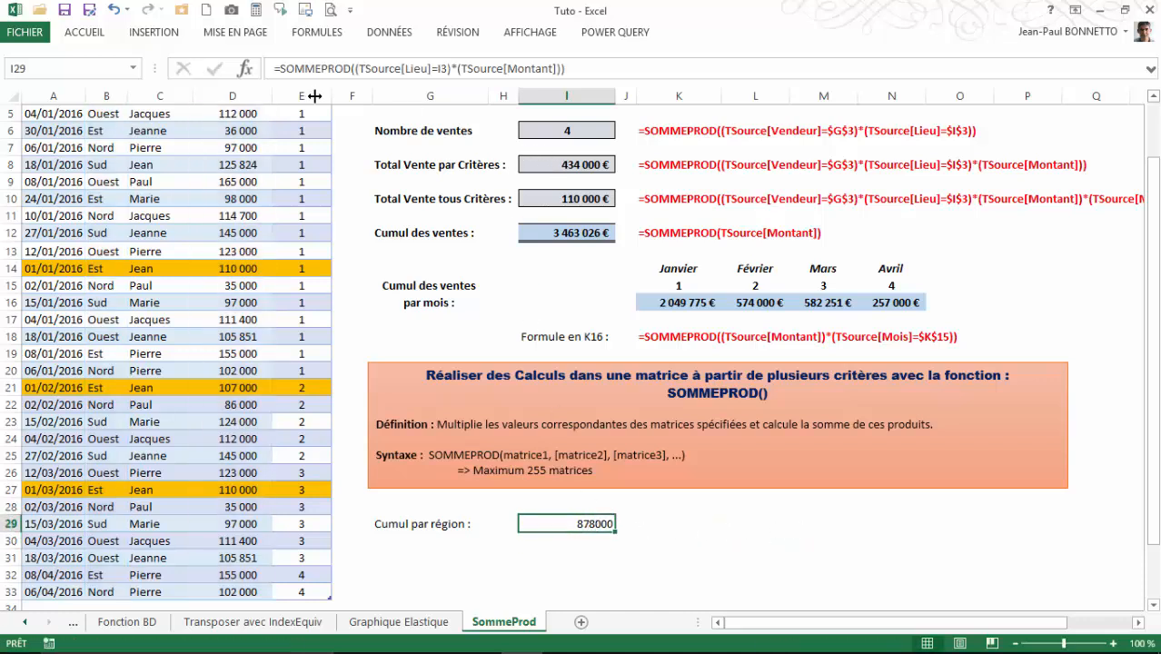
Step: Format the regional total in I29 as euro currency with no decimal places
click(91, 32)
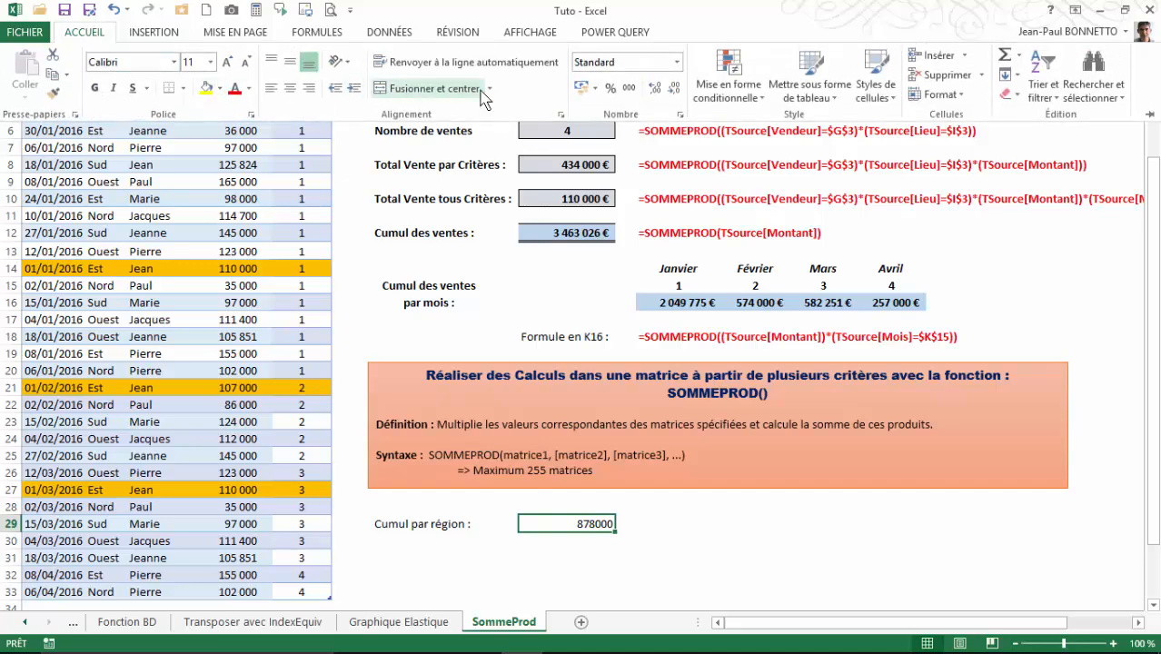
click(582, 88)
click(674, 89)
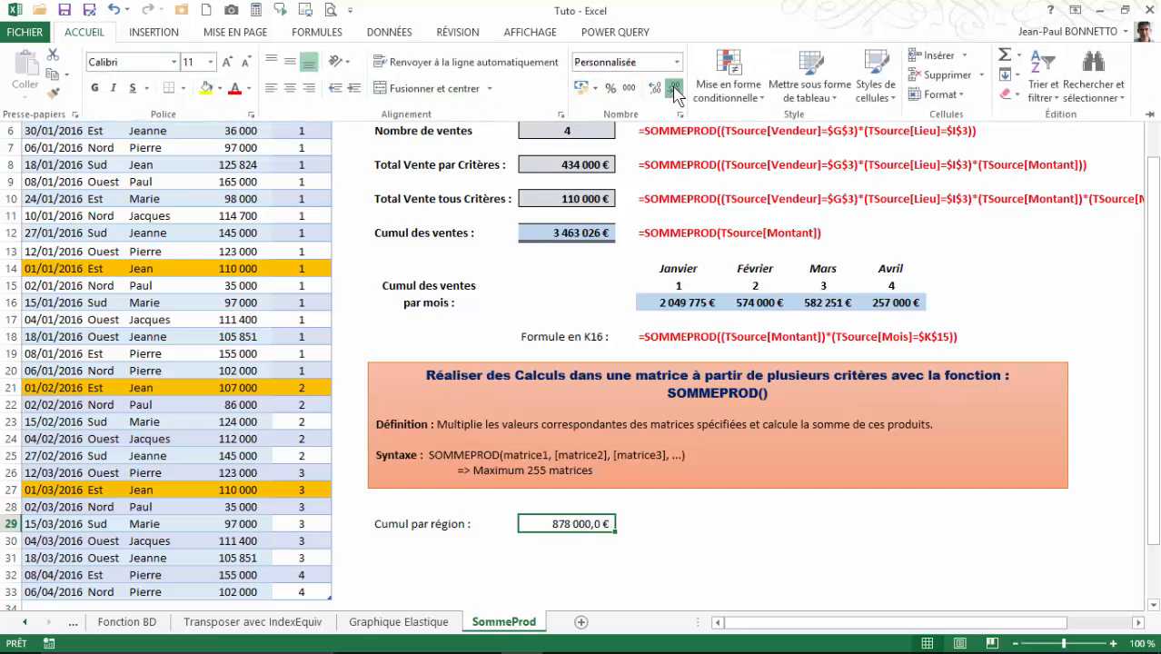
click(674, 89)
click(592, 528)
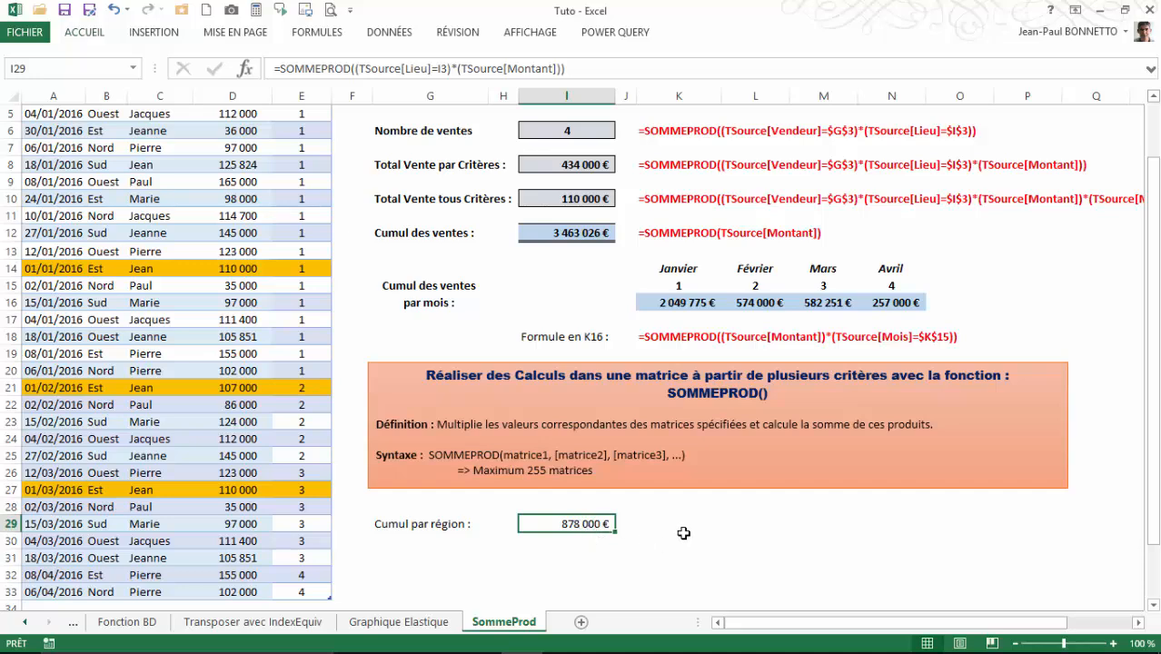
scroll(684, 533, up, 2)
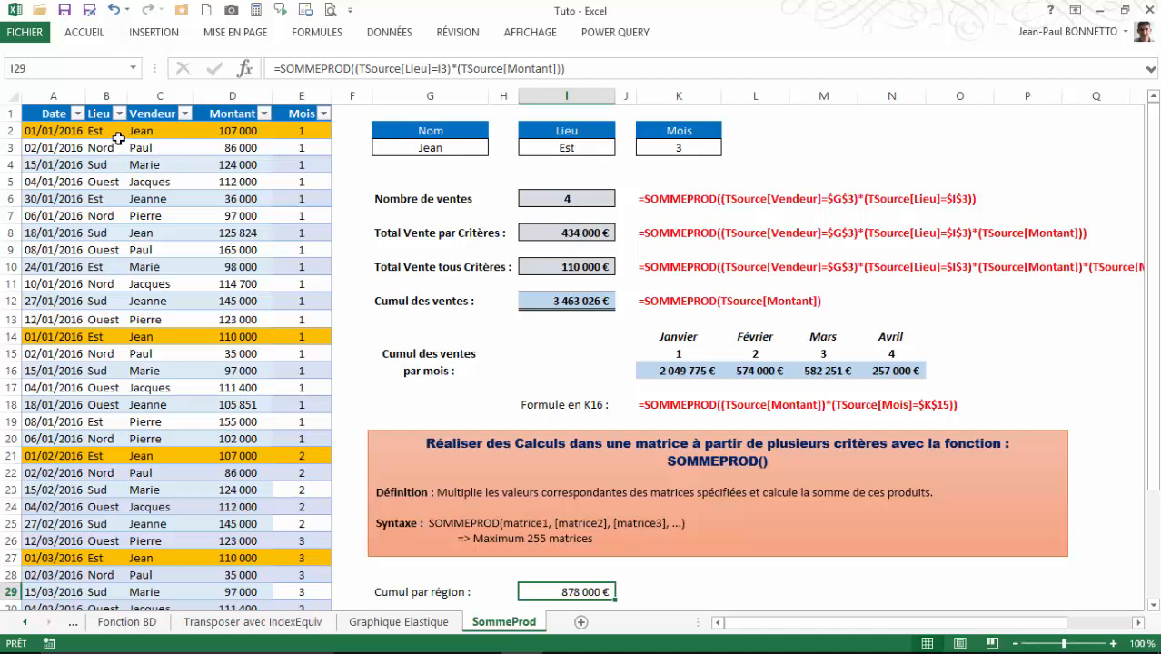
click(252, 130)
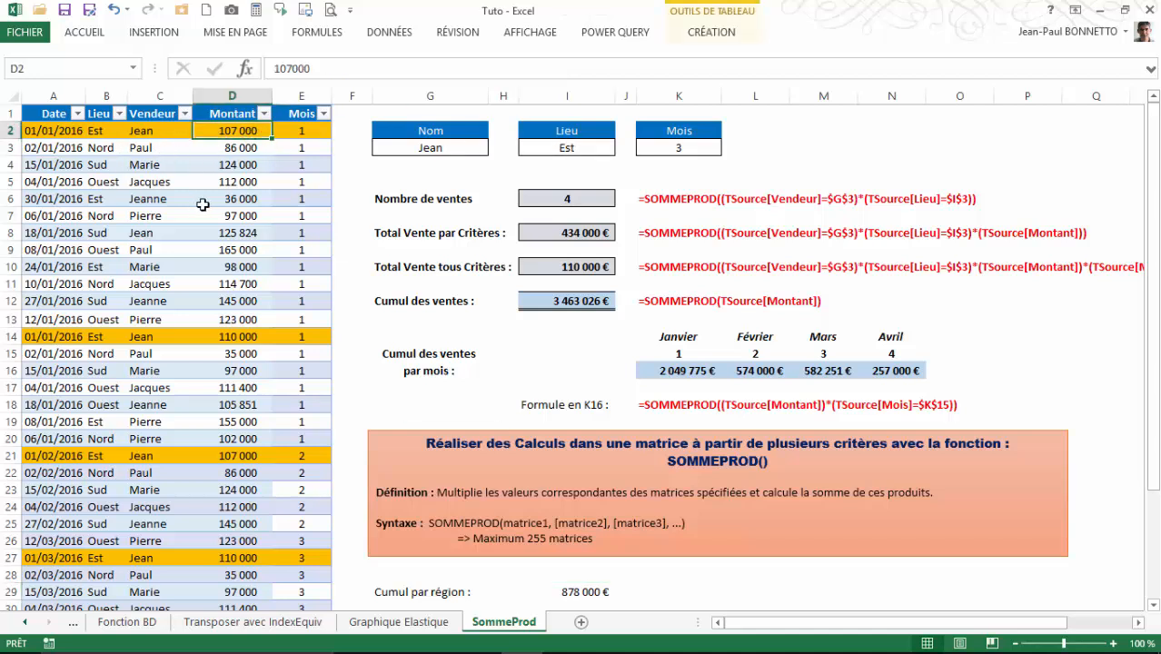
ctrl+click(234, 199)
ctrl+click(249, 269)
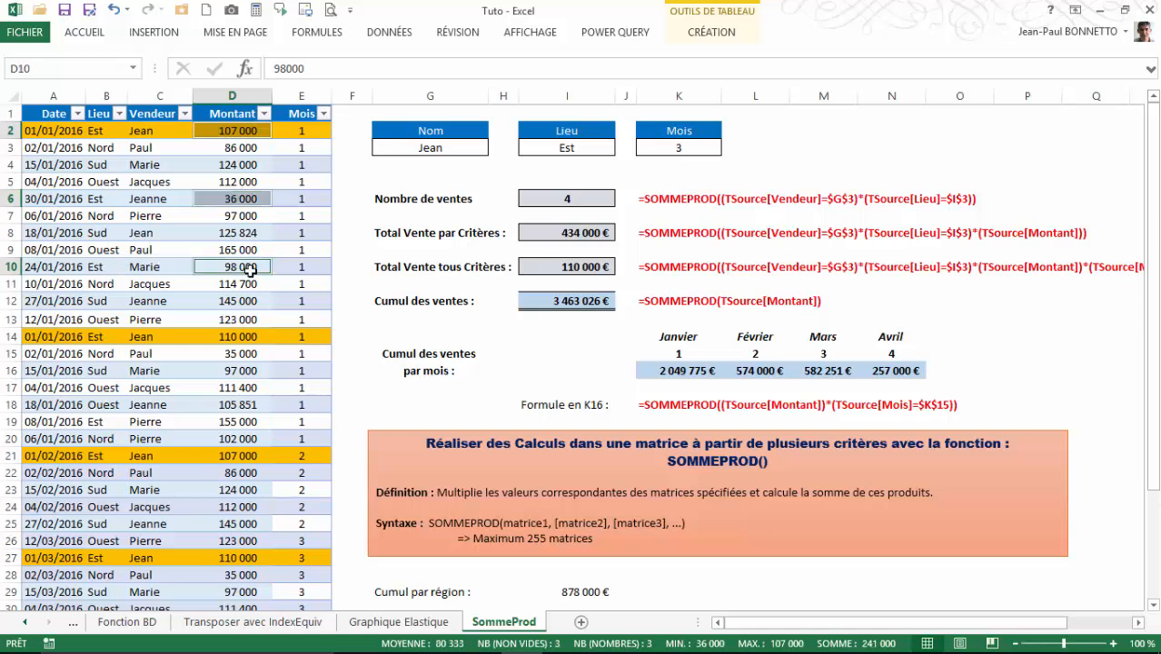
Step: Filter the table's Lieu column to Est only and select the visible Montant amounts to check their sum
click(119, 113)
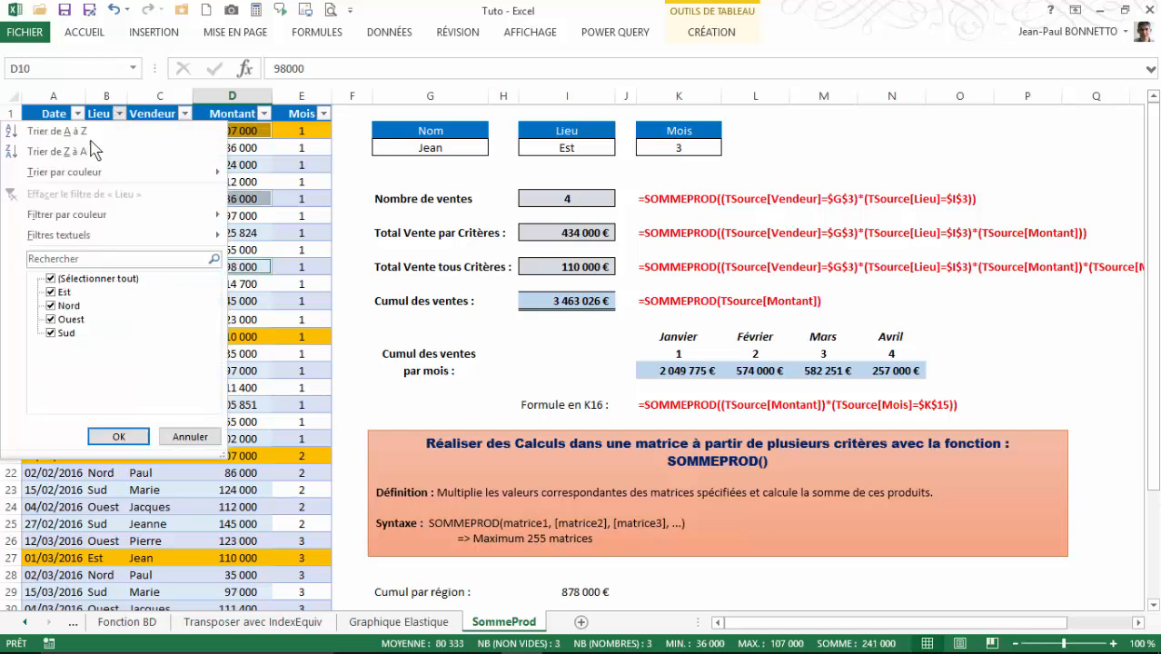
click(52, 279)
click(52, 292)
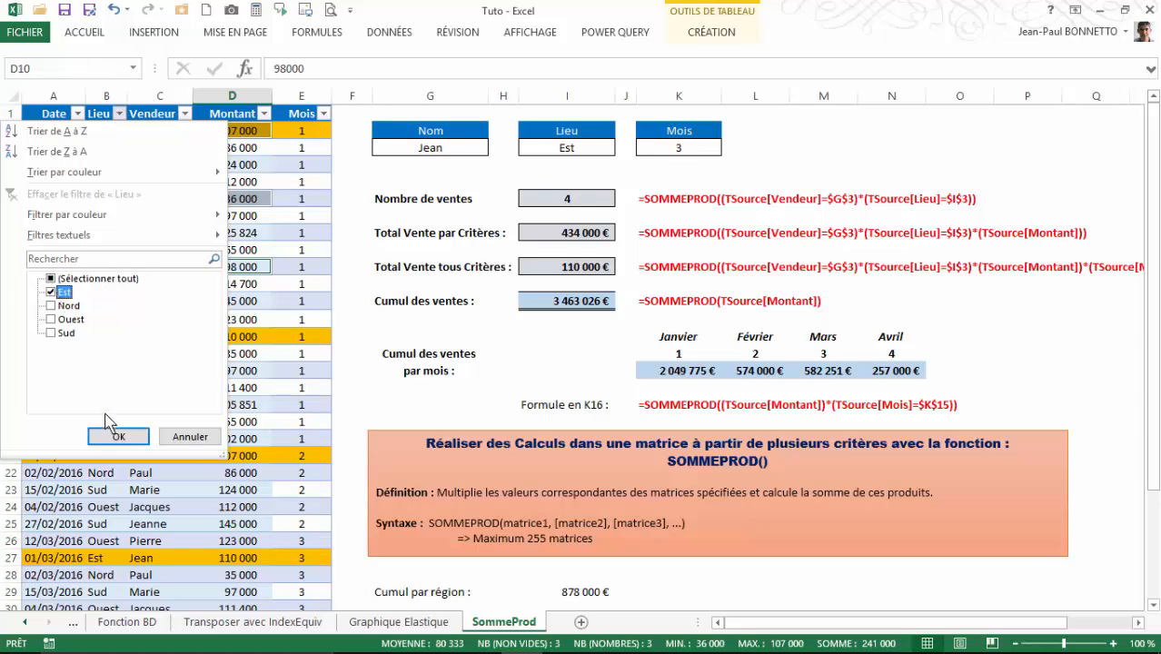
click(117, 437)
drag(238, 130, 238, 249)
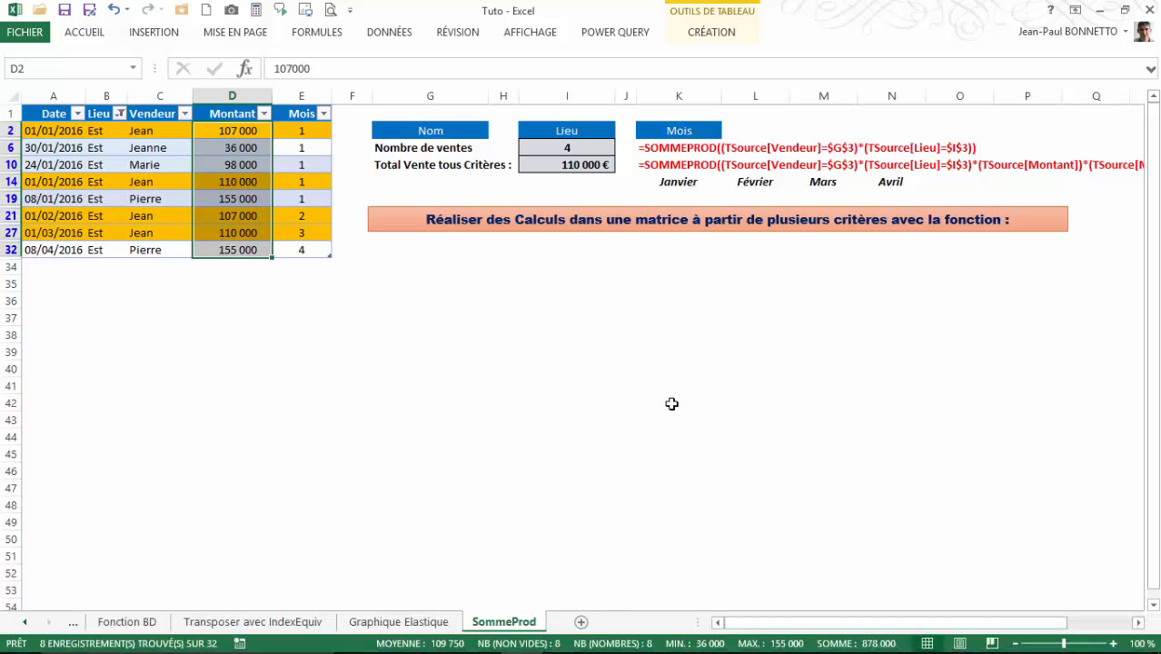
Step: Restore all regions in the Lieu column filter and select the regional total in I29
click(120, 114)
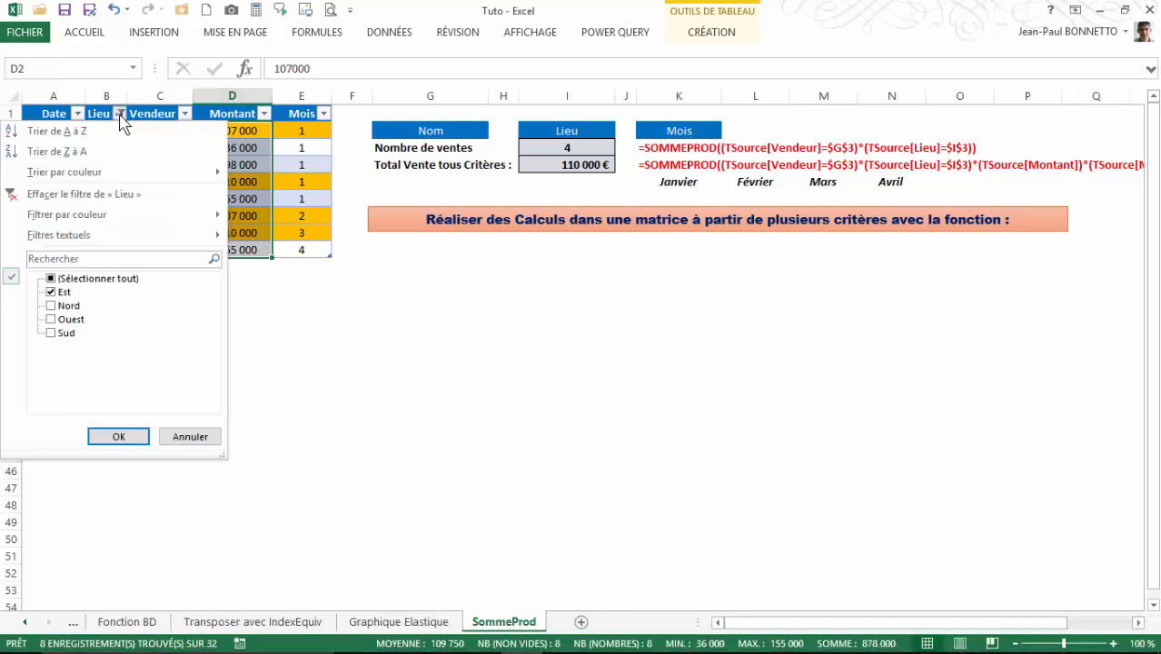
click(52, 278)
click(119, 437)
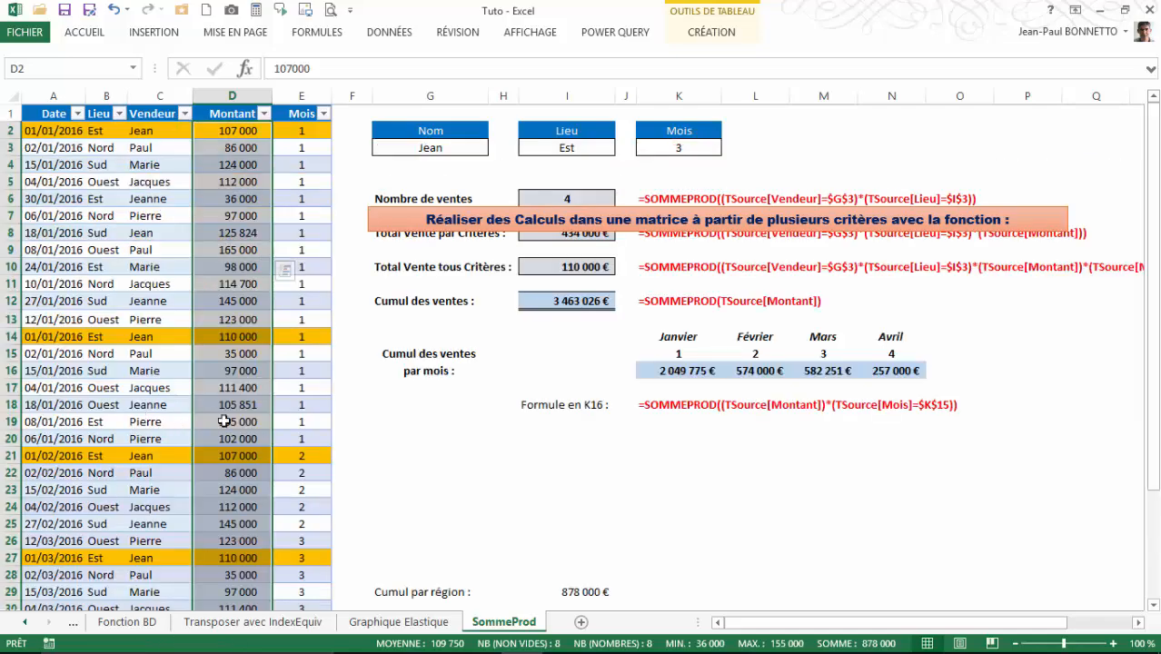
click(585, 591)
scroll(595, 475, down, 1)
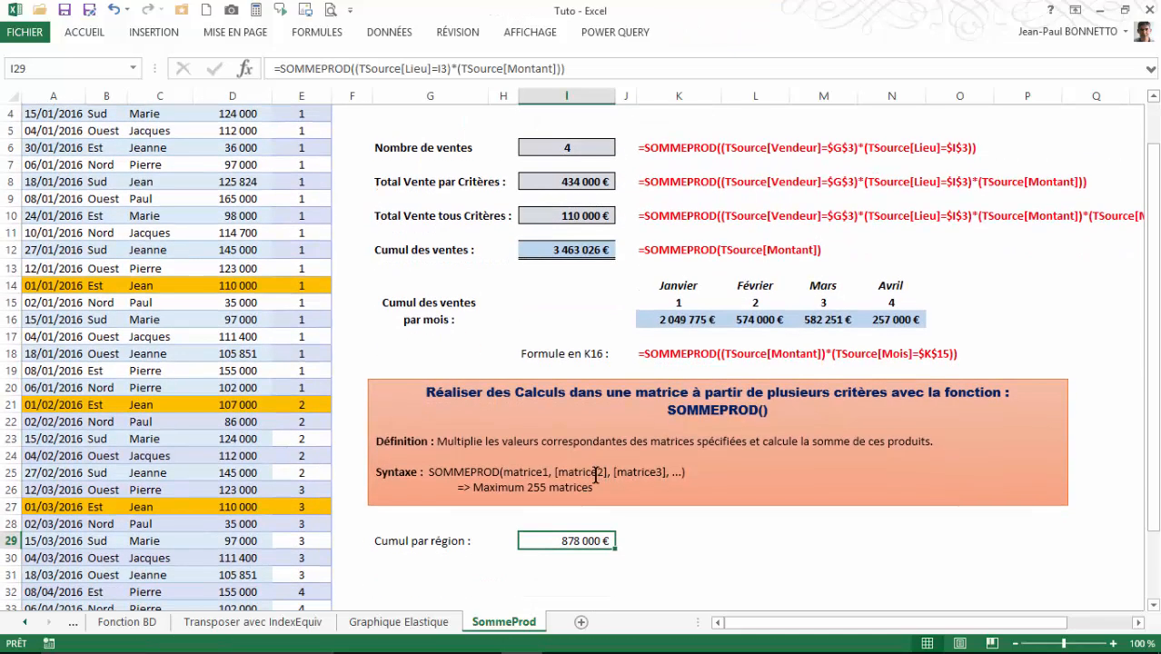
click(415, 551)
click(591, 546)
click(415, 544)
click(578, 537)
Step: Set the Lieu criterion in I3 to Ouest and check the regional total in I29
scroll(581, 536, up, 1)
click(607, 148)
click(623, 149)
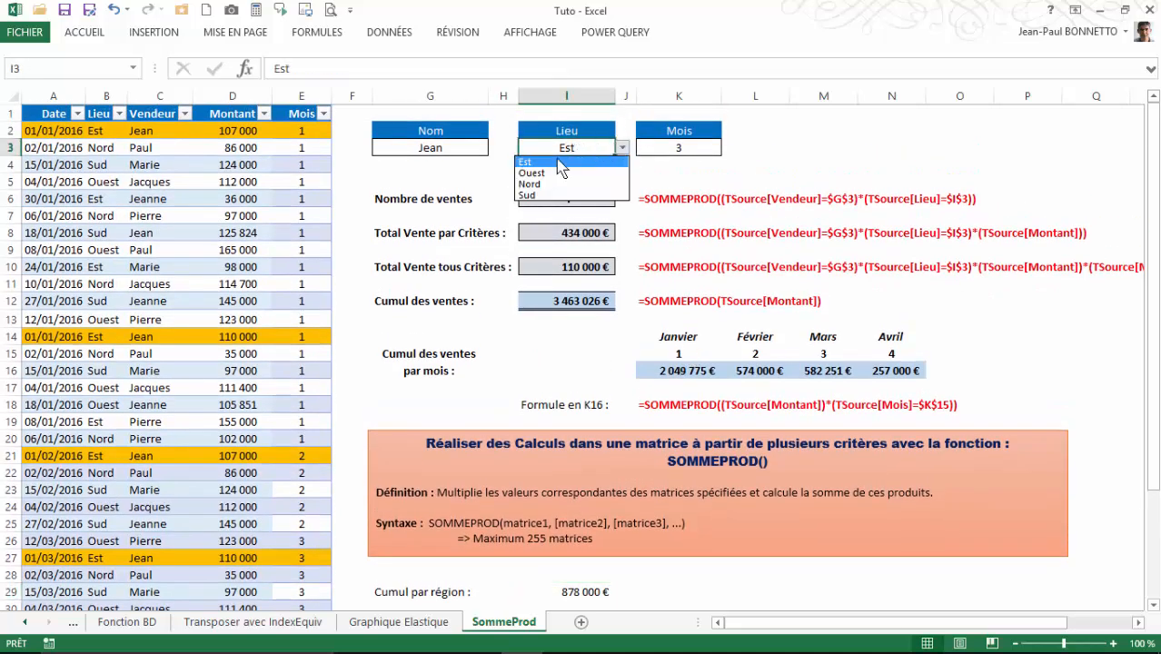
click(556, 167)
click(575, 592)
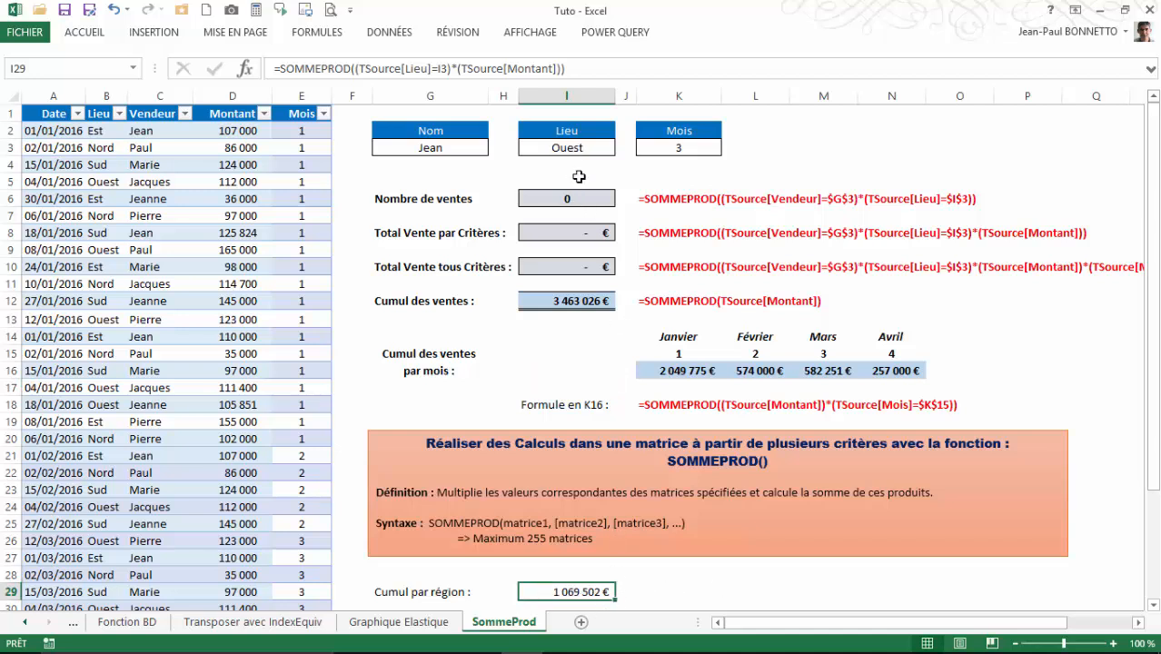
click(694, 591)
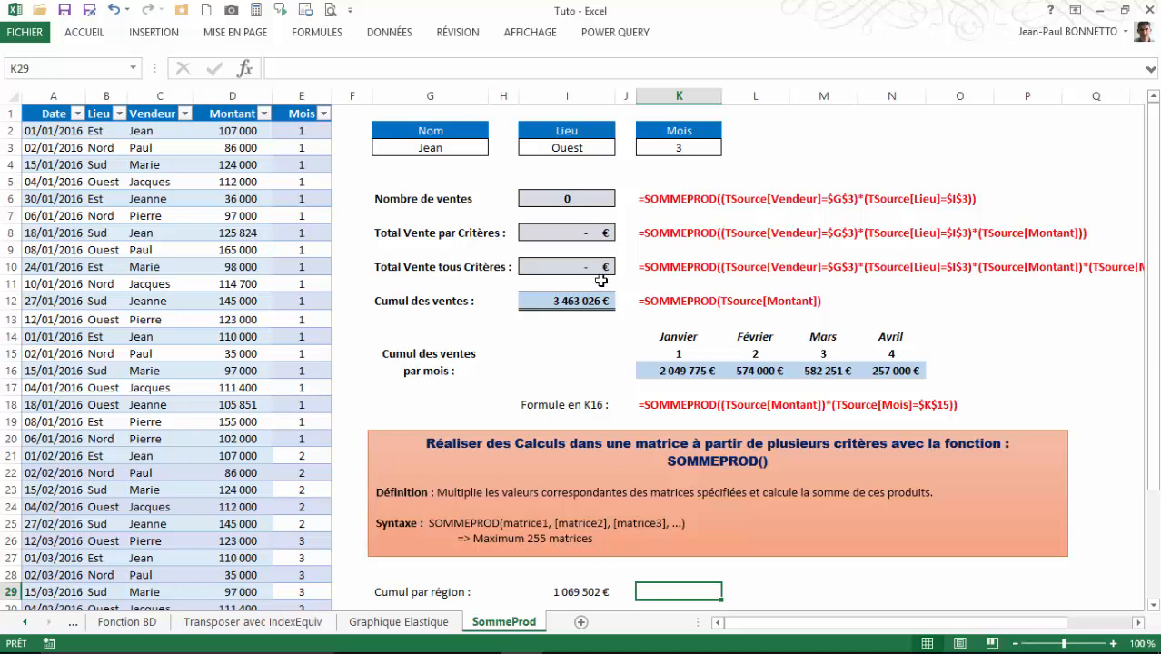
click(584, 588)
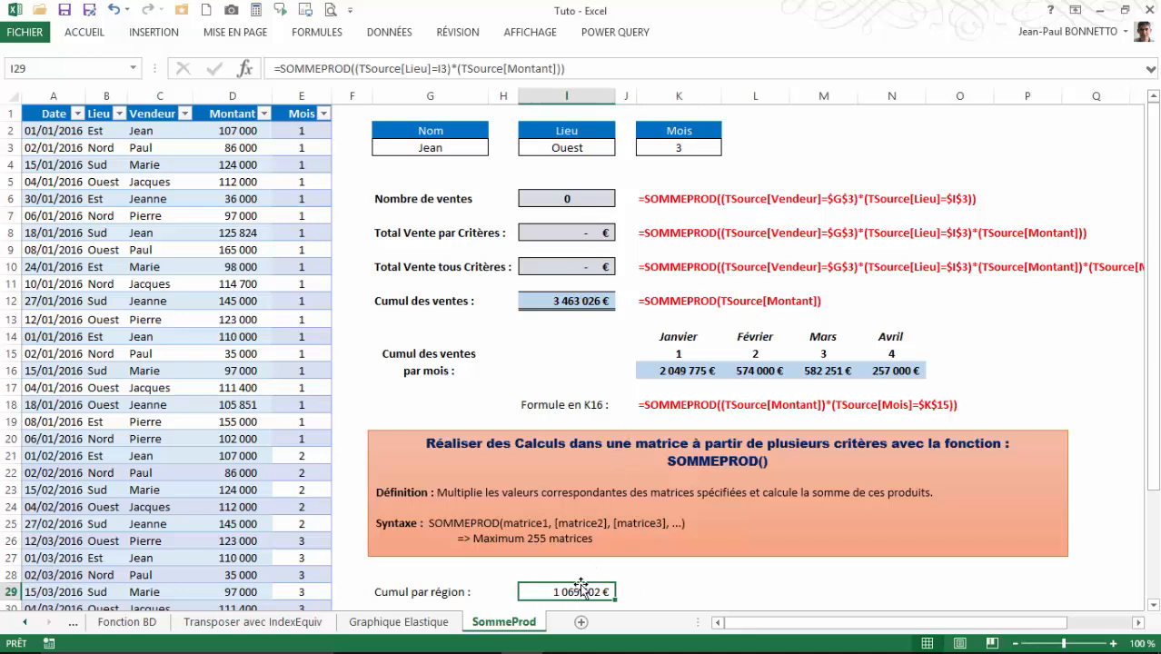
Step: Set the Lieu criterion in I3 back to Est and select the regional total in I29
click(548, 149)
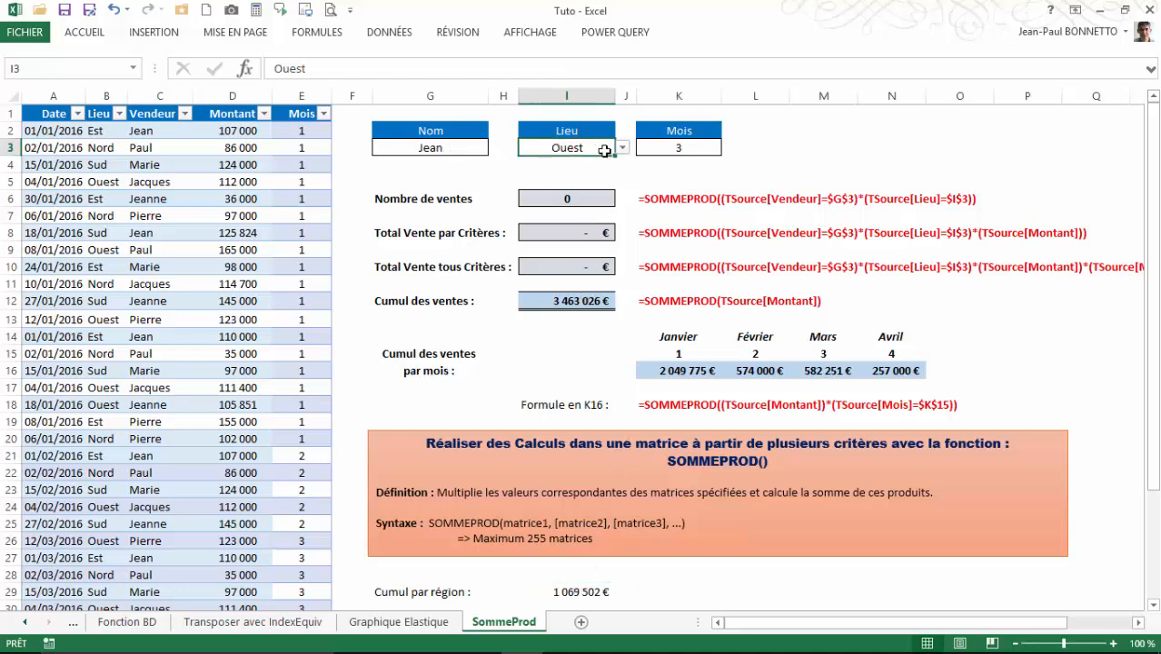
click(622, 147)
click(527, 162)
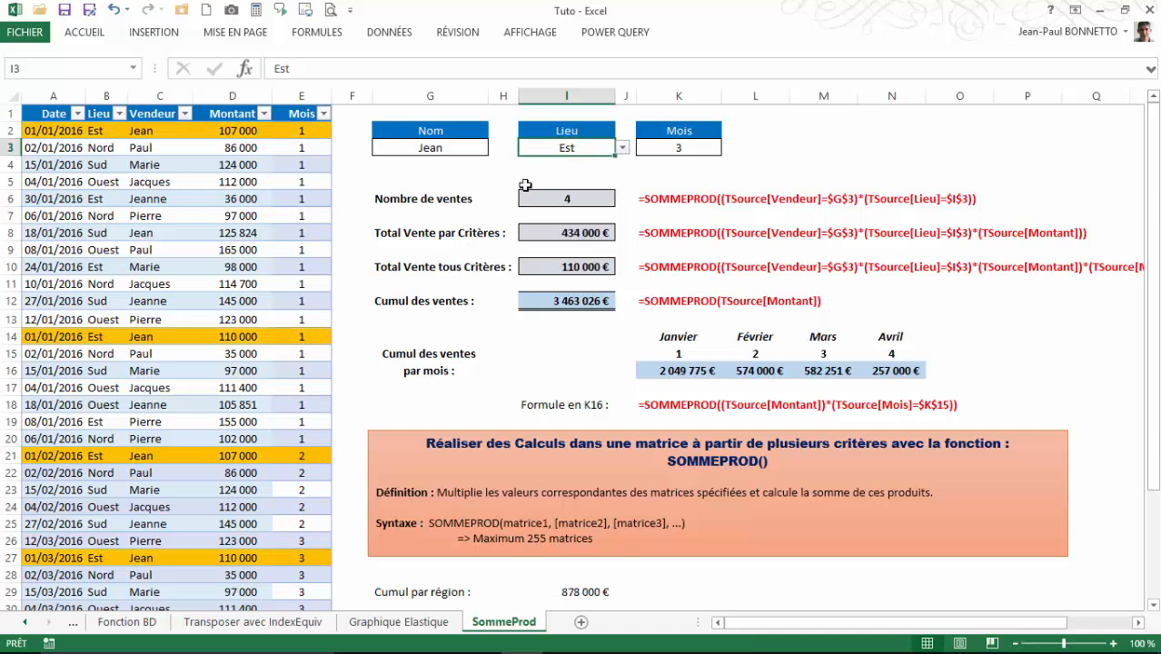
click(575, 589)
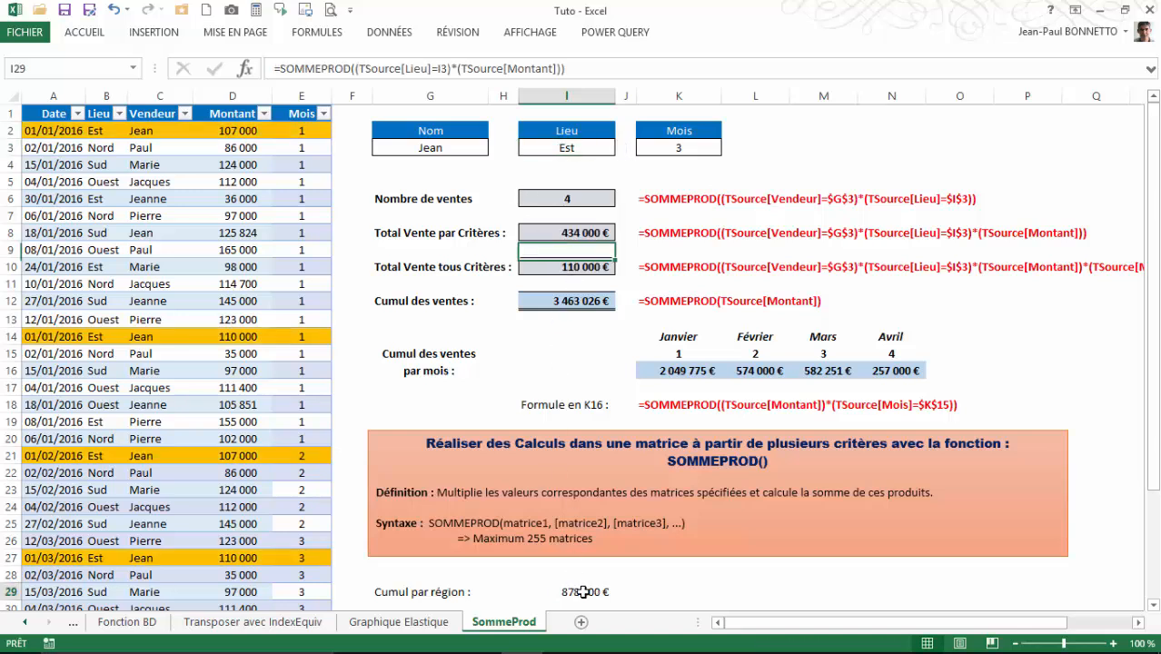